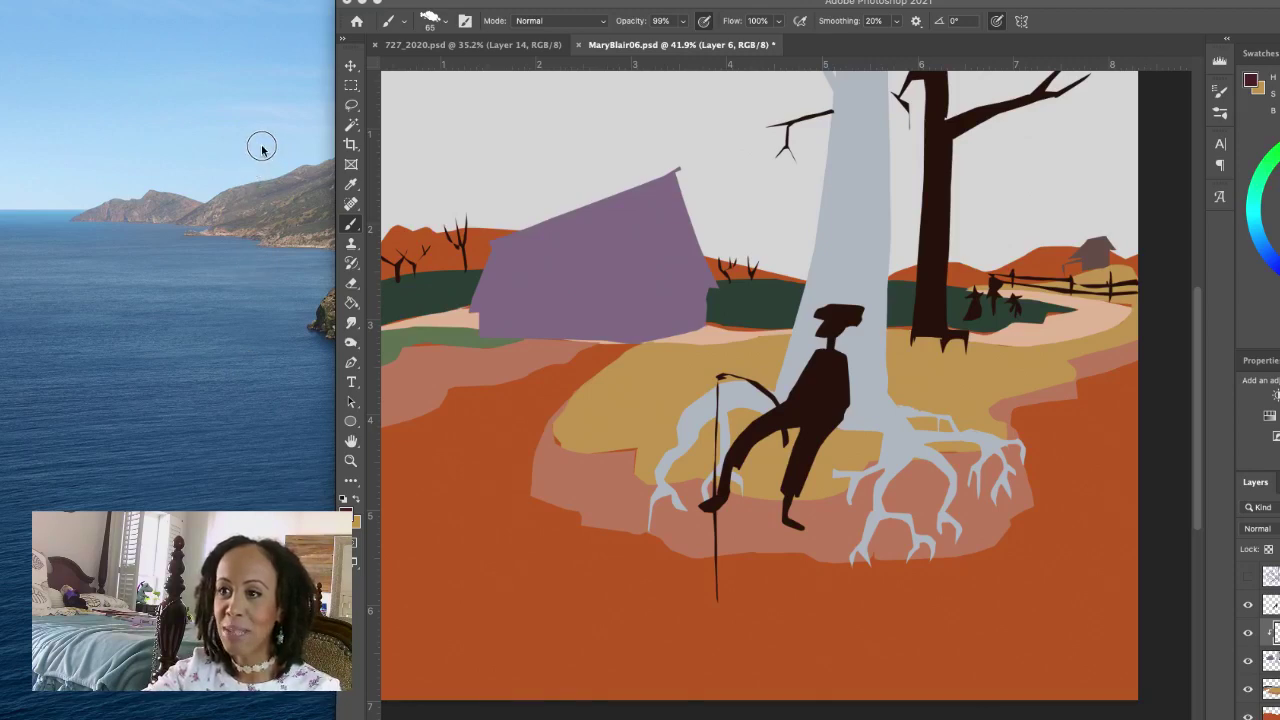
# Step: Choose Sampled Brush 3 6 at 300 px from the AB - Cold Press Watercolor Texture Brushes set
pyautogui.click(443, 21)
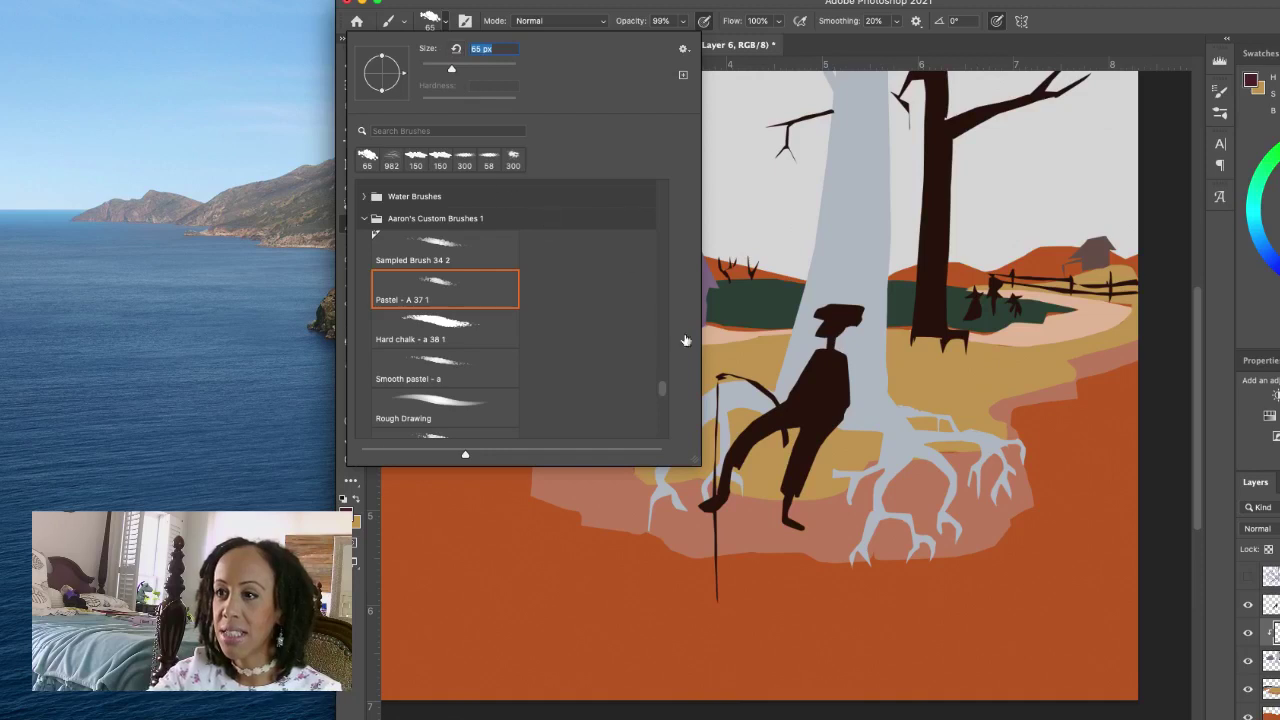
pyautogui.scroll(10, 662, 375)
pyautogui.scroll(8, 662, 375)
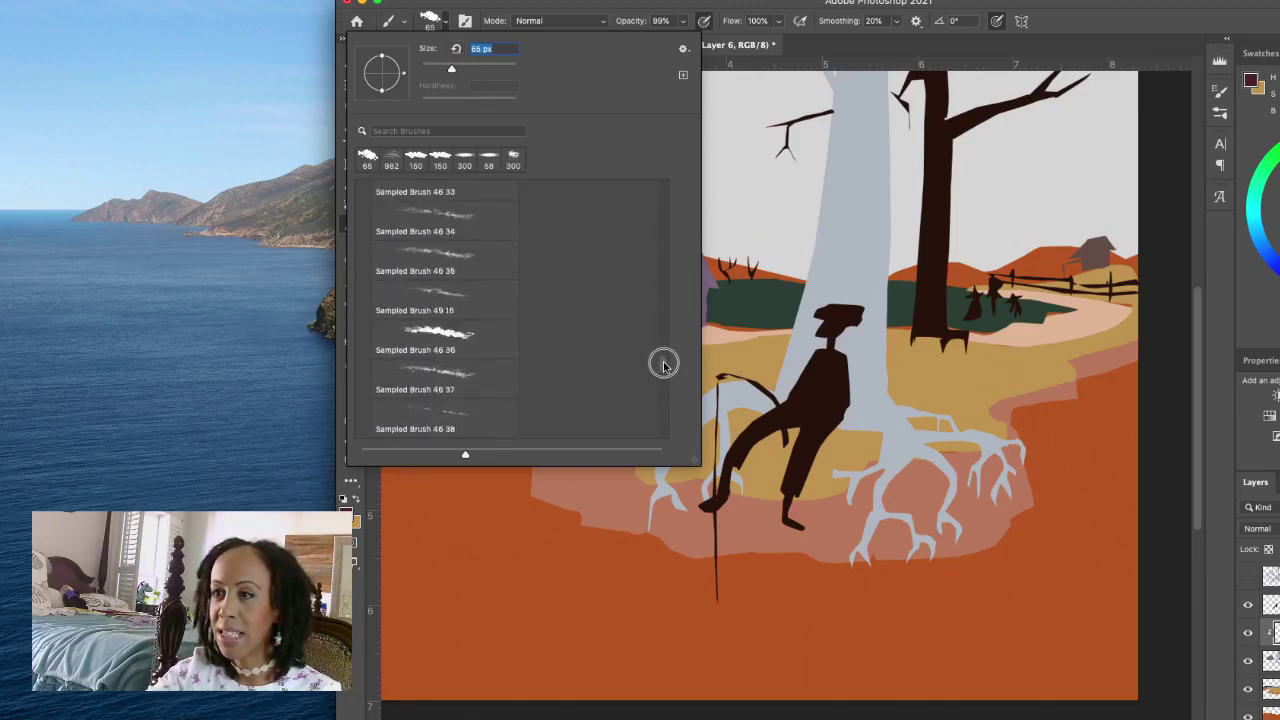
pyautogui.scroll(-3, 659, 345)
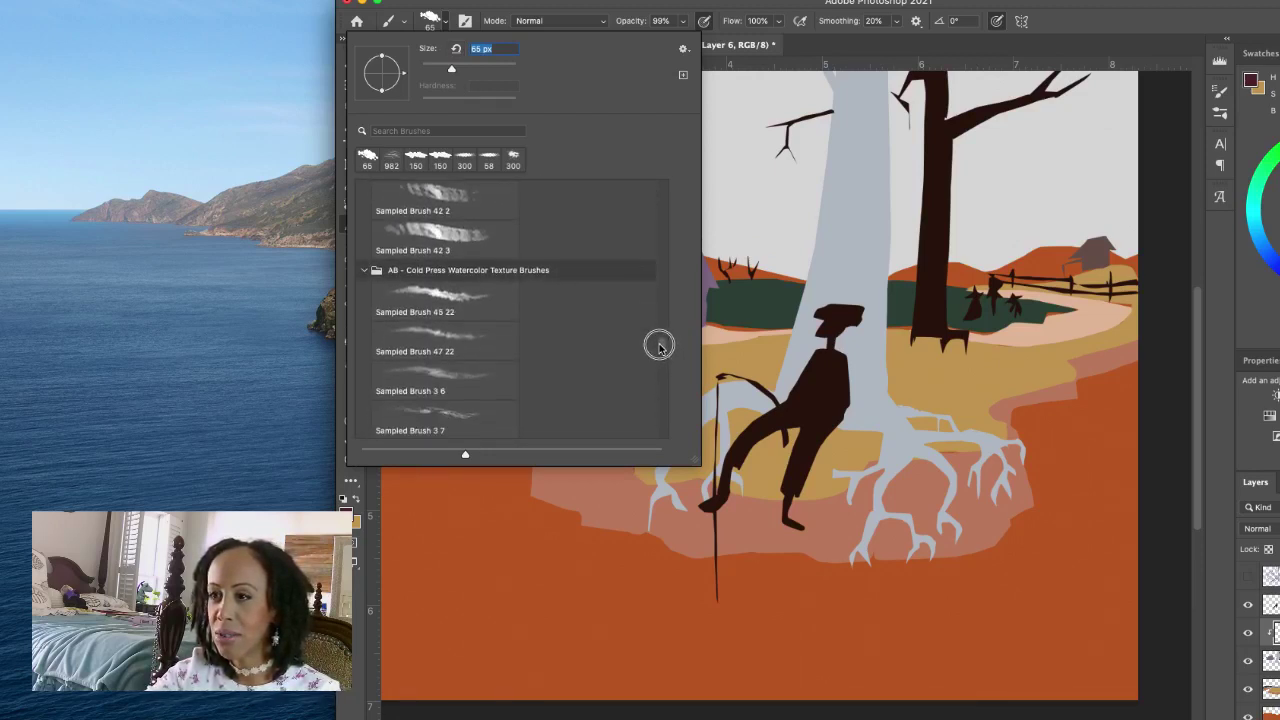
pyautogui.scroll(1, 659, 346)
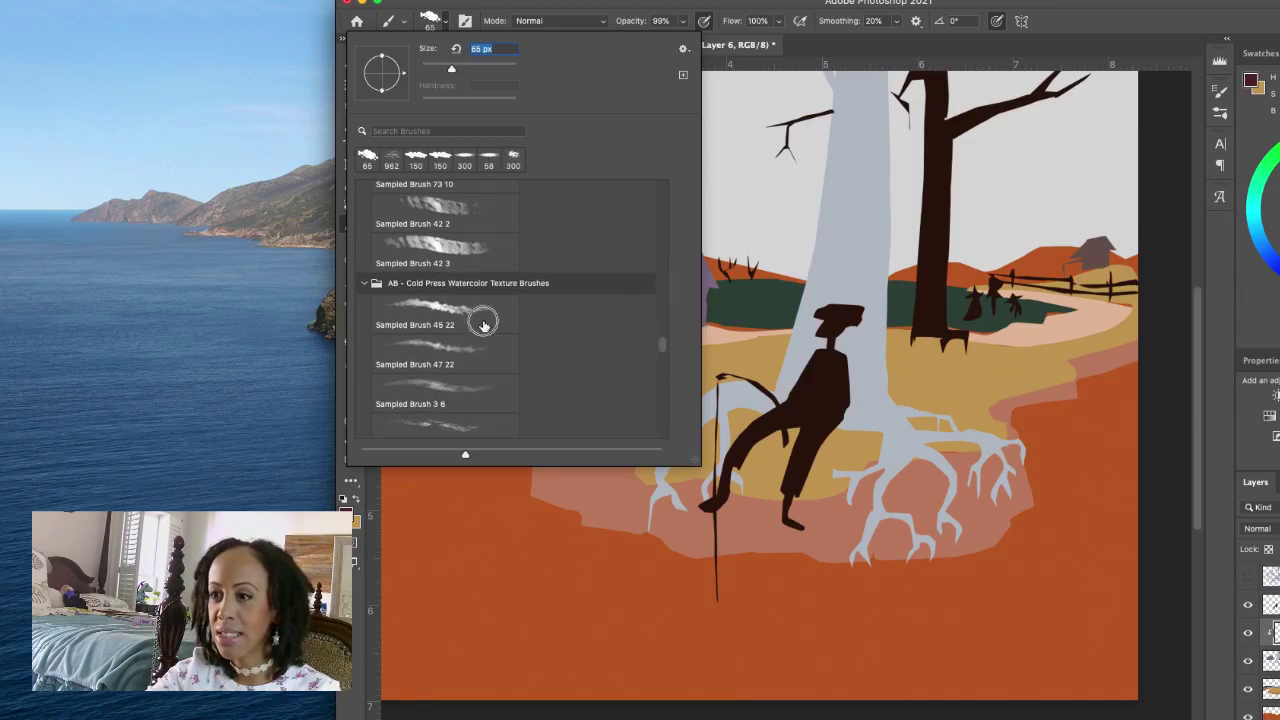
pyautogui.click(485, 318)
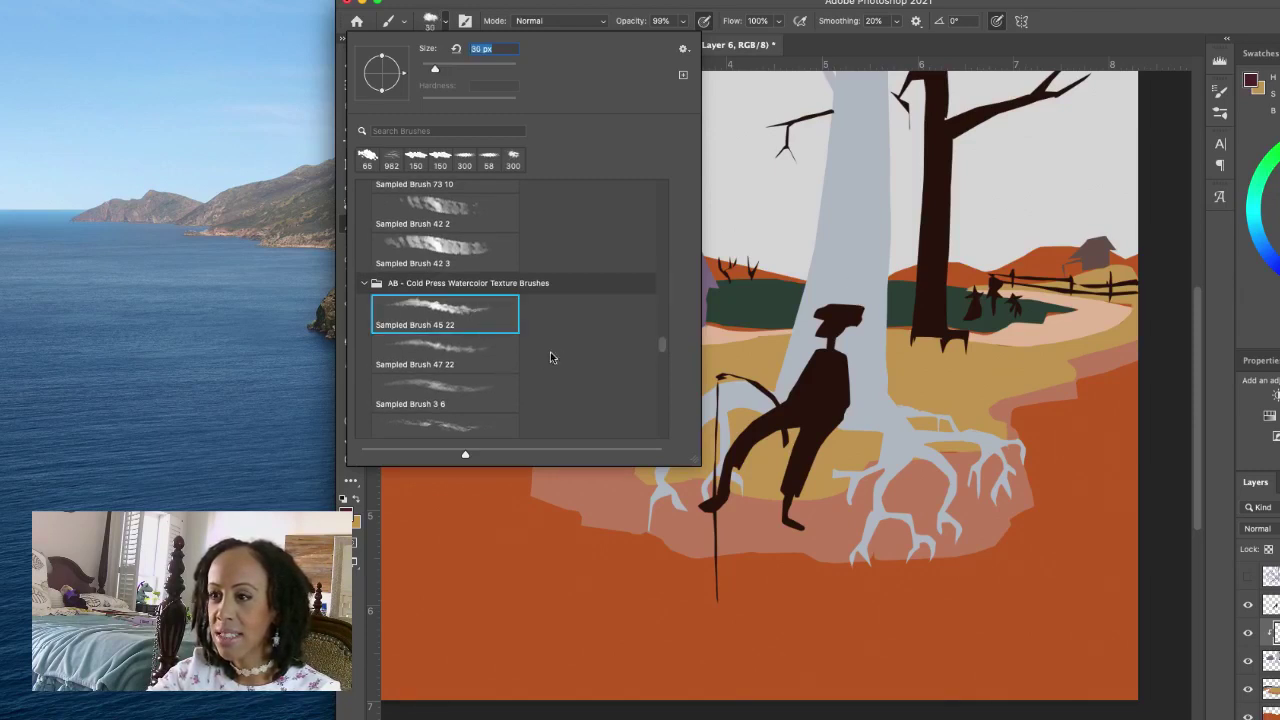
pyautogui.click(479, 362)
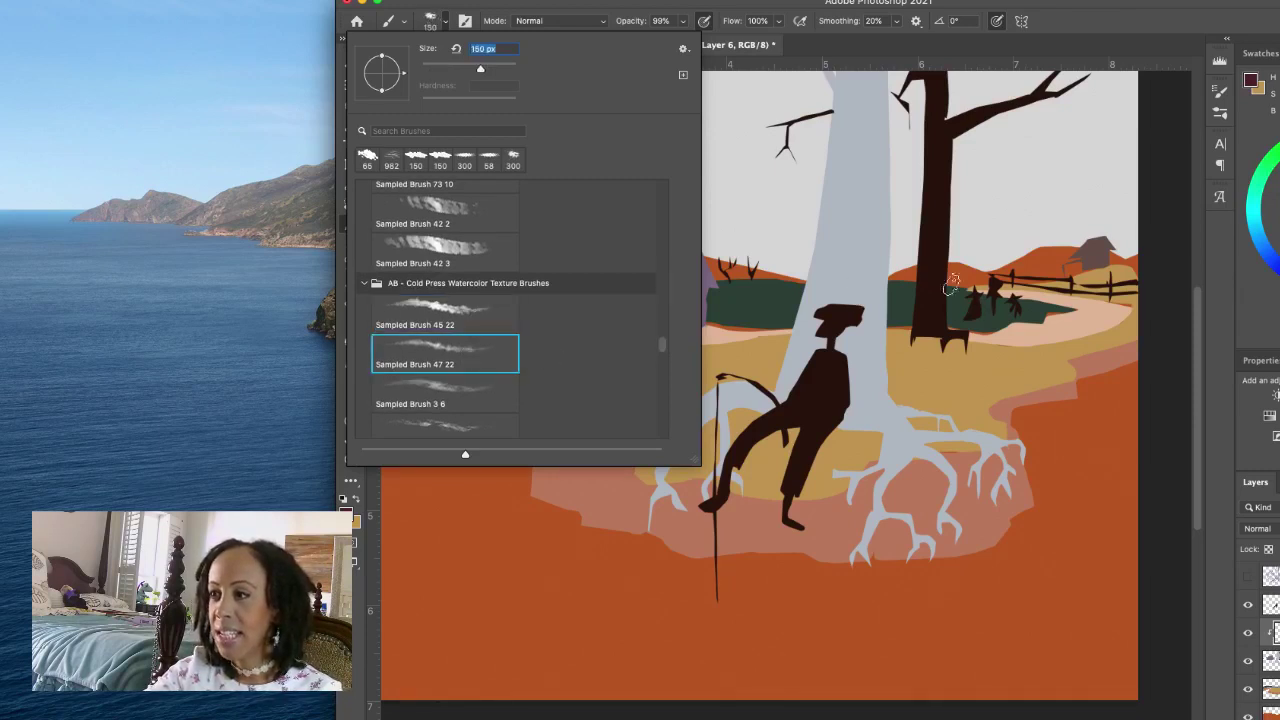
pyautogui.click(481, 398)
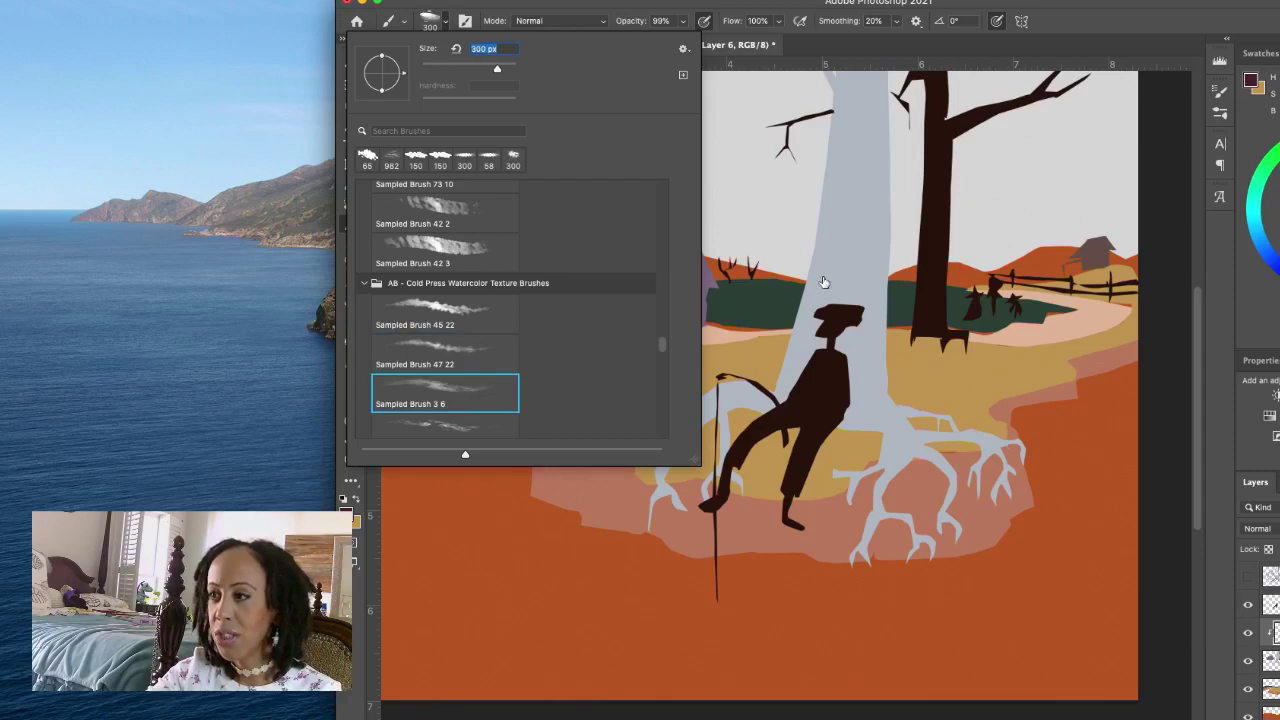
pyautogui.click(441, 23)
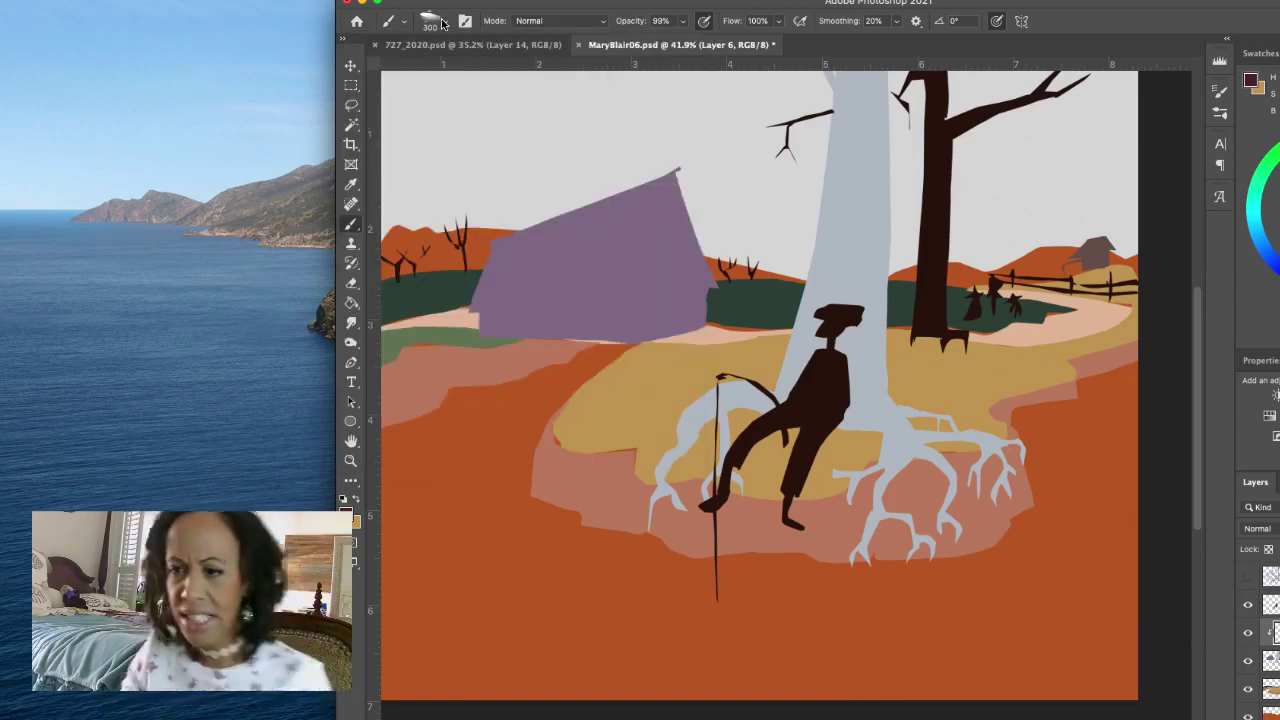
# Step: Paint pale grey watercolor texture over the trunk of the large light-blue tree with the 300 px brush
pyautogui.press('pagedown')
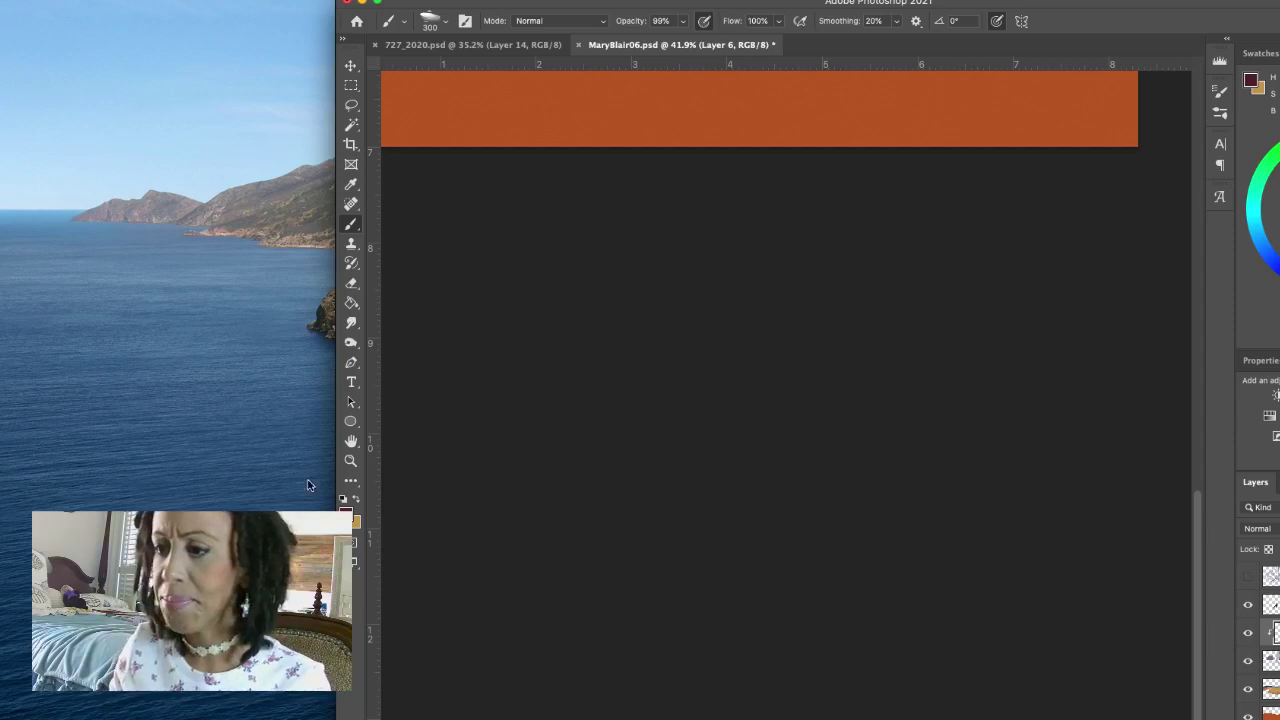
pyautogui.click(351, 460)
pyautogui.click(786, 24)
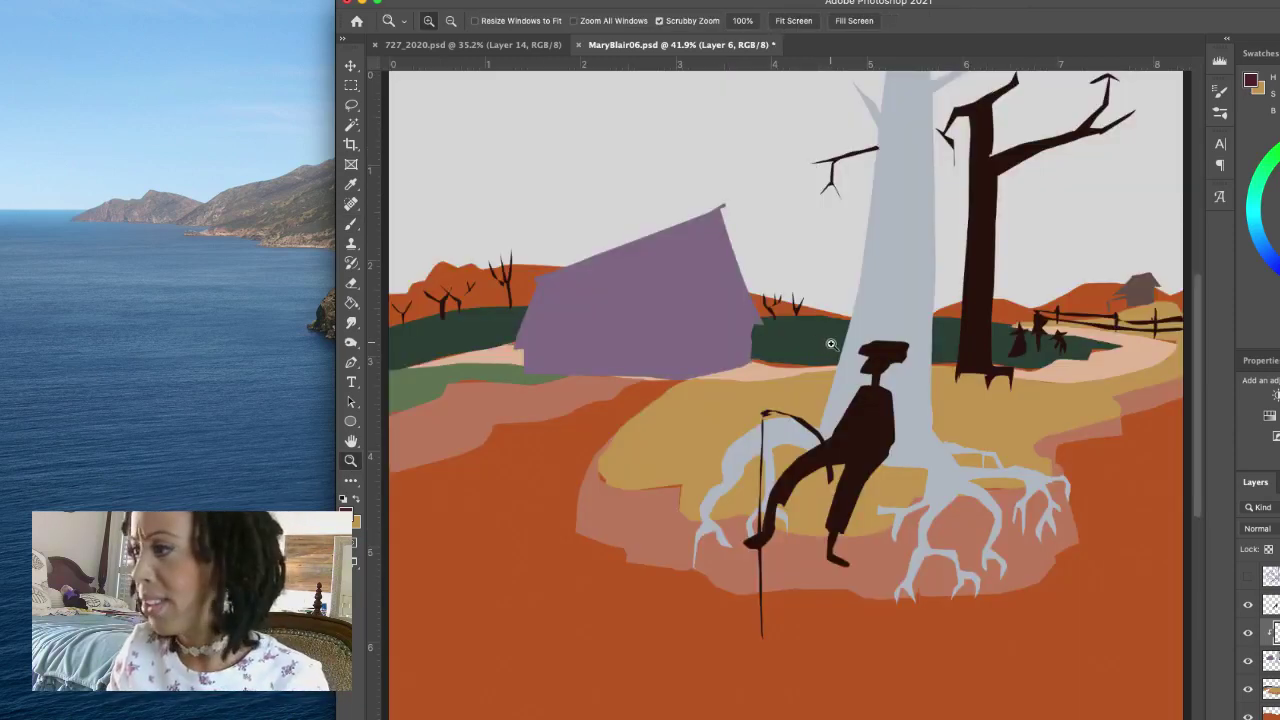
pyautogui.click(351, 223)
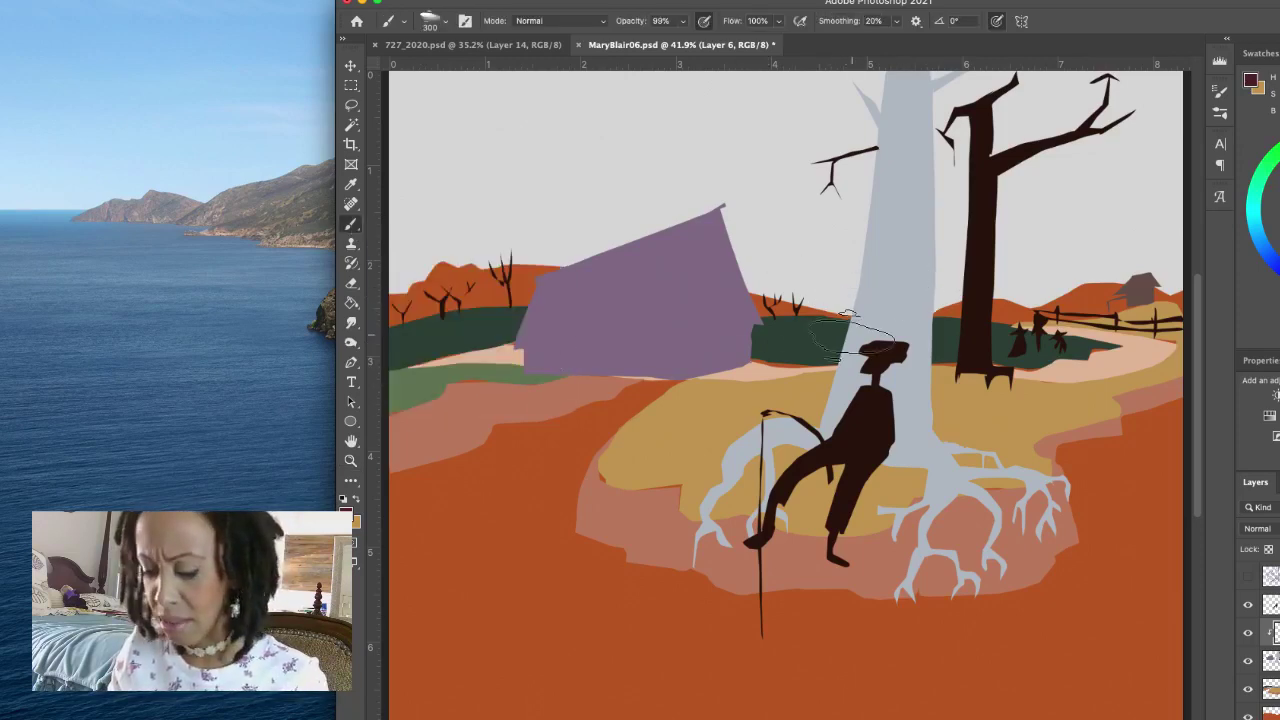
pyautogui.keyDown('alt'); pyautogui.click(903, 294); pyautogui.keyUp('alt')
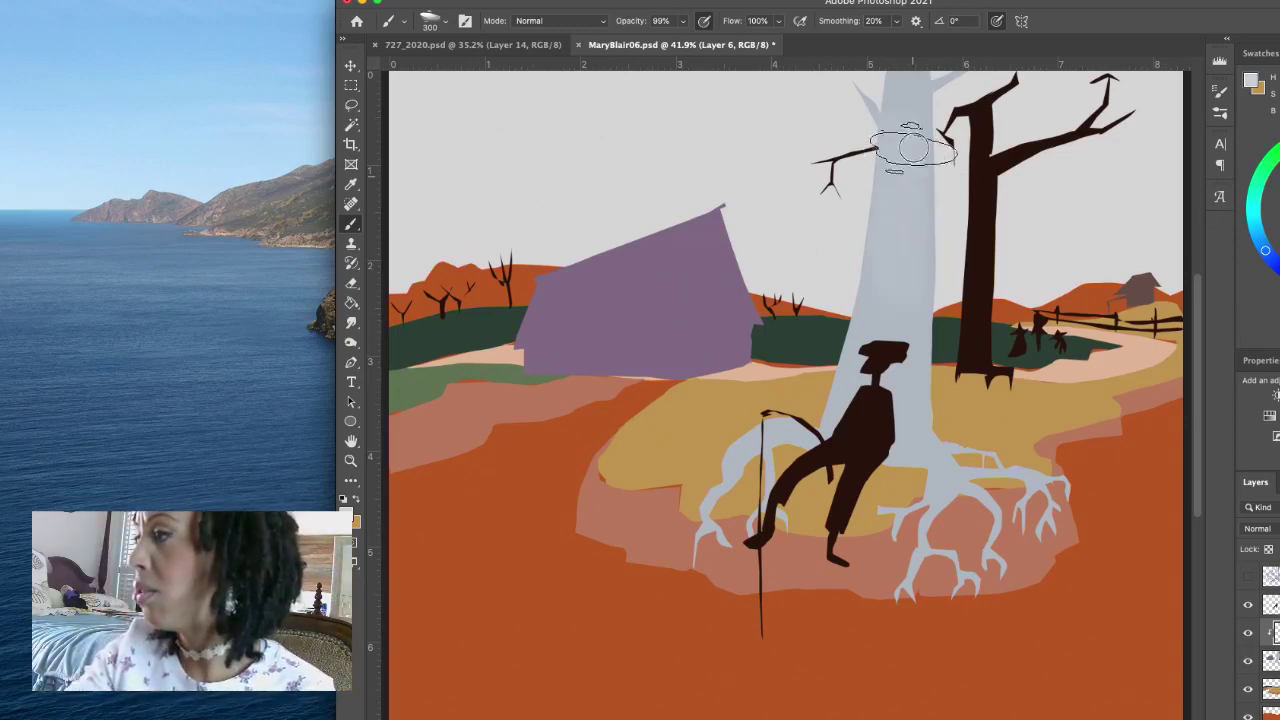
pyautogui.moveTo(866, 373)
pyautogui.mouseDown()
pyautogui.moveTo(909, 160)
pyautogui.moveTo(871, 443)
pyautogui.moveTo(880, 375)
pyautogui.moveTo(860, 289)
pyautogui.moveTo(876, 107)
pyautogui.moveTo(933, 390)
pyautogui.moveTo(932, 108)
pyautogui.moveTo(906, 422)
pyautogui.mouseUp()
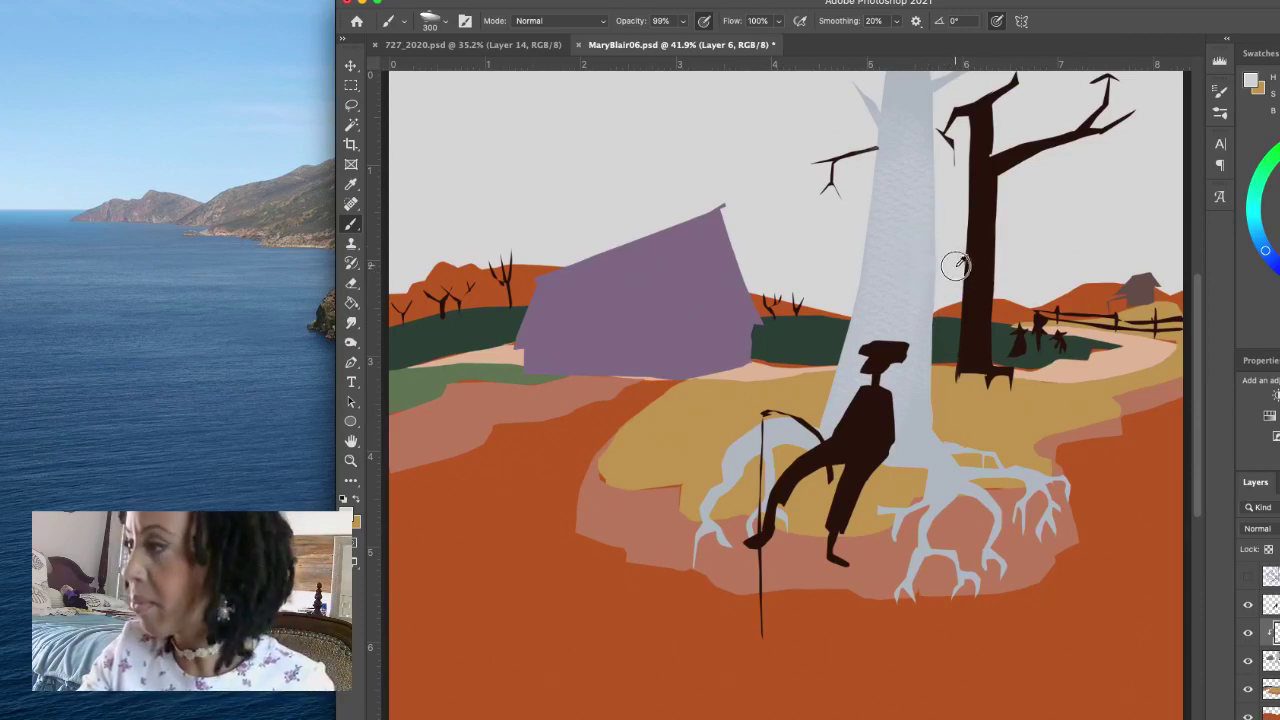
# Step: Reduce the brush to 92 px and paint blue streaks on the pale trunk and violet texture over its roots
pyautogui.moveTo(955, 266); pyautogui.dragTo(918, 269)
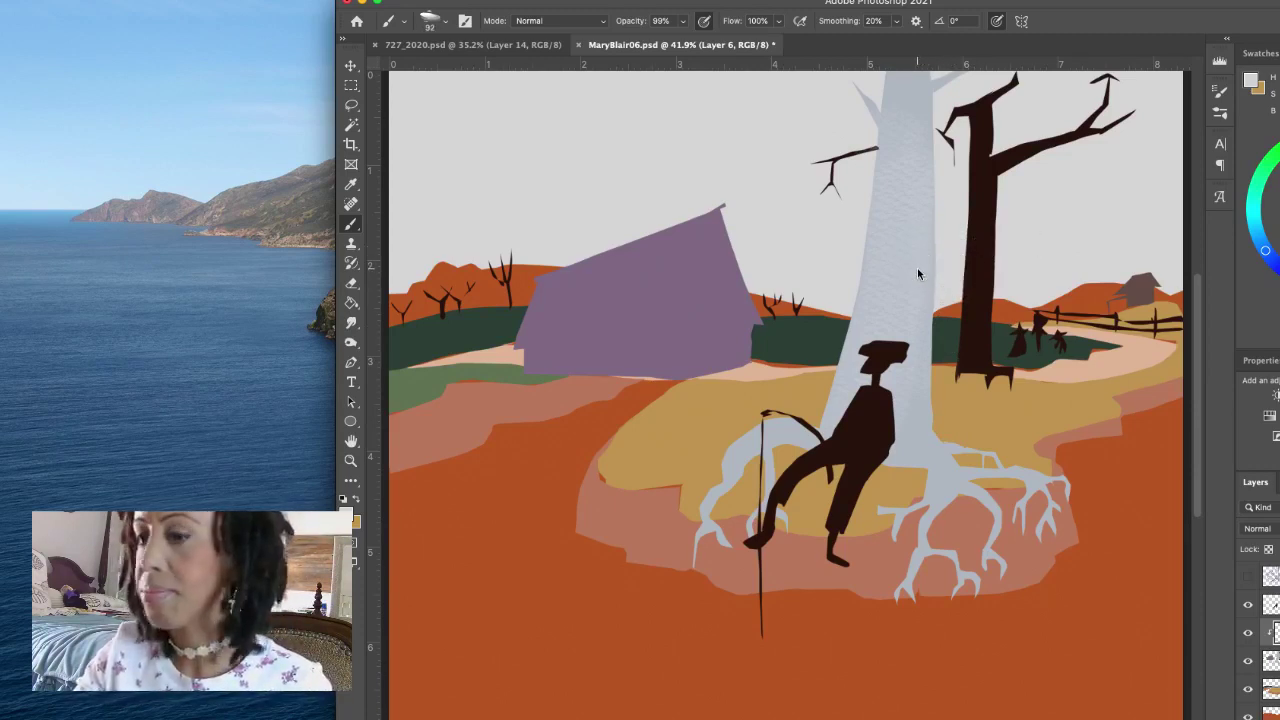
pyautogui.keyDown('alt'); pyautogui.click(917, 272); pyautogui.keyUp('alt')
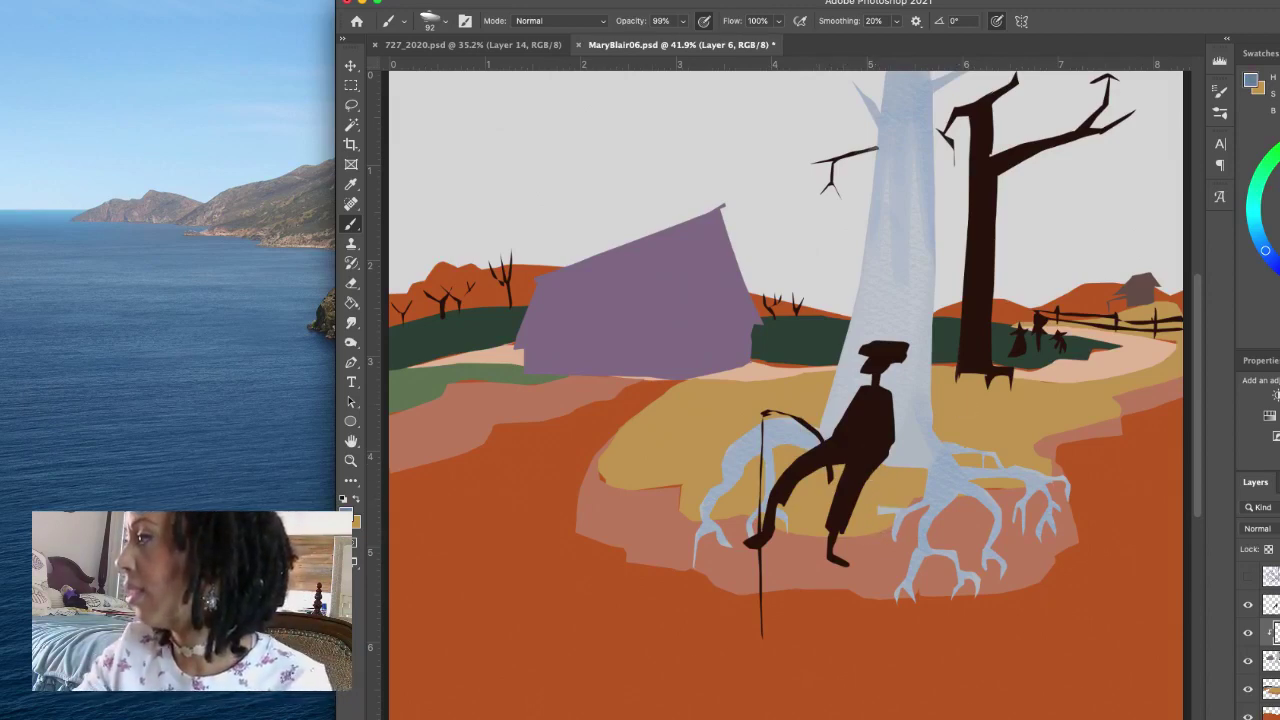
pyautogui.click(1262, 300)
pyautogui.moveTo(808, 440)
pyautogui.mouseDown()
pyautogui.moveTo(732, 497)
pyautogui.moveTo(746, 459)
pyautogui.moveTo(706, 525)
pyautogui.moveTo(747, 463)
pyautogui.moveTo(795, 445)
pyautogui.moveTo(775, 493)
pyautogui.mouseUp()
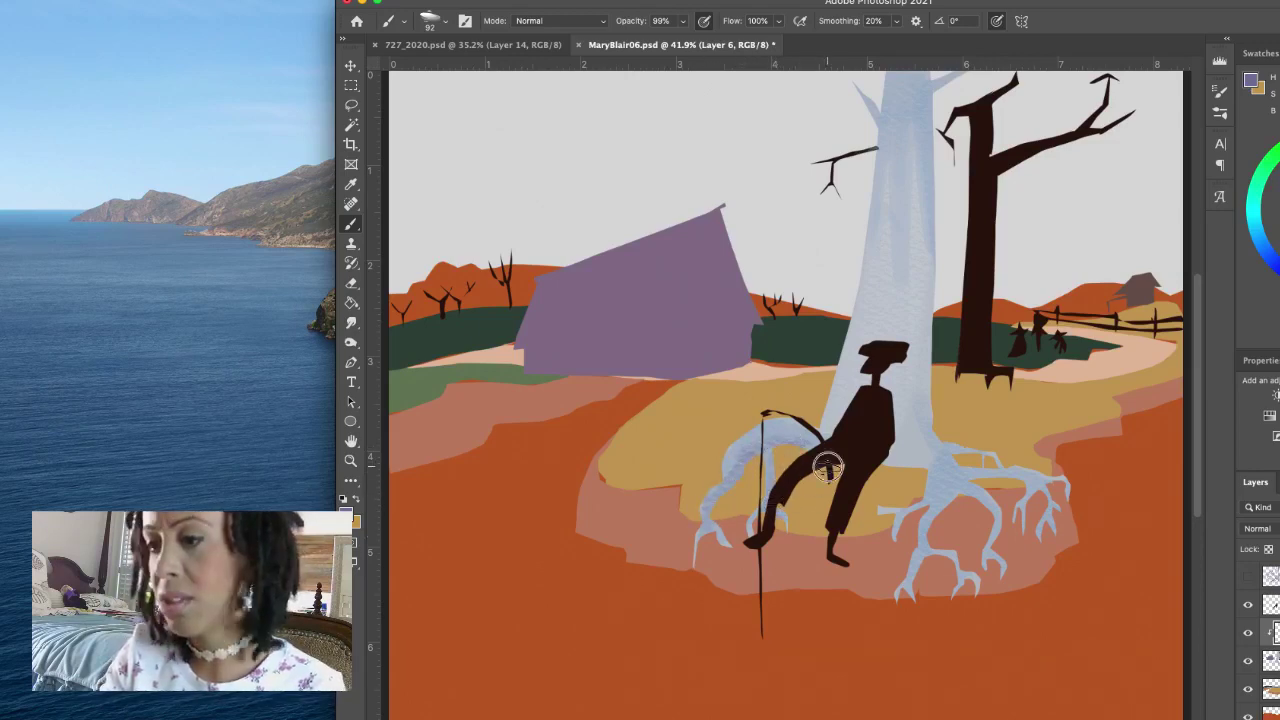
pyautogui.moveTo(903, 456)
pyautogui.mouseDown()
pyautogui.moveTo(926, 476)
pyautogui.moveTo(907, 466)
pyautogui.moveTo(923, 484)
pyautogui.moveTo(917, 513)
pyautogui.mouseUp()
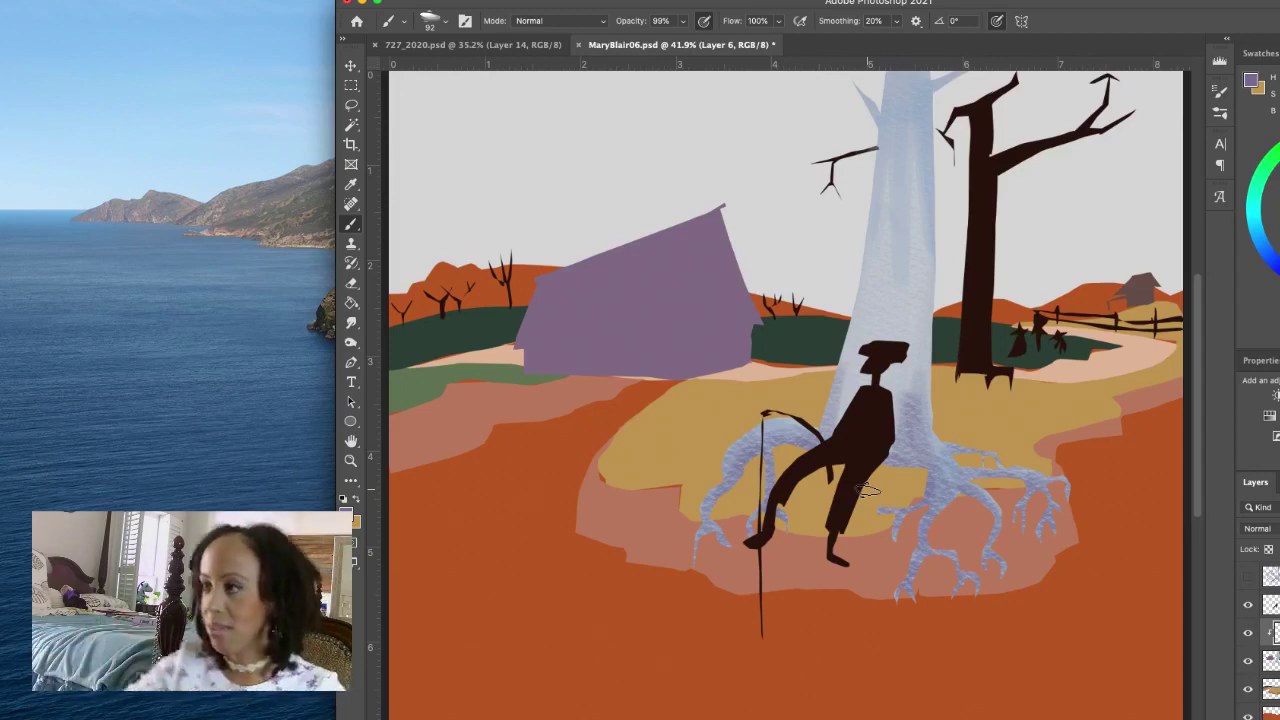
# Step: Paint violet texture on the pale tree's upper trunk and branches and down the trunk's right side to the roots
pyautogui.moveTo(897, 108); pyautogui.dragTo(900, 218)
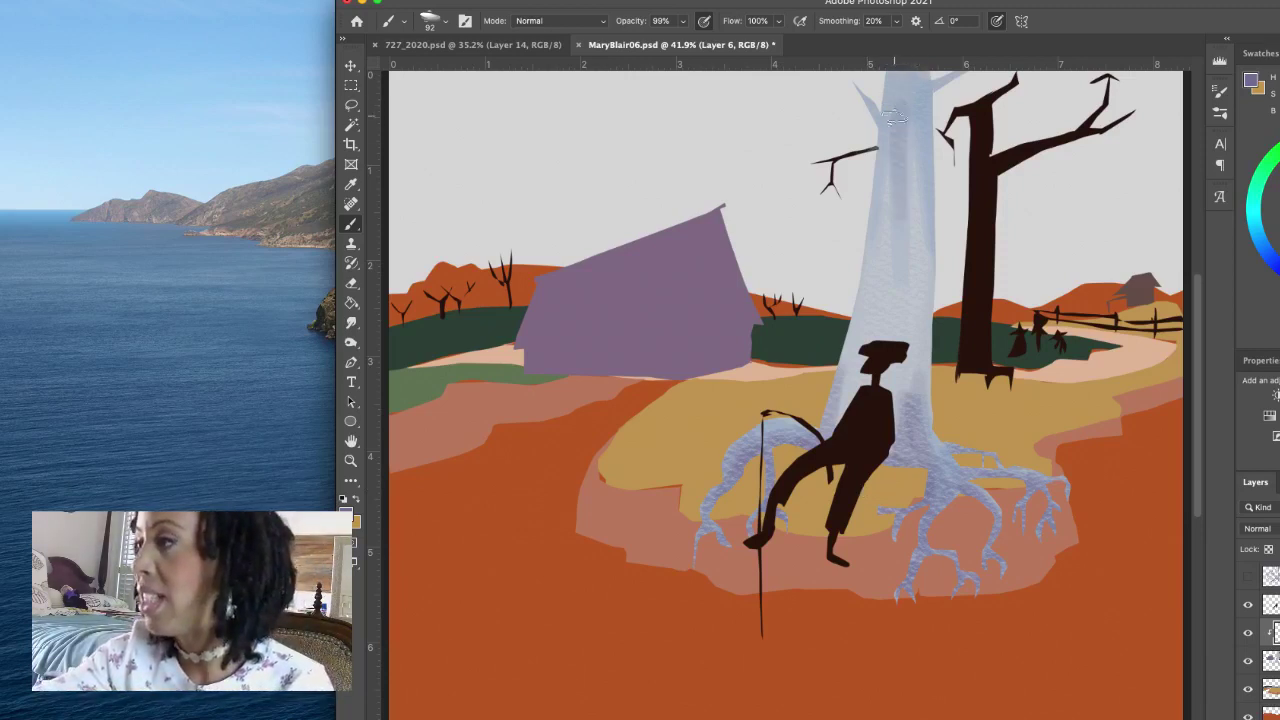
pyautogui.moveTo(898, 64)
pyautogui.mouseDown()
pyautogui.moveTo(902, 224)
pyautogui.moveTo(903, 67)
pyautogui.moveTo(903, 107)
pyautogui.moveTo(918, 67)
pyautogui.moveTo(939, 169)
pyautogui.moveTo(930, 98)
pyautogui.moveTo(956, 74)
pyautogui.moveTo(928, 88)
pyautogui.moveTo(905, 74)
pyautogui.moveTo(874, 111)
pyautogui.moveTo(855, 84)
pyautogui.moveTo(881, 100)
pyautogui.moveTo(903, 60)
pyautogui.moveTo(901, 90)
pyautogui.moveTo(920, 67)
pyautogui.moveTo(931, 118)
pyautogui.mouseUp()
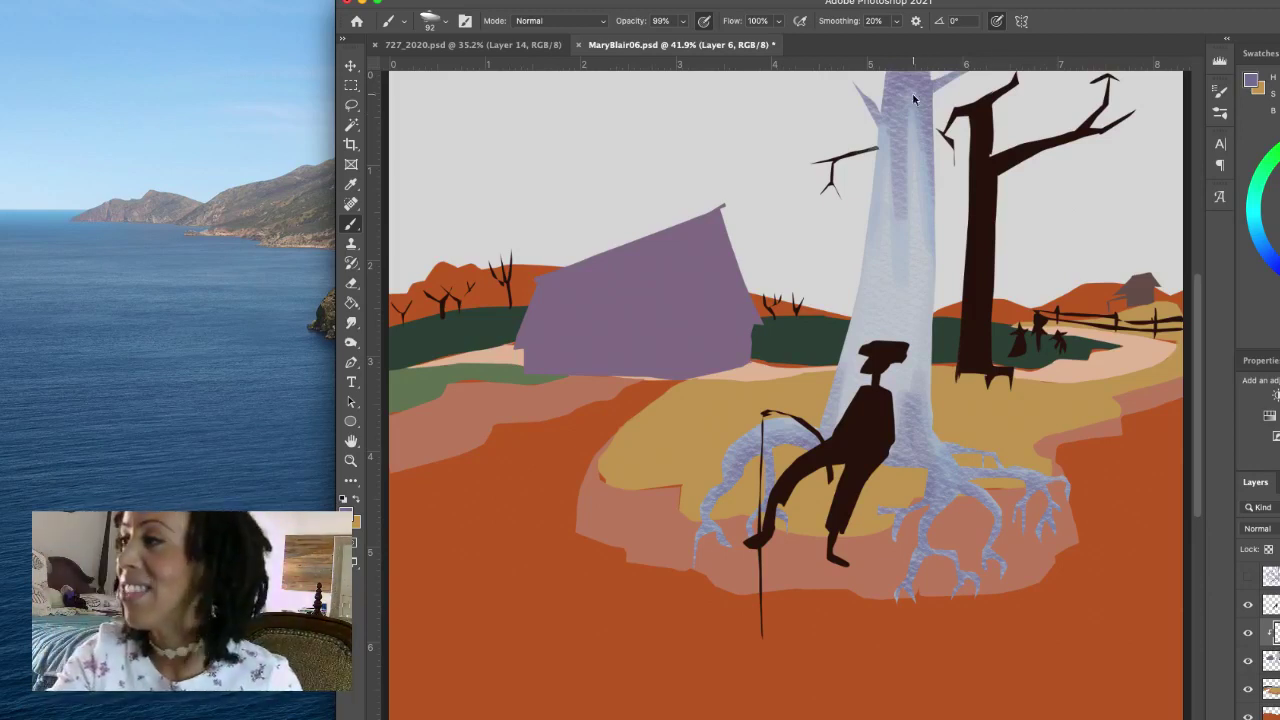
pyautogui.moveTo(922, 195); pyautogui.dragTo(916, 310)
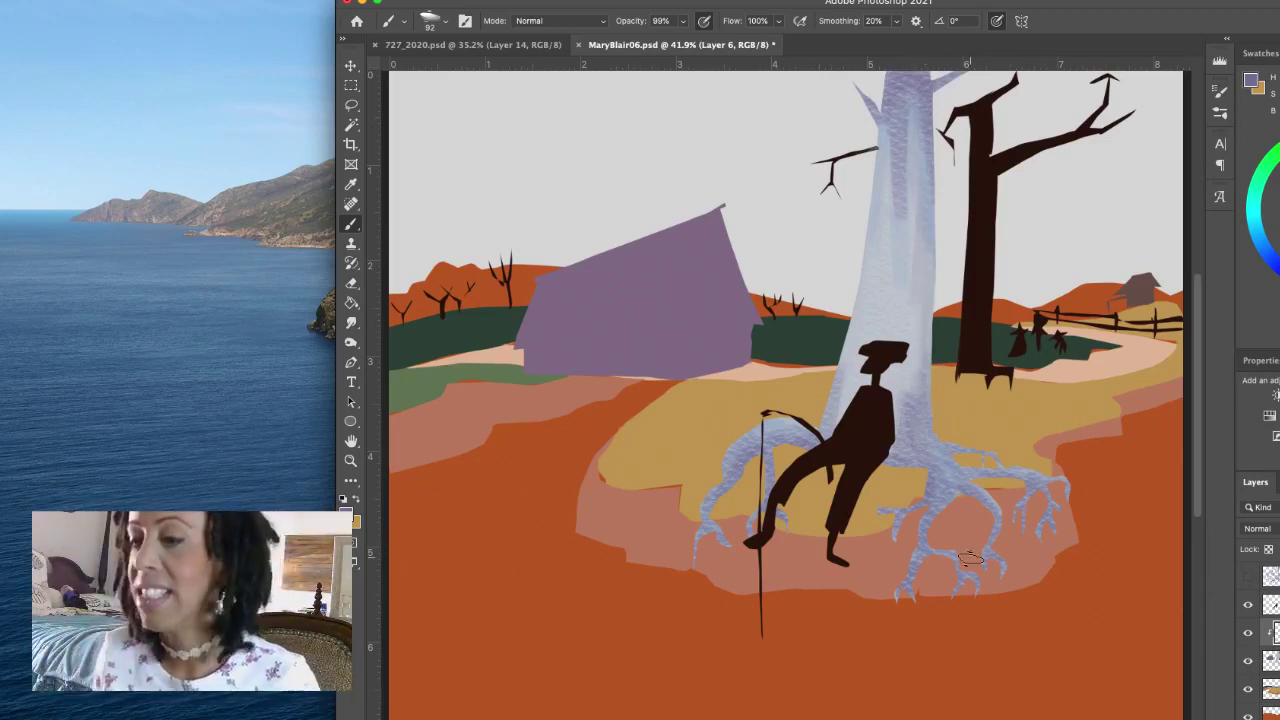
pyautogui.keyDown('alt'); pyautogui.click(955, 465); pyautogui.keyUp('alt')
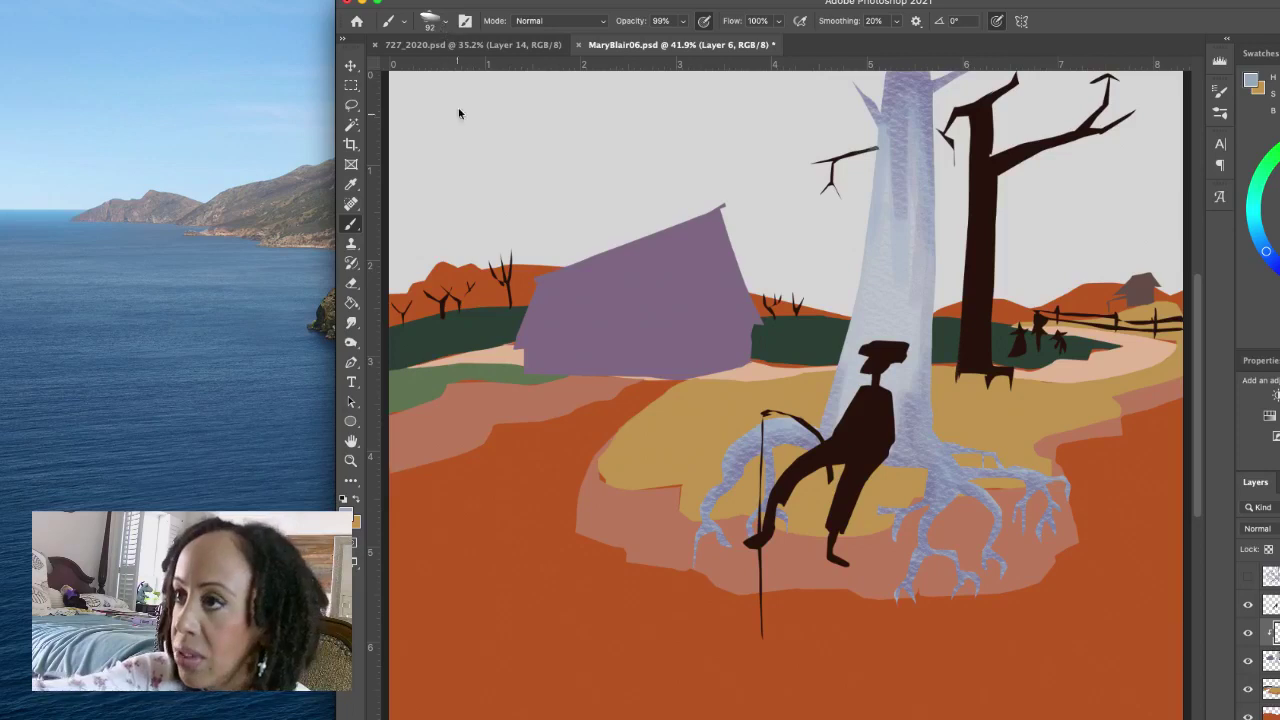
# Step: Try several cold press watercolor texture brushes and choose Sampled Brush 46 38 at 50 px
pyautogui.click(438, 18)
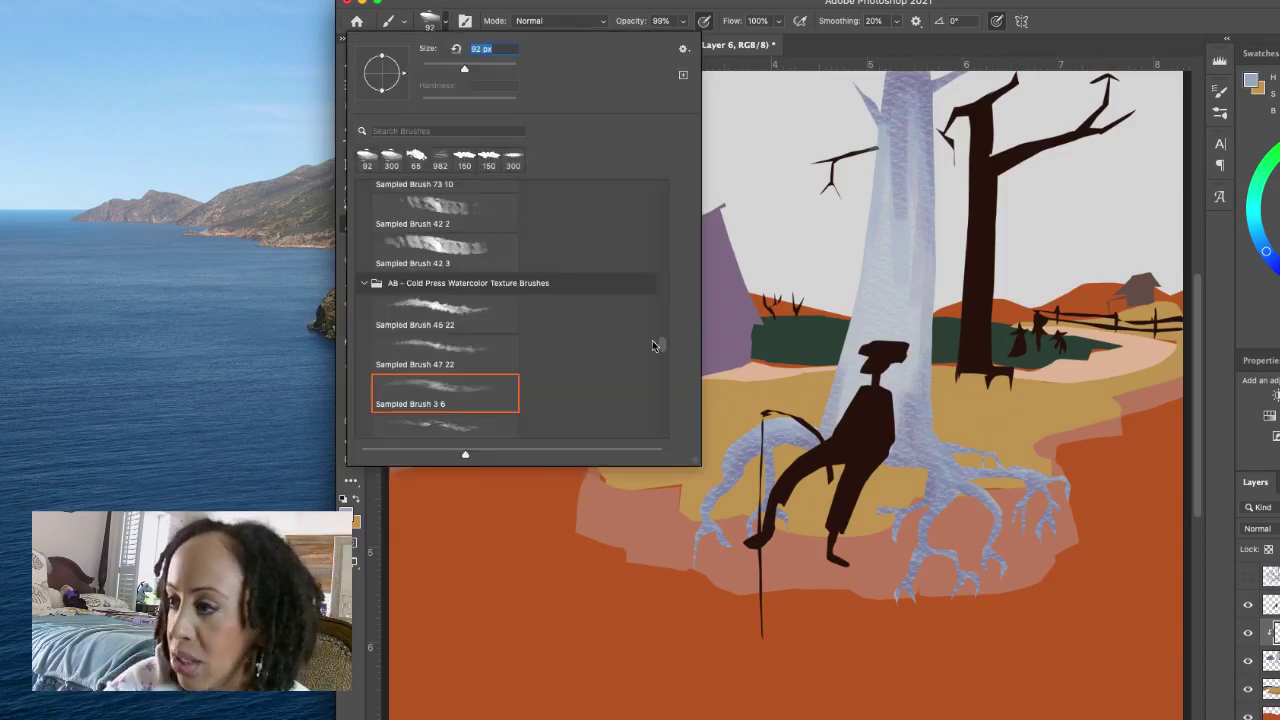
pyautogui.click(456, 430)
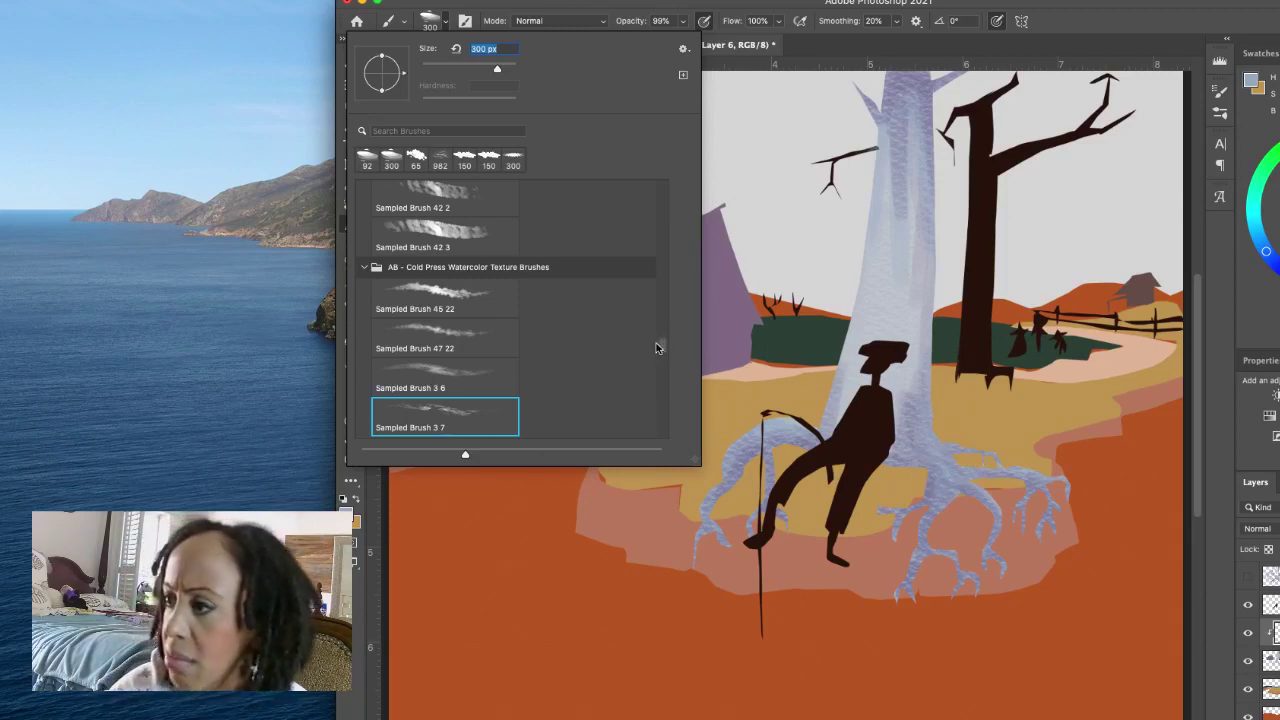
pyautogui.scroll(-5, 657, 347)
pyautogui.click(496, 353)
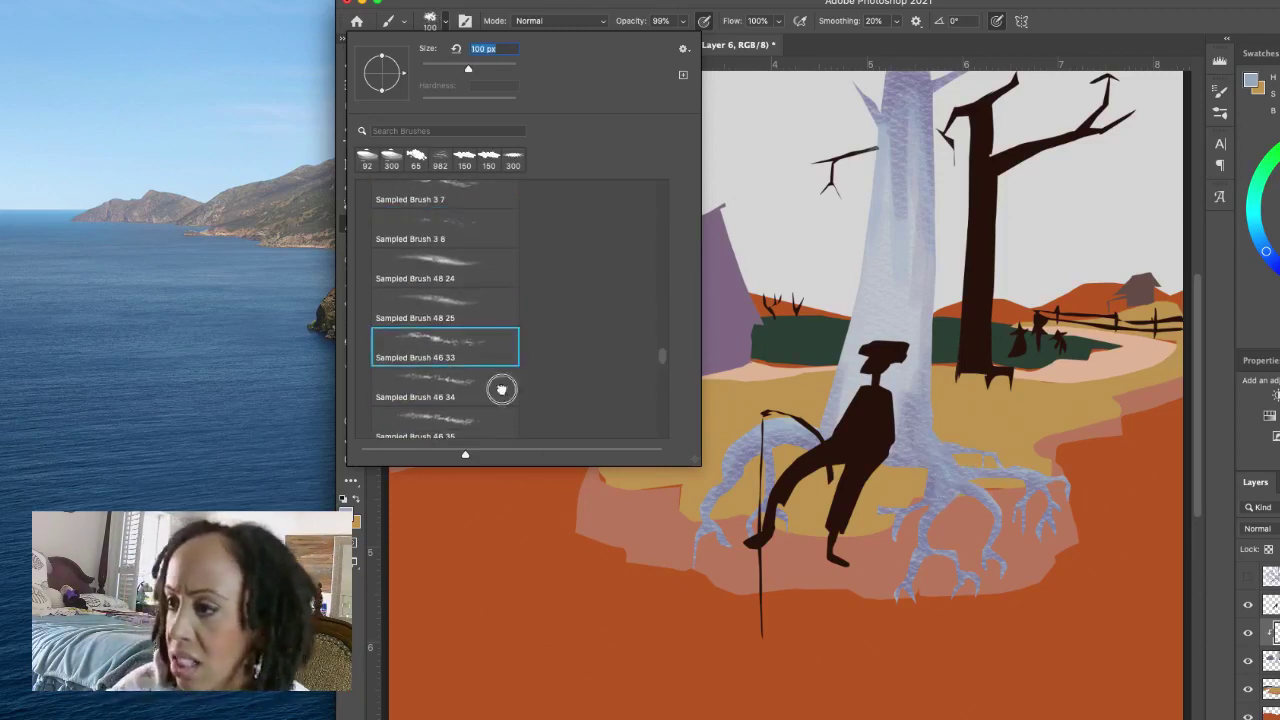
pyautogui.click(502, 386)
pyautogui.click(490, 425)
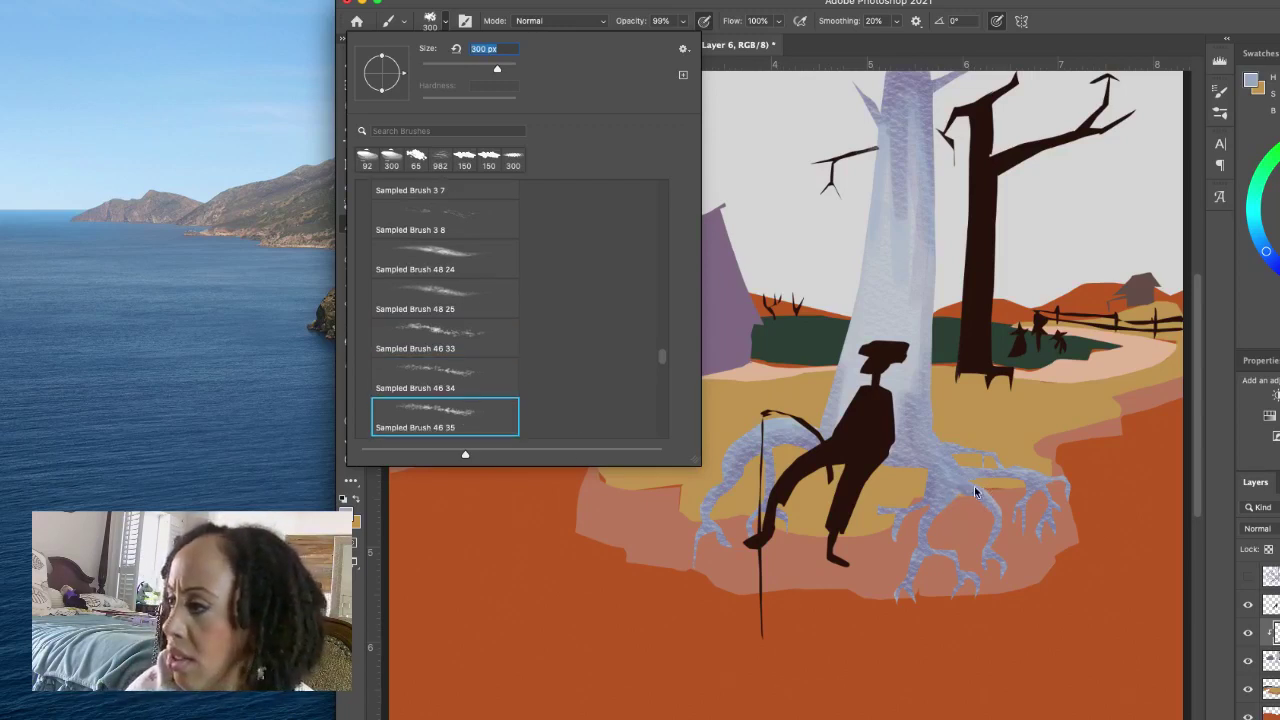
pyautogui.scroll(-5, 658, 360)
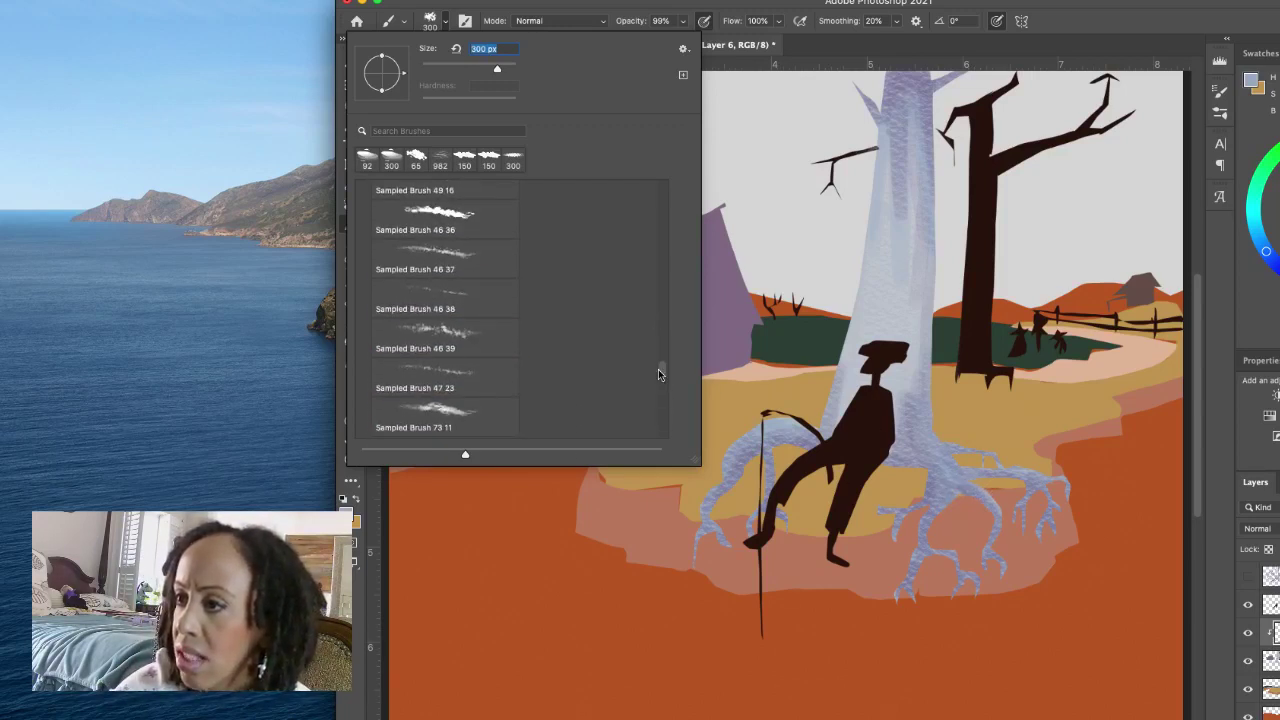
pyautogui.click(480, 311)
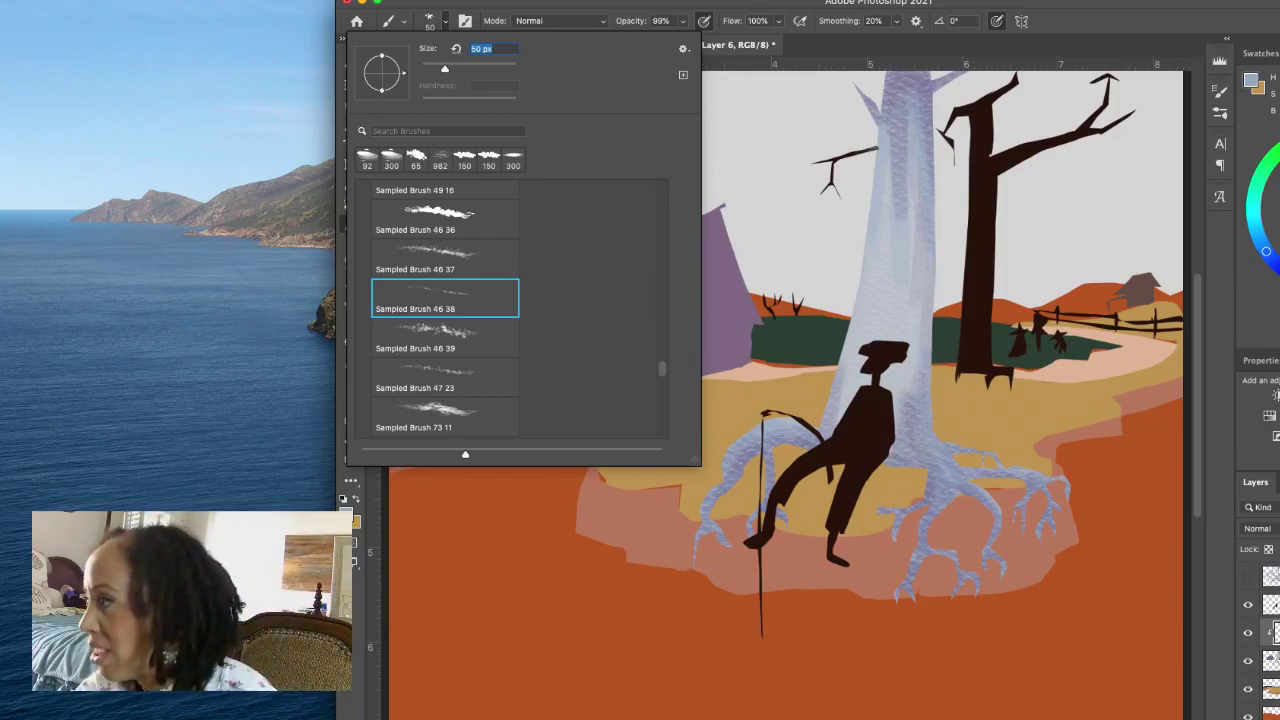
pyautogui.press('Return')
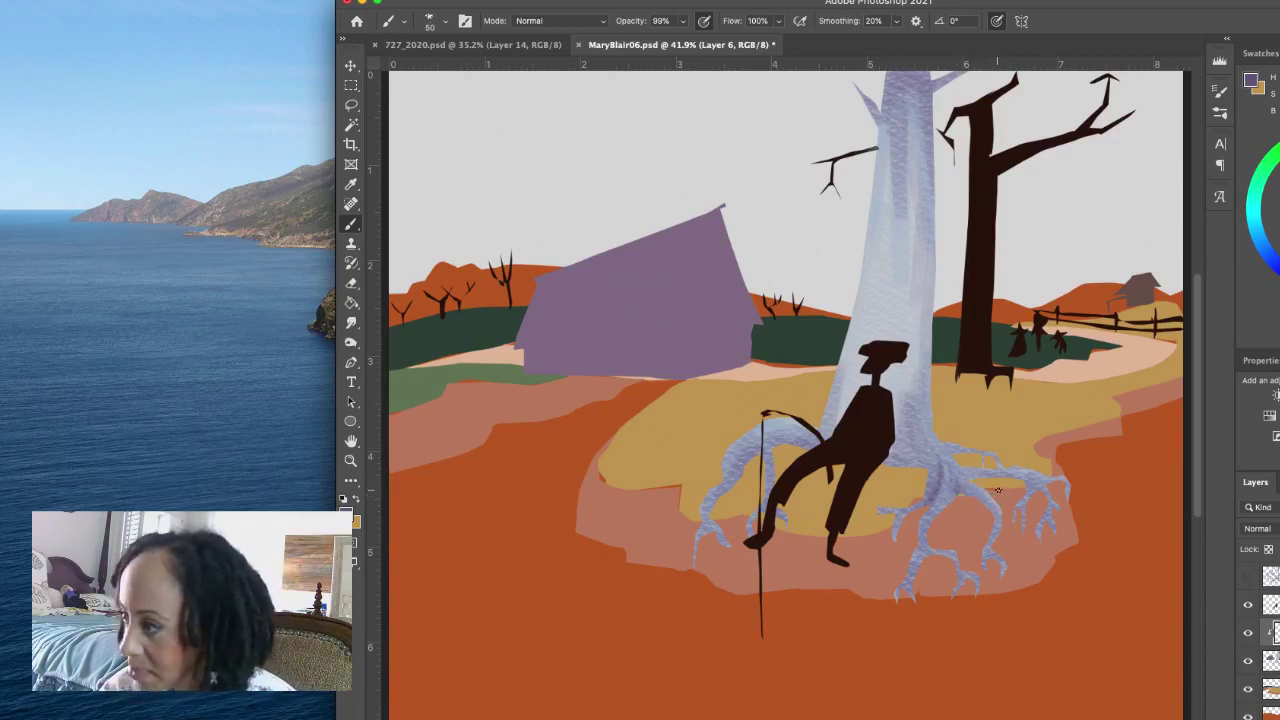
# Step: Paint dark purple shading along the pale tree's roots, enlarging the brush to 61 px
pyautogui.moveTo(998, 490)
pyautogui.mouseDown()
pyautogui.moveTo(938, 486)
pyautogui.moveTo(904, 517)
pyautogui.mouseUp()
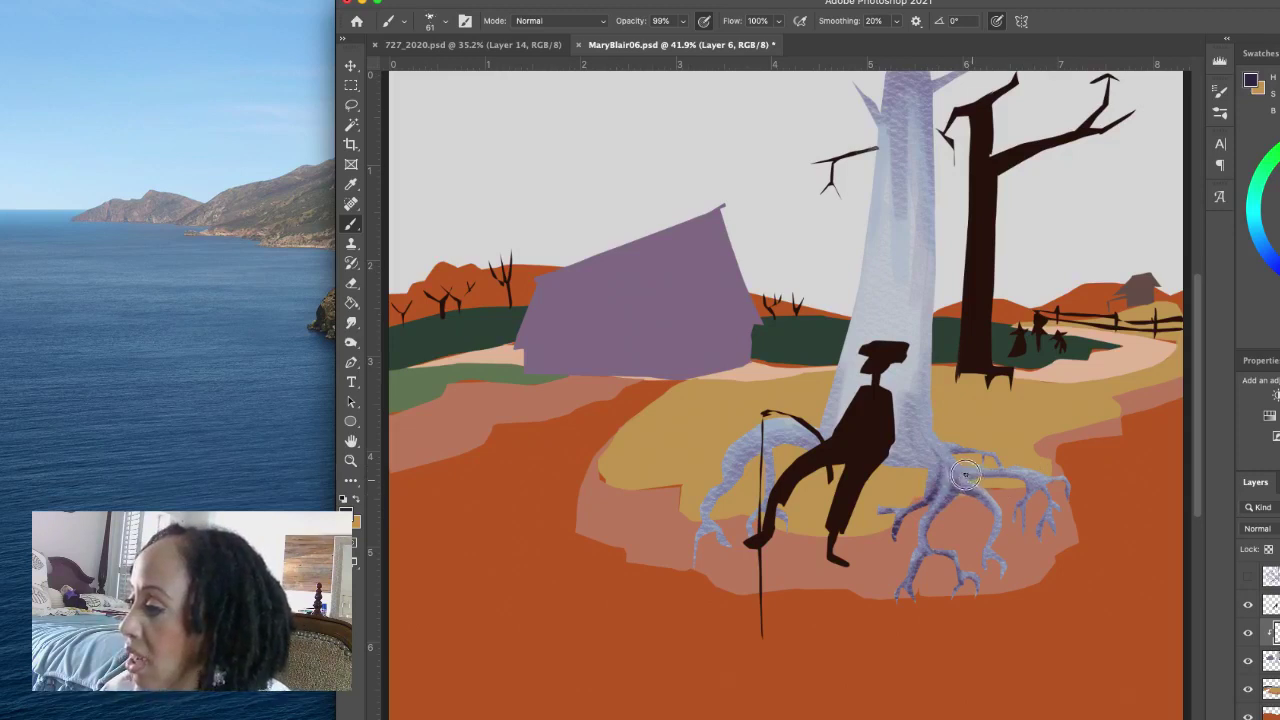
pyautogui.moveTo(1014, 479)
pyautogui.mouseDown()
pyautogui.moveTo(994, 476)
pyautogui.moveTo(1028, 482)
pyautogui.moveTo(1040, 502)
pyautogui.mouseUp()
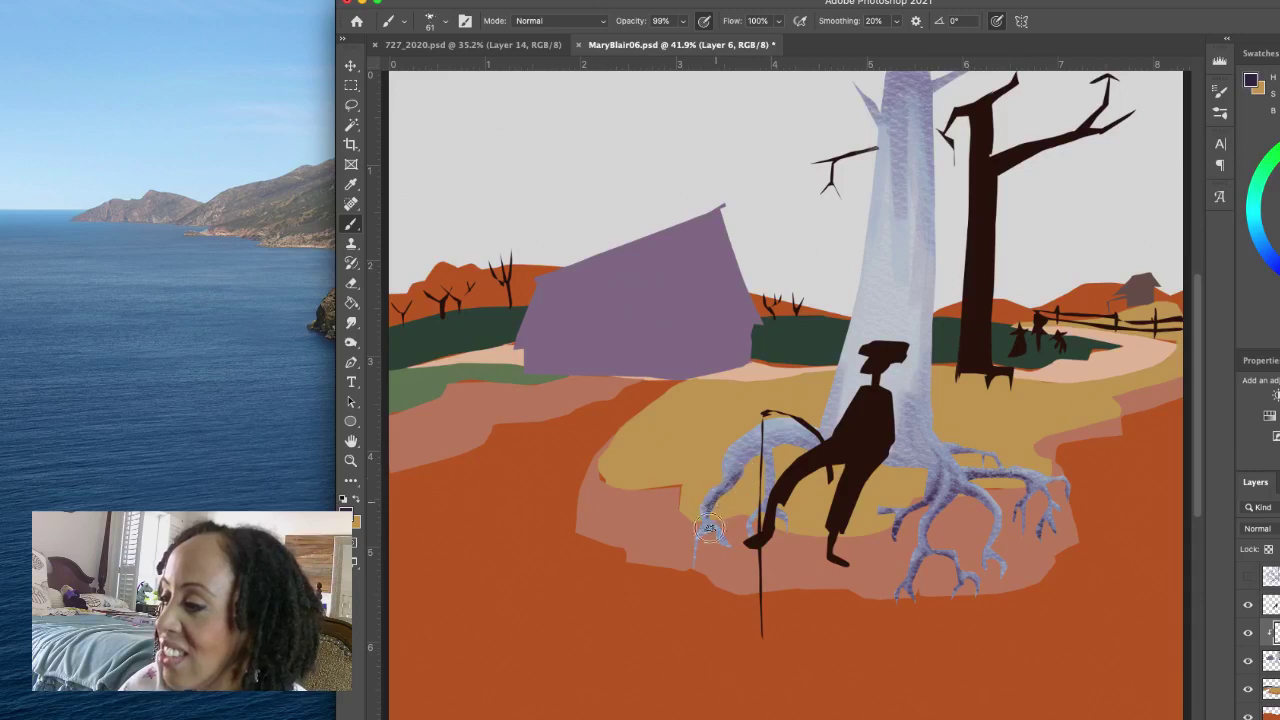
pyautogui.moveTo(714, 528)
pyautogui.mouseDown()
pyautogui.moveTo(697, 585)
pyautogui.moveTo(712, 496)
pyautogui.moveTo(775, 462)
pyautogui.moveTo(750, 470)
pyautogui.moveTo(768, 449)
pyautogui.moveTo(739, 473)
pyautogui.moveTo(788, 440)
pyautogui.mouseUp()
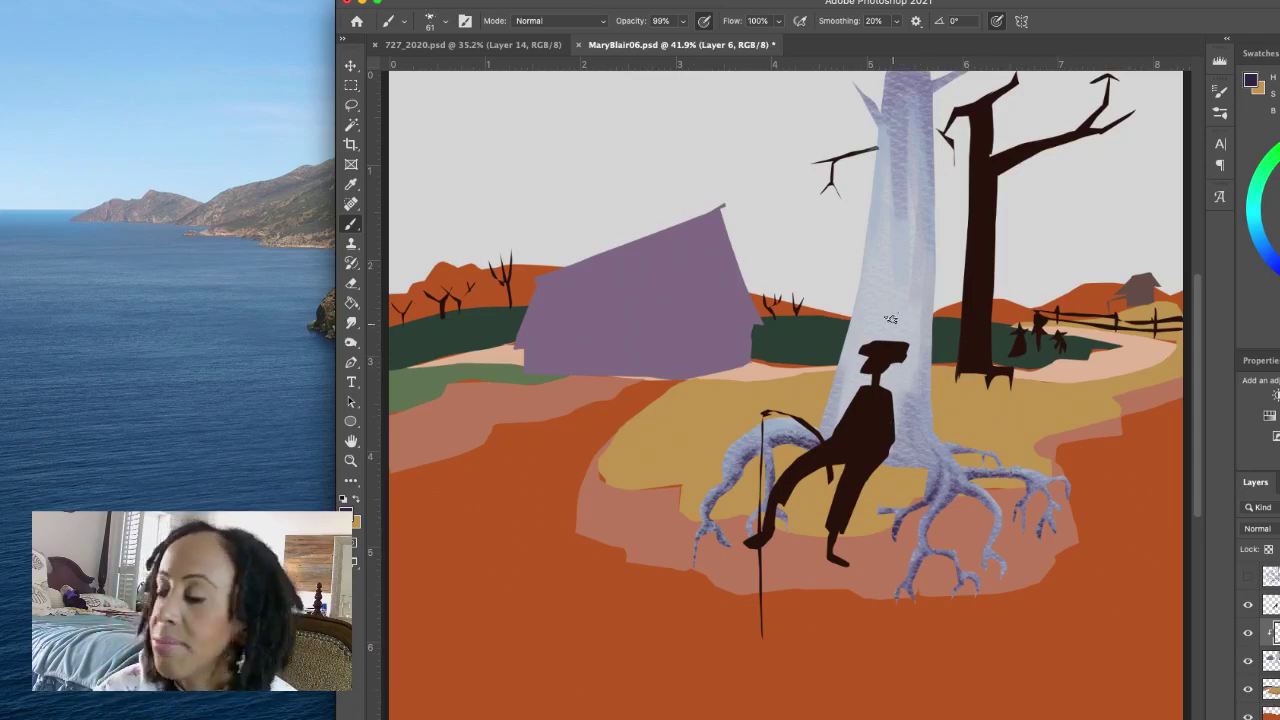
# Step: Paint dark, speckled vertical bark marks on the pale trunk and shade its upper left branch
pyautogui.moveTo(899, 296); pyautogui.dragTo(907, 348)
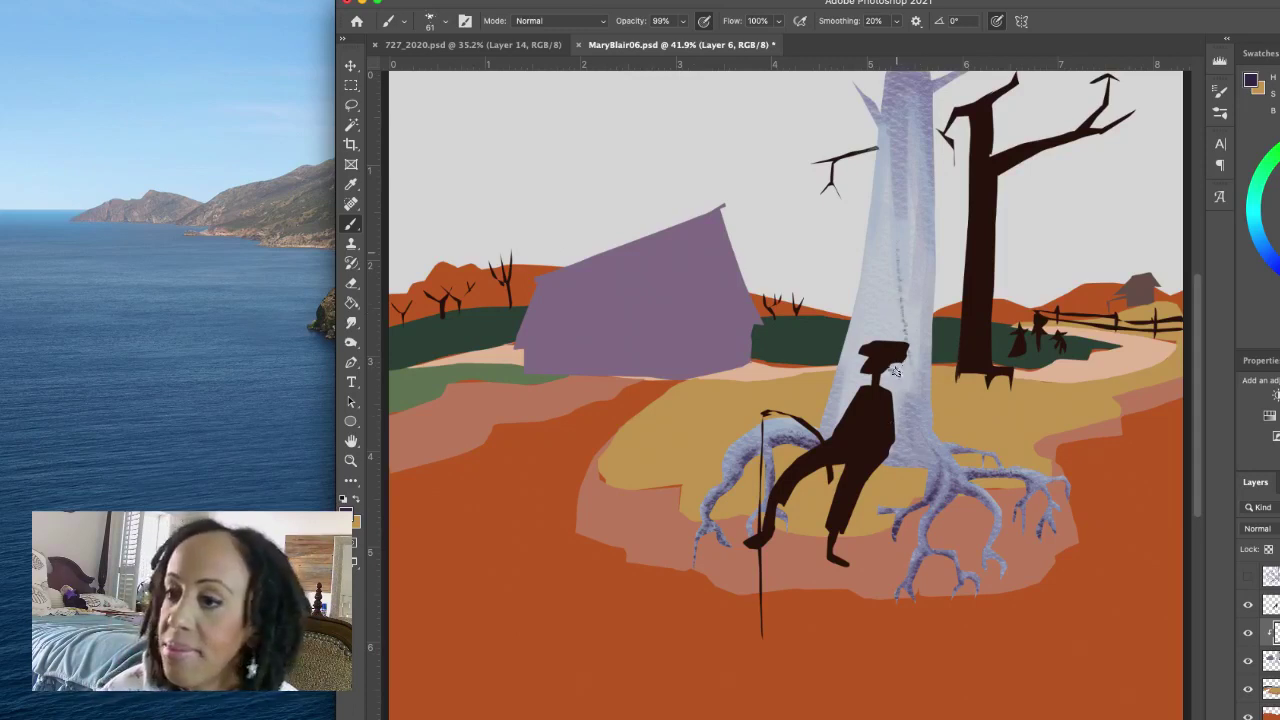
pyautogui.moveTo(881, 224); pyautogui.dragTo(884, 264)
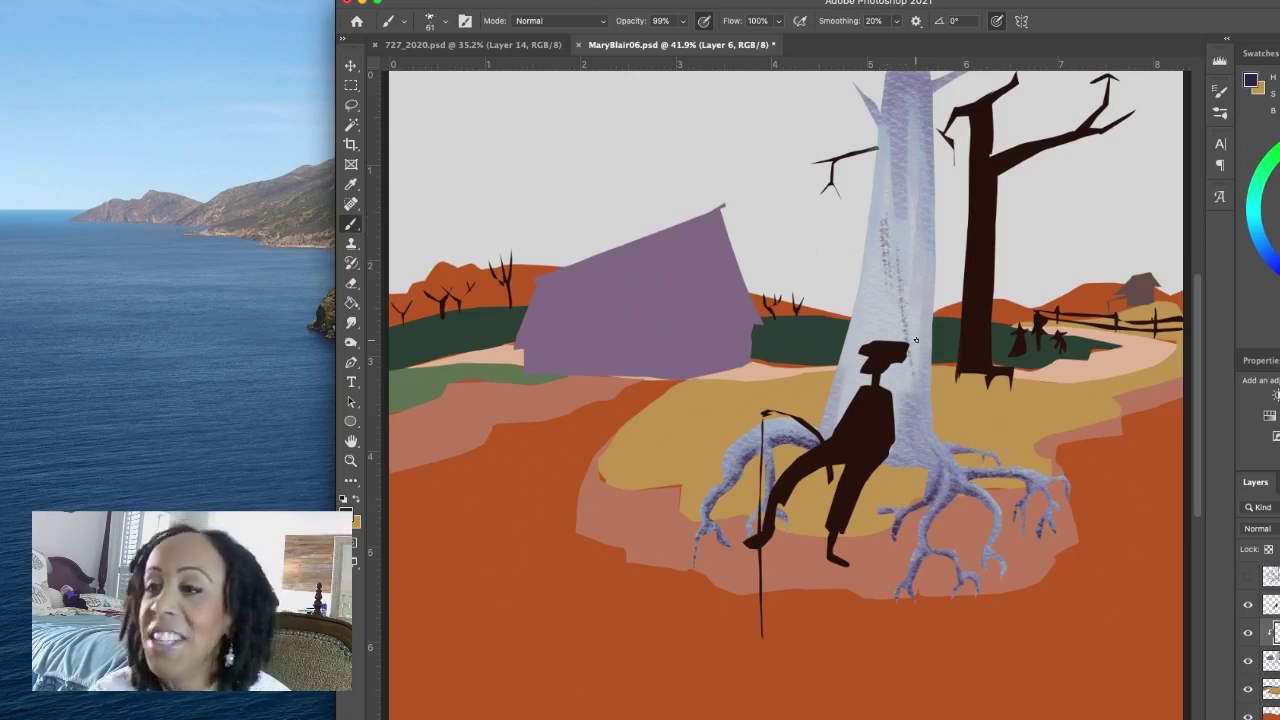
pyautogui.moveTo(905, 192)
pyautogui.mouseDown()
pyautogui.moveTo(907, 292)
pyautogui.moveTo(914, 181)
pyautogui.moveTo(913, 352)
pyautogui.moveTo(914, 197)
pyautogui.moveTo(915, 280)
pyautogui.moveTo(863, 382)
pyautogui.moveTo(884, 226)
pyautogui.moveTo(877, 281)
pyautogui.moveTo(869, 219)
pyautogui.moveTo(863, 260)
pyautogui.mouseUp()
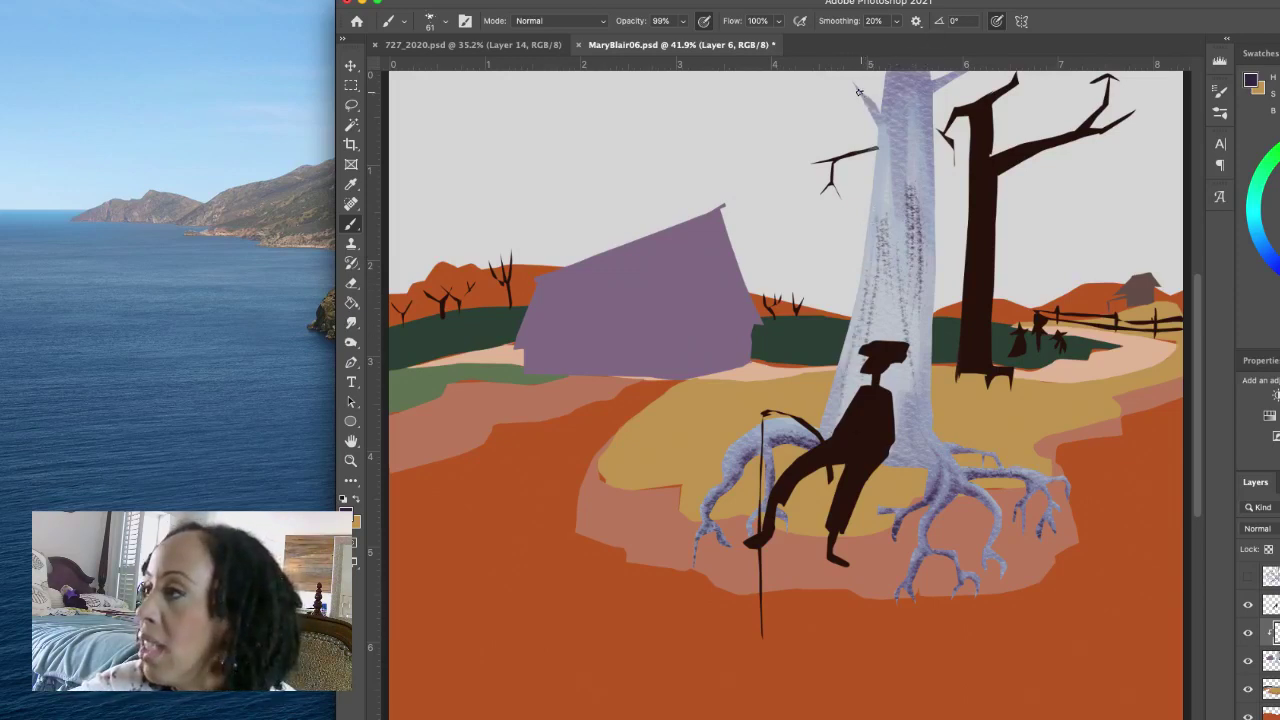
pyautogui.moveTo(858, 92); pyautogui.dragTo(893, 133)
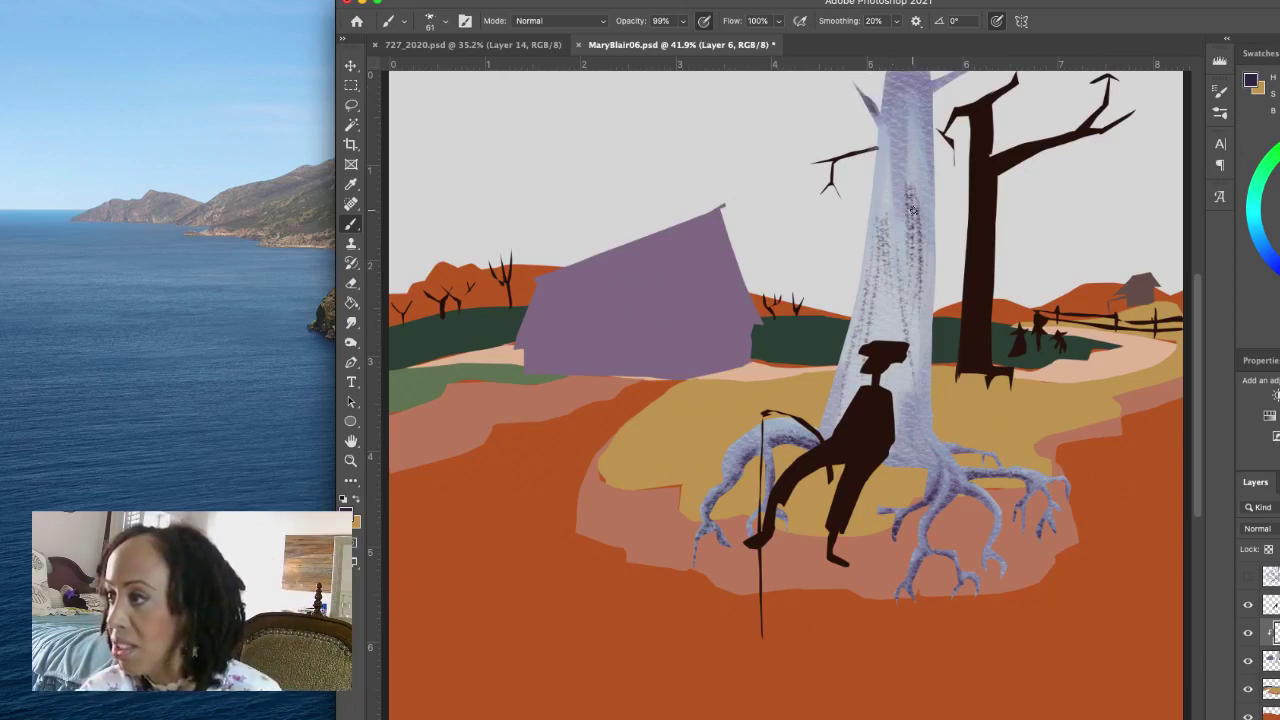
# Step: Add a dark bark mark to the pale tree's trunk and remove the stray horizontal guide from the canvas
pyautogui.moveTo(920, 177)
pyautogui.mouseDown()
pyautogui.moveTo(891, 70)
pyautogui.moveTo(880, 106)
pyautogui.moveTo(897, 67)
pyautogui.moveTo(895, 103)
pyautogui.moveTo(905, 68)
pyautogui.moveTo(909, 92)
pyautogui.moveTo(920, 66)
pyautogui.moveTo(918, 161)
pyautogui.mouseUp()
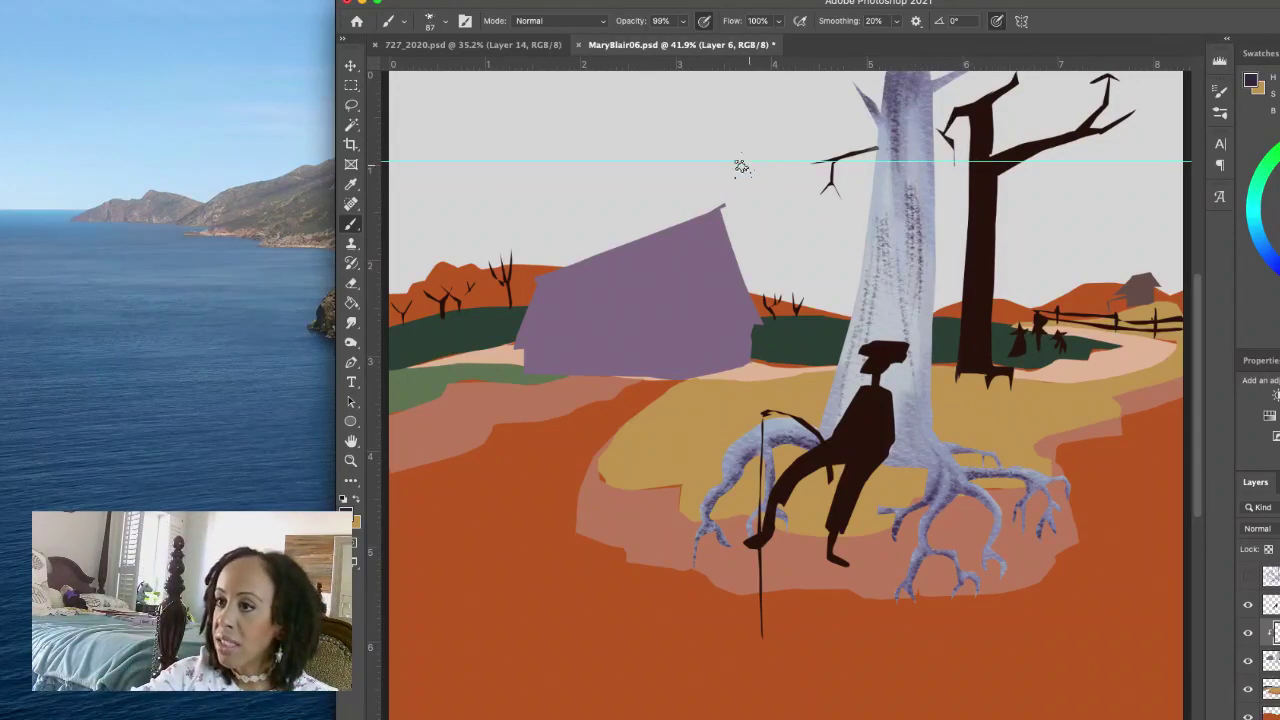
pyautogui.click(350, 65)
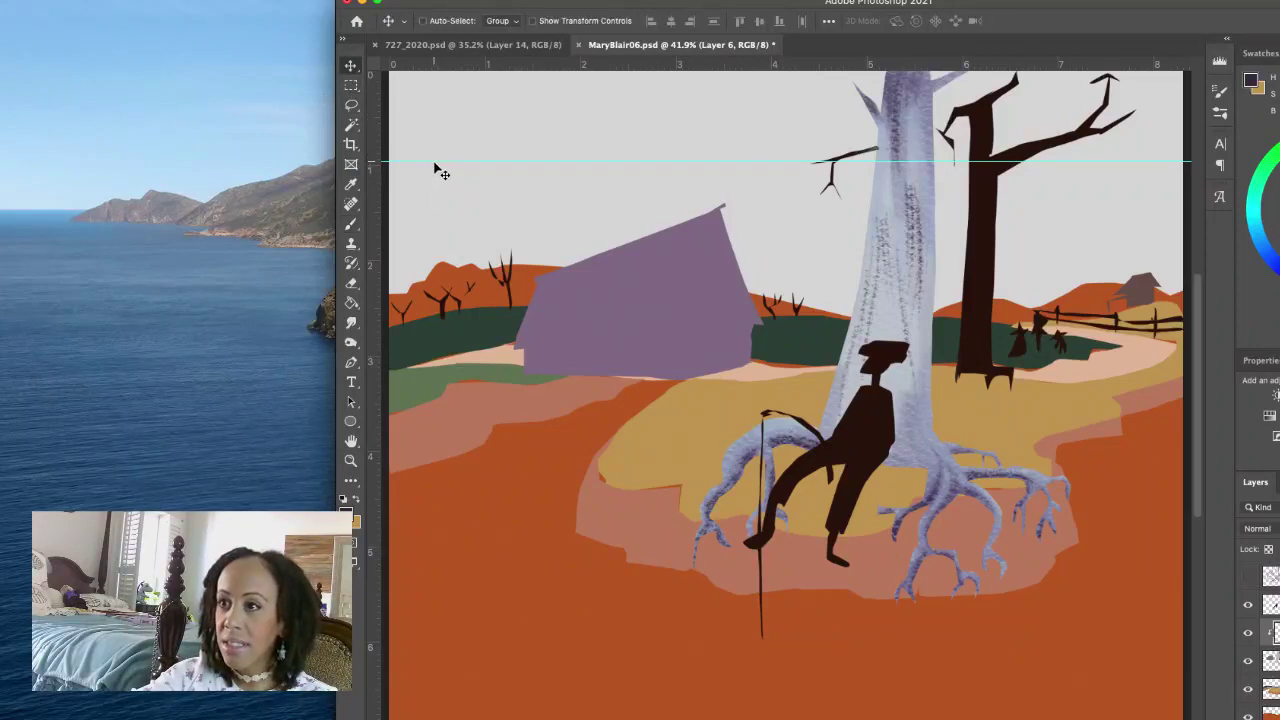
pyautogui.moveTo(436, 161); pyautogui.dragTo(443, 66)
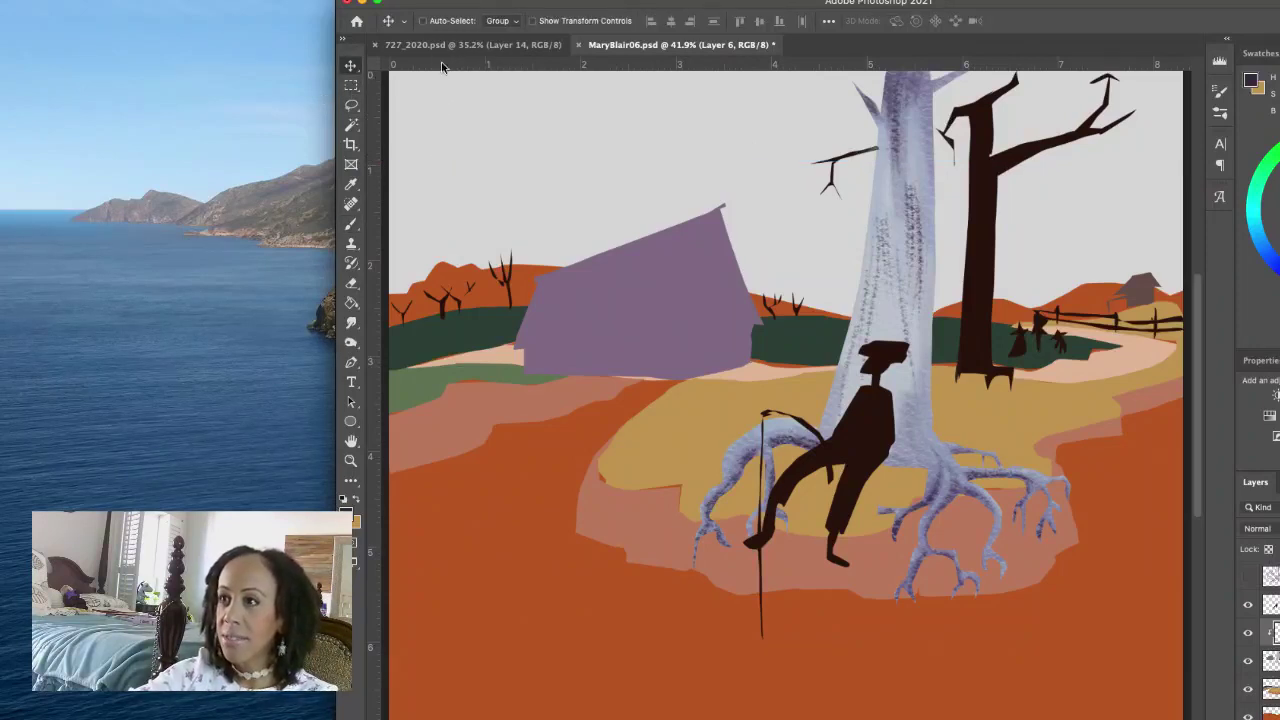
pyautogui.click(350, 224)
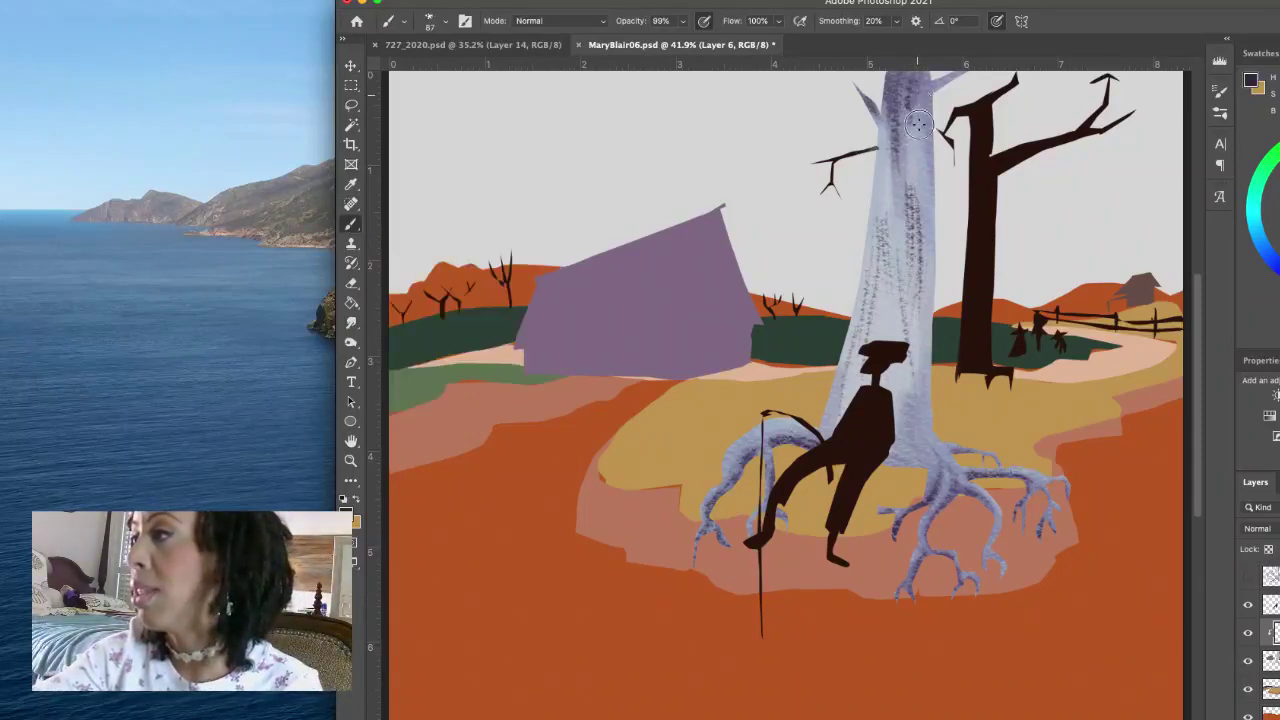
# Step: Shade the pale tree's upper trunk in dark purple and extend speckled vertical bark streaks down both sides with the 87 px brush
pyautogui.moveTo(918, 124)
pyautogui.mouseDown()
pyautogui.moveTo(930, 72)
pyautogui.moveTo(927, 101)
pyautogui.moveTo(897, 138)
pyautogui.moveTo(901, 197)
pyautogui.moveTo(886, 64)
pyautogui.moveTo(874, 111)
pyautogui.moveTo(883, 61)
pyautogui.moveTo(930, 104)
pyautogui.moveTo(960, 70)
pyautogui.moveTo(926, 74)
pyautogui.mouseUp()
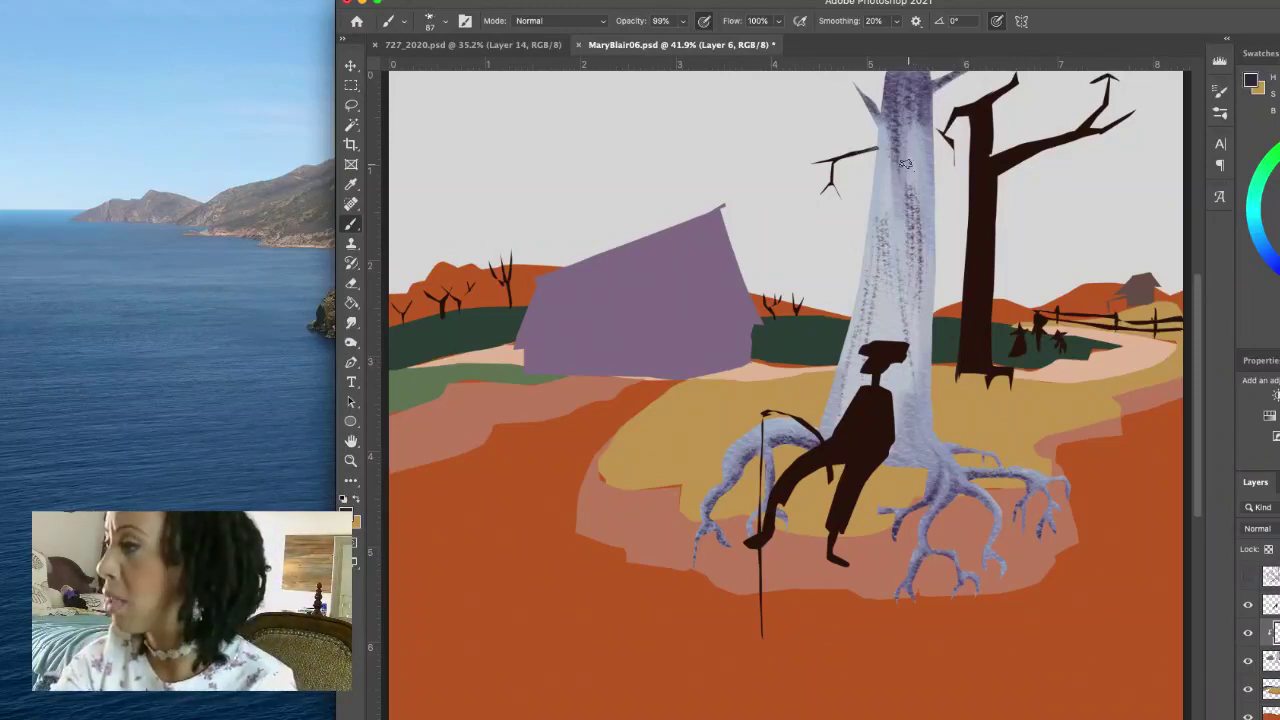
pyautogui.moveTo(905, 163); pyautogui.dragTo(913, 302)
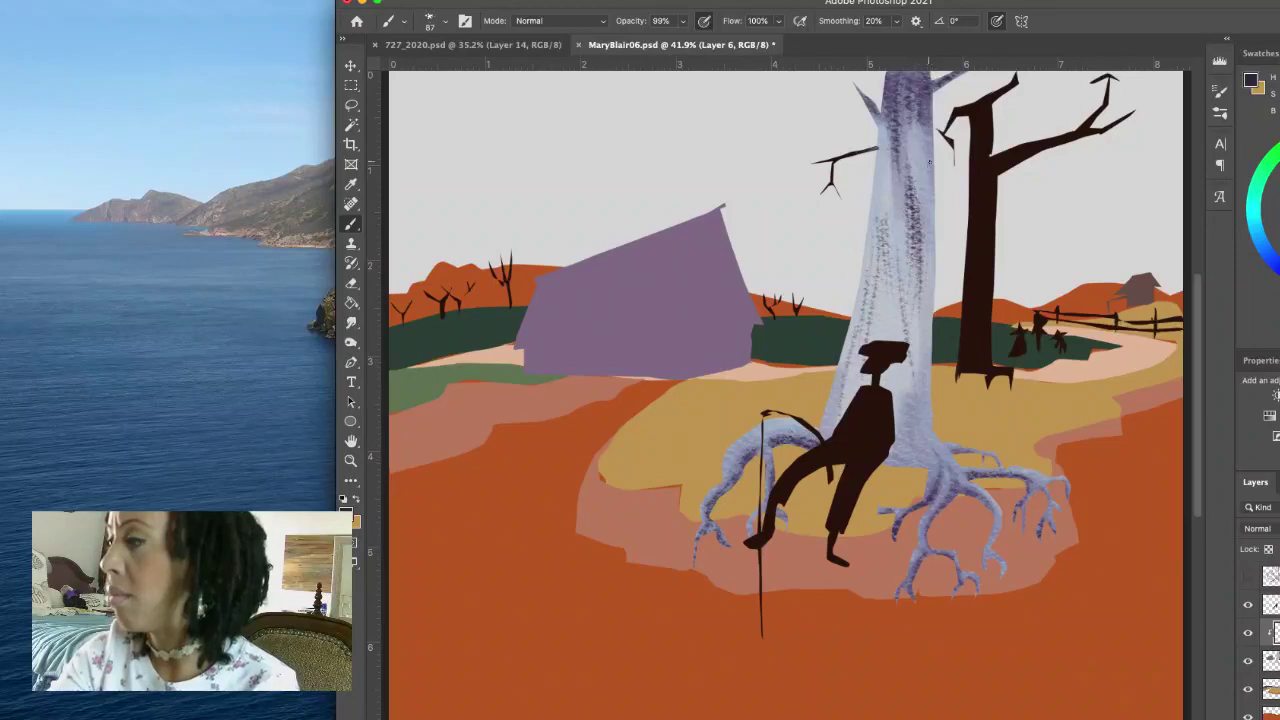
pyautogui.moveTo(929, 162)
pyautogui.mouseDown()
pyautogui.moveTo(934, 282)
pyautogui.moveTo(930, 231)
pyautogui.mouseUp()
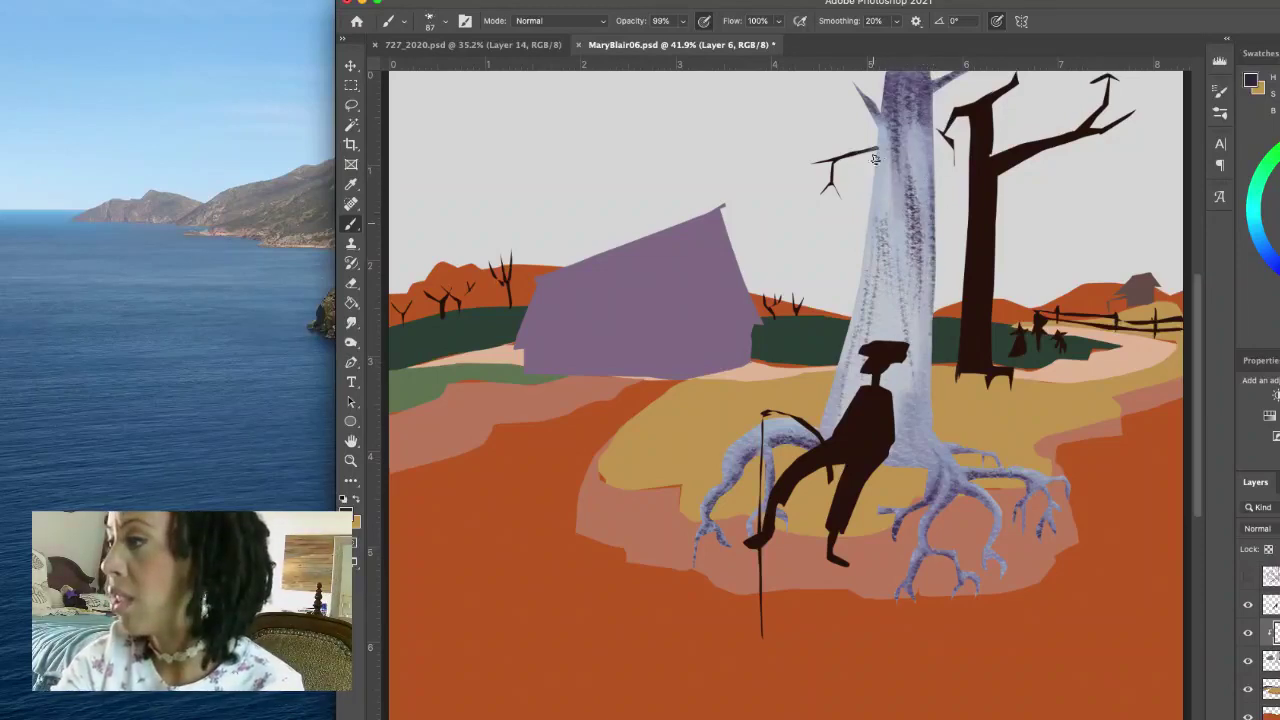
pyautogui.moveTo(873, 218)
pyautogui.mouseDown()
pyautogui.moveTo(882, 130)
pyautogui.moveTo(898, 309)
pyautogui.mouseUp()
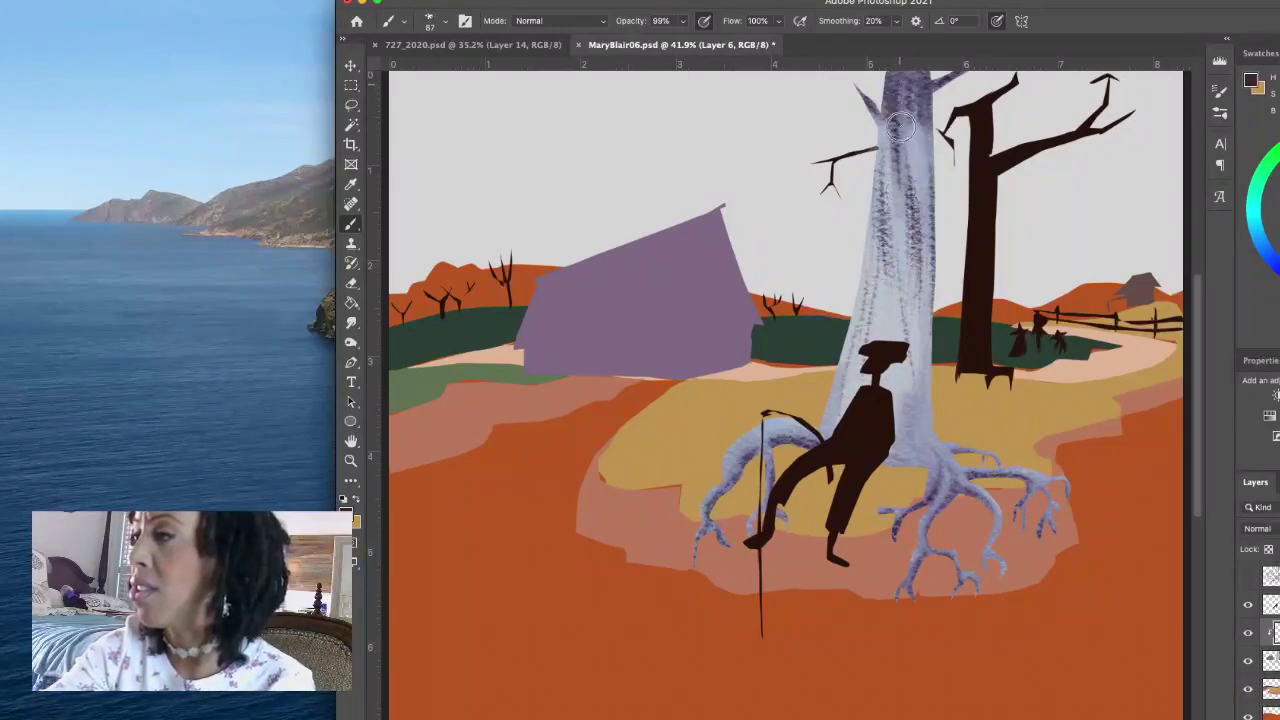
pyautogui.moveTo(914, 73)
pyautogui.mouseDown()
pyautogui.moveTo(927, 138)
pyautogui.moveTo(930, 75)
pyautogui.moveTo(931, 101)
pyautogui.moveTo(946, 79)
pyautogui.moveTo(872, 106)
pyautogui.mouseUp()
pyautogui.moveTo(899, 240)
pyautogui.mouseDown()
pyautogui.moveTo(904, 105)
pyautogui.moveTo(897, 150)
pyautogui.mouseUp()
pyautogui.moveTo(906, 96)
pyautogui.mouseDown()
pyautogui.moveTo(930, 65)
pyautogui.moveTo(924, 97)
pyautogui.moveTo(982, 64)
pyautogui.moveTo(924, 118)
pyautogui.moveTo(921, 325)
pyautogui.moveTo(903, 160)
pyautogui.moveTo(919, 281)
pyautogui.moveTo(910, 180)
pyautogui.moveTo(926, 152)
pyautogui.moveTo(940, 323)
pyautogui.moveTo(898, 478)
pyautogui.moveTo(923, 336)
pyautogui.moveTo(901, 285)
pyautogui.moveTo(880, 133)
pyautogui.moveTo(869, 296)
pyautogui.mouseUp()
pyautogui.moveTo(879, 142)
pyautogui.mouseDown()
pyautogui.moveTo(863, 251)
pyautogui.moveTo(884, 158)
pyautogui.moveTo(874, 240)
pyautogui.mouseUp()
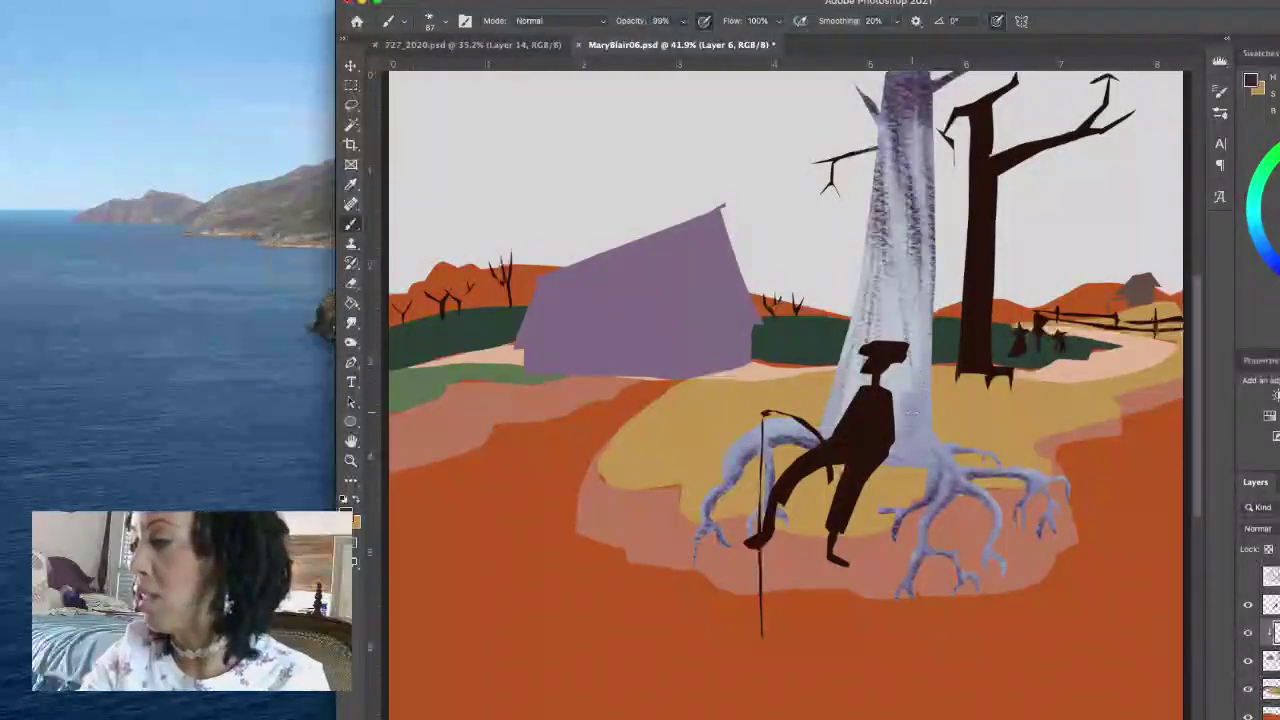
# Step: Paint dark textured shading down the pale tree's lower trunk and along the roots on its right side
pyautogui.moveTo(907, 402)
pyautogui.mouseDown()
pyautogui.moveTo(925, 480)
pyautogui.moveTo(945, 490)
pyautogui.mouseUp()
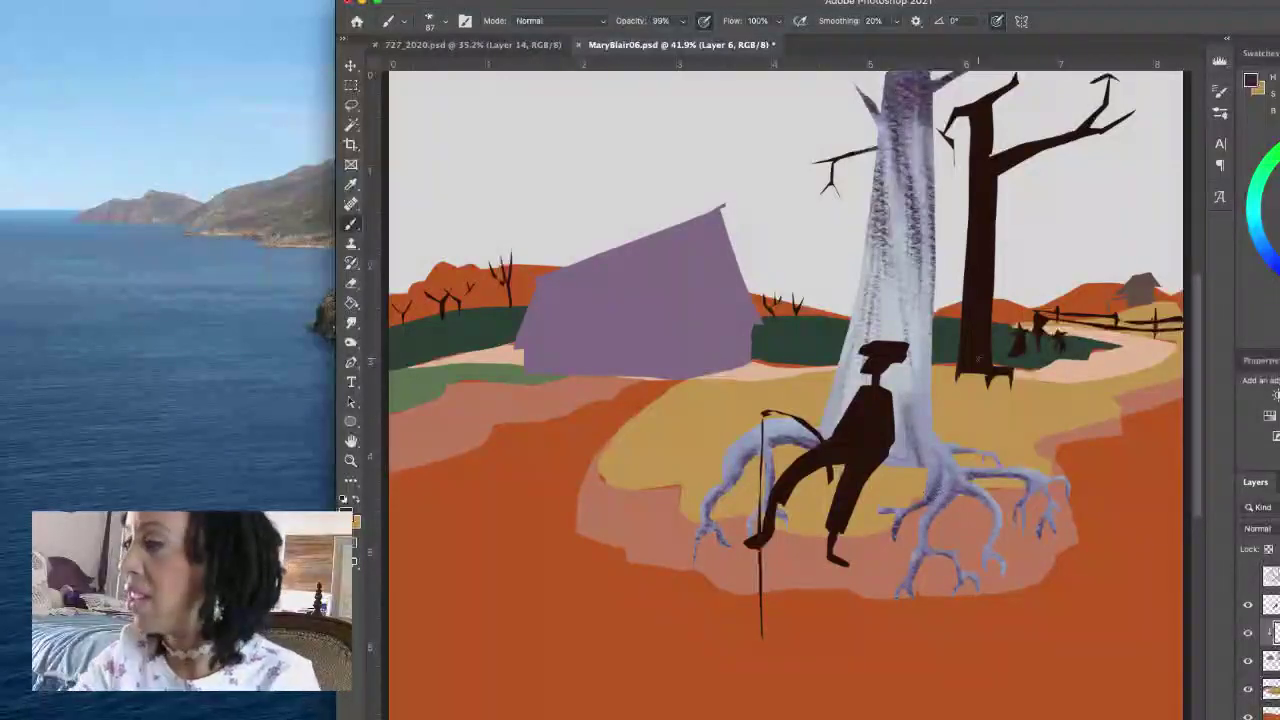
pyautogui.moveTo(910, 394)
pyautogui.mouseDown()
pyautogui.moveTo(905, 370)
pyautogui.moveTo(938, 459)
pyautogui.mouseUp()
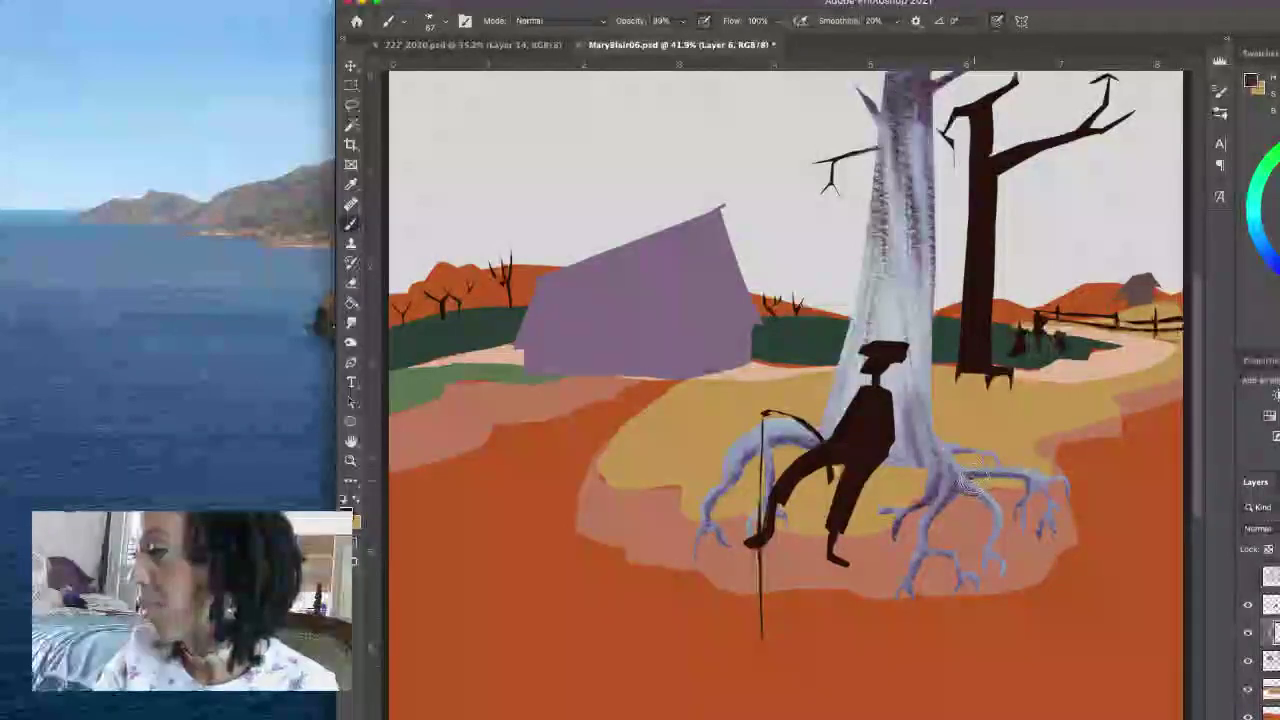
pyautogui.moveTo(970, 468); pyautogui.dragTo(1016, 476)
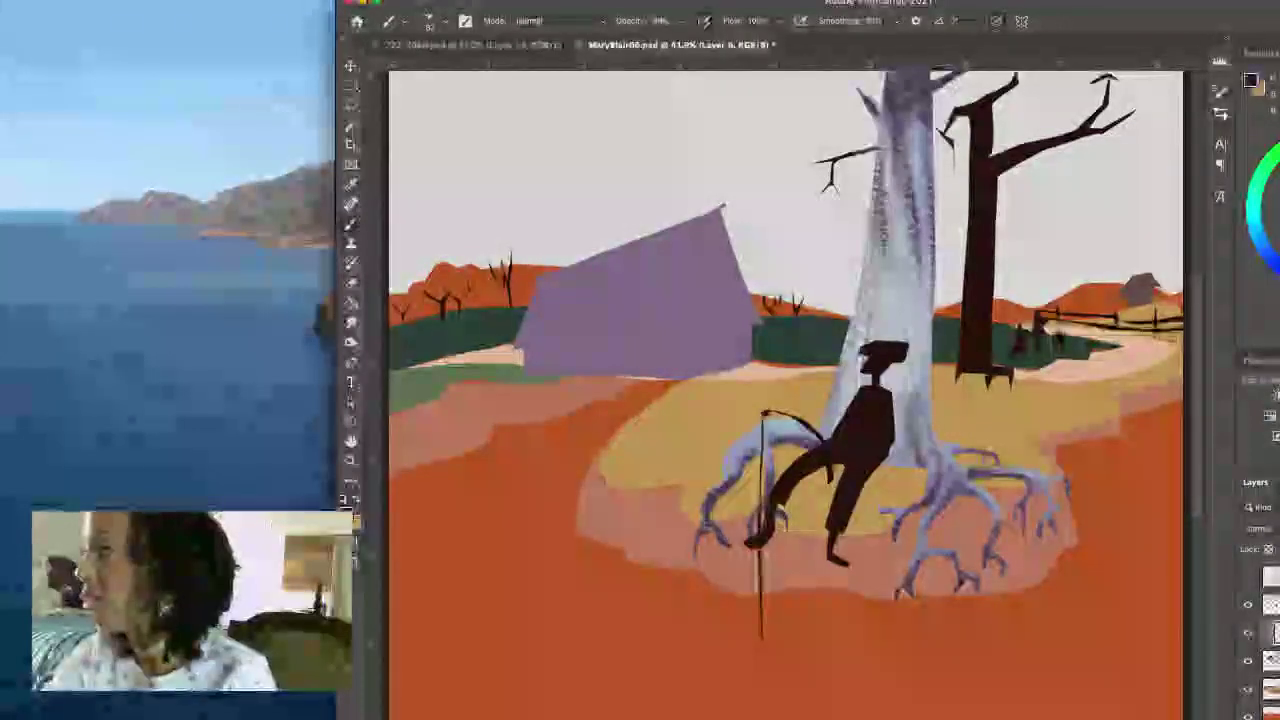
pyautogui.keyDown('alt'); pyautogui.click(932, 470); pyautogui.keyUp('alt')
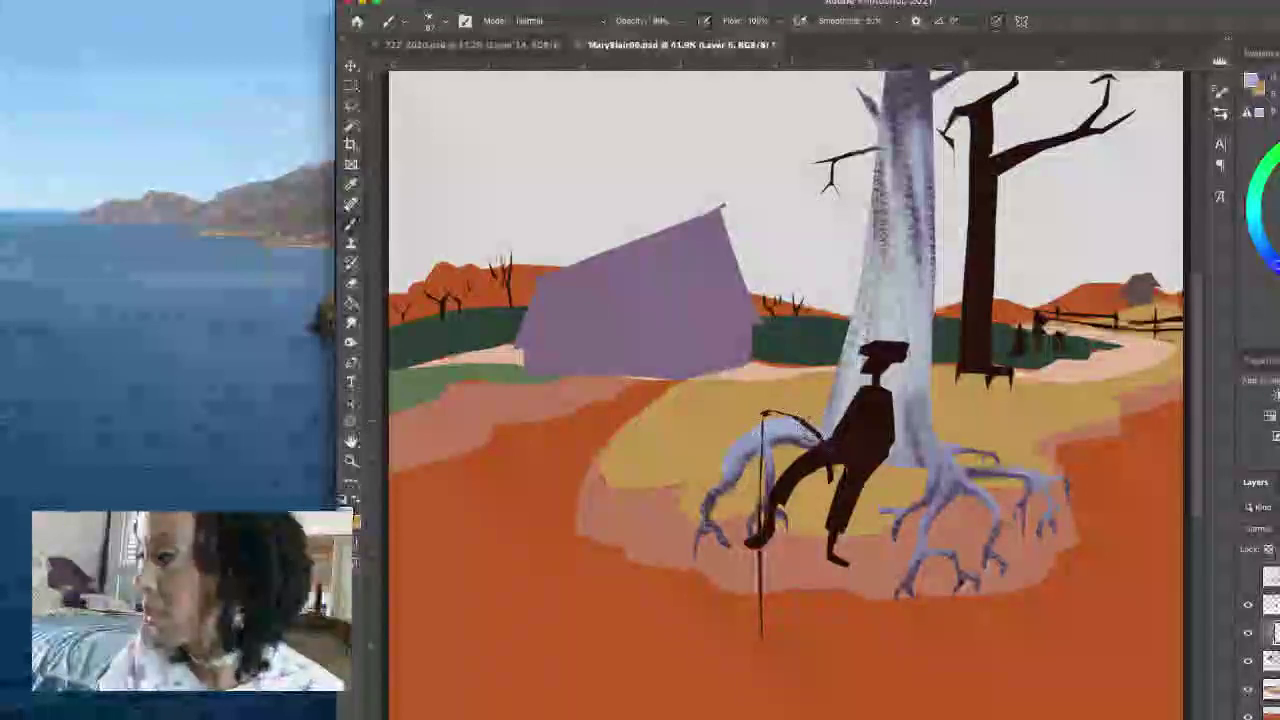
# Step: Brush lavender-blue highlights over the pale tree's root base and upper trunk, and touch up the dark bark marks
pyautogui.moveTo(948, 465)
pyautogui.mouseDown()
pyautogui.moveTo(926, 456)
pyautogui.moveTo(944, 482)
pyautogui.moveTo(928, 490)
pyautogui.moveTo(946, 502)
pyautogui.mouseUp()
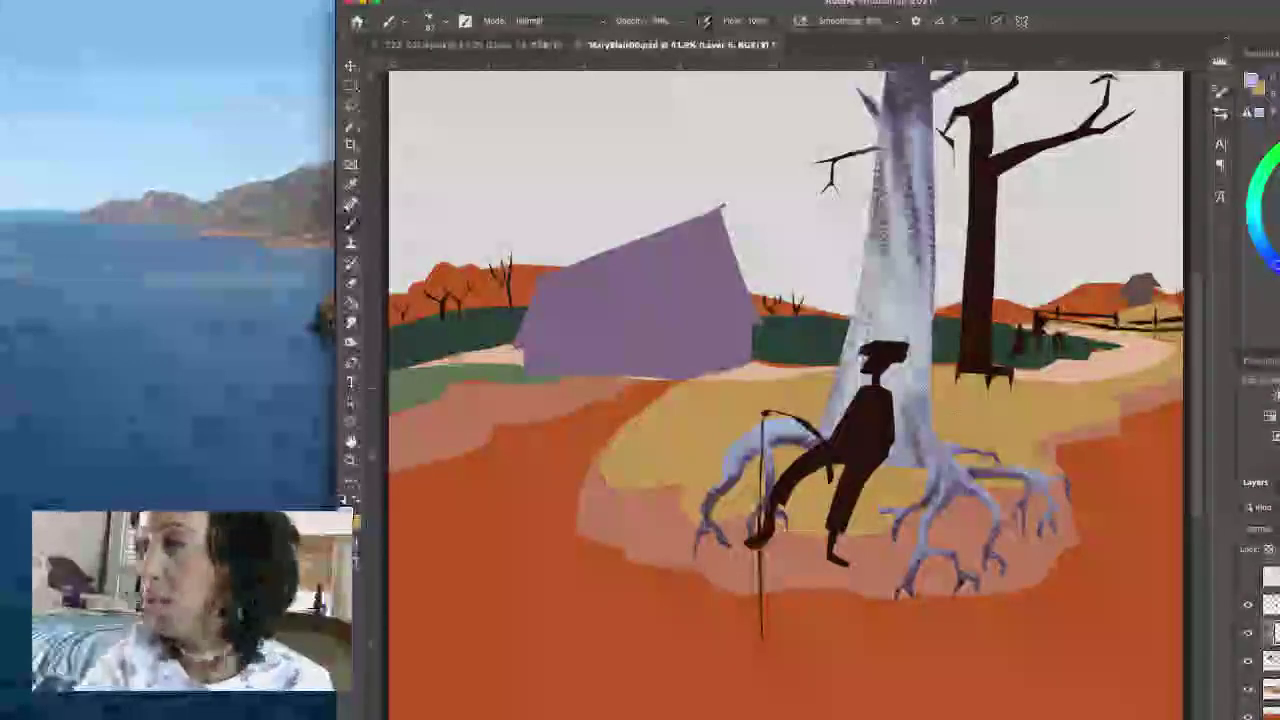
pyautogui.moveTo(886, 143)
pyautogui.mouseDown()
pyautogui.moveTo(892, 130)
pyautogui.moveTo(900, 152)
pyautogui.moveTo(884, 198)
pyautogui.mouseUp()
pyautogui.keyDown('alt'); pyautogui.click(886, 180); pyautogui.keyUp('alt')
pyautogui.moveTo(884, 118); pyautogui.dragTo(890, 140)
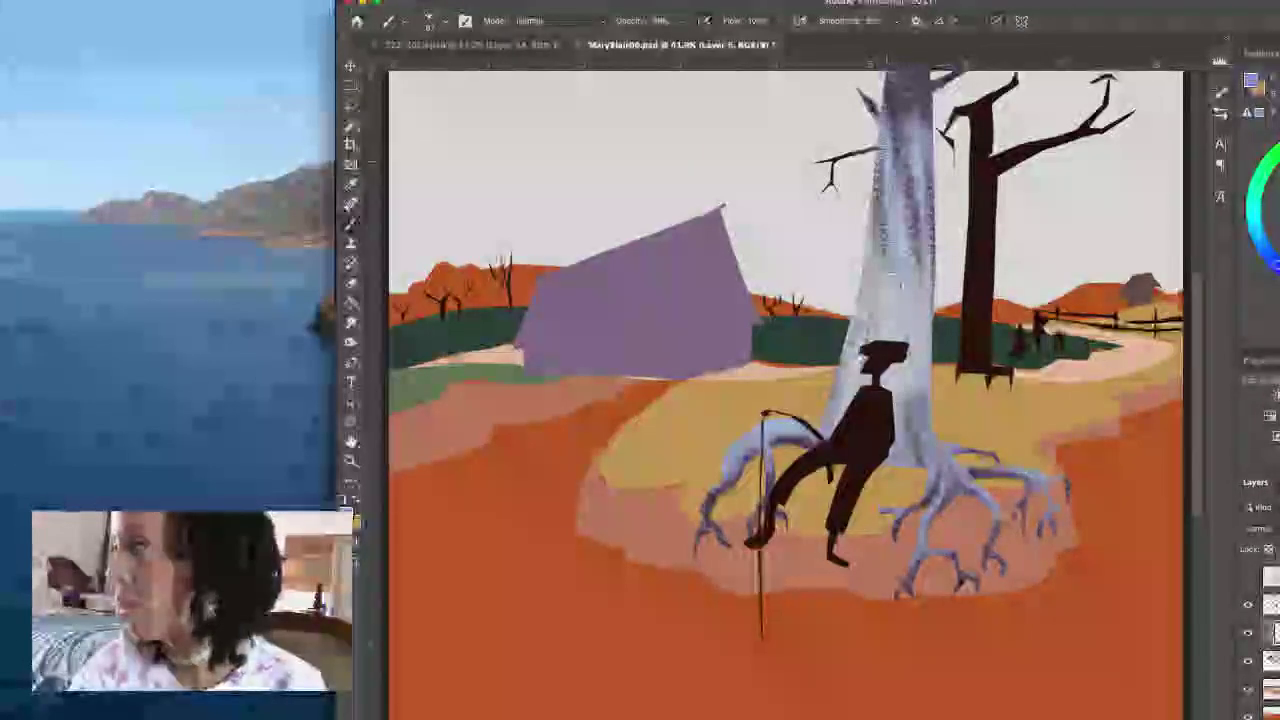
pyautogui.moveTo(906, 145)
pyautogui.mouseDown()
pyautogui.moveTo(902, 110)
pyautogui.moveTo(920, 110)
pyautogui.moveTo(900, 140)
pyautogui.moveTo(882, 124)
pyautogui.moveTo(886, 188)
pyautogui.mouseUp()
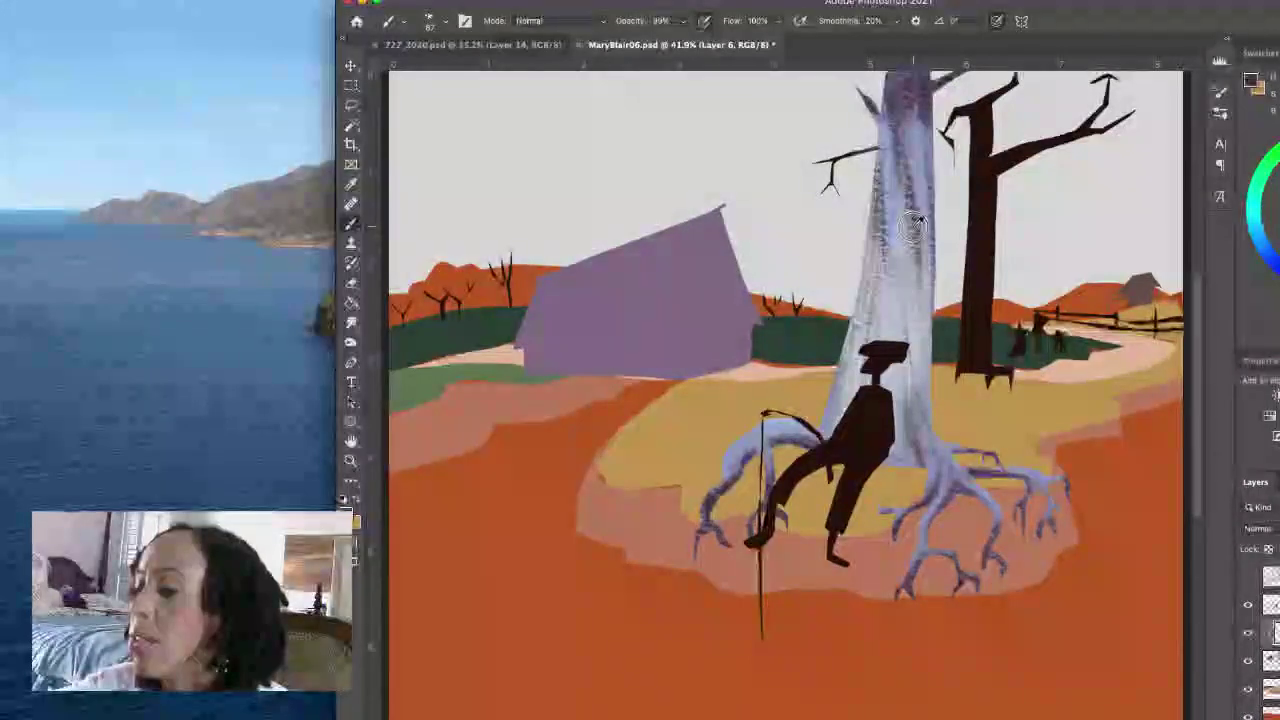
pyautogui.keyDown('alt'); pyautogui.click(913, 227); pyautogui.keyUp('alt')
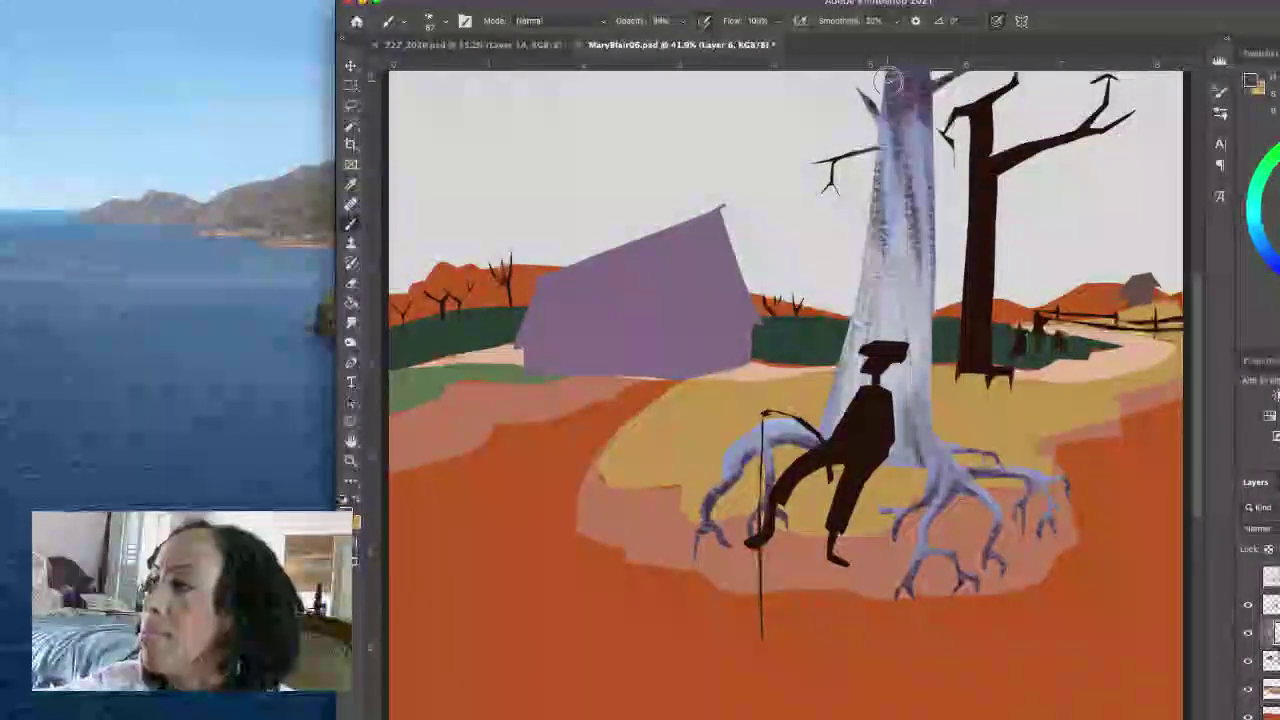
pyautogui.moveTo(891, 105)
pyautogui.mouseDown()
pyautogui.moveTo(907, 76)
pyautogui.moveTo(898, 122)
pyautogui.mouseUp()
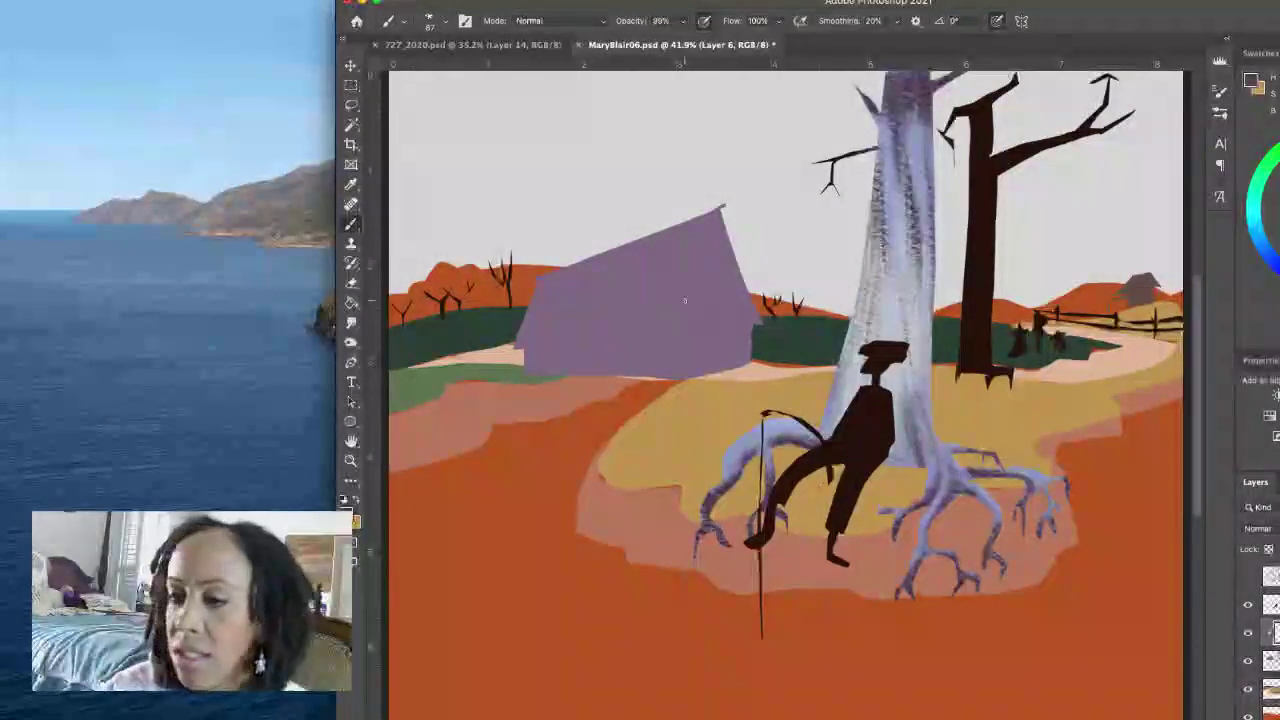
# Step: Choose the textured Sampled Brush 3 7 at 300 px
pyautogui.click(429, 20)
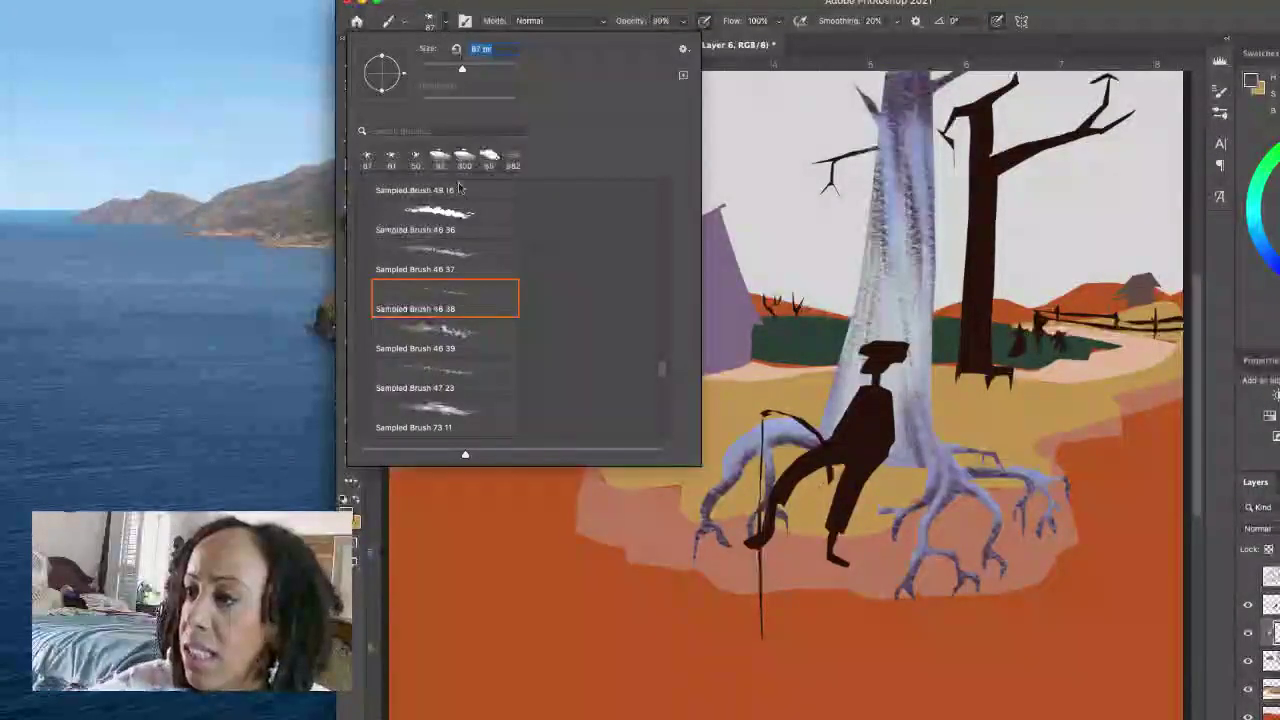
pyautogui.scroll(10, 663, 365)
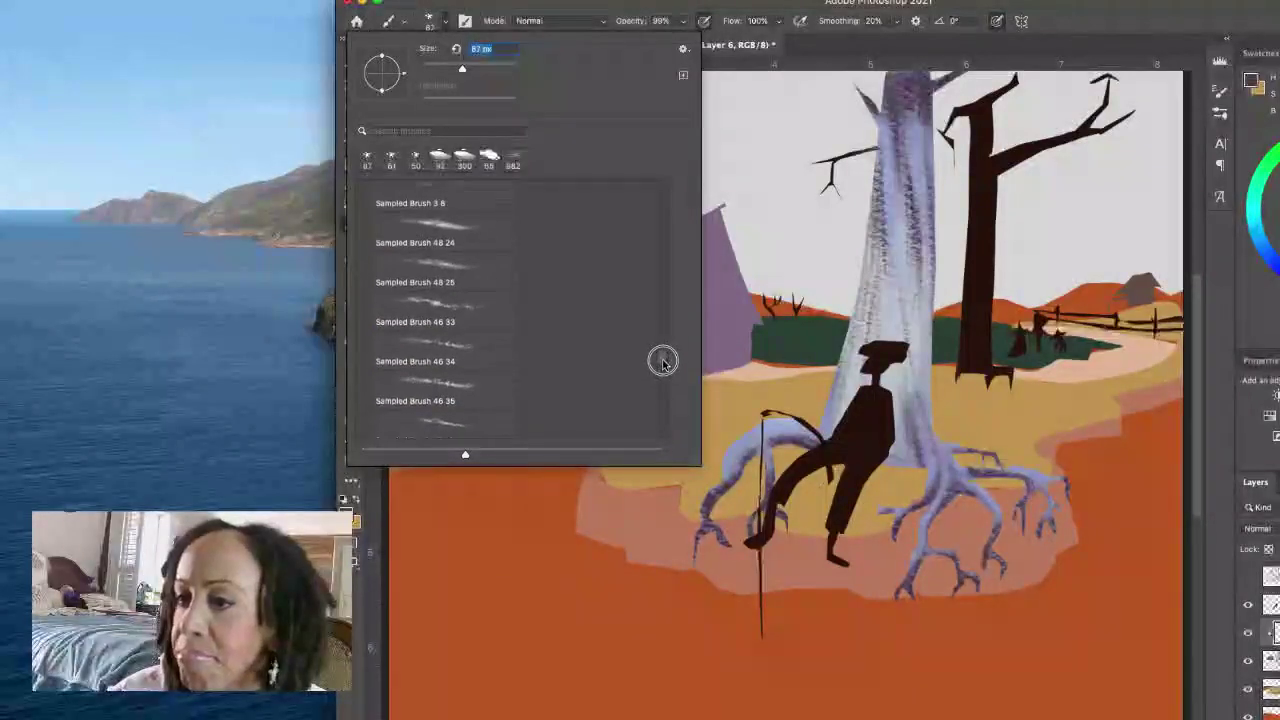
pyautogui.scroll(2, 662, 360)
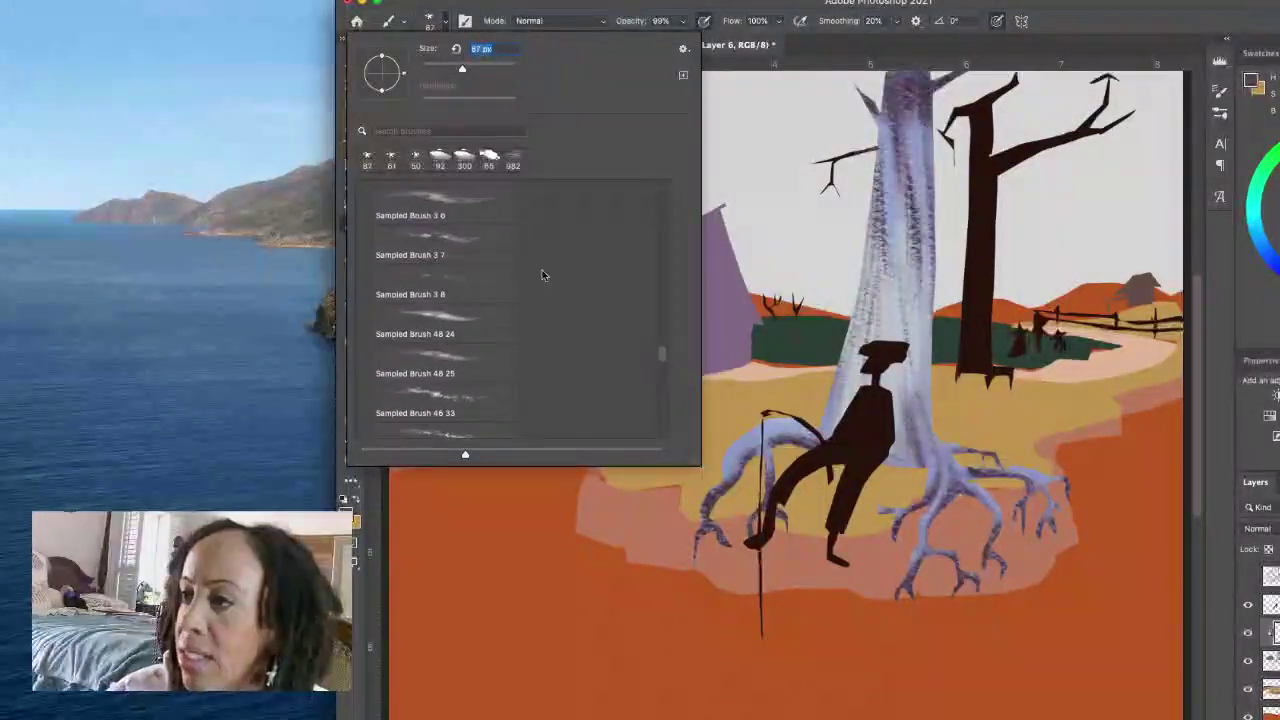
pyautogui.click(506, 252)
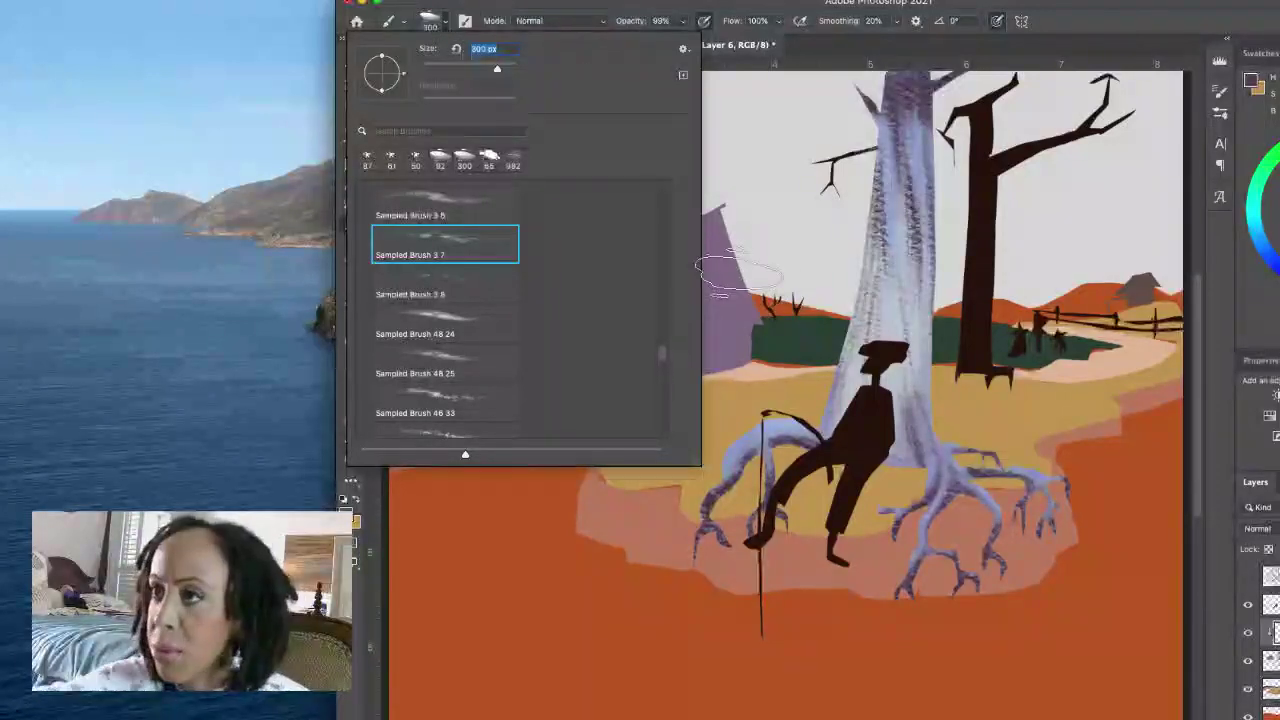
pyautogui.click(441, 26)
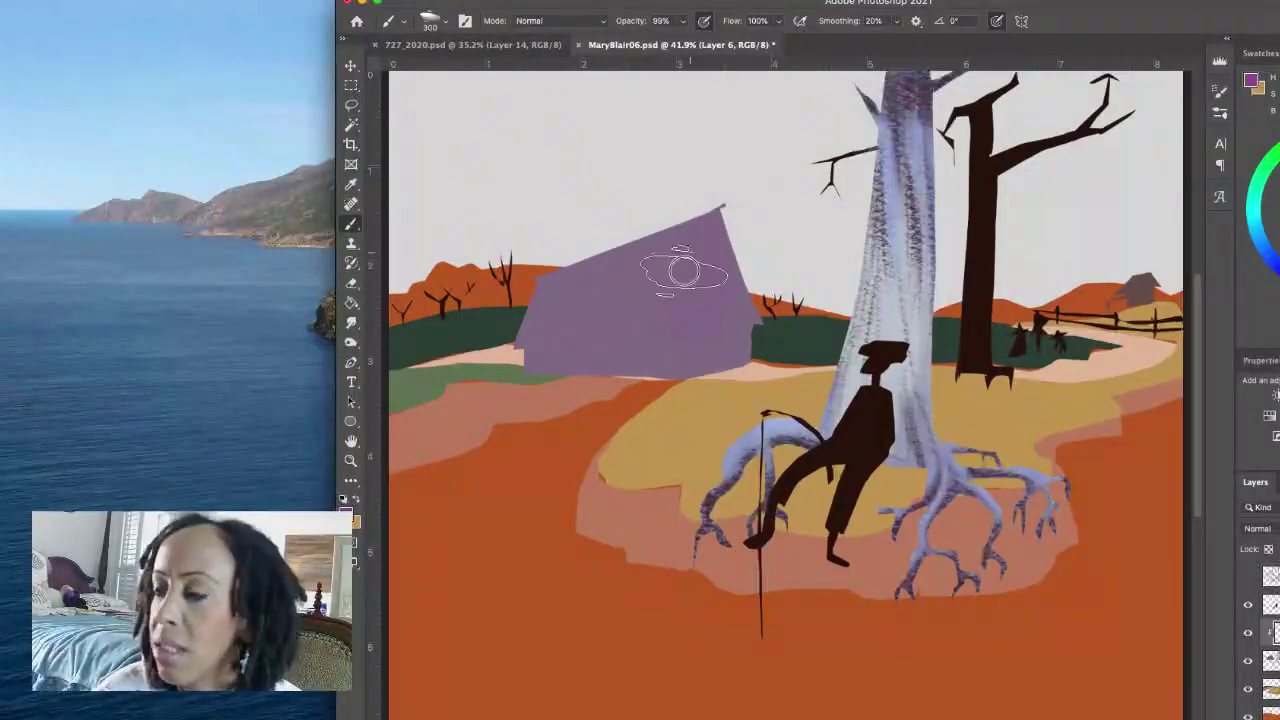
# Step: Paint violet and dark plum watercolor texture with light lavender touches over the purple barn, reducing the brush to 195 px
pyautogui.moveTo(684, 272)
pyautogui.mouseDown()
pyautogui.moveTo(716, 197)
pyautogui.moveTo(679, 330)
pyautogui.moveTo(705, 219)
pyautogui.moveTo(633, 333)
pyautogui.moveTo(606, 322)
pyautogui.moveTo(601, 302)
pyautogui.moveTo(706, 211)
pyautogui.moveTo(657, 272)
pyautogui.moveTo(584, 259)
pyautogui.moveTo(554, 320)
pyautogui.moveTo(547, 303)
pyautogui.moveTo(524, 338)
pyautogui.moveTo(678, 272)
pyautogui.moveTo(561, 333)
pyautogui.moveTo(660, 328)
pyautogui.mouseUp()
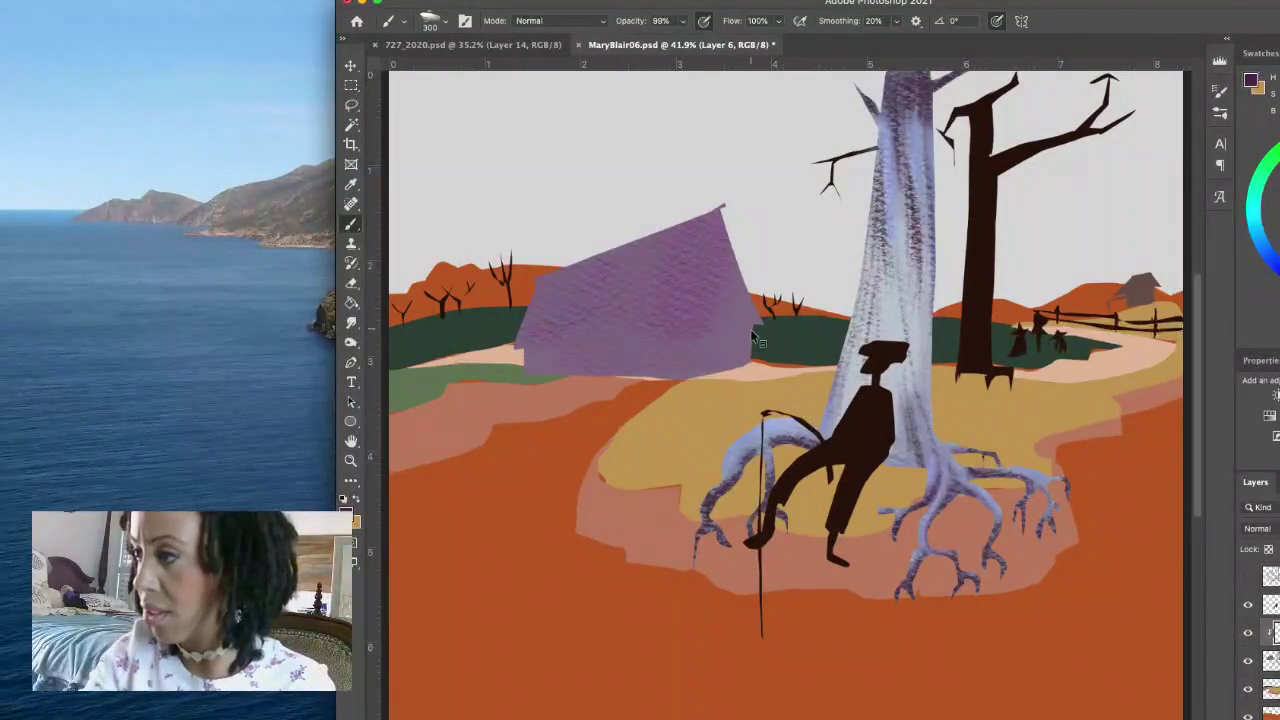
pyautogui.moveTo(751, 331); pyautogui.dragTo(729, 334)
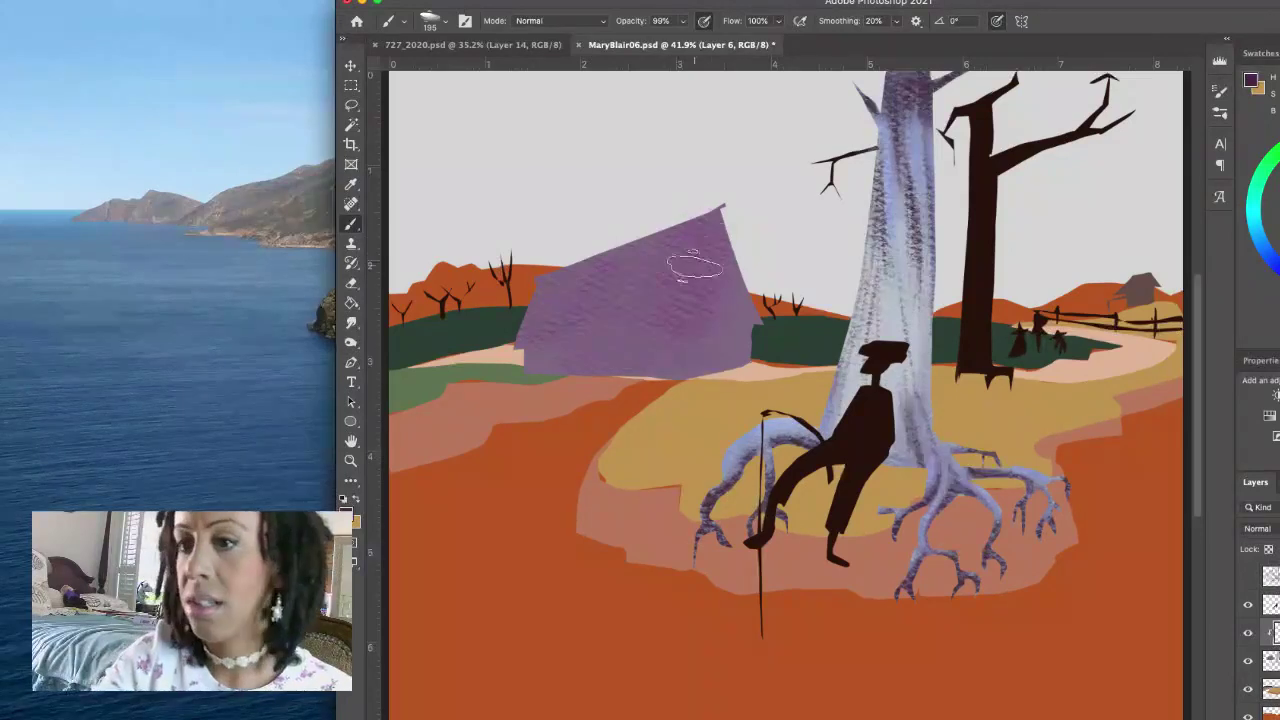
pyautogui.moveTo(695, 266)
pyautogui.mouseDown()
pyautogui.moveTo(708, 226)
pyautogui.moveTo(698, 255)
pyautogui.moveTo(704, 242)
pyautogui.moveTo(714, 295)
pyautogui.moveTo(713, 258)
pyautogui.moveTo(675, 354)
pyautogui.moveTo(713, 253)
pyautogui.moveTo(733, 333)
pyautogui.moveTo(718, 368)
pyautogui.moveTo(730, 320)
pyautogui.moveTo(716, 332)
pyautogui.moveTo(713, 272)
pyautogui.moveTo(692, 393)
pyautogui.moveTo(727, 289)
pyautogui.mouseUp()
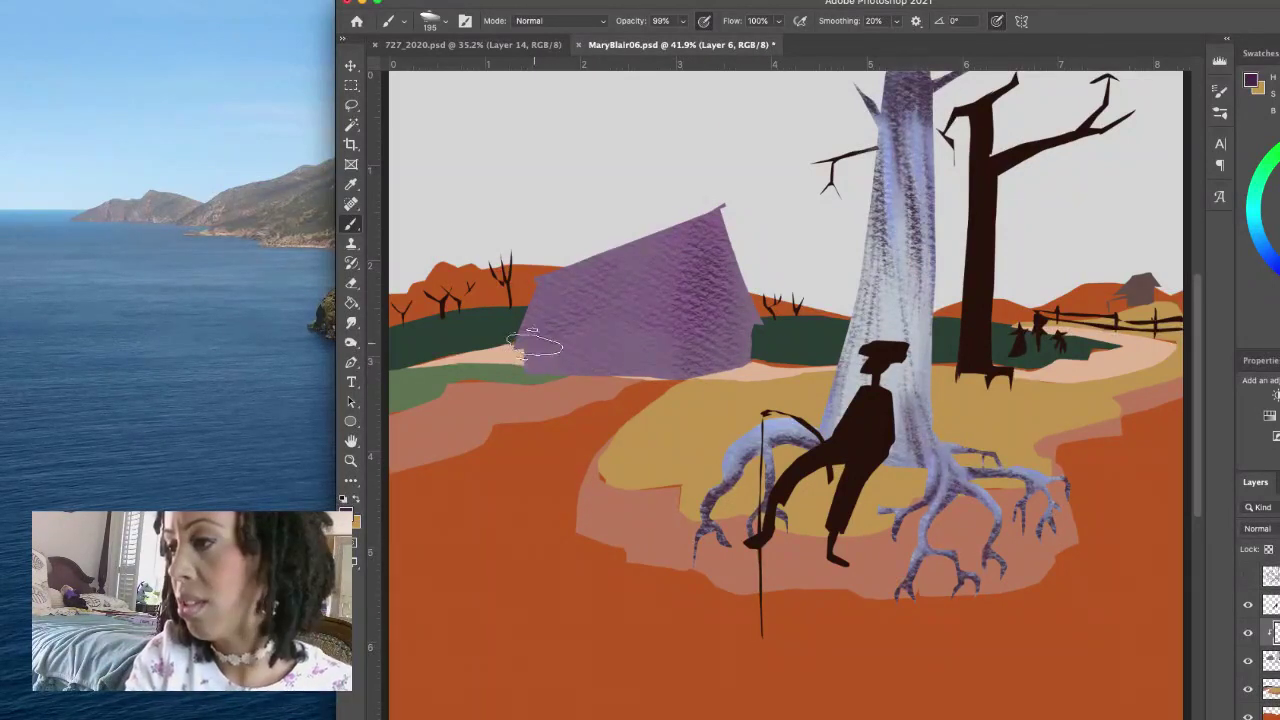
pyautogui.keyDown('alt'); pyautogui.click(550, 355); pyautogui.keyUp('alt')
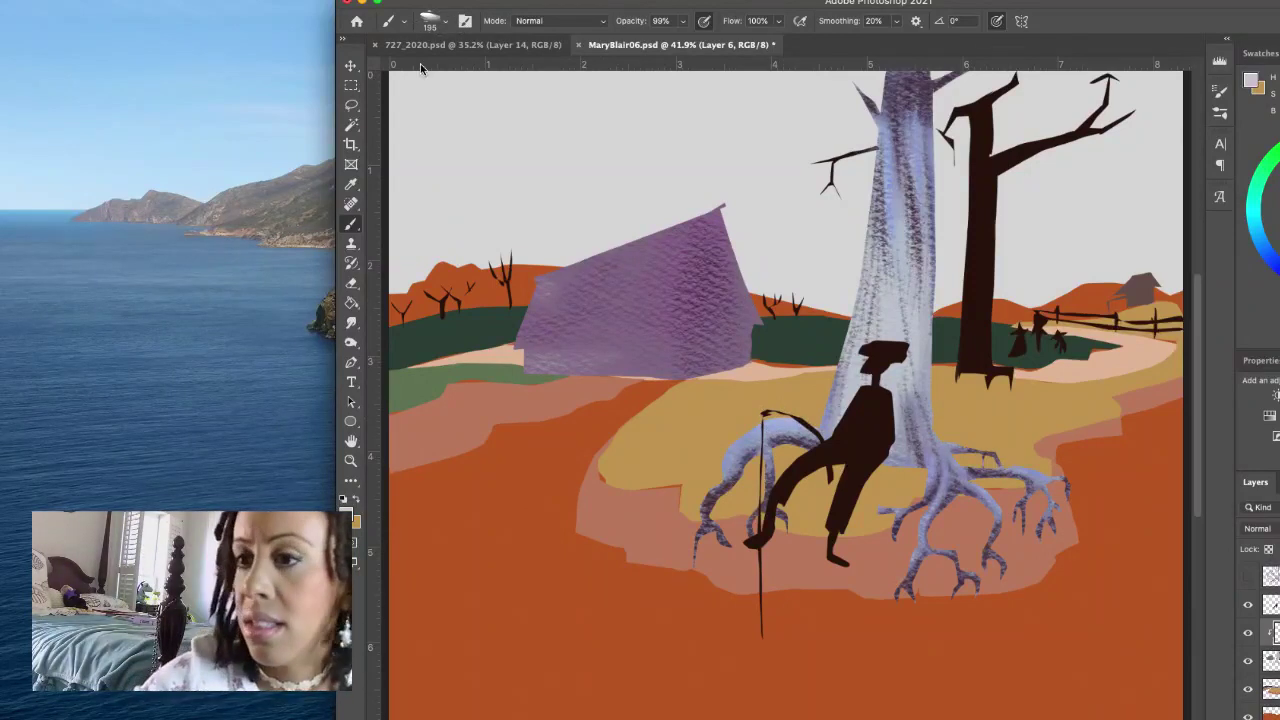
# Step: Select Sampled Brush 46 36 at 100 px and paint dark purple texture along the barn's right slope and edge
pyautogui.click(443, 22)
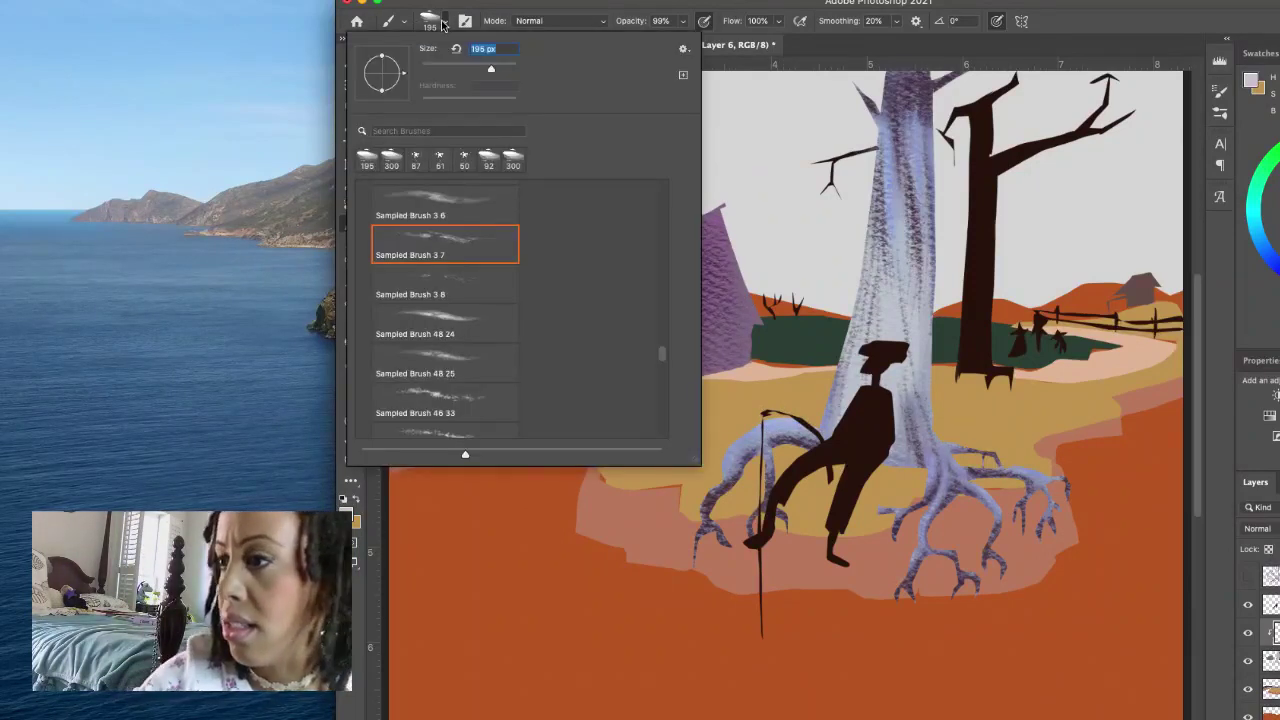
pyautogui.scroll(-3, 655, 365)
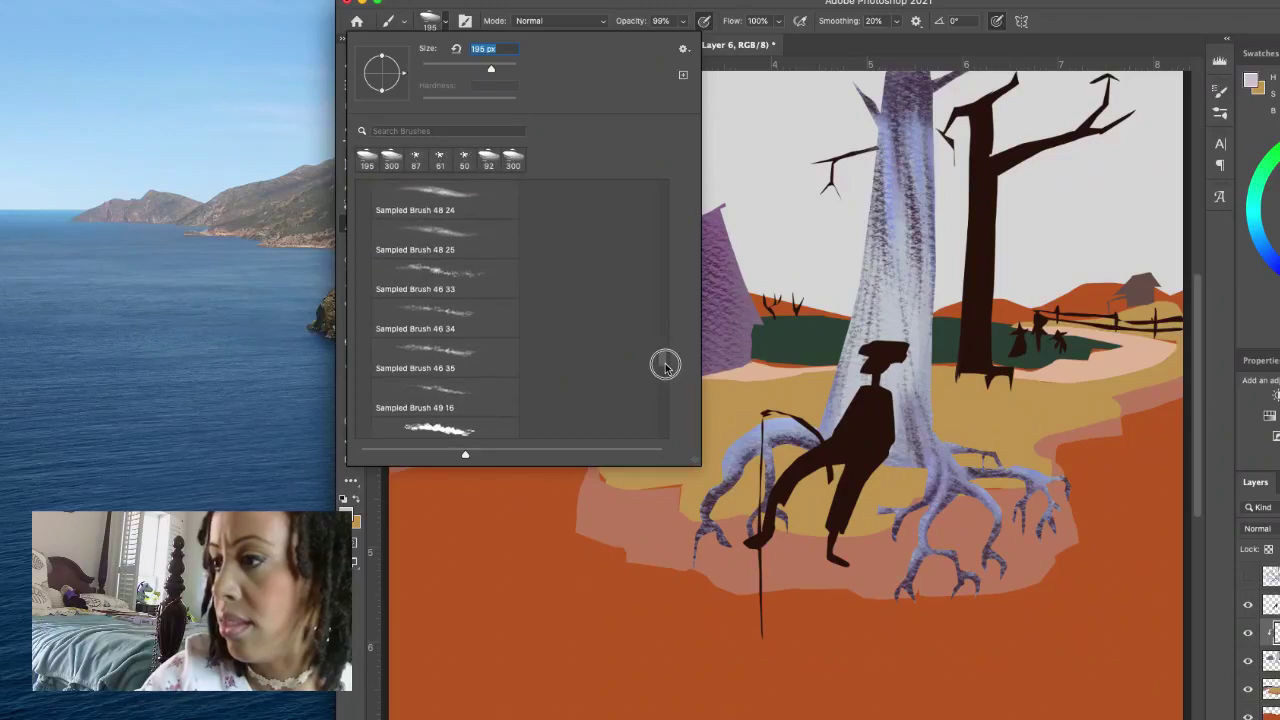
pyautogui.click(500, 369)
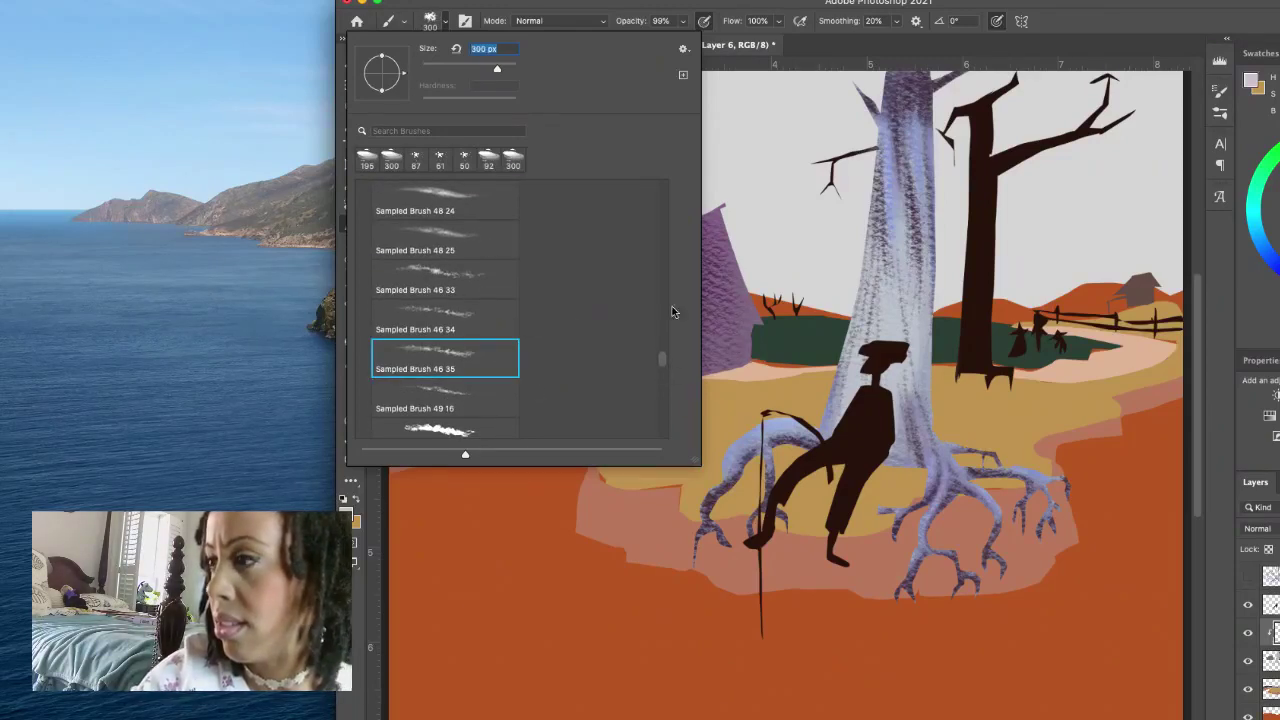
pyautogui.scroll(-5, 661, 362)
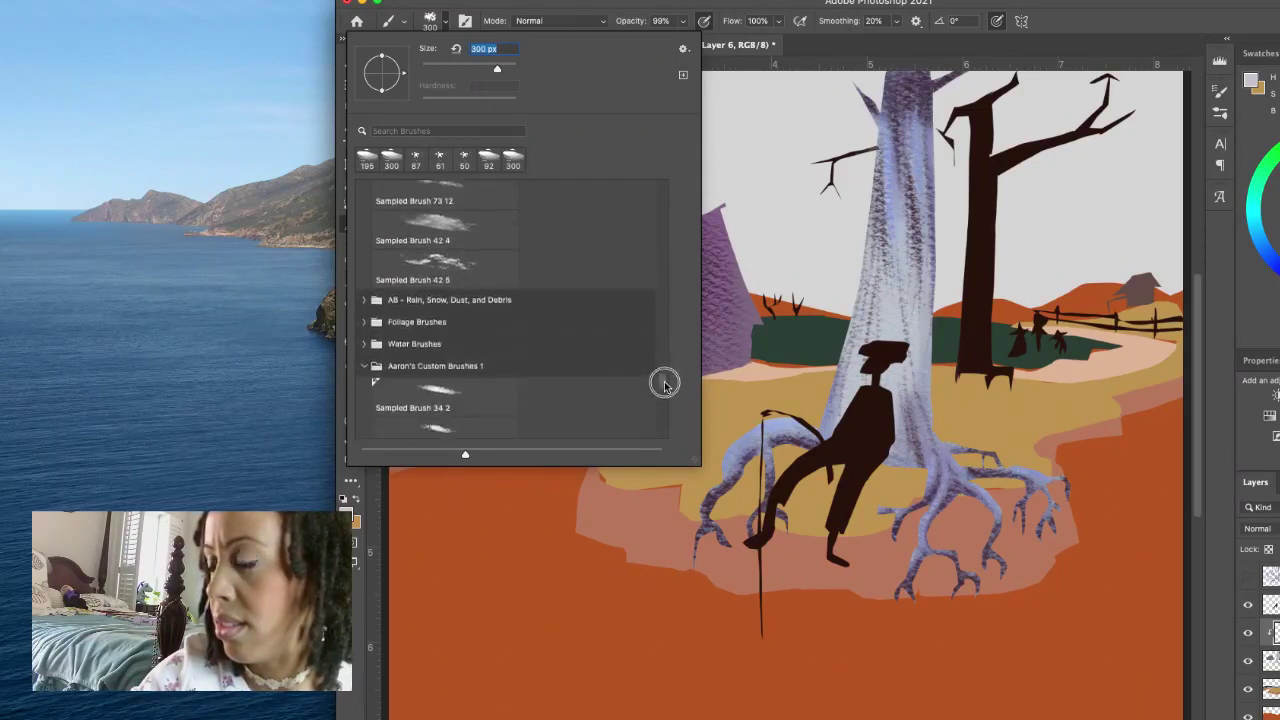
pyautogui.scroll(1, 663, 365)
pyautogui.click(498, 258)
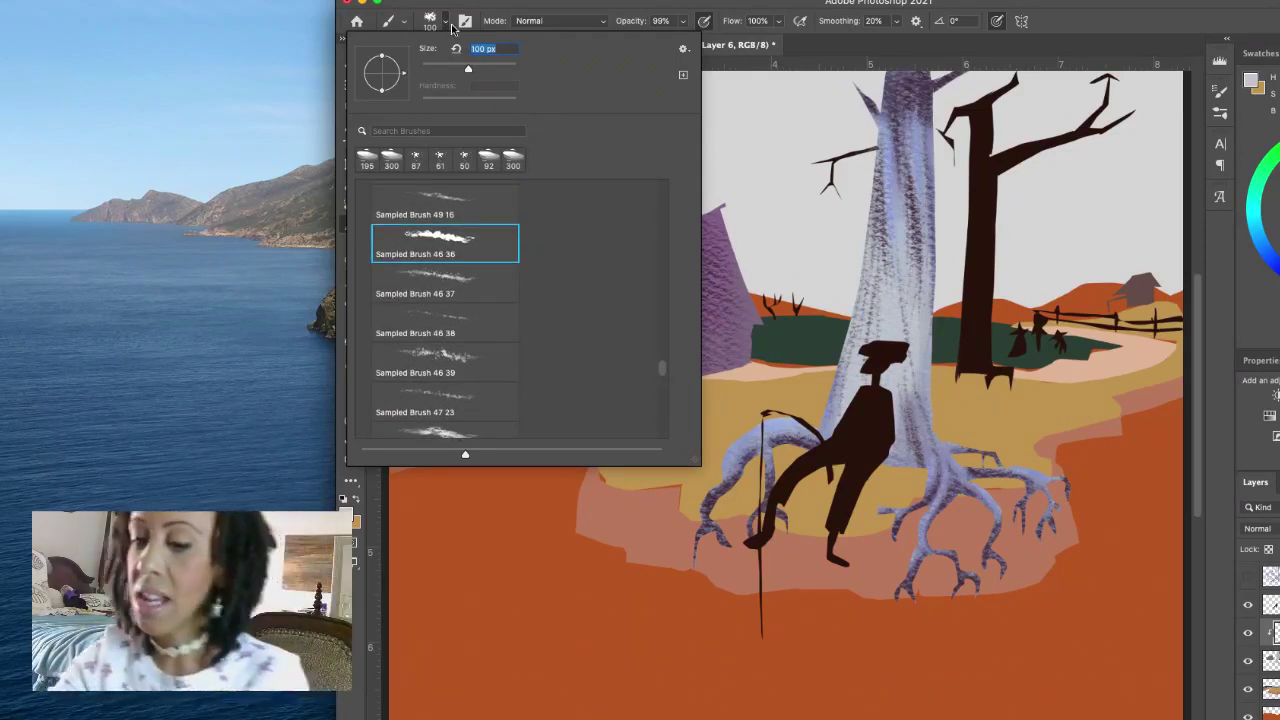
pyautogui.click(446, 24)
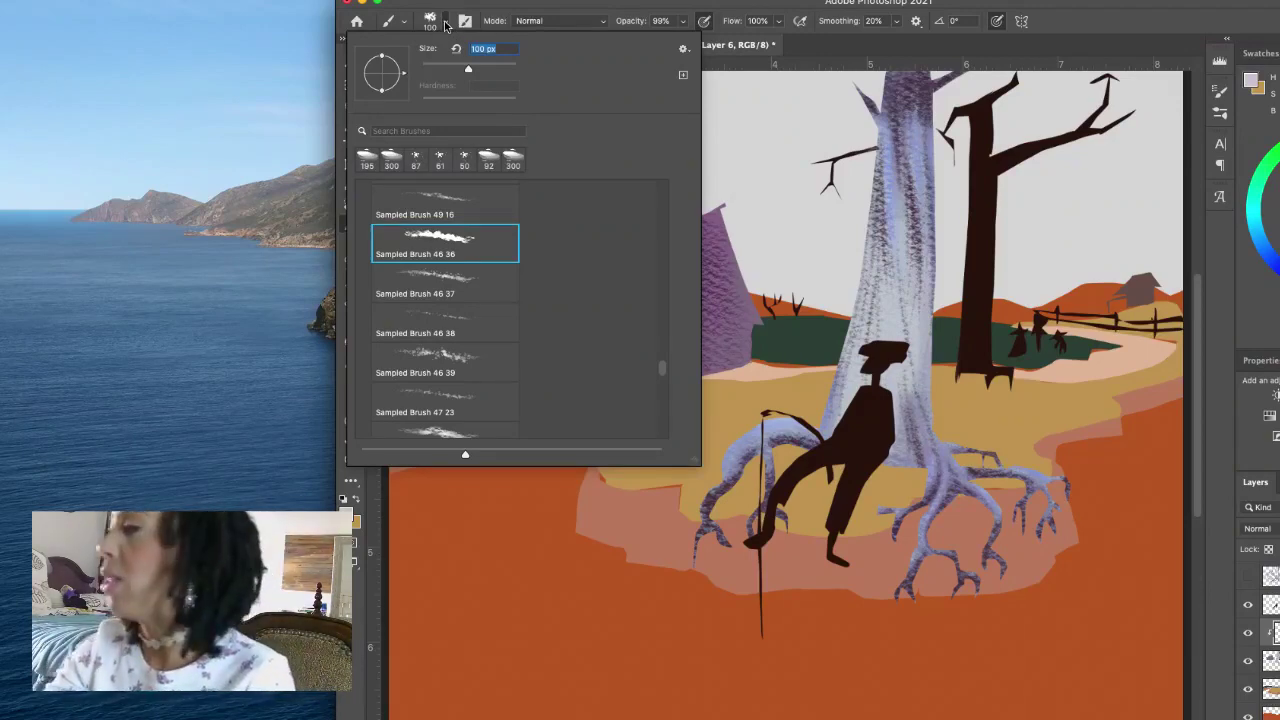
pyautogui.keyDown('alt'); pyautogui.click(712, 222); pyautogui.keyUp('alt')
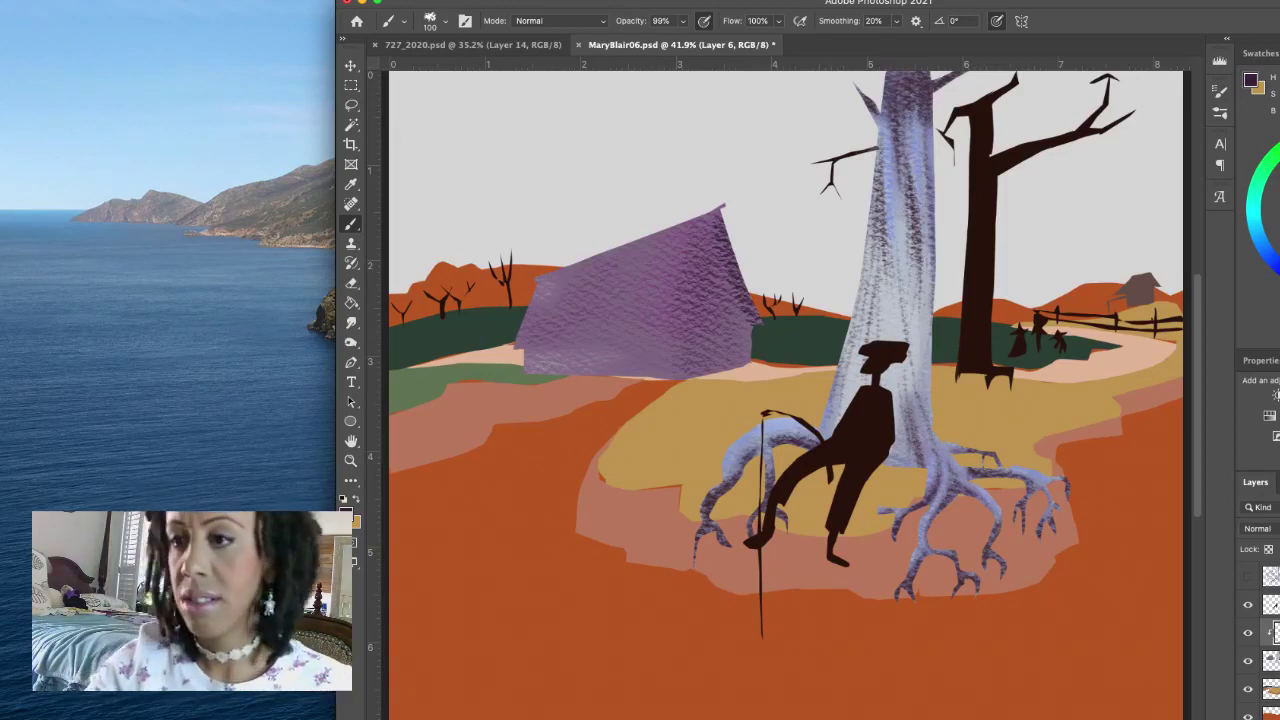
# Step: Select Sampled Brush 46 38 at 50 px and brush dark purple texture onto the barn's front gable
pyautogui.click(444, 24)
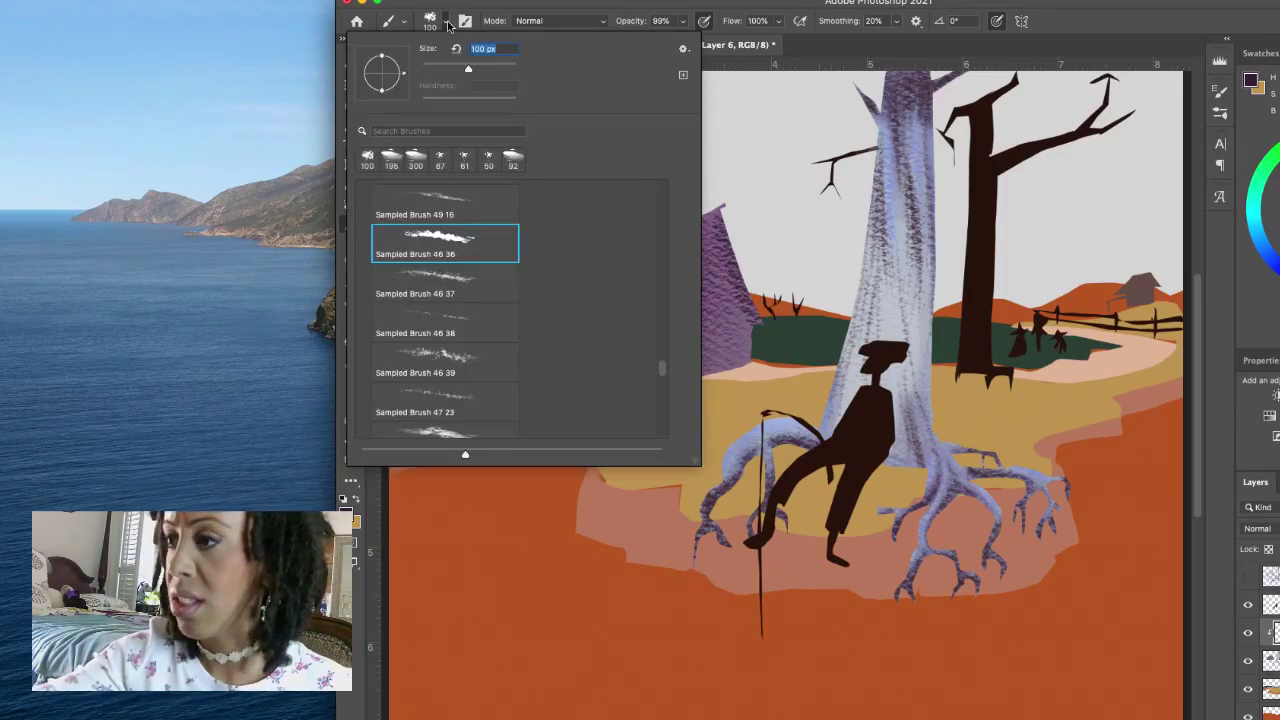
pyautogui.click(500, 245)
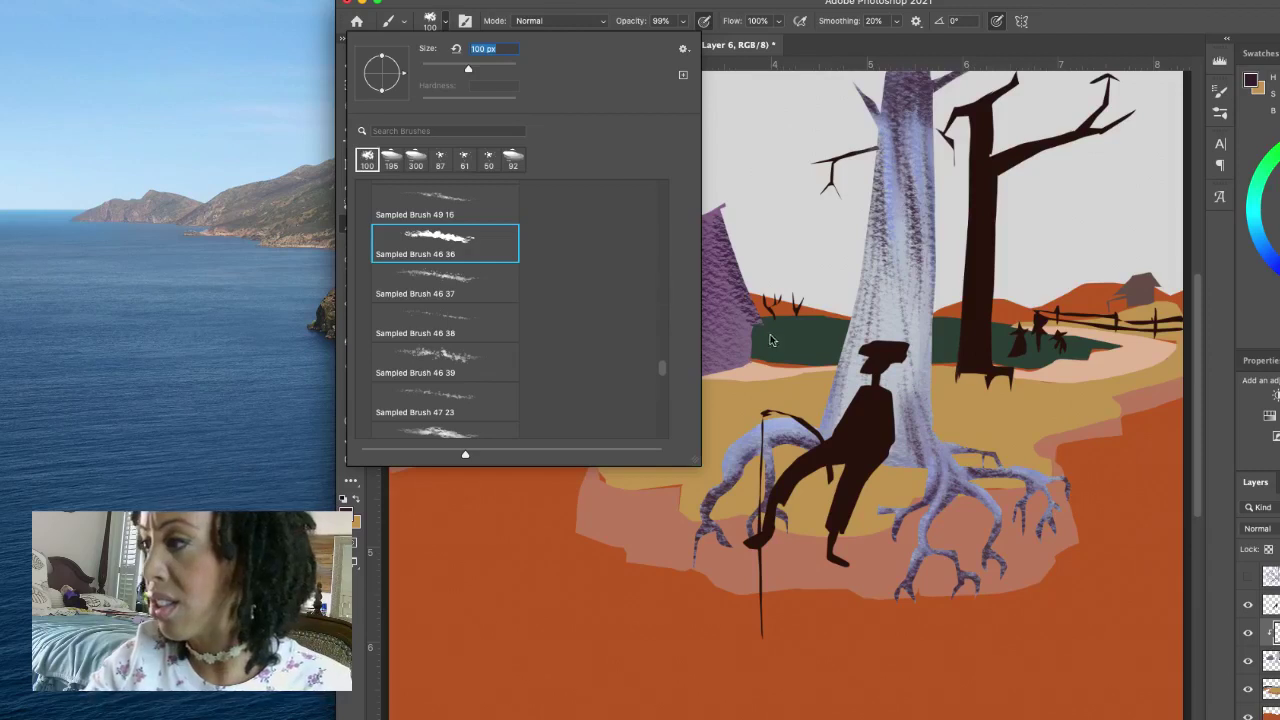
pyautogui.click(487, 203)
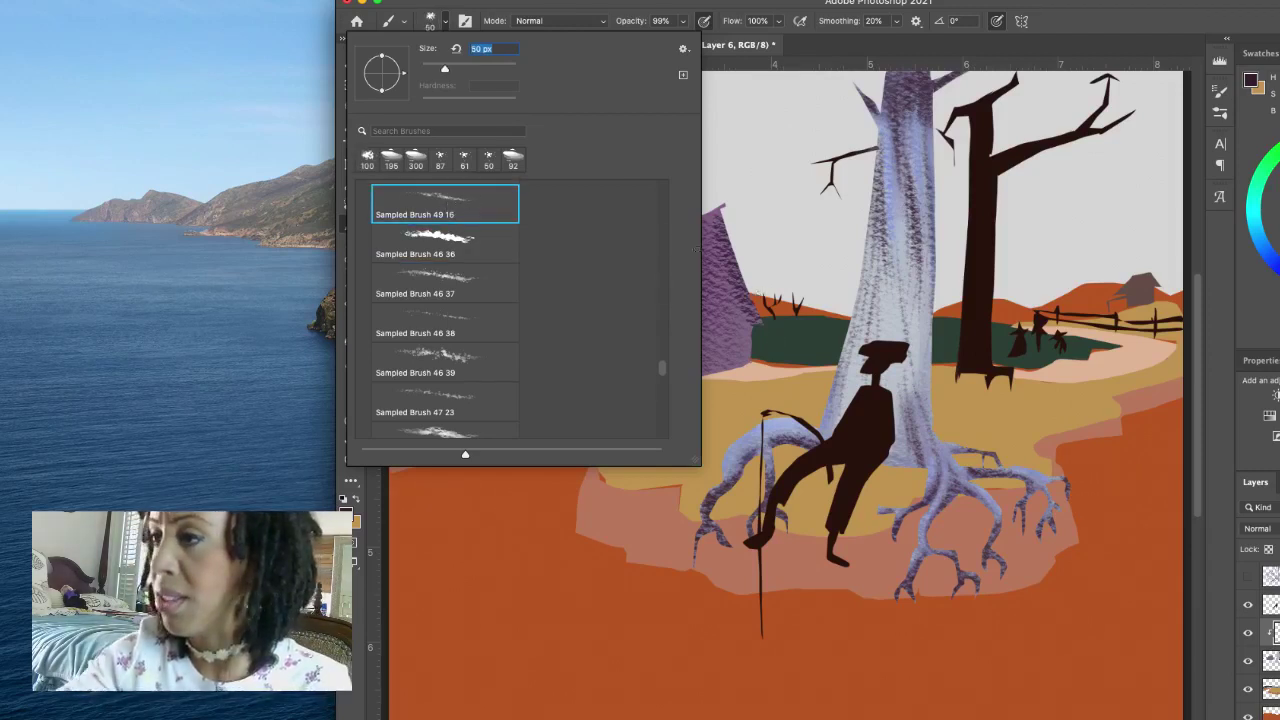
pyautogui.click(492, 331)
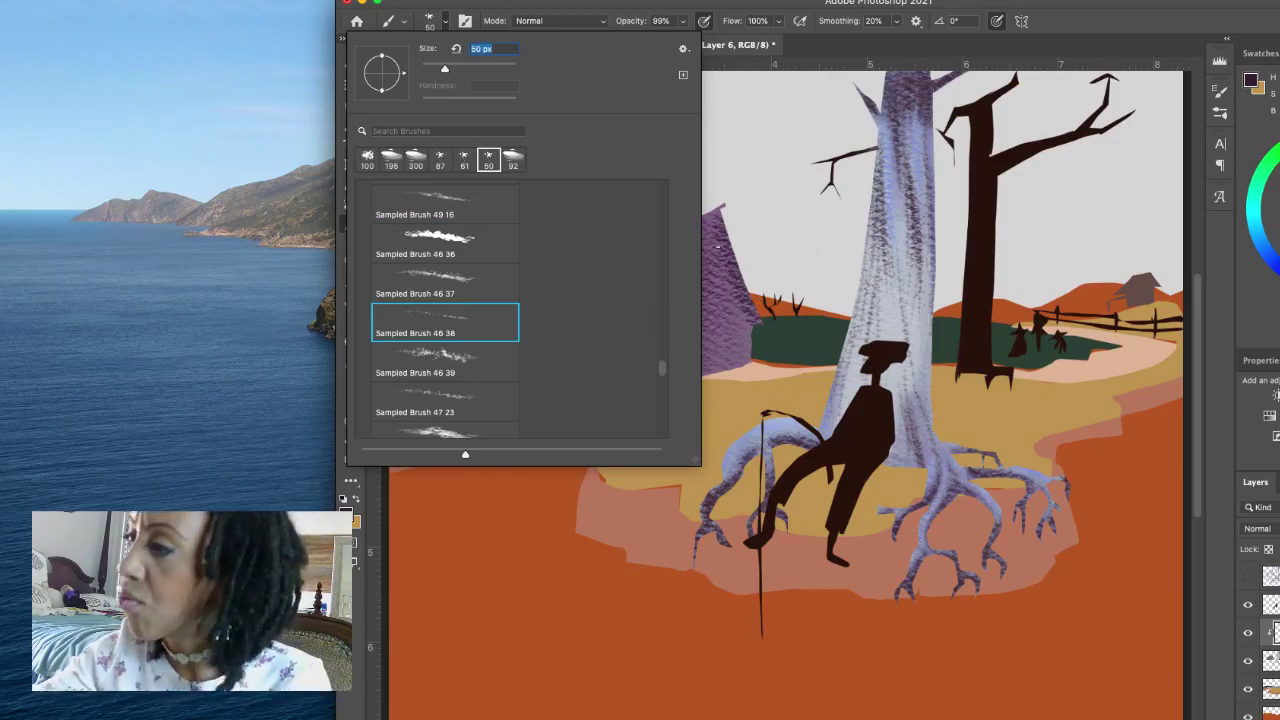
pyautogui.click(718, 247)
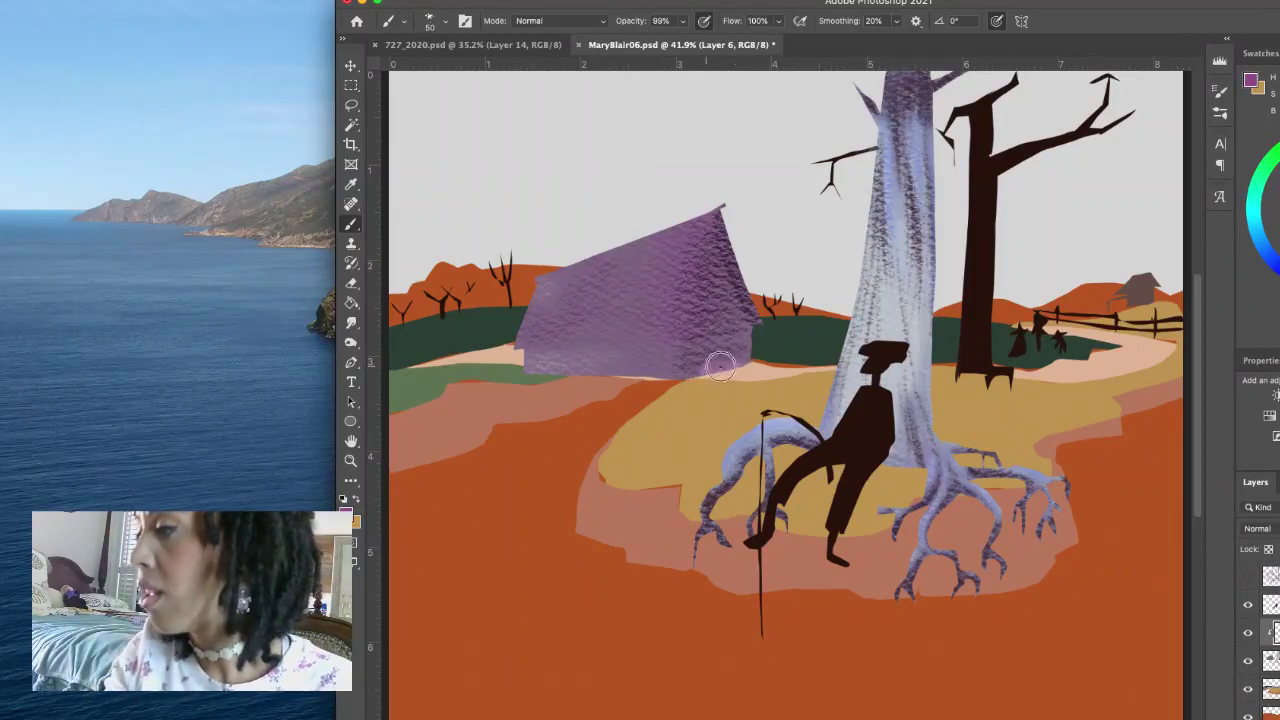
pyautogui.keyDown('alt'); pyautogui.click(740, 281); pyautogui.keyUp('alt')
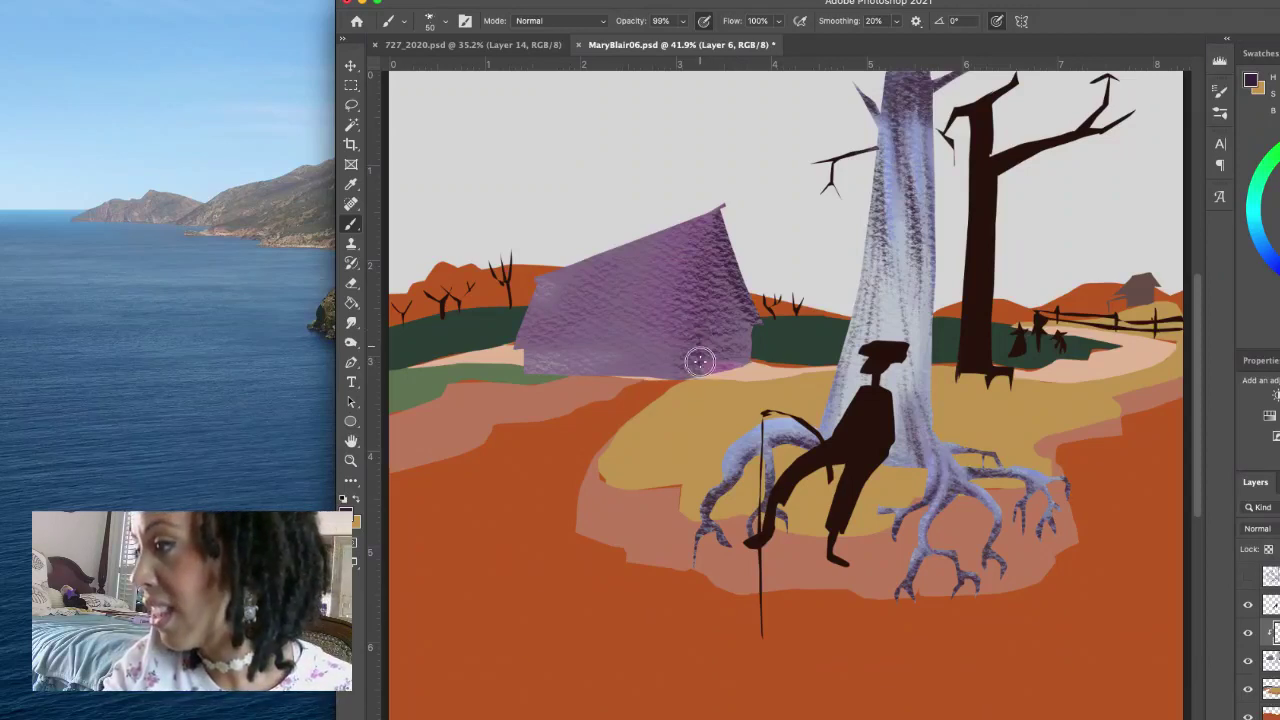
# Step: Paint a dark plum arched doorway on the barn's front wall and deepen the shading inside it
pyautogui.moveTo(699, 361); pyautogui.dragTo(698, 335)
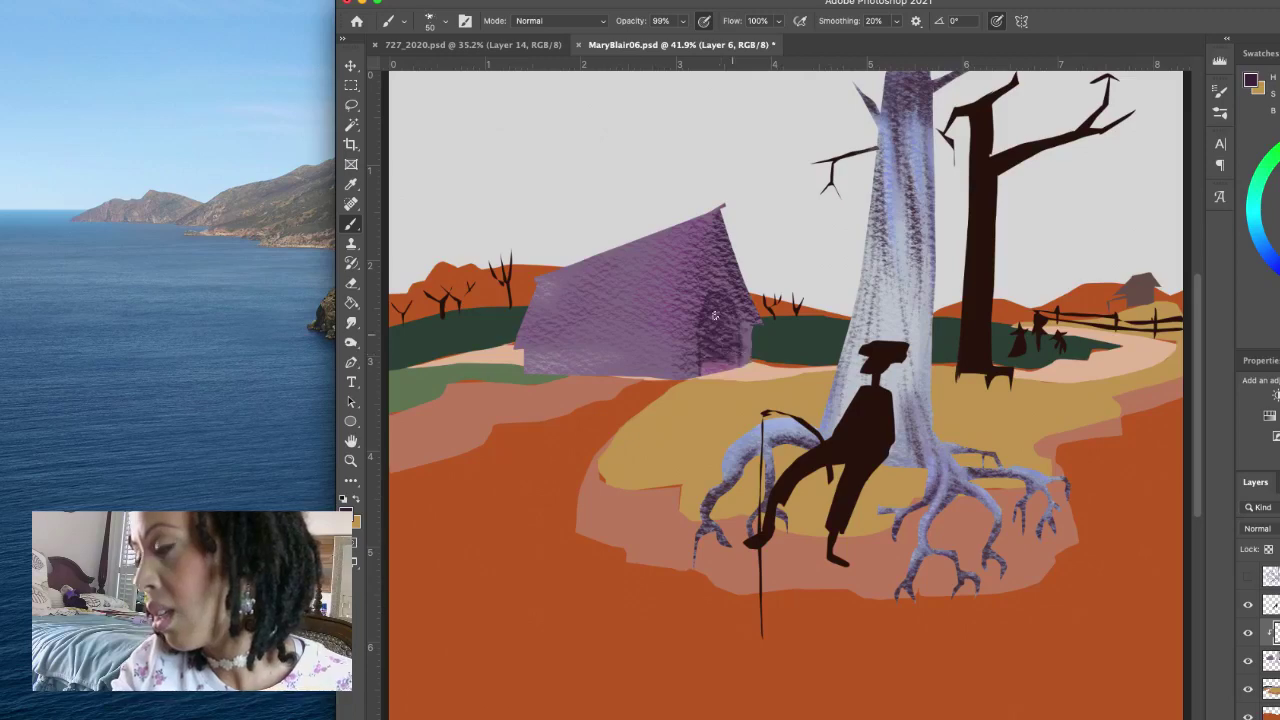
pyautogui.moveTo(729, 340)
pyautogui.mouseDown()
pyautogui.moveTo(699, 362)
pyautogui.moveTo(739, 366)
pyautogui.mouseUp()
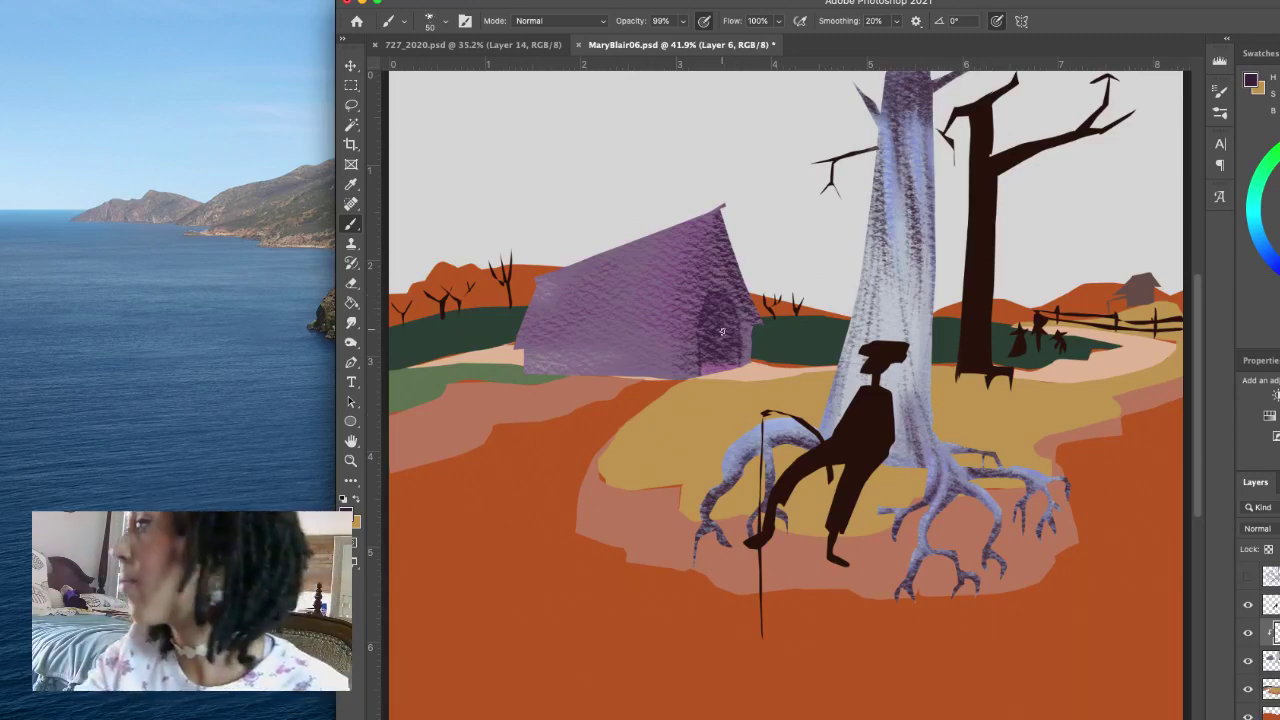
pyautogui.moveTo(722, 331); pyautogui.dragTo(724, 305)
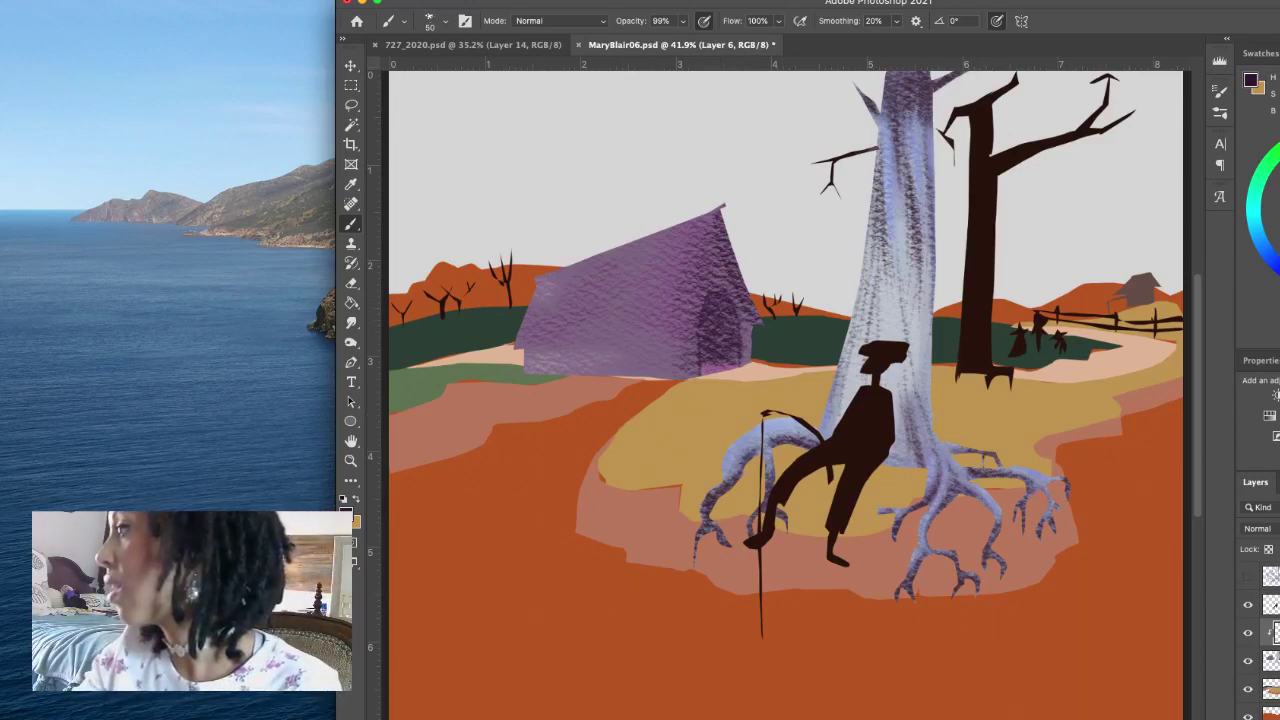
pyautogui.moveTo(716, 297)
pyautogui.mouseDown()
pyautogui.moveTo(703, 356)
pyautogui.moveTo(710, 312)
pyautogui.moveTo(709, 349)
pyautogui.moveTo(717, 308)
pyautogui.moveTo(728, 355)
pyautogui.moveTo(729, 312)
pyautogui.moveTo(732, 333)
pyautogui.moveTo(714, 294)
pyautogui.moveTo(738, 304)
pyautogui.moveTo(721, 288)
pyautogui.moveTo(735, 348)
pyautogui.moveTo(717, 297)
pyautogui.moveTo(697, 328)
pyautogui.moveTo(702, 361)
pyautogui.moveTo(728, 347)
pyautogui.moveTo(711, 360)
pyautogui.moveTo(729, 359)
pyautogui.moveTo(732, 315)
pyautogui.moveTo(736, 329)
pyautogui.moveTo(702, 331)
pyautogui.moveTo(720, 358)
pyautogui.moveTo(706, 362)
pyautogui.moveTo(742, 355)
pyautogui.mouseUp()
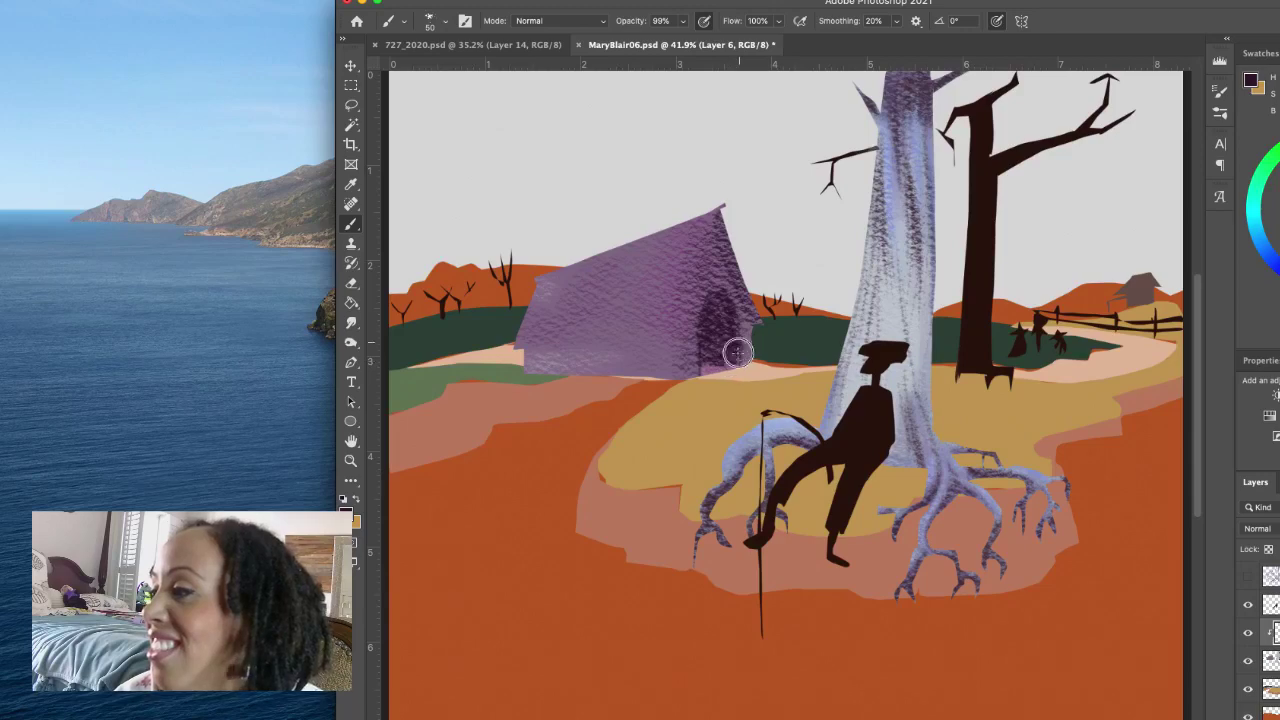
pyautogui.moveTo(727, 300); pyautogui.dragTo(714, 281)
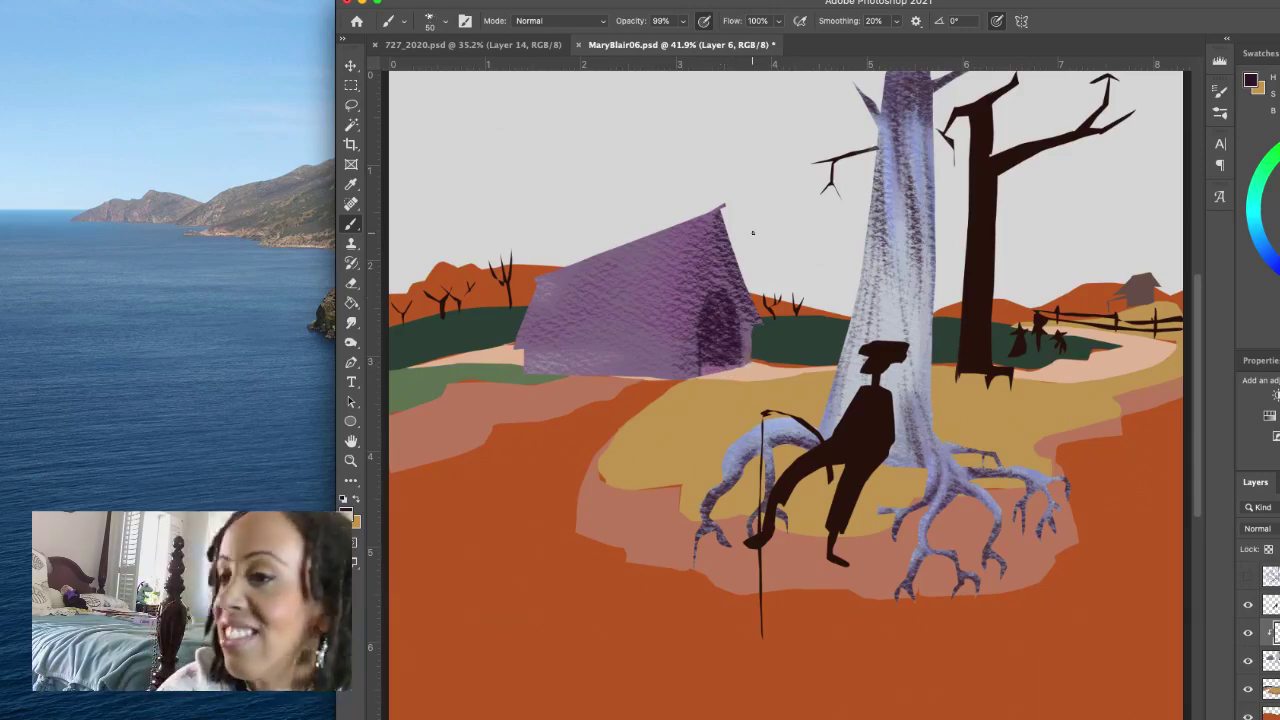
# Step: Paint dark purple lines along the barn's gable edge and eave, and shade the side wall near the front corner
pyautogui.moveTo(717, 246); pyautogui.dragTo(695, 269)
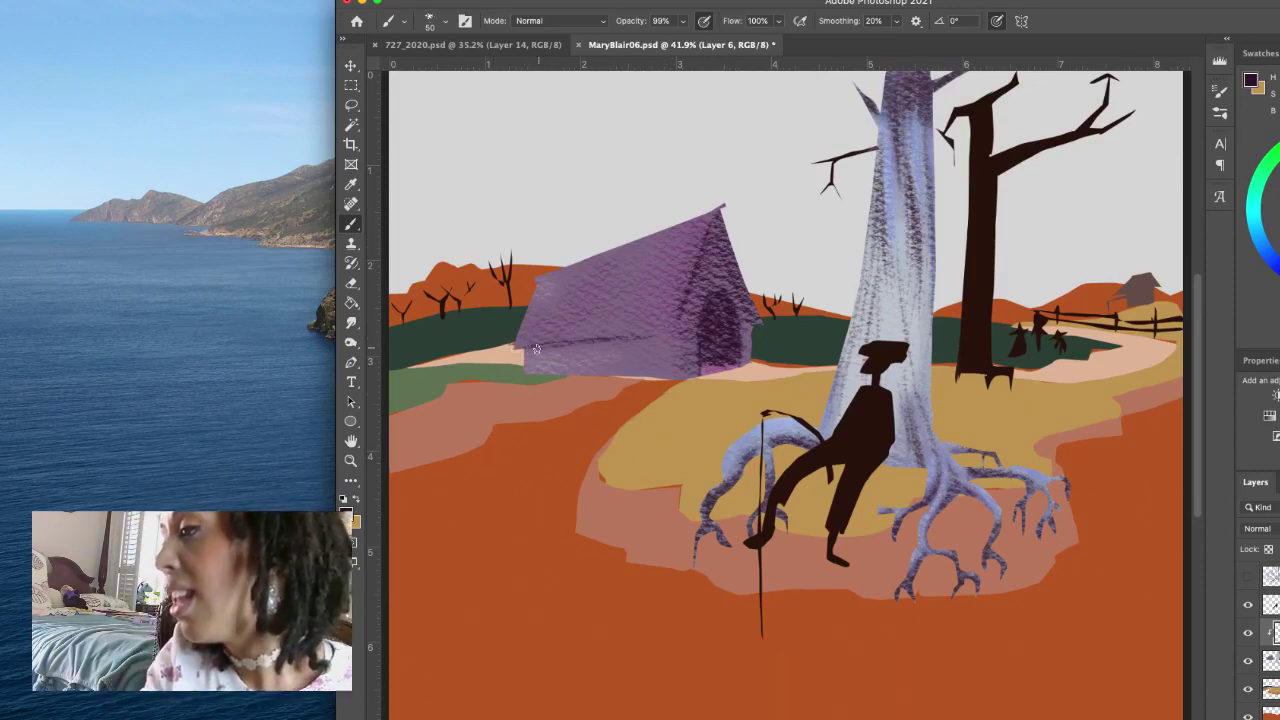
pyautogui.moveTo(536, 348); pyautogui.dragTo(666, 346)
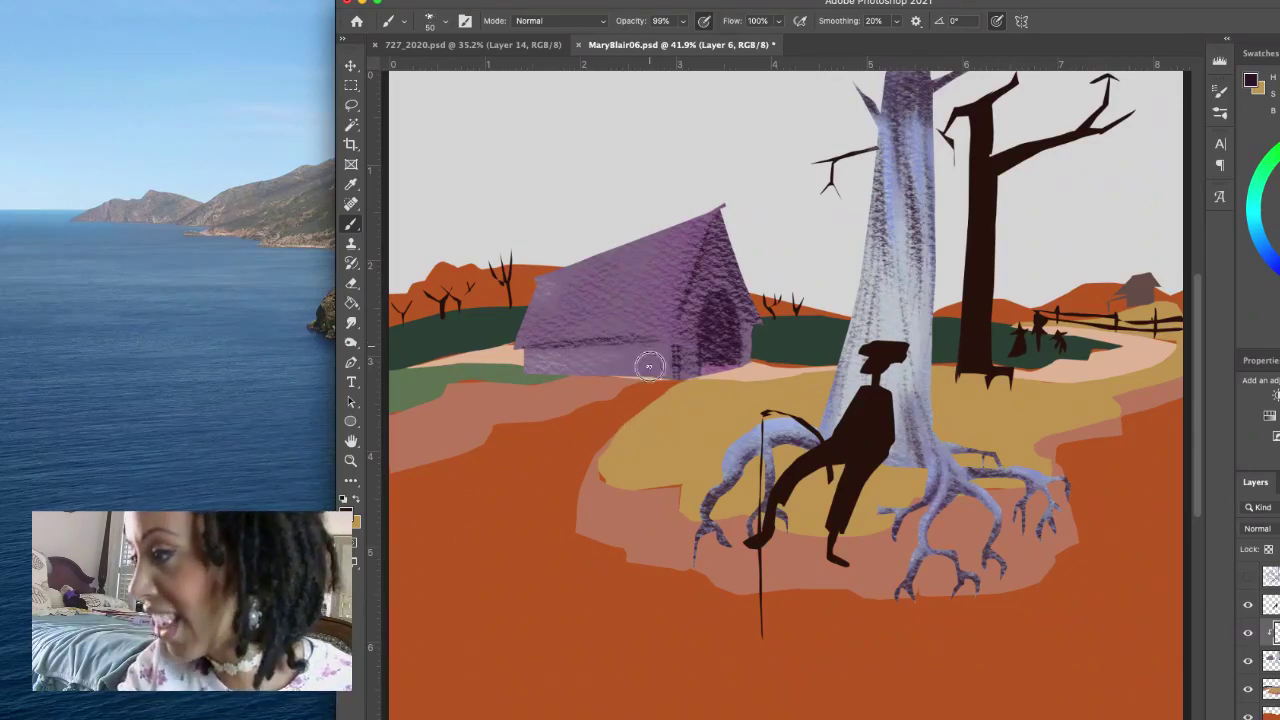
pyautogui.moveTo(649, 367); pyautogui.dragTo(652, 388)
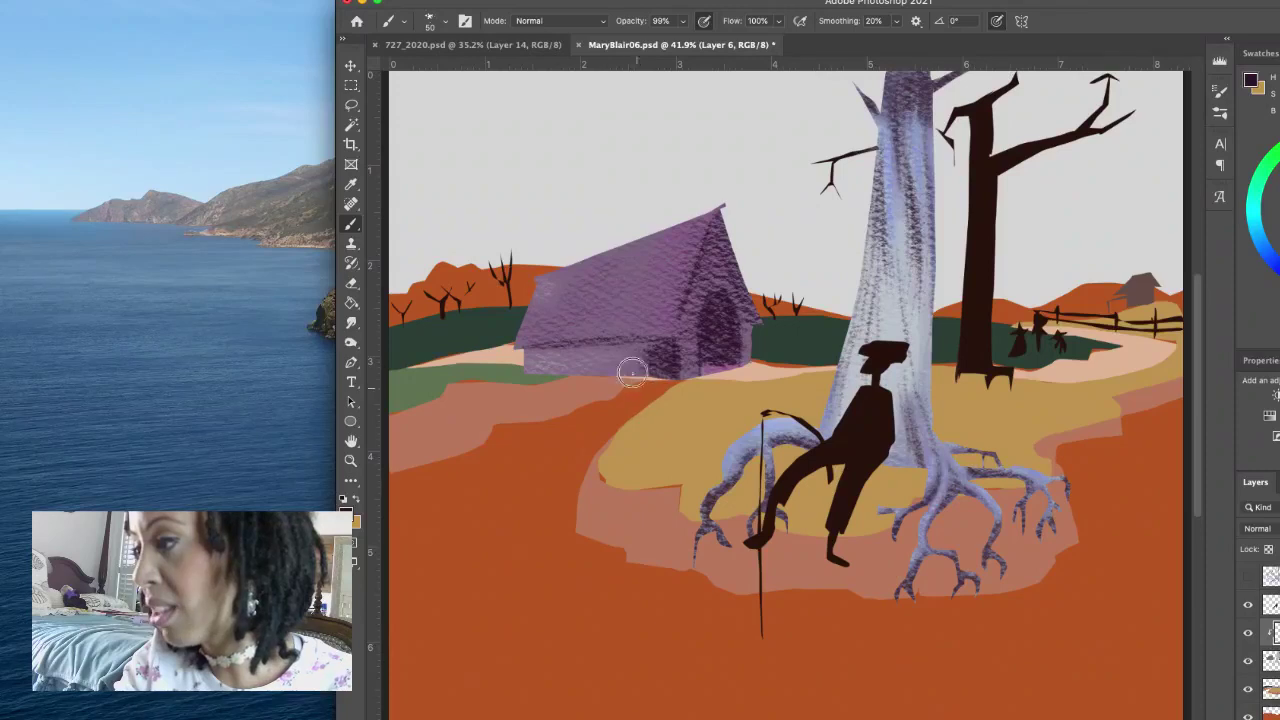
pyautogui.moveTo(629, 346); pyautogui.dragTo(659, 345)
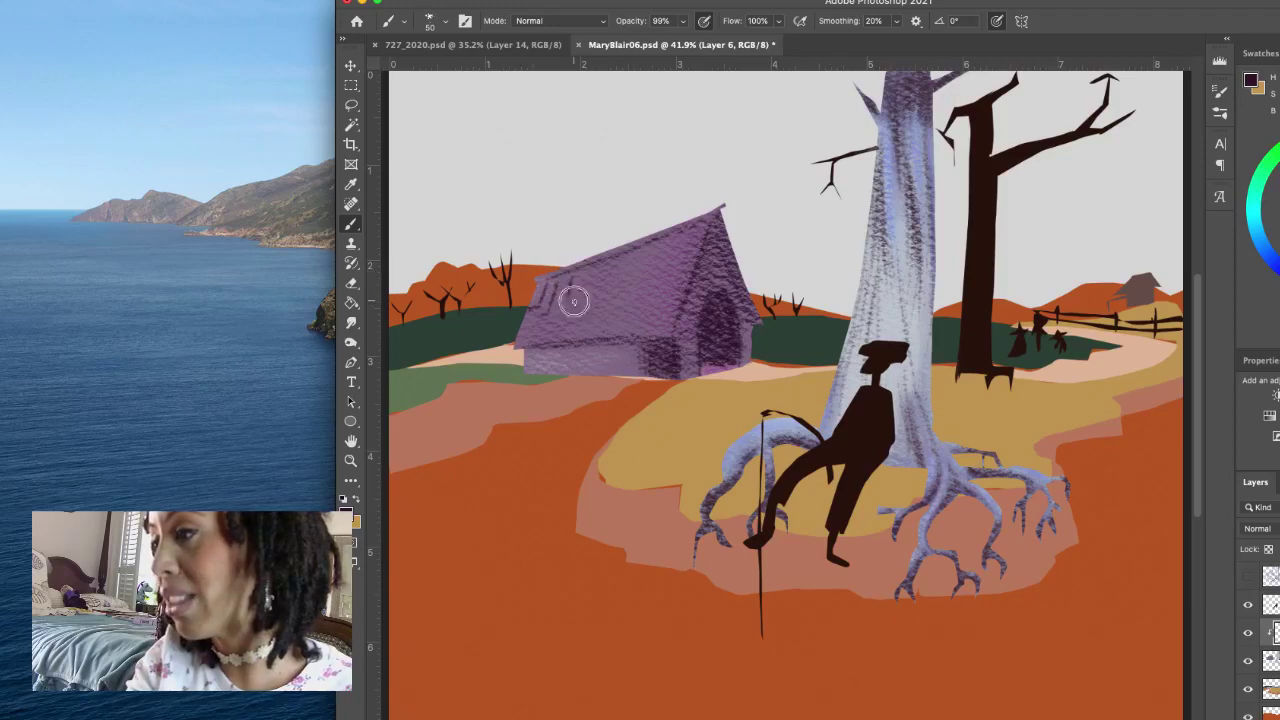
# Step: Paint rows of dark slanted strokes across the barn roof to suggest shingles
pyautogui.moveTo(585, 278); pyautogui.dragTo(578, 303)
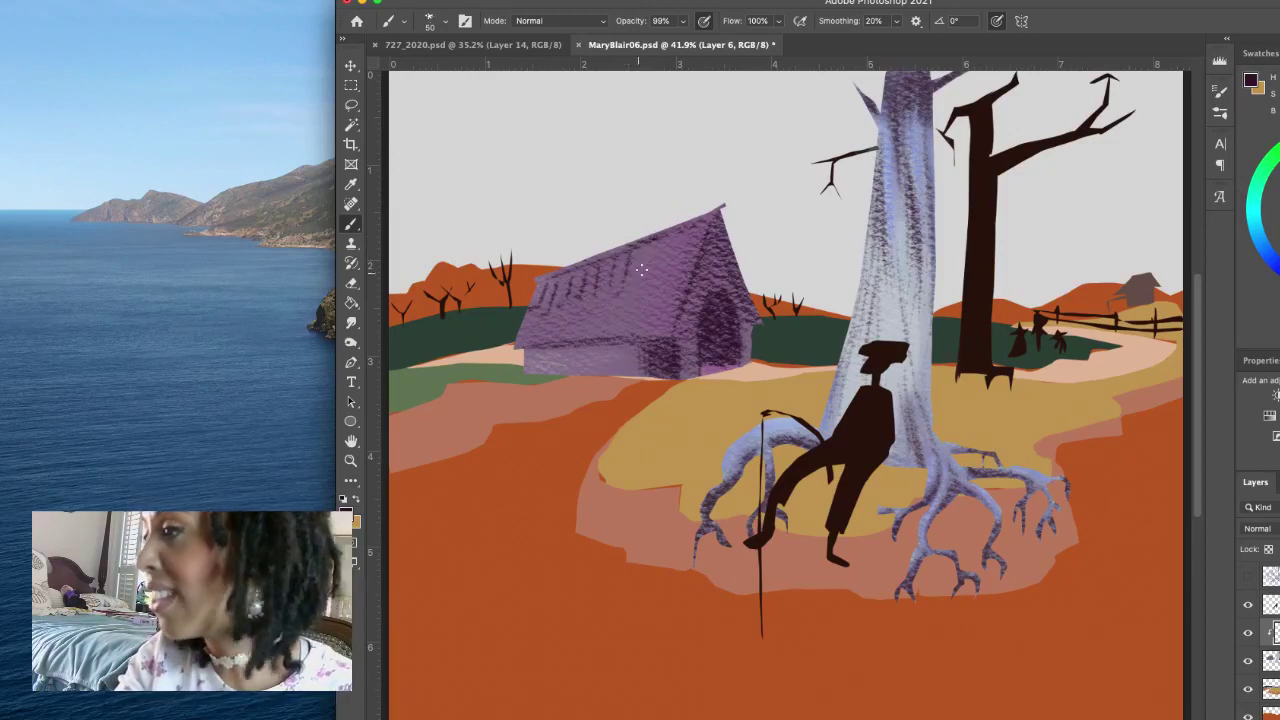
pyautogui.moveTo(649, 249); pyautogui.dragTo(630, 286)
pyautogui.moveTo(667, 241)
pyautogui.mouseDown()
pyautogui.moveTo(652, 289)
pyautogui.moveTo(718, 203)
pyautogui.moveTo(674, 244)
pyautogui.moveTo(690, 228)
pyautogui.moveTo(700, 278)
pyautogui.mouseUp()
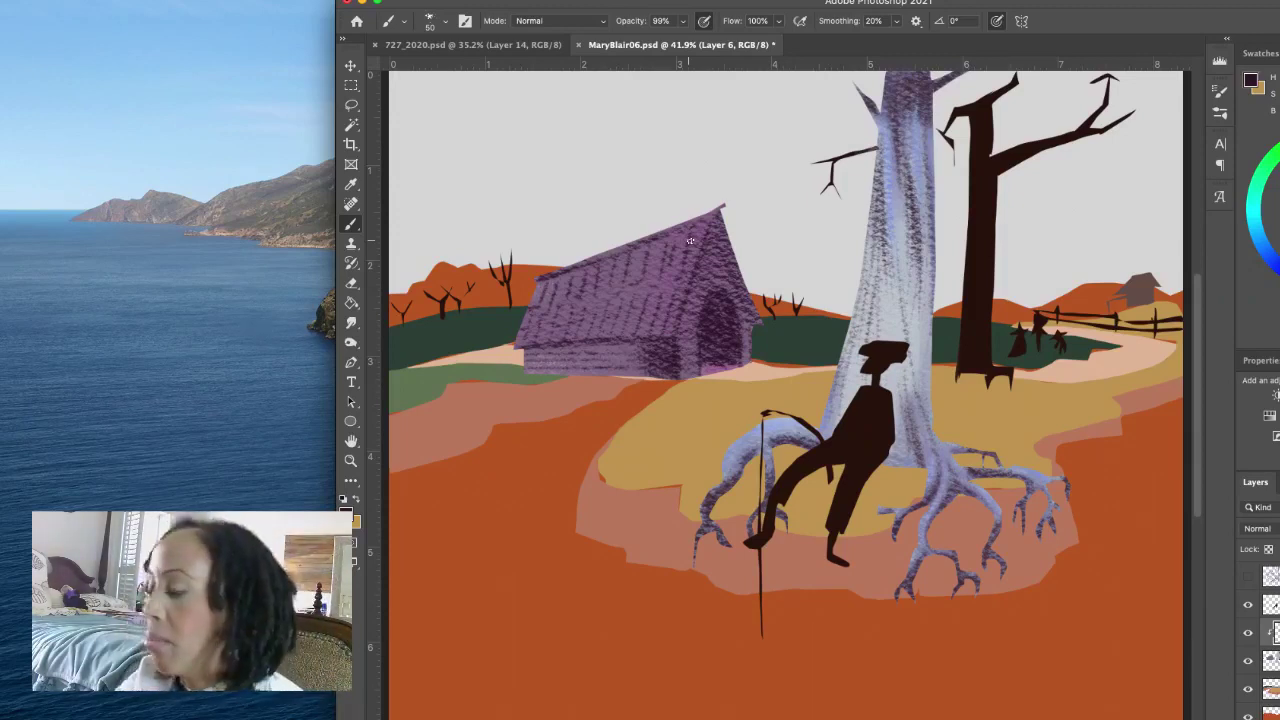
# Step: Switch to the recent 300 px textured brush and add reddish-brown texture to the dark tree's trunk
pyautogui.click(439, 20)
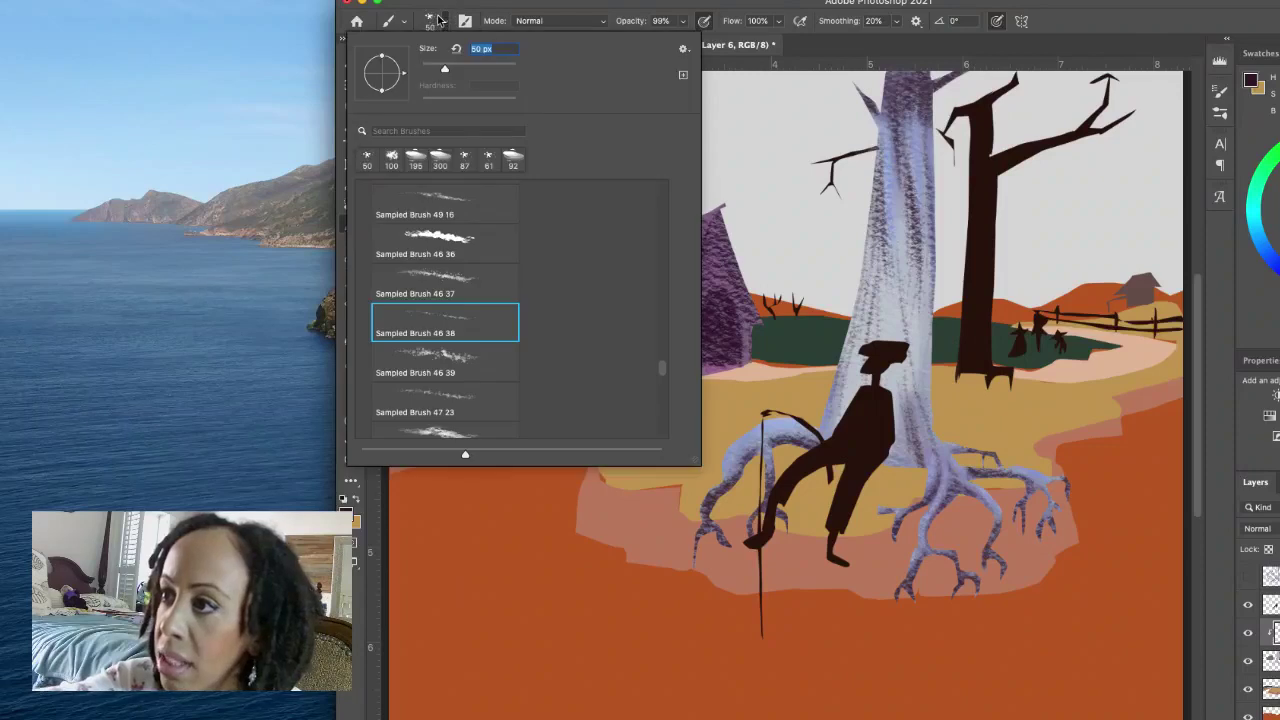
pyautogui.click(439, 160)
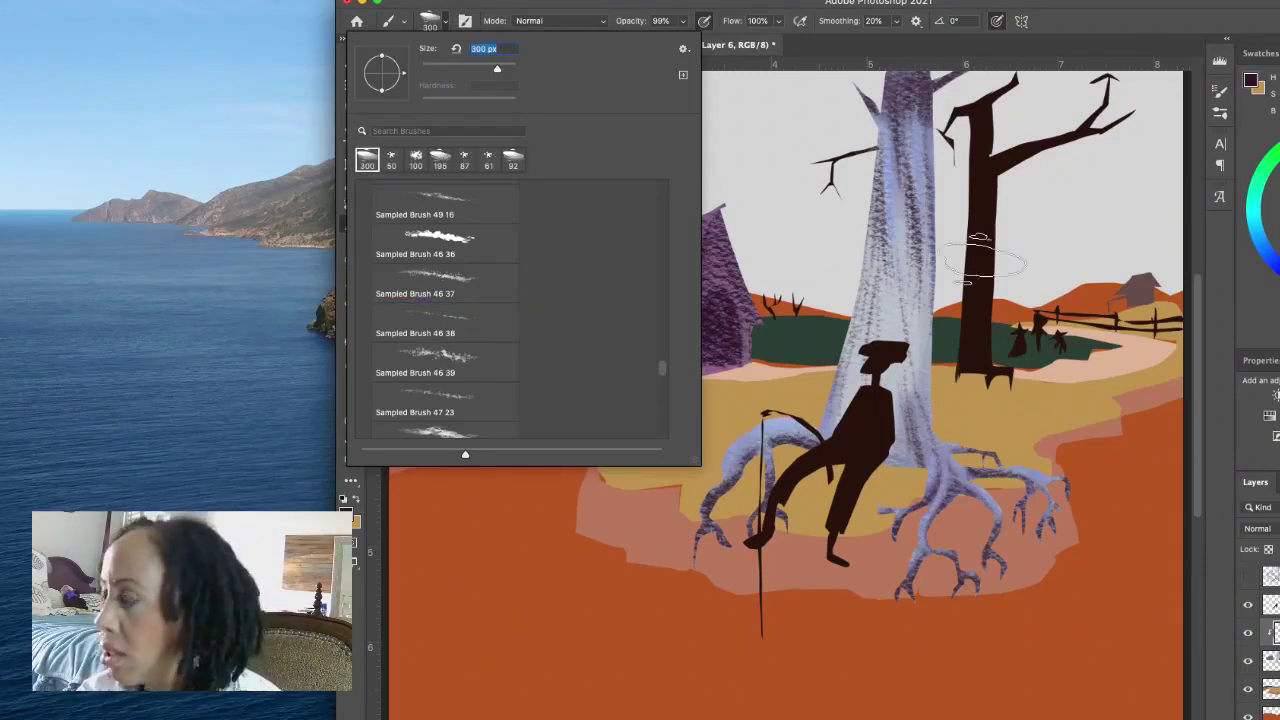
pyautogui.press('Return')
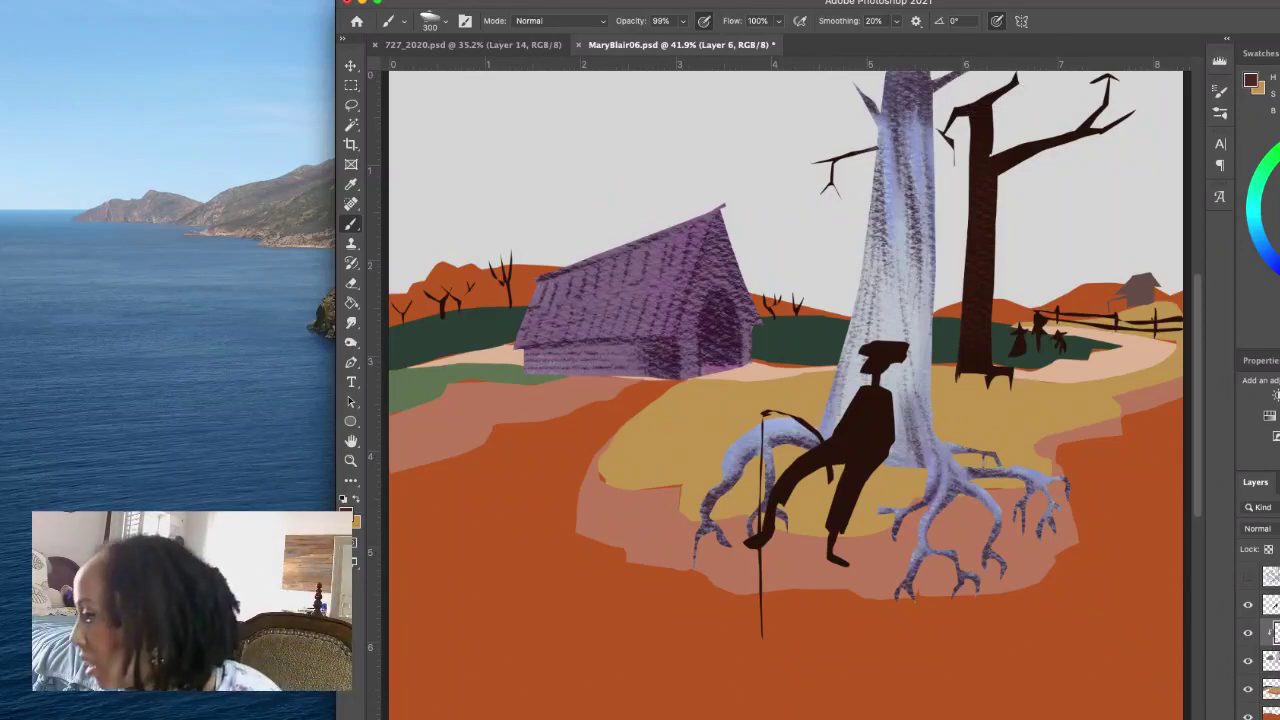
# Step: Create a clipped layer above the background landscape shapes and brush dark green texture over the green hills
pyautogui.click(1270, 689)
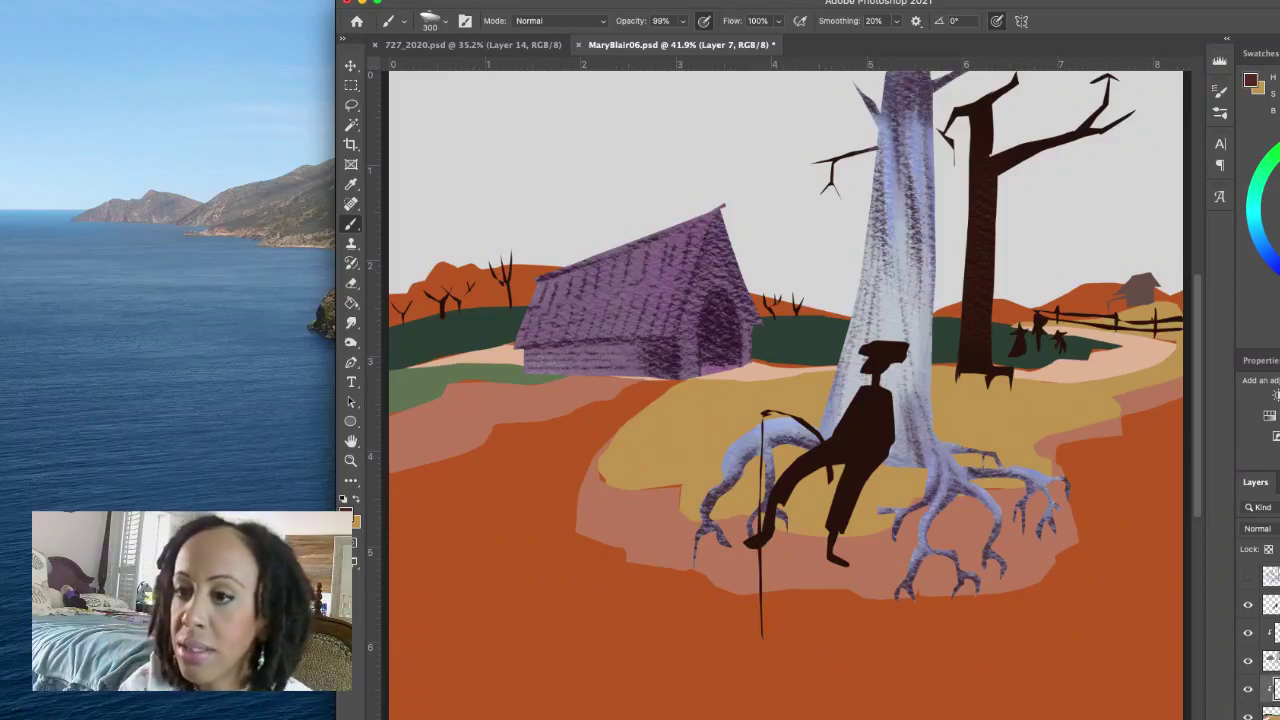
pyautogui.keyDown('alt'); pyautogui.click(818, 339); pyautogui.keyUp('alt')
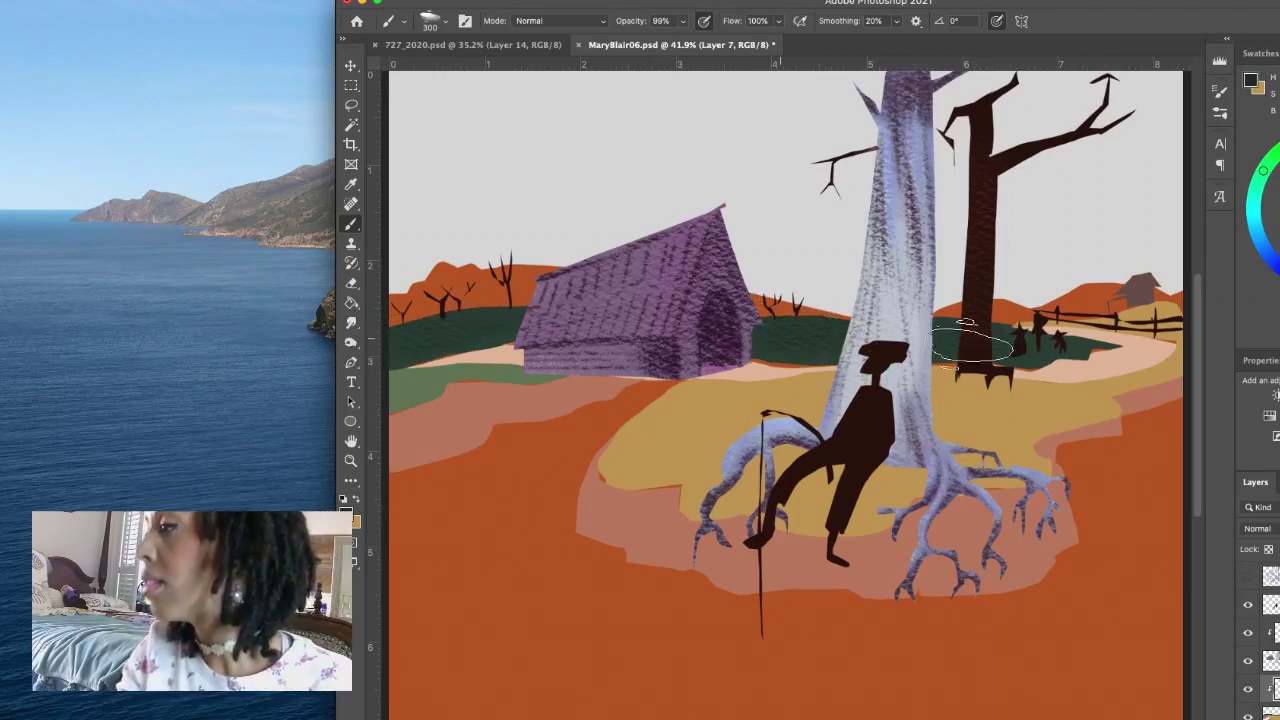
# Step: Try stippling the pale path beside the barn in dark green with Sampled Brush 46 39 at 350 px, and undo it
pyautogui.click(447, 24)
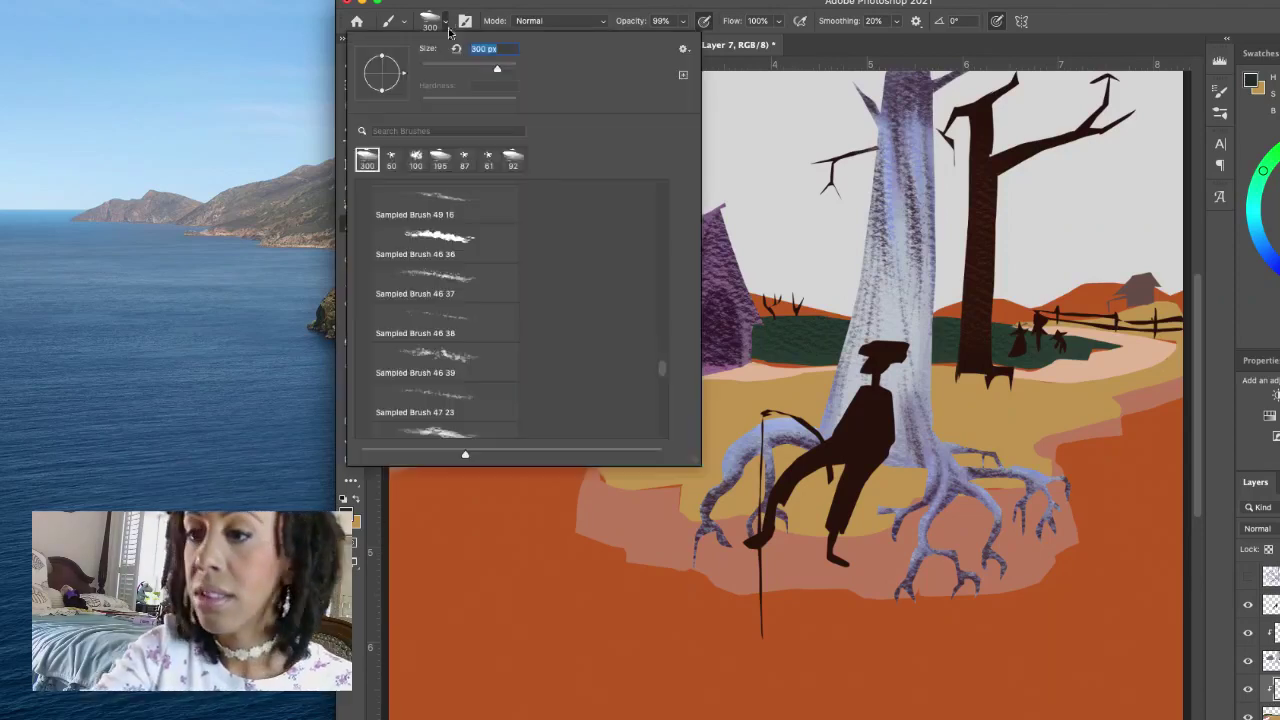
pyautogui.click(503, 365)
pyautogui.click(805, 338)
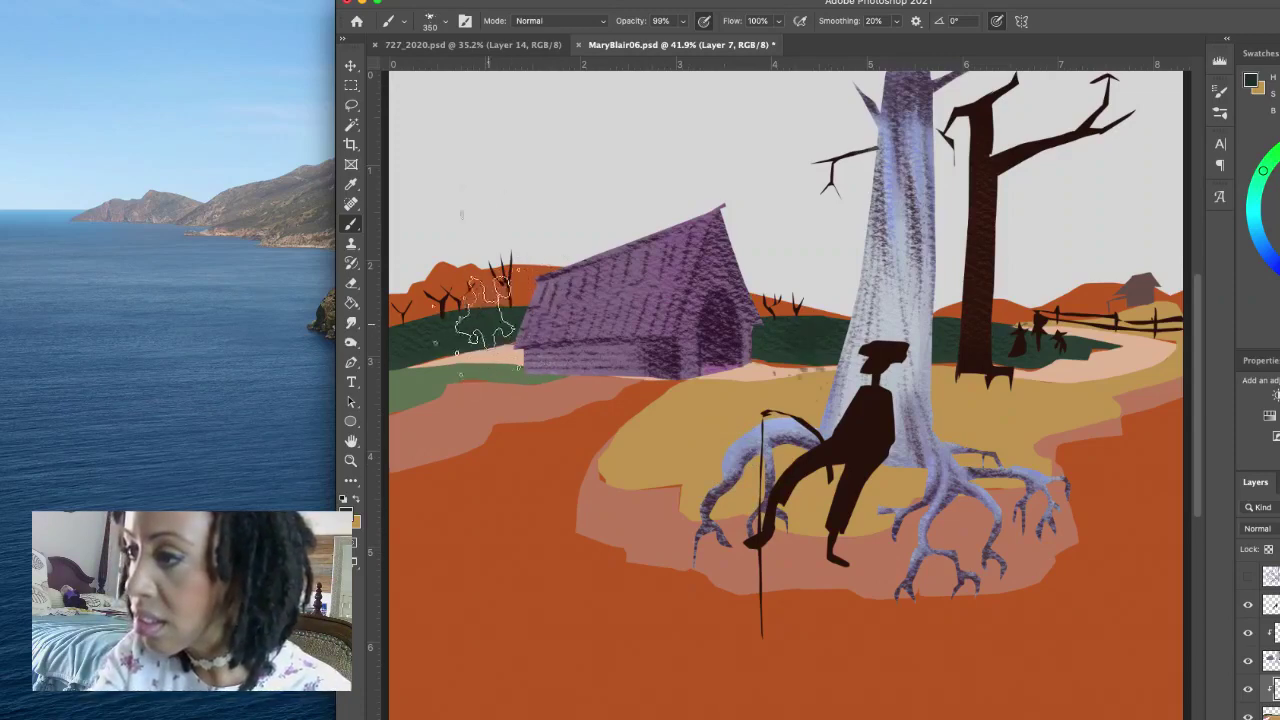
pyautogui.click(445, 365)
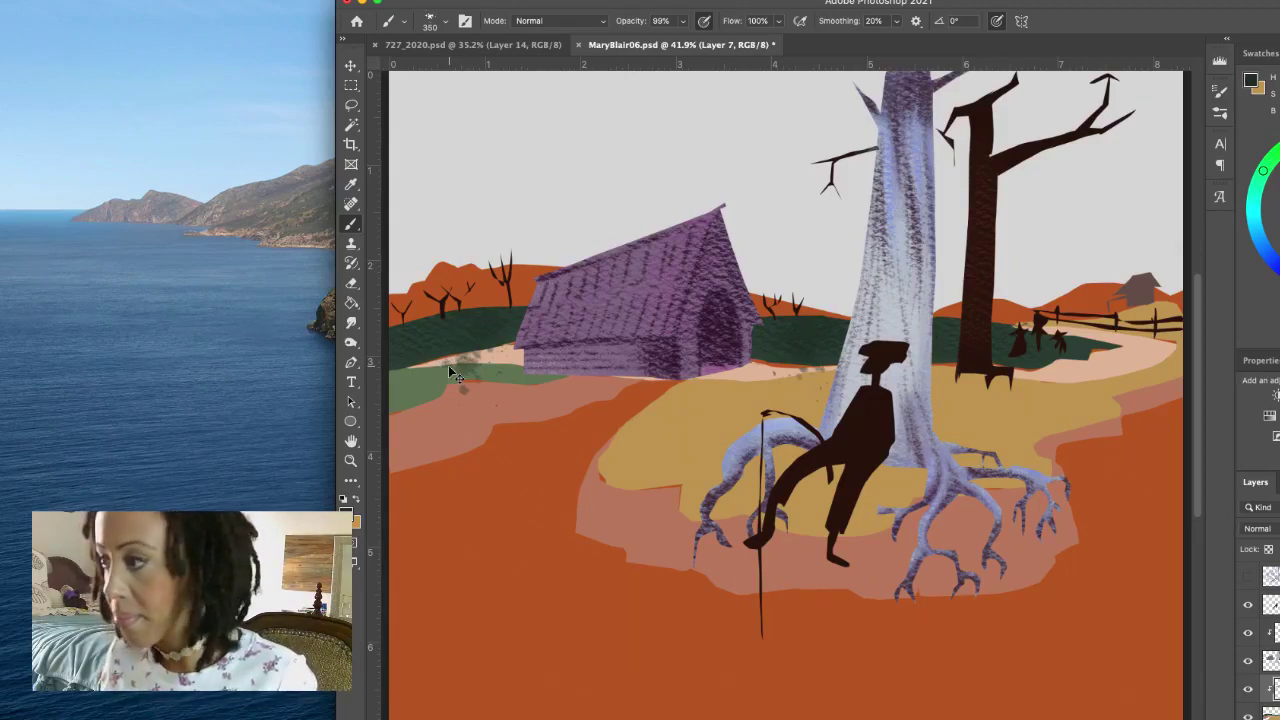
pyautogui.press('super+z')
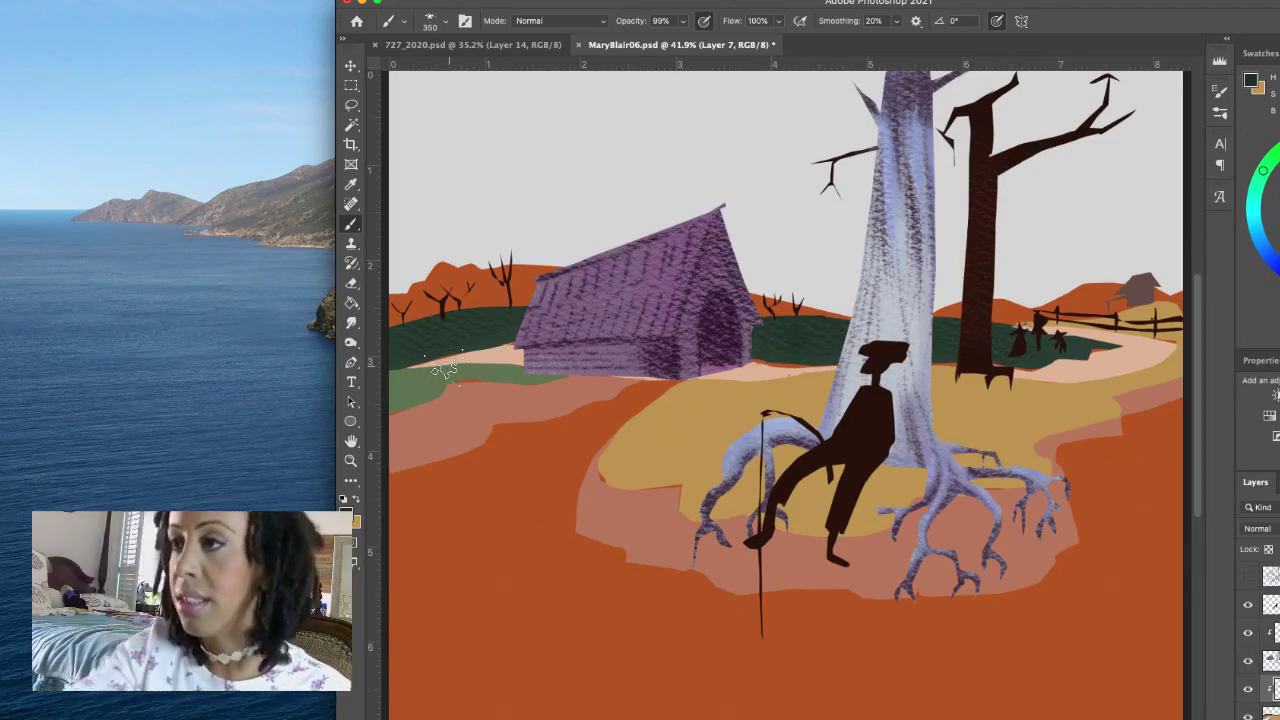
# Step: Compare several textured brushes and choose Sampled Brush 47 22 at 150 px from the AB - Cold Press Watercolor Texture Brushes
pyautogui.click(446, 24)
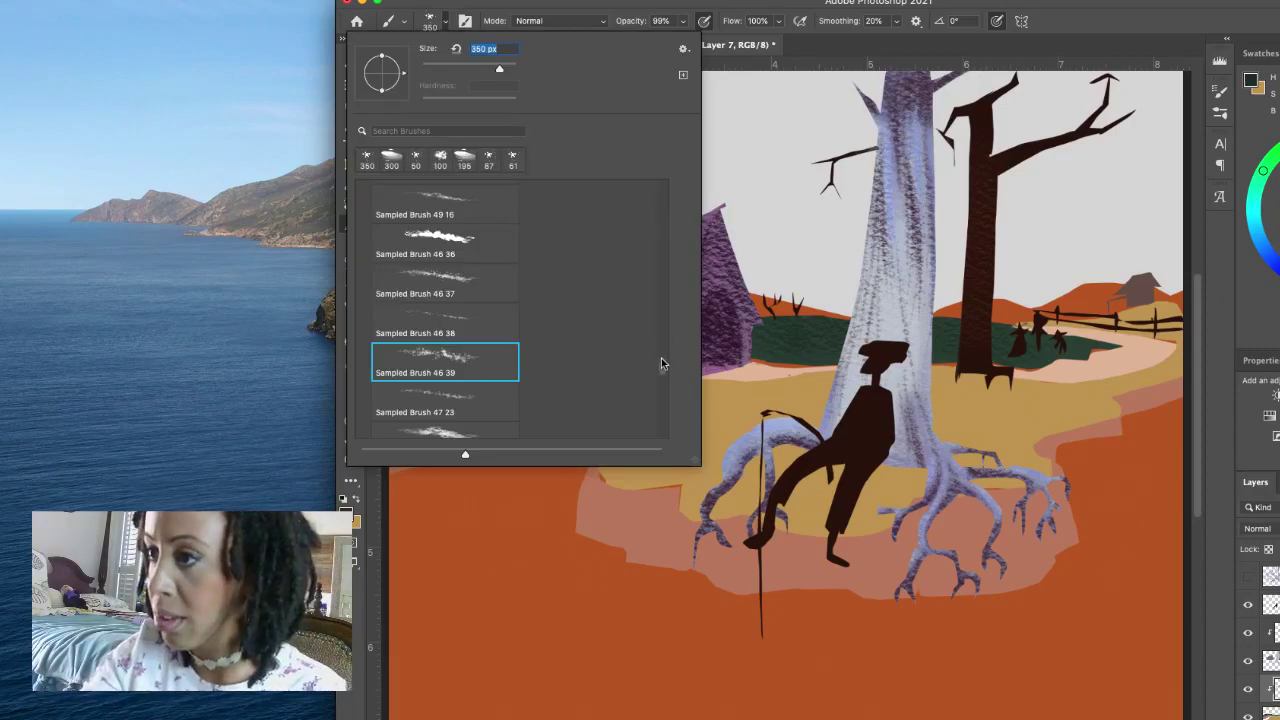
pyautogui.click(495, 247)
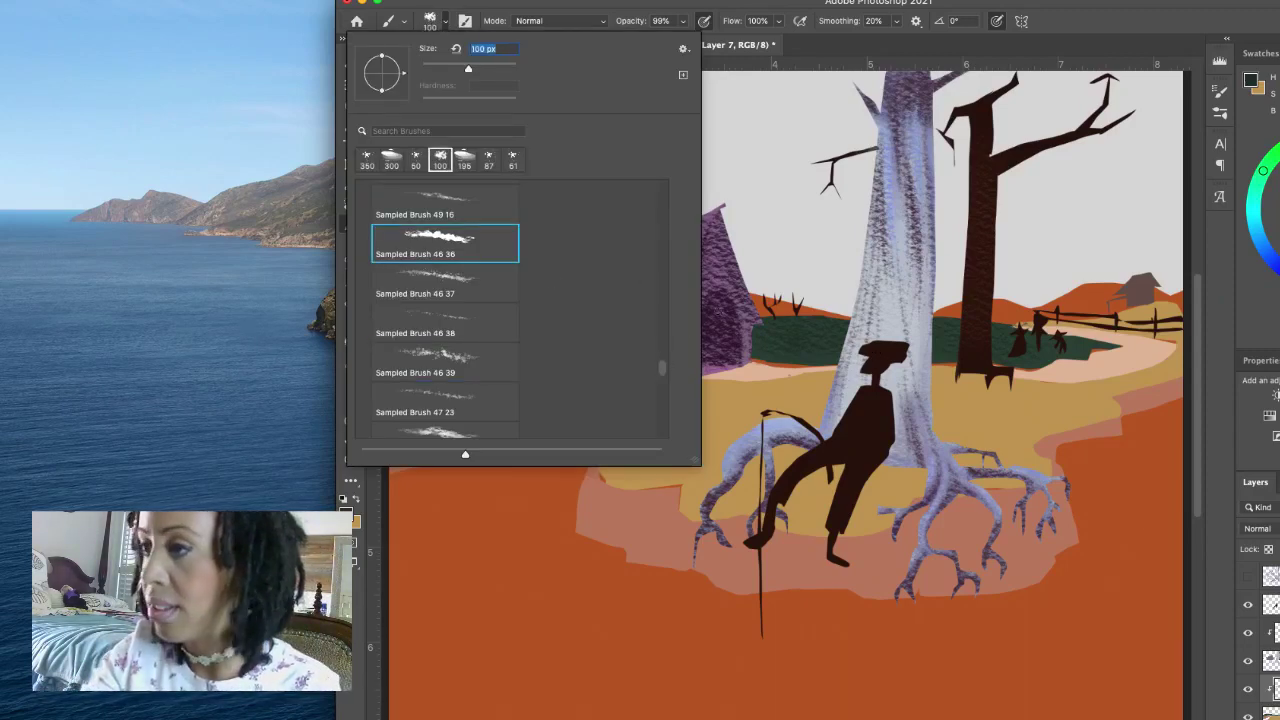
pyautogui.scroll(5, 662, 373)
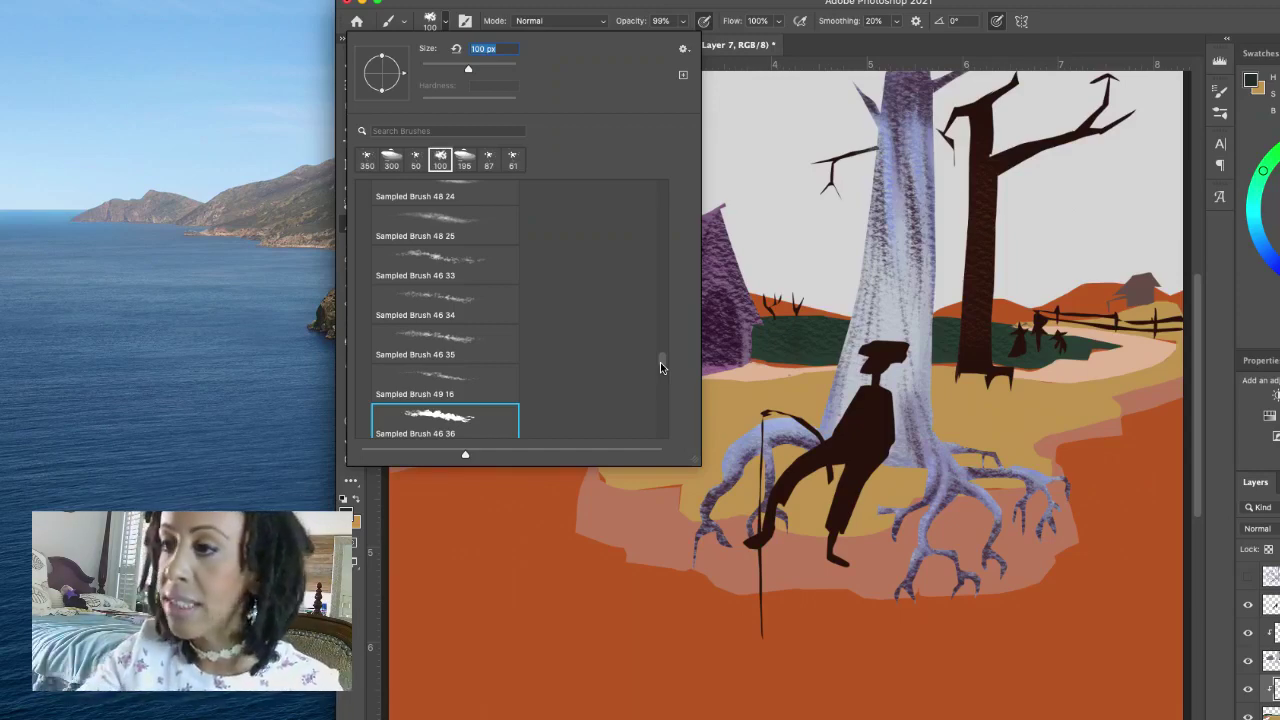
pyautogui.click(502, 270)
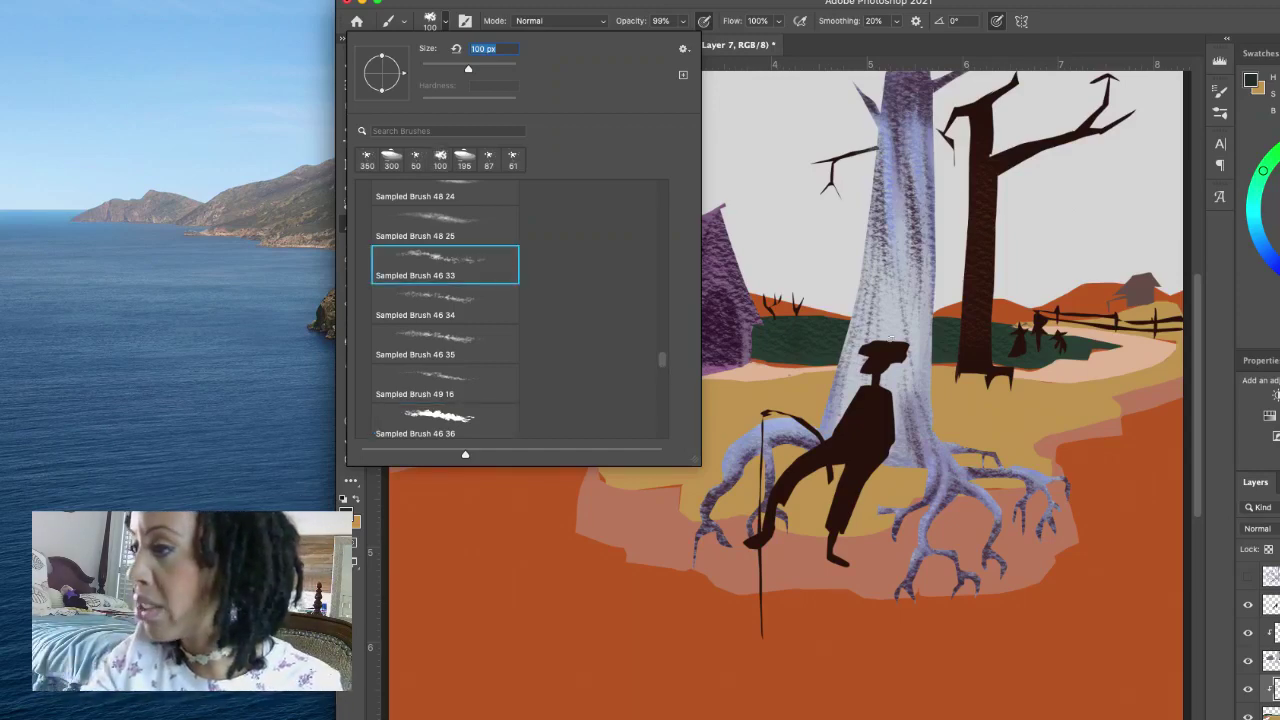
pyautogui.scroll(5, 660, 355)
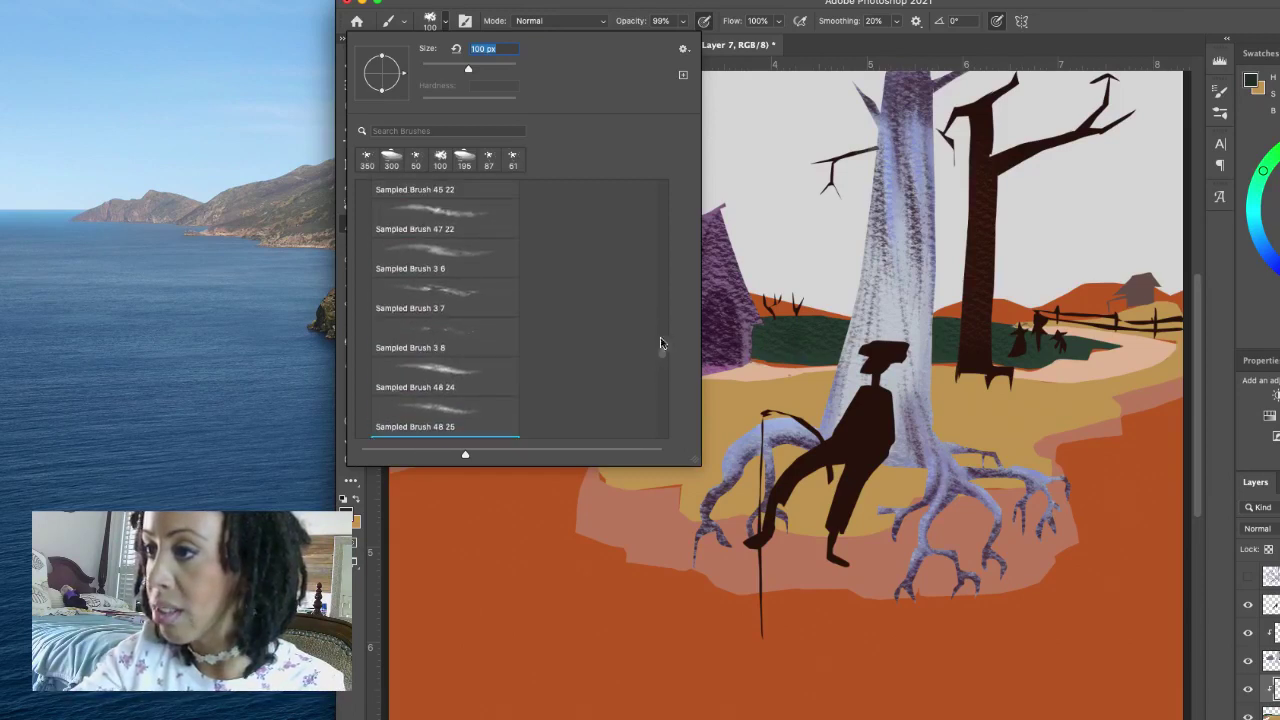
pyautogui.click(494, 258)
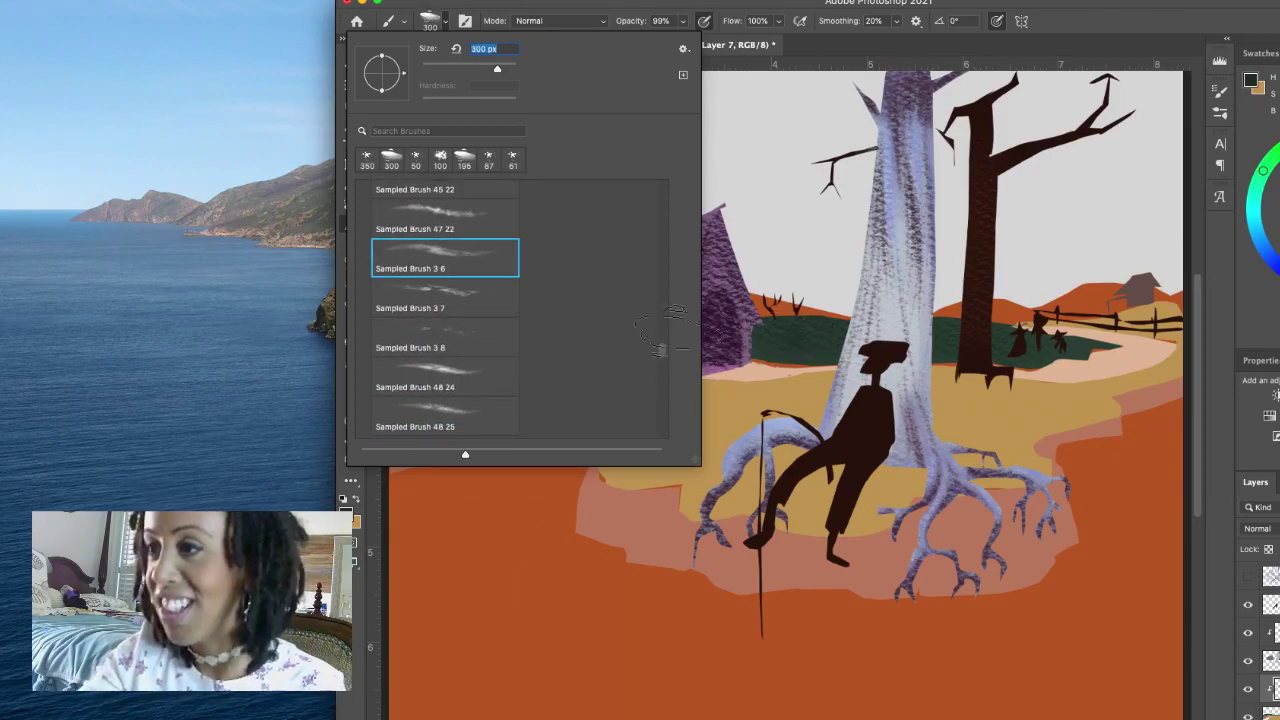
pyautogui.moveTo(662, 349); pyautogui.dragTo(661, 342)
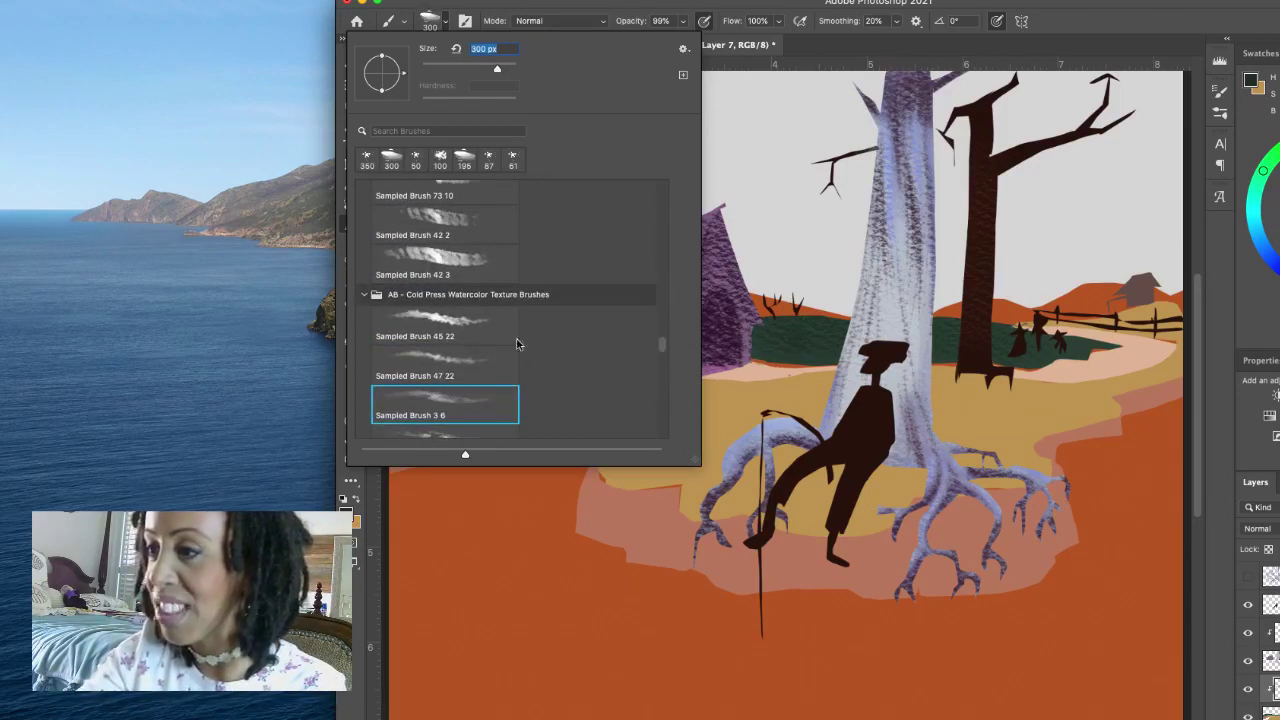
pyautogui.click(505, 337)
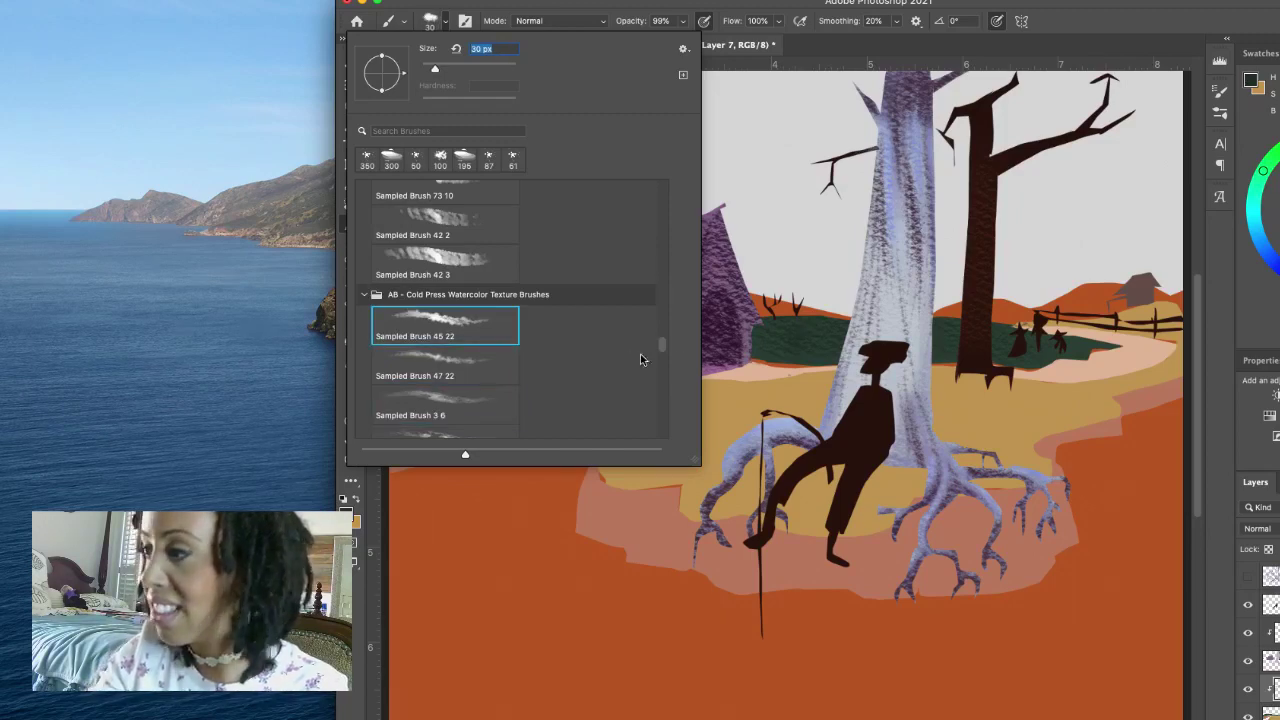
pyautogui.click(506, 369)
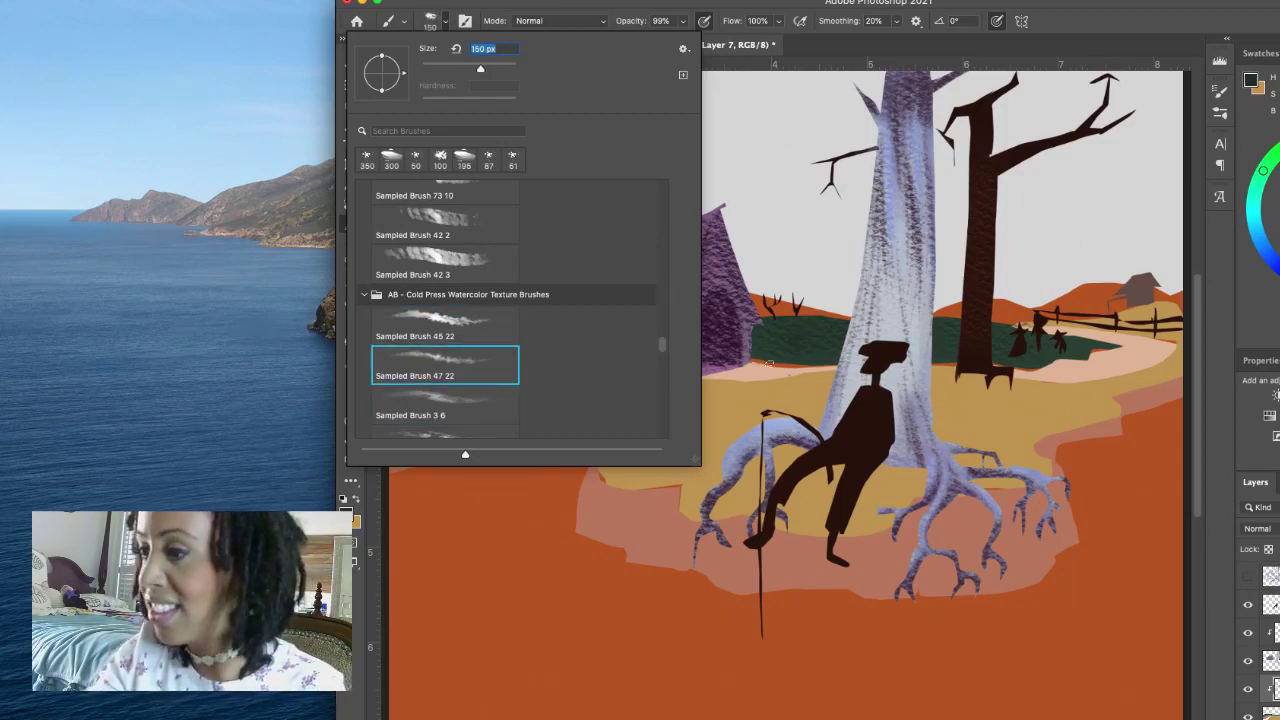
# Step: Try Sampled Brush 3 6 at 300 px, then switch back to the recently used 300 px textured brush
pyautogui.press('.')
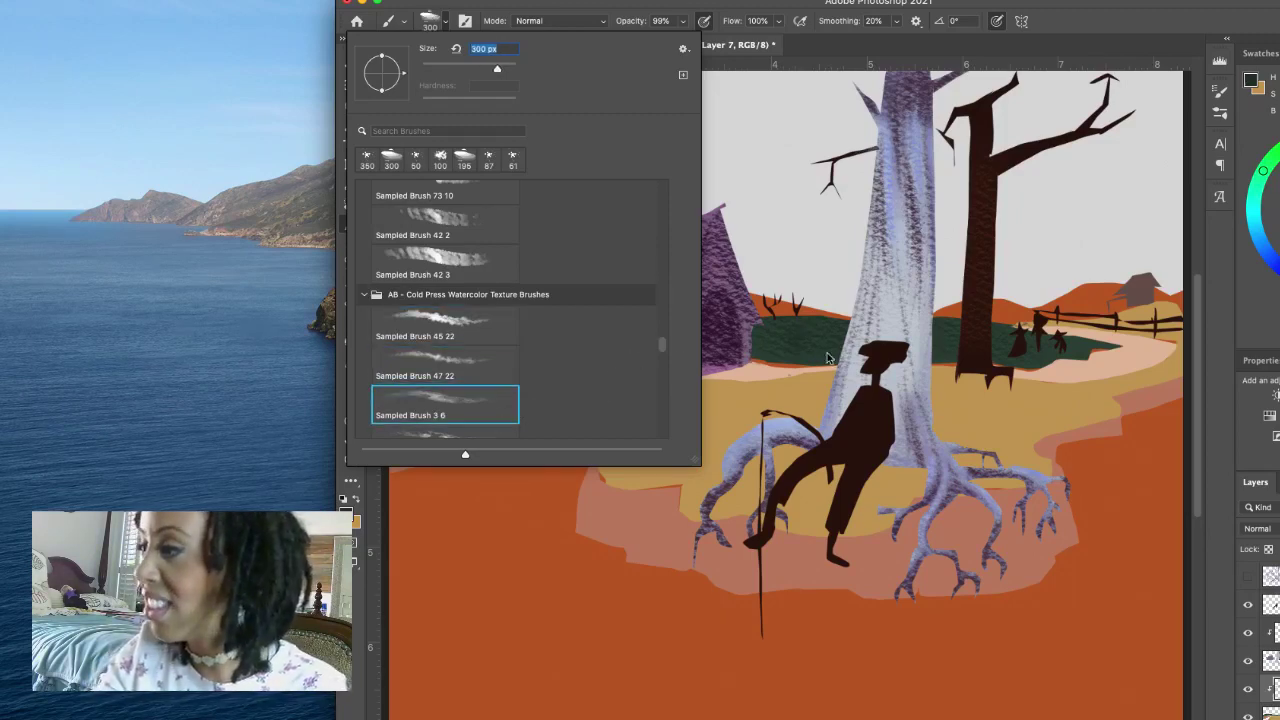
pyautogui.click(445, 18)
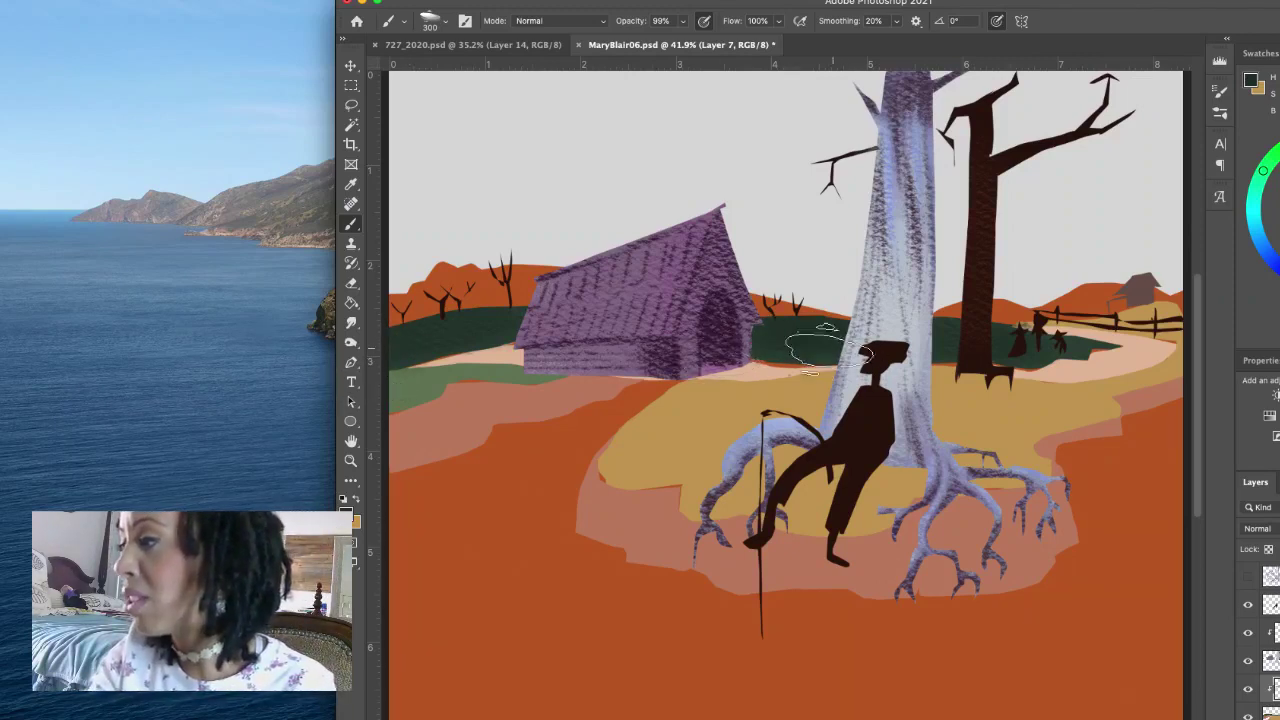
pyautogui.click(446, 21)
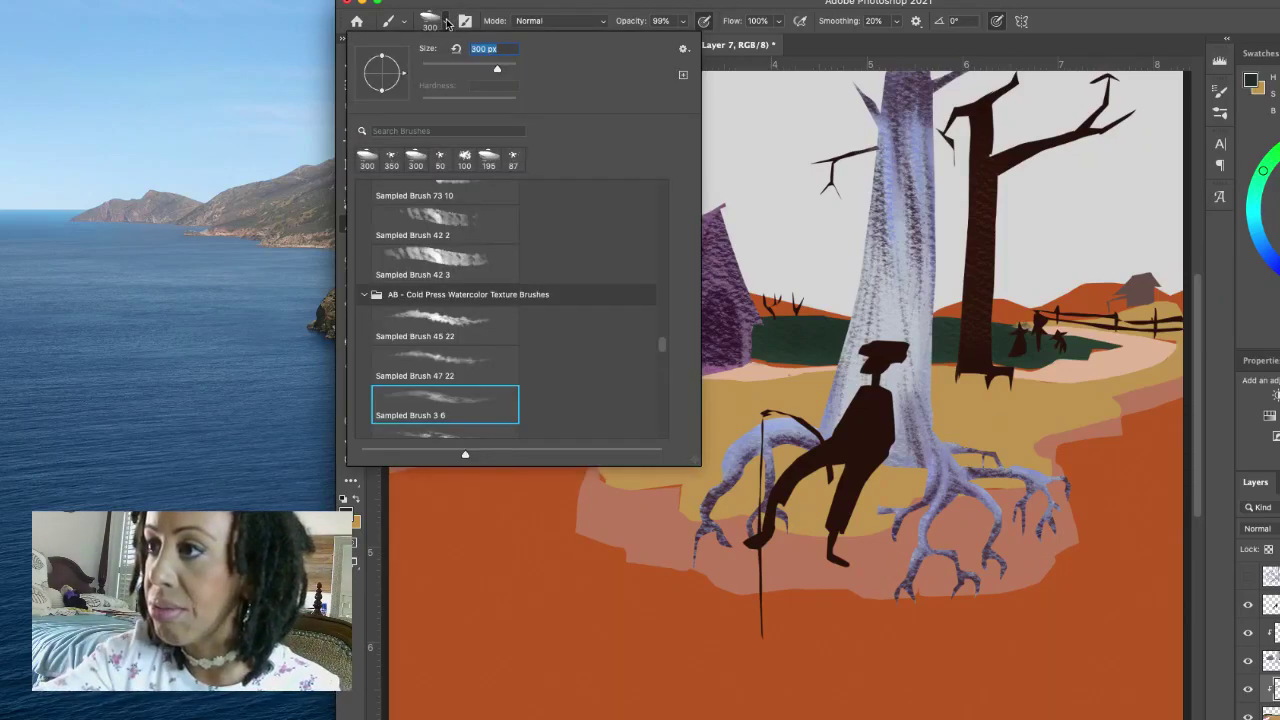
pyautogui.click(417, 160)
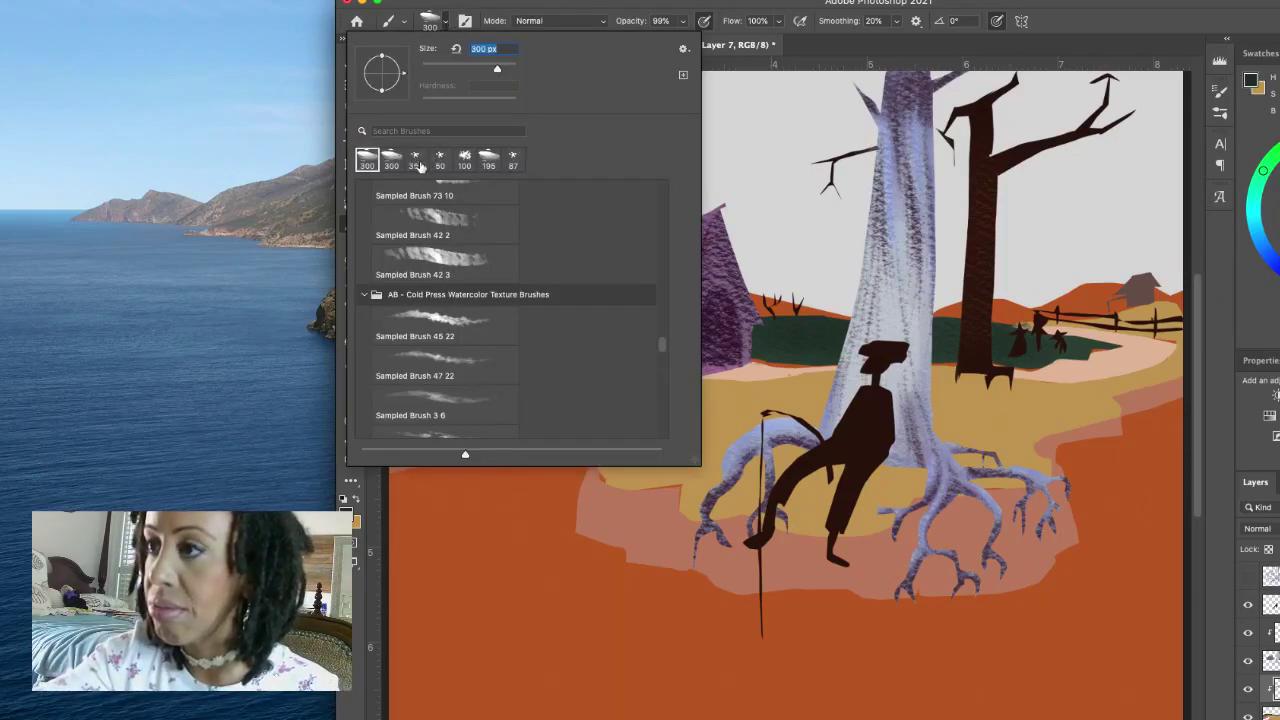
pyautogui.click(437, 24)
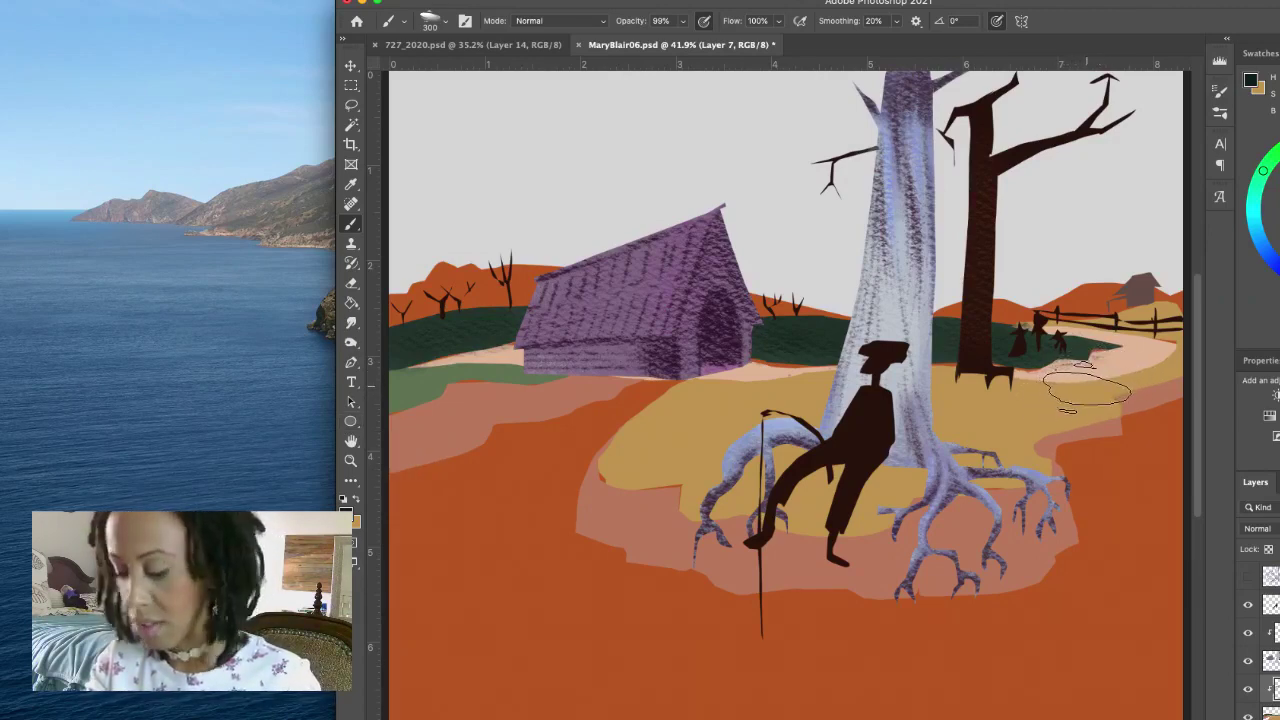
# Step: Add salmon texture to the pale path below the distant figures, reducing the textured brush to 102 px and 54 px
pyautogui.moveTo(1088, 390); pyautogui.dragTo(1051, 397)
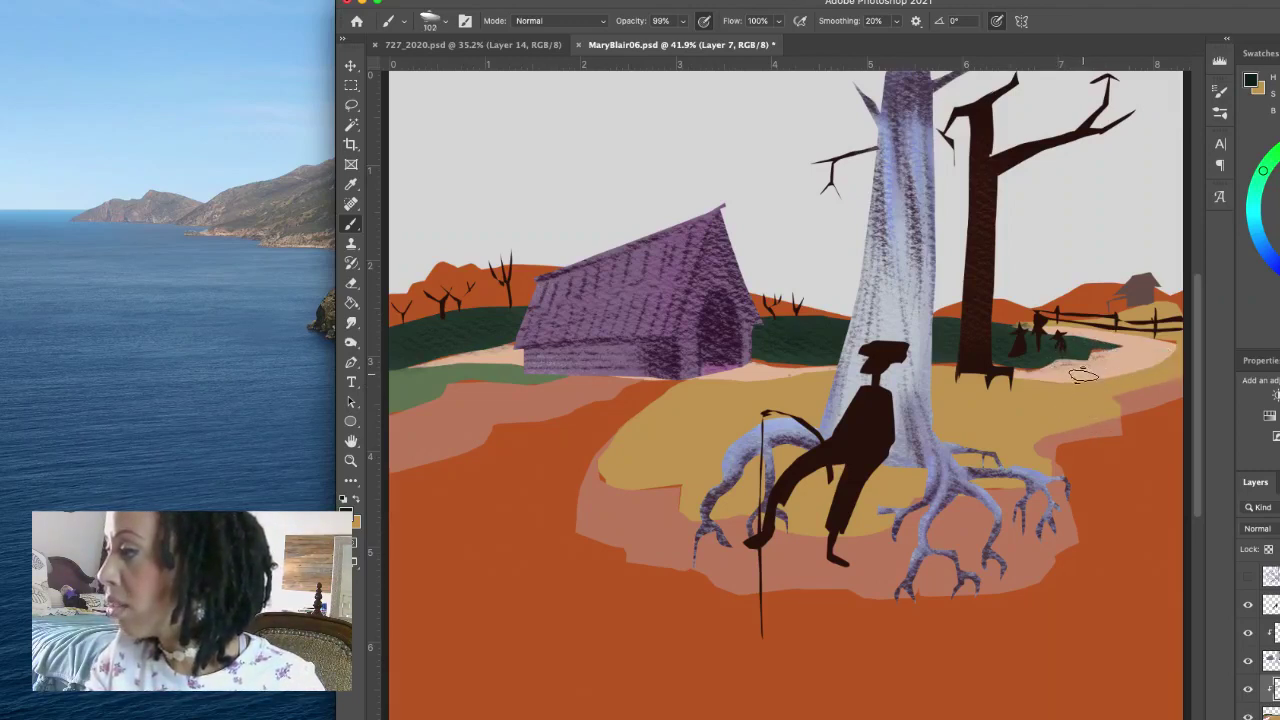
pyautogui.keyDown('alt'); pyautogui.click(1073, 378); pyautogui.keyUp('alt')
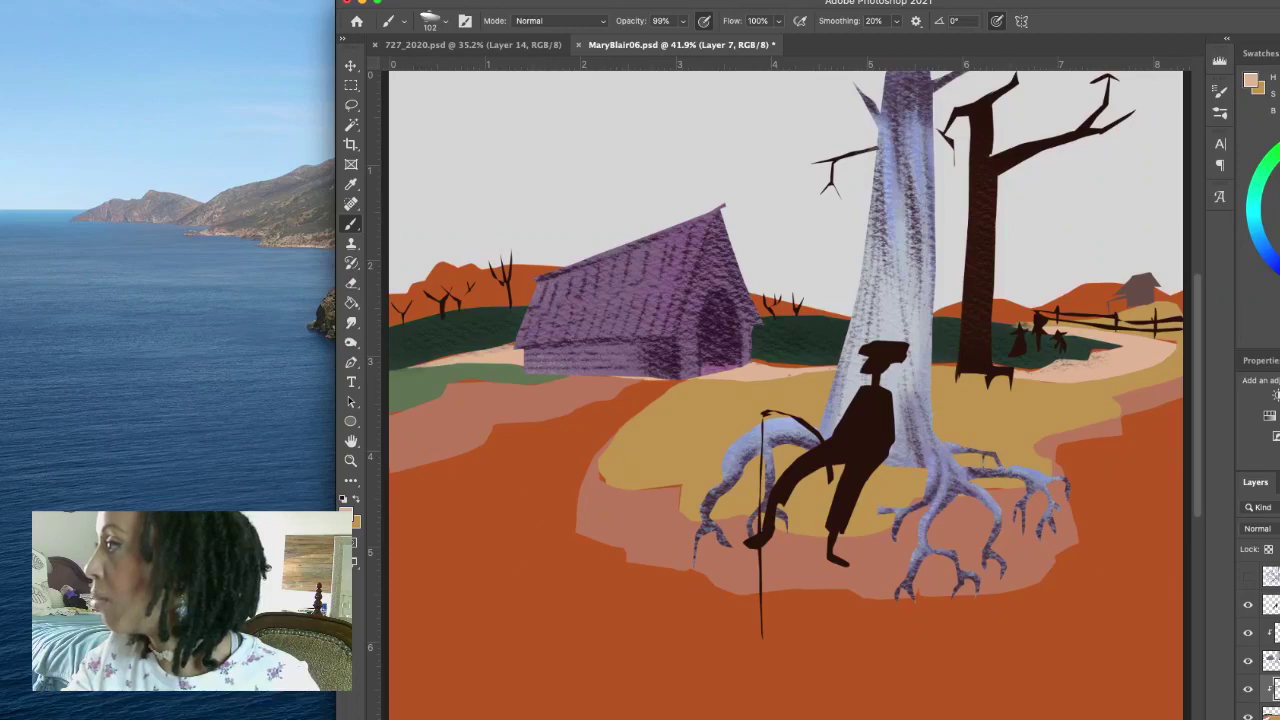
pyautogui.moveTo(1116, 357)
pyautogui.mouseDown()
pyautogui.moveTo(1052, 372)
pyautogui.moveTo(1117, 360)
pyautogui.moveTo(1098, 369)
pyautogui.moveTo(1110, 370)
pyautogui.moveTo(1153, 350)
pyautogui.moveTo(1050, 330)
pyautogui.moveTo(1148, 343)
pyautogui.moveTo(1138, 347)
pyautogui.moveTo(1152, 357)
pyautogui.moveTo(1013, 374)
pyautogui.moveTo(1115, 367)
pyautogui.mouseUp()
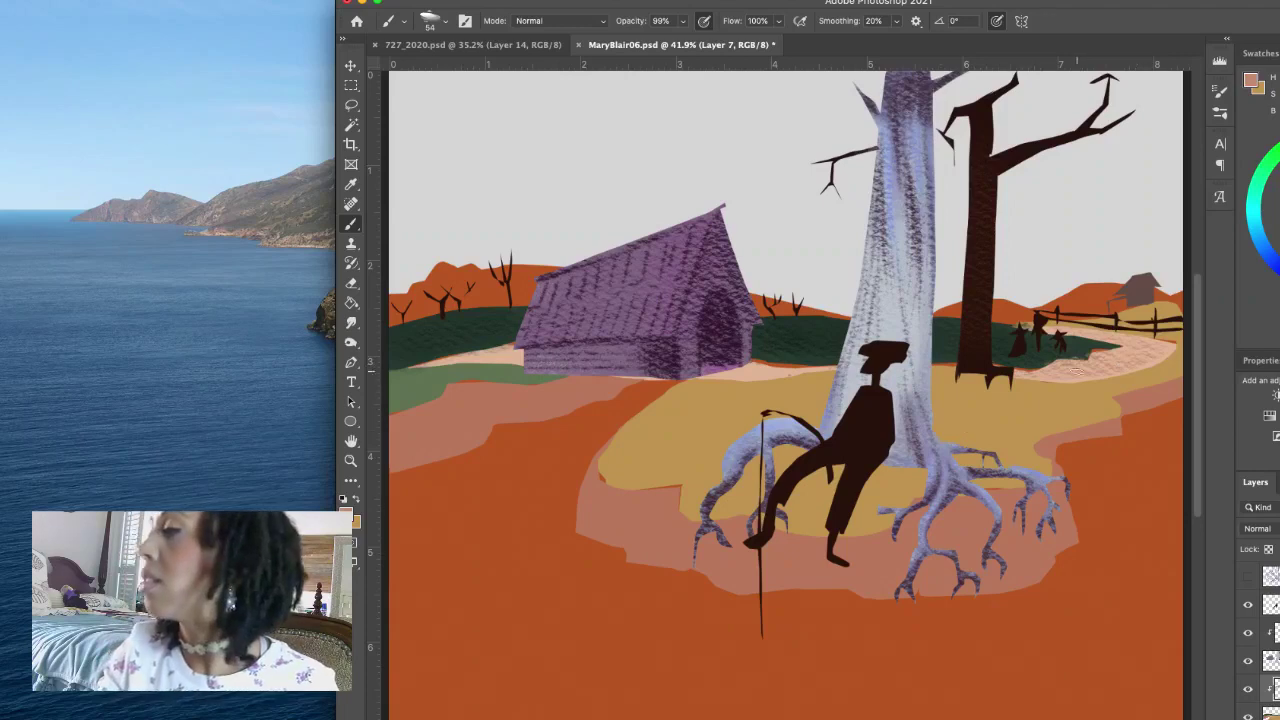
# Step: Pick the recent salmon swatch and texture the pale path on both sides of the barn with the brush at 67 px
pyautogui.keyDown('alt'); pyautogui.click(1085, 347); pyautogui.keyUp('alt')
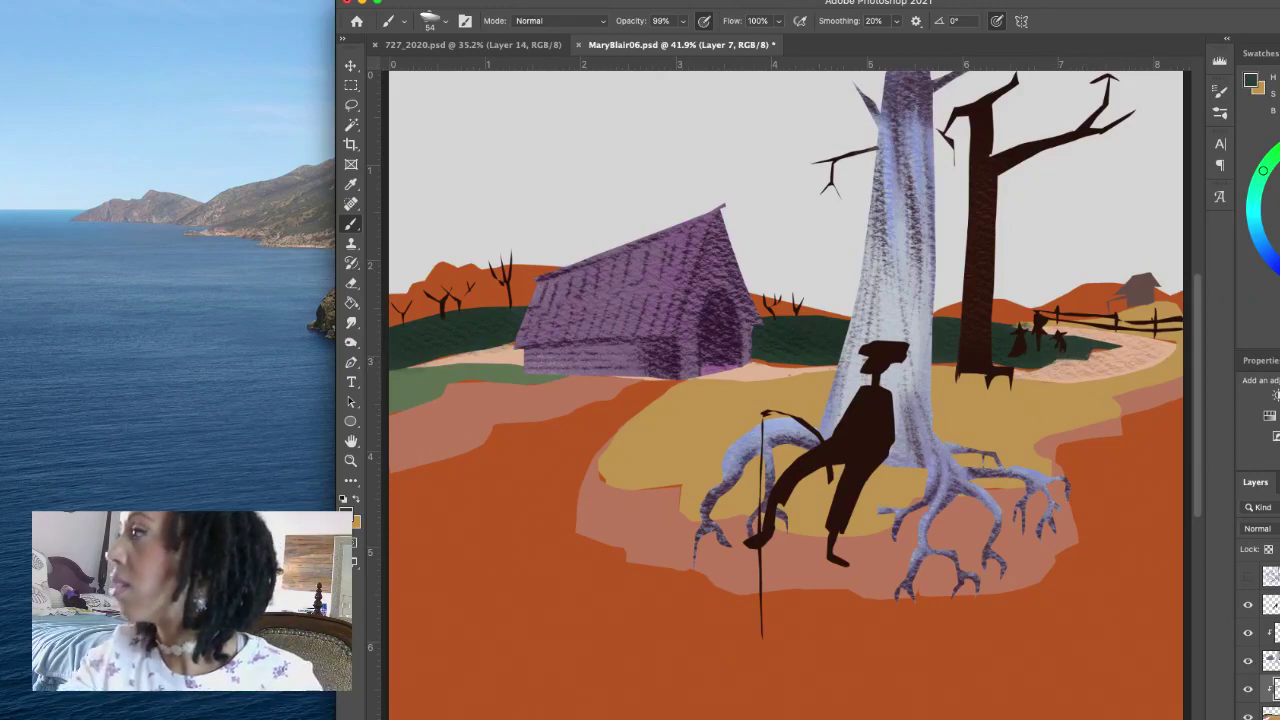
pyautogui.click(1266, 56)
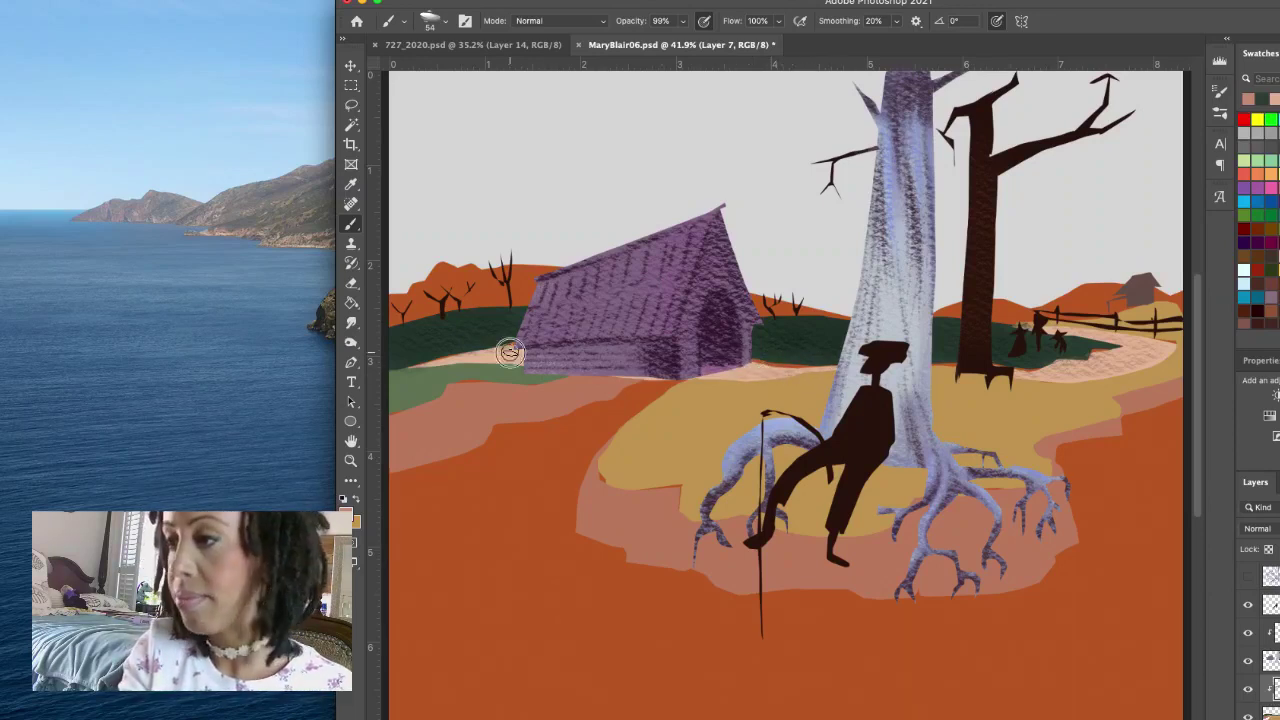
pyautogui.moveTo(510, 350)
pyautogui.mouseDown()
pyautogui.moveTo(469, 356)
pyautogui.moveTo(494, 352)
pyautogui.moveTo(451, 359)
pyautogui.moveTo(517, 359)
pyautogui.mouseUp()
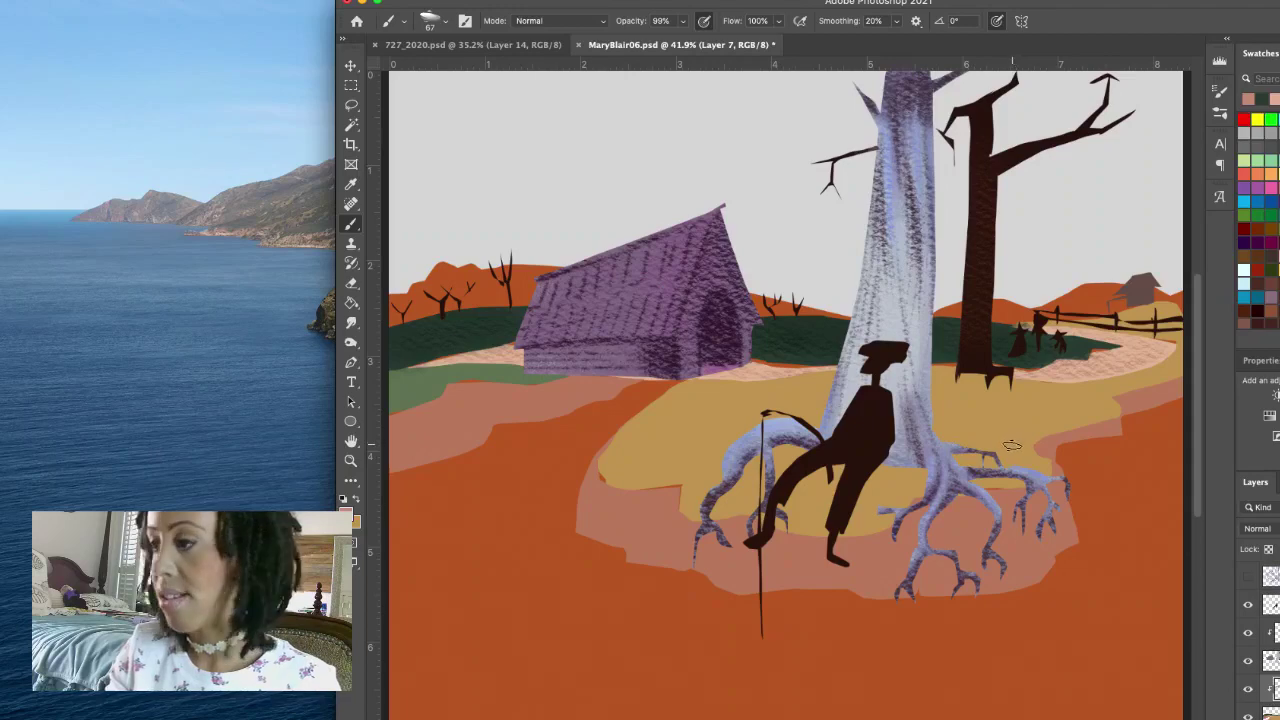
# Step: Sample the orange ground colour and brush texture over the yellow ground around the trees, using 300 px and 157 px brush sizes
pyautogui.keyDown('alt'); pyautogui.click(612, 429); pyautogui.keyUp('alt')
pyautogui.click(437, 20)
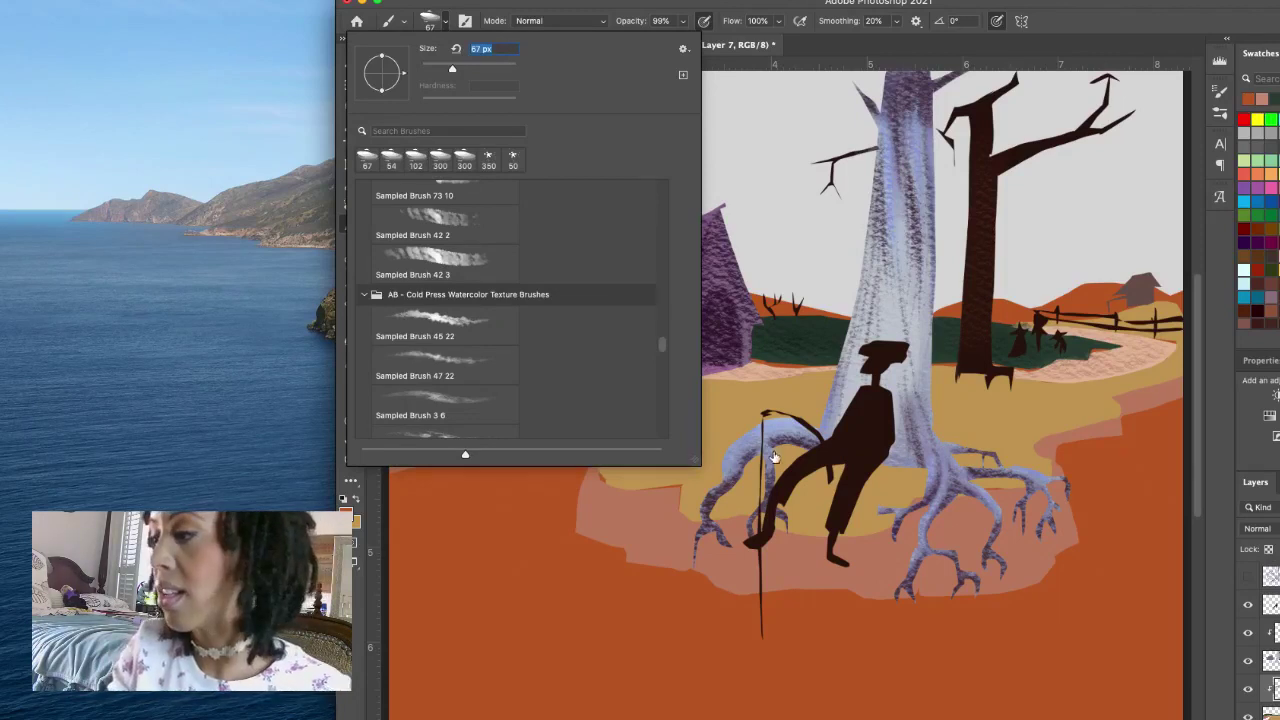
pyautogui.click(448, 28)
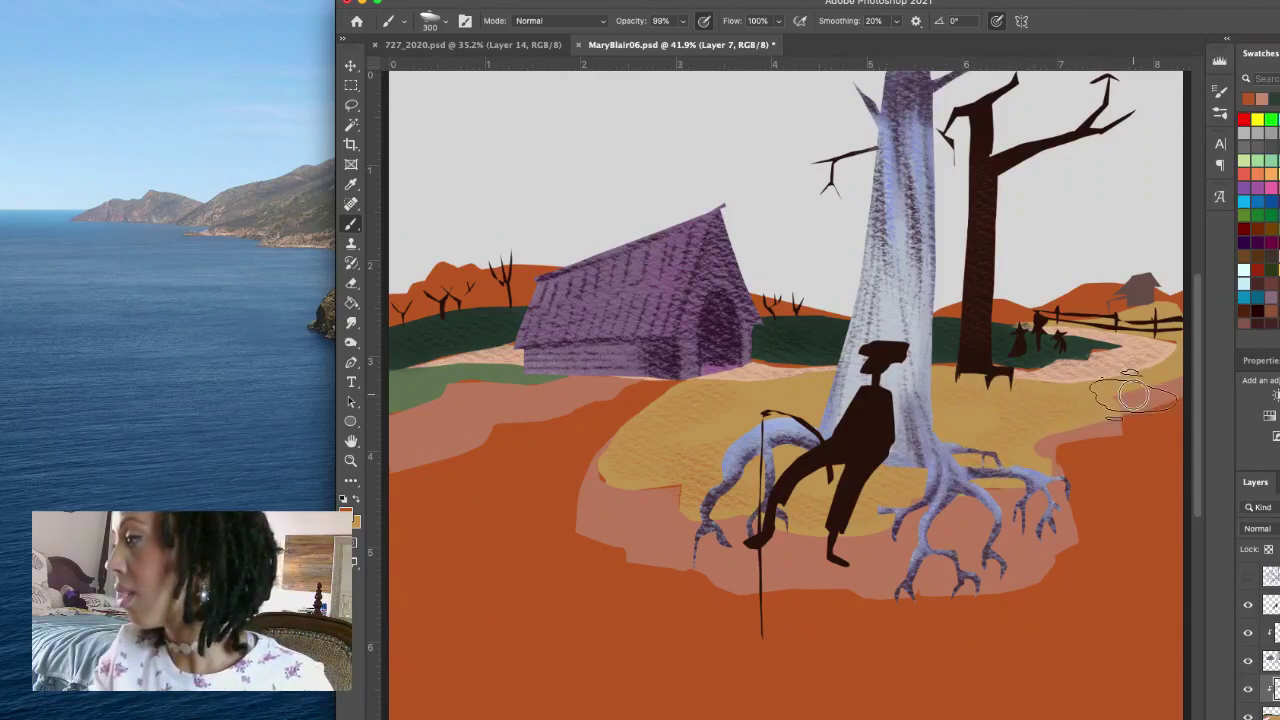
pyautogui.keyDown('ctrl'); pyautogui.keyDown('alt'); pyautogui.moveTo(1130, 388); pyautogui.dragTo(1100, 386); pyautogui.keyUp('alt'); pyautogui.keyUp('ctrl')
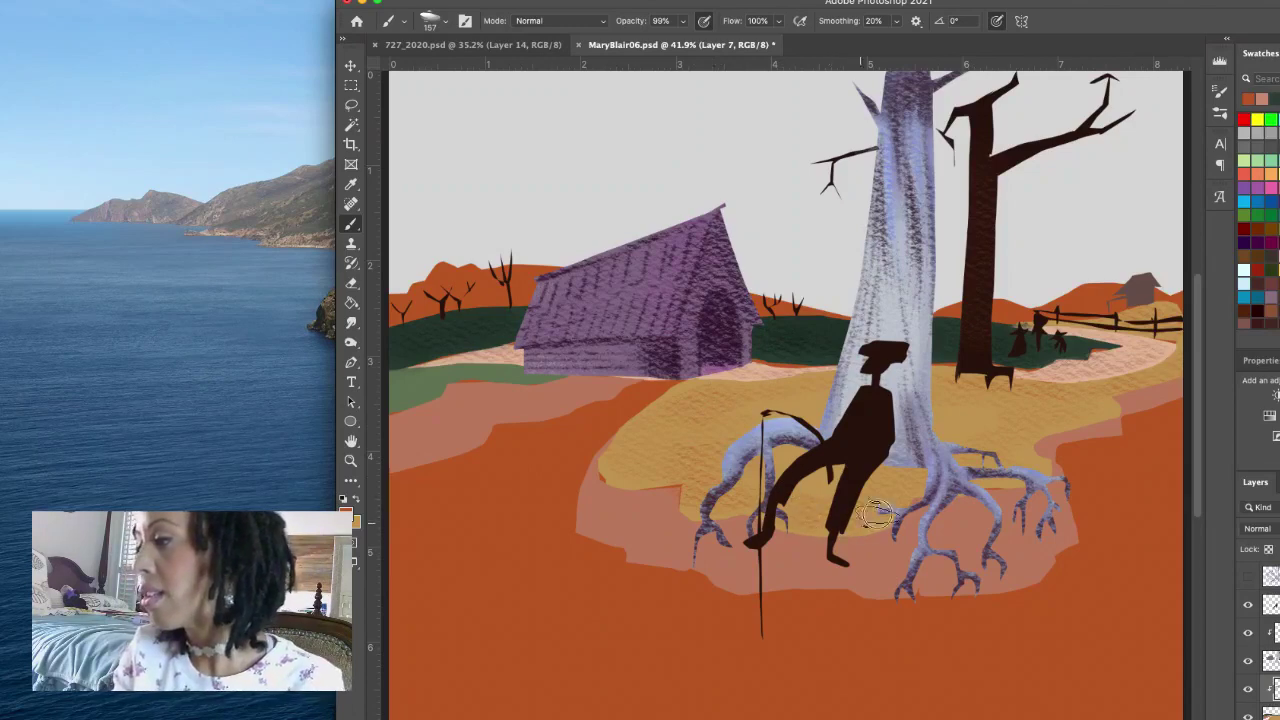
pyautogui.moveTo(800, 481); pyautogui.dragTo(820, 481)
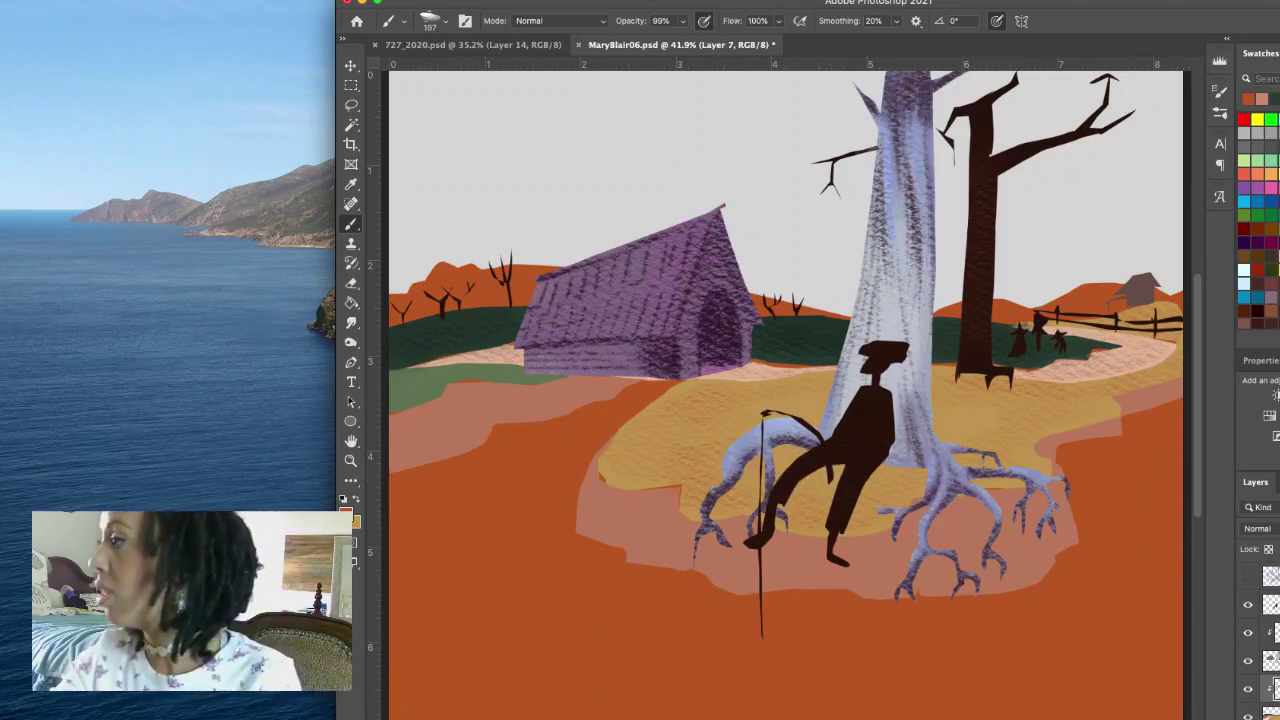
# Step: Deepen the texture on the yellow ground with dark brown at 197 px, and resample the orange ground colour
pyautogui.press('F5')
pyautogui.press('F6')
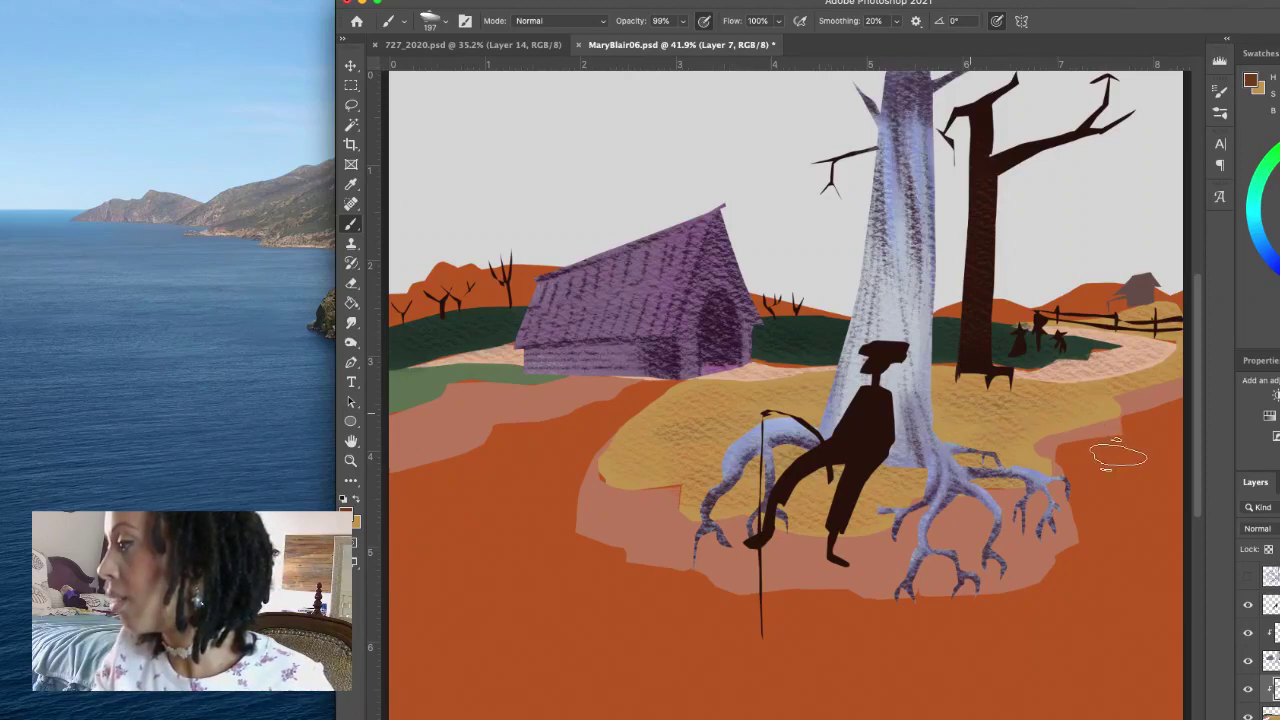
pyautogui.keyDown('alt'); pyautogui.click(1060, 432); pyautogui.keyUp('alt')
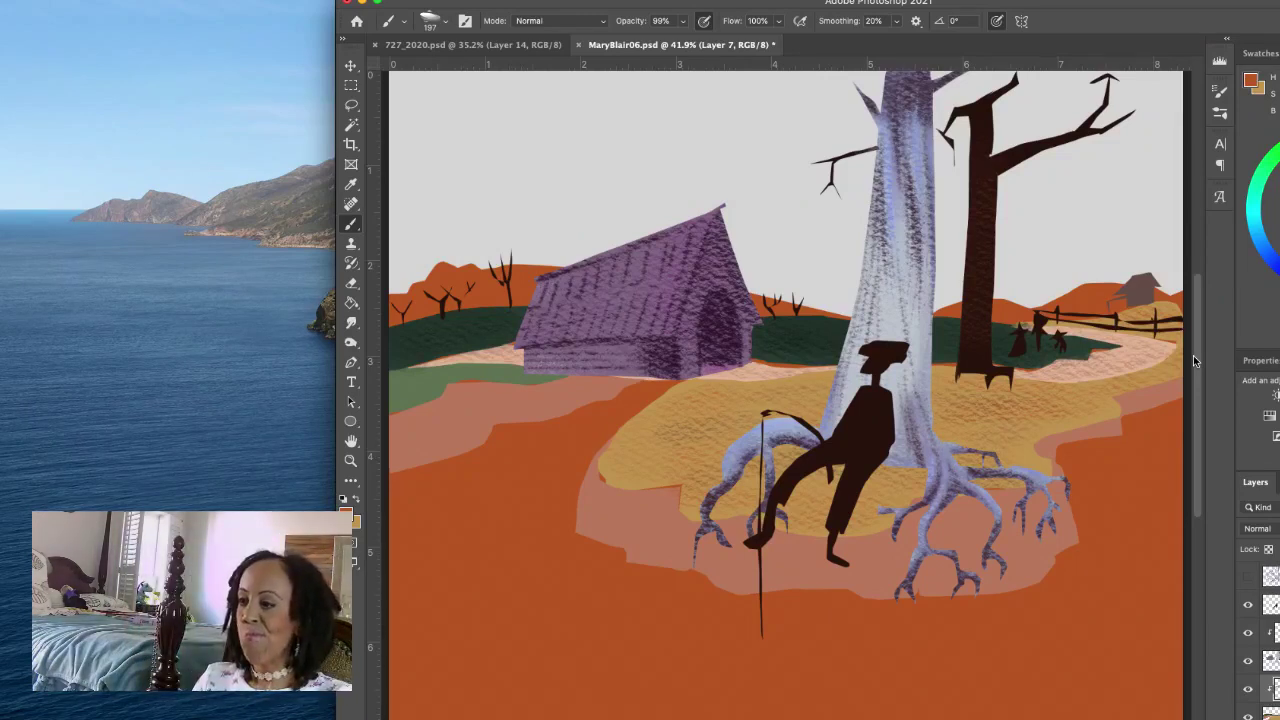
# Step: Compare several AB - Canvas Texture Brushes and choose Sampled Brush 42 3 at 150 px
pyautogui.click(431, 20)
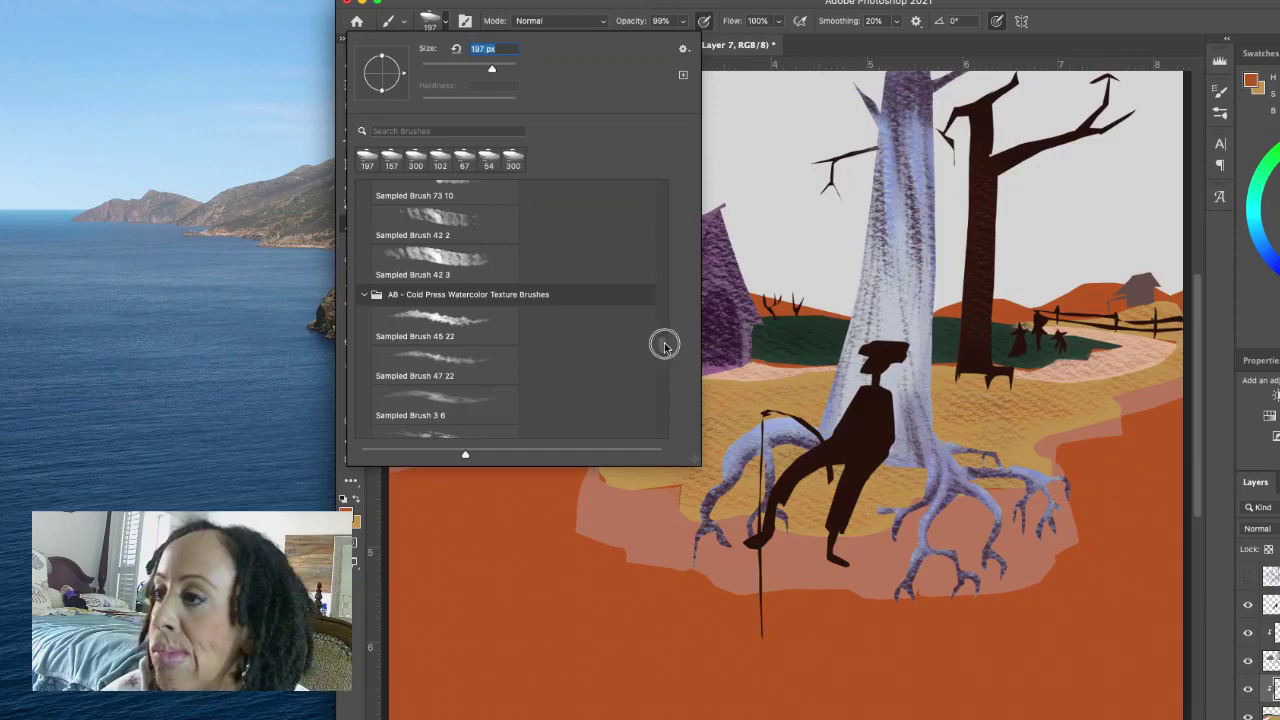
pyautogui.scroll(10, 664, 346)
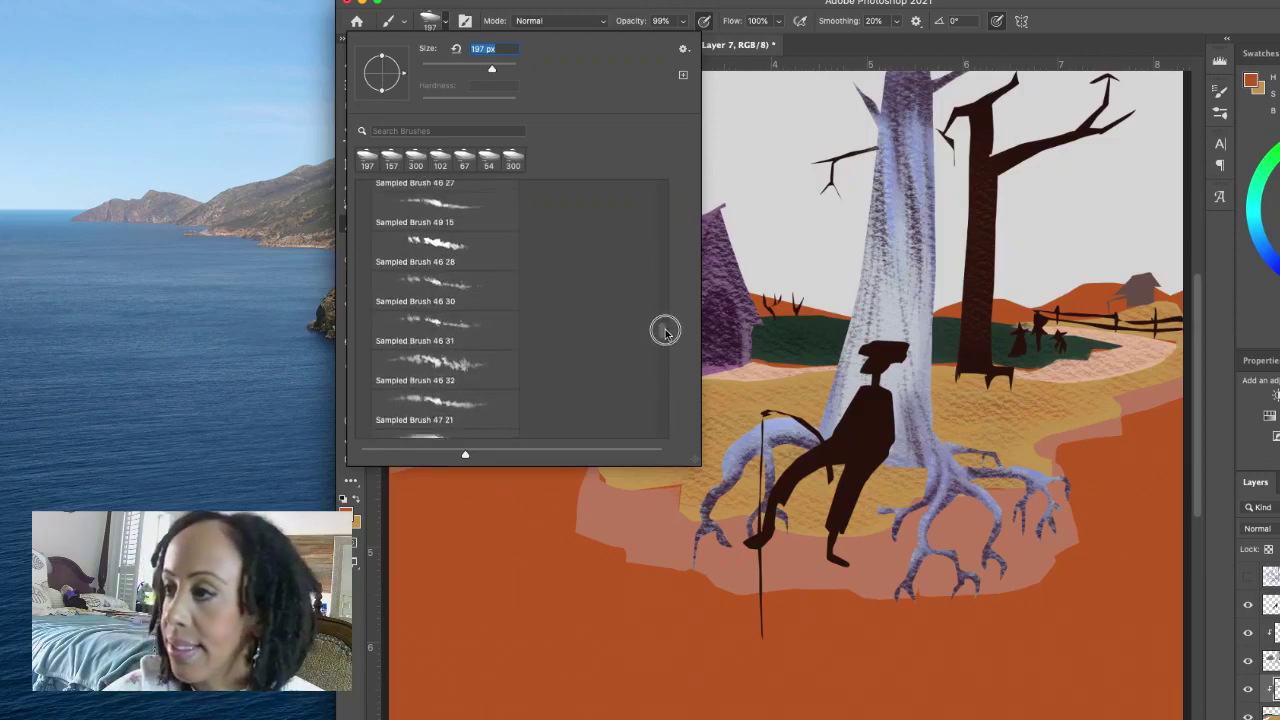
pyautogui.scroll(10, 665, 330)
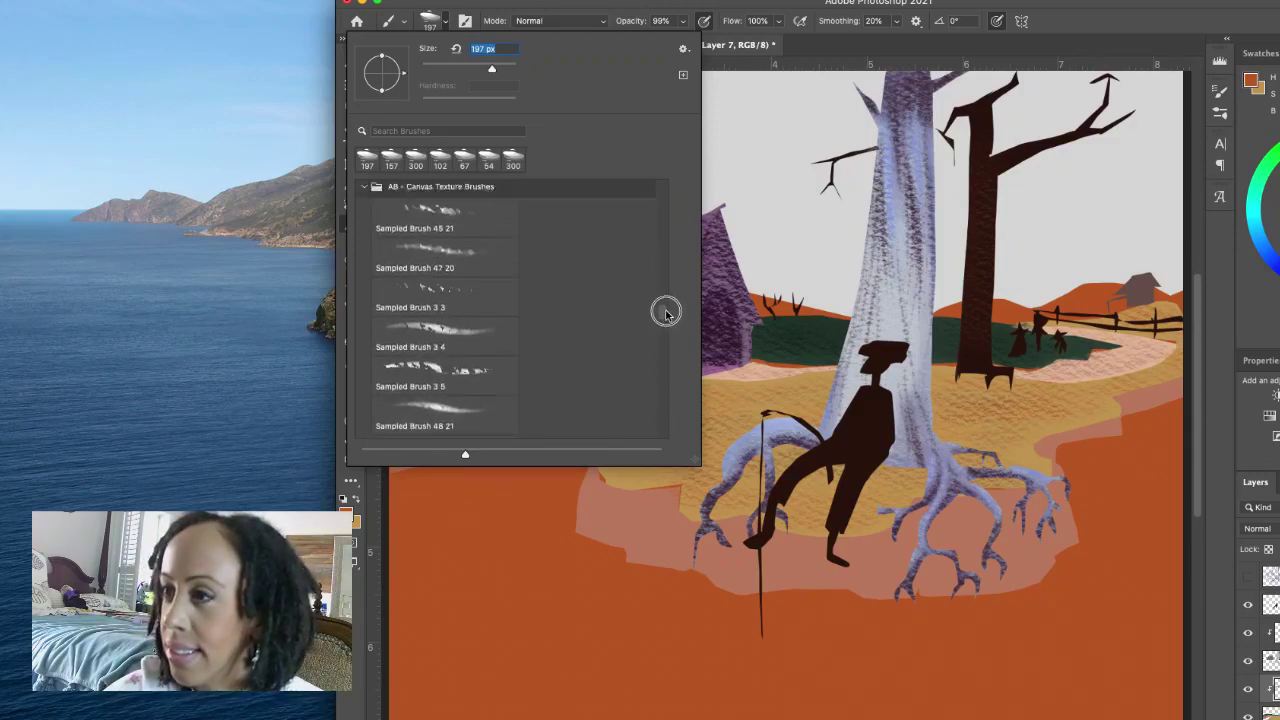
pyautogui.scroll(5, 665, 313)
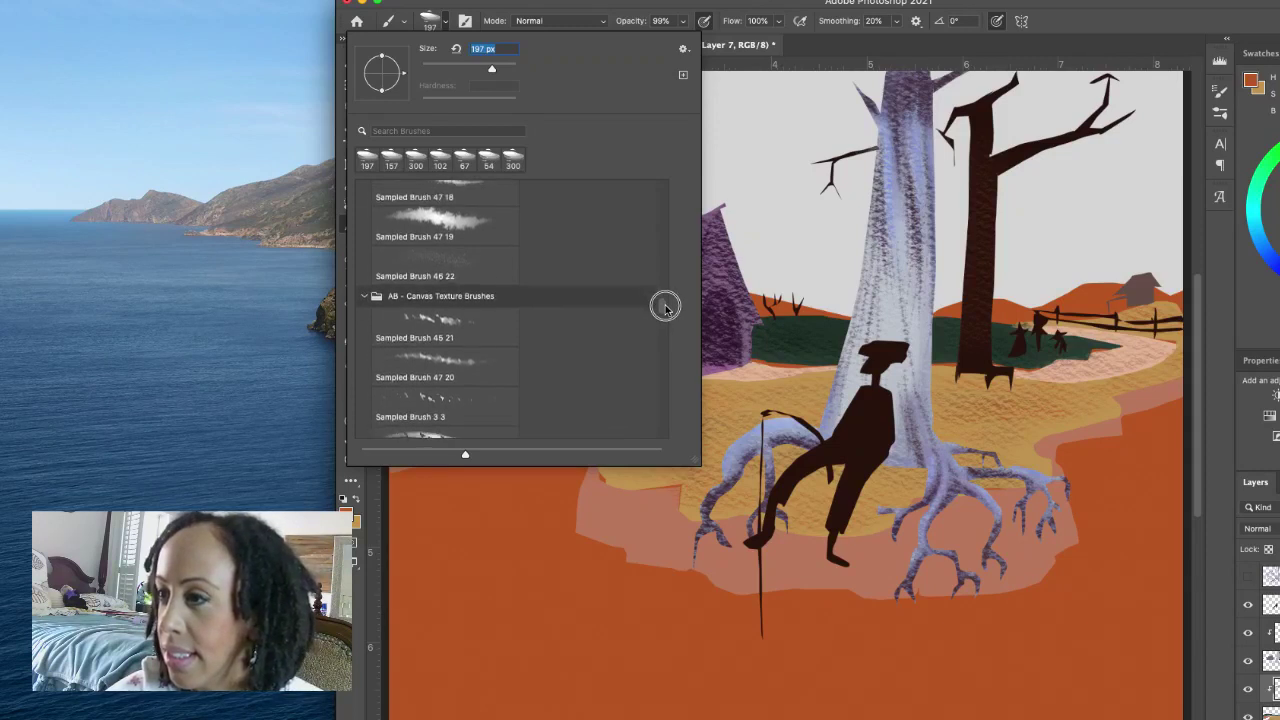
pyautogui.scroll(-3, 665, 308)
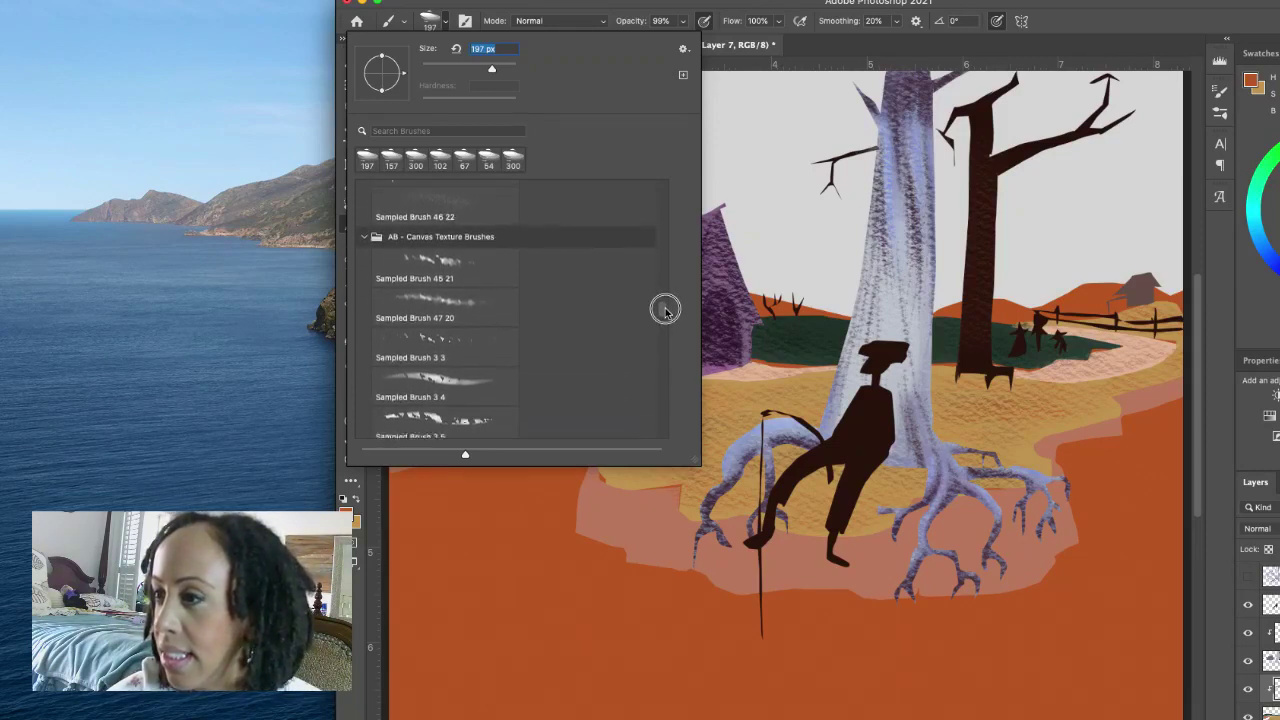
pyautogui.scroll(-4, 665, 313)
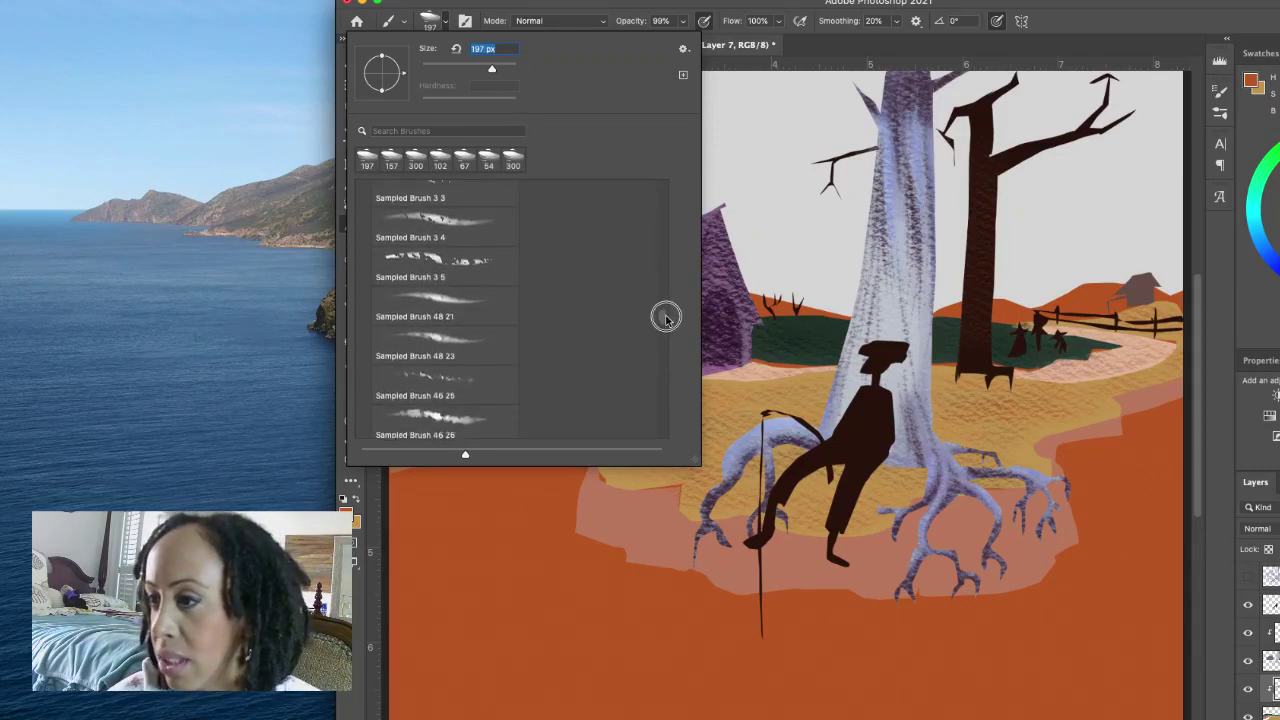
pyautogui.click(504, 343)
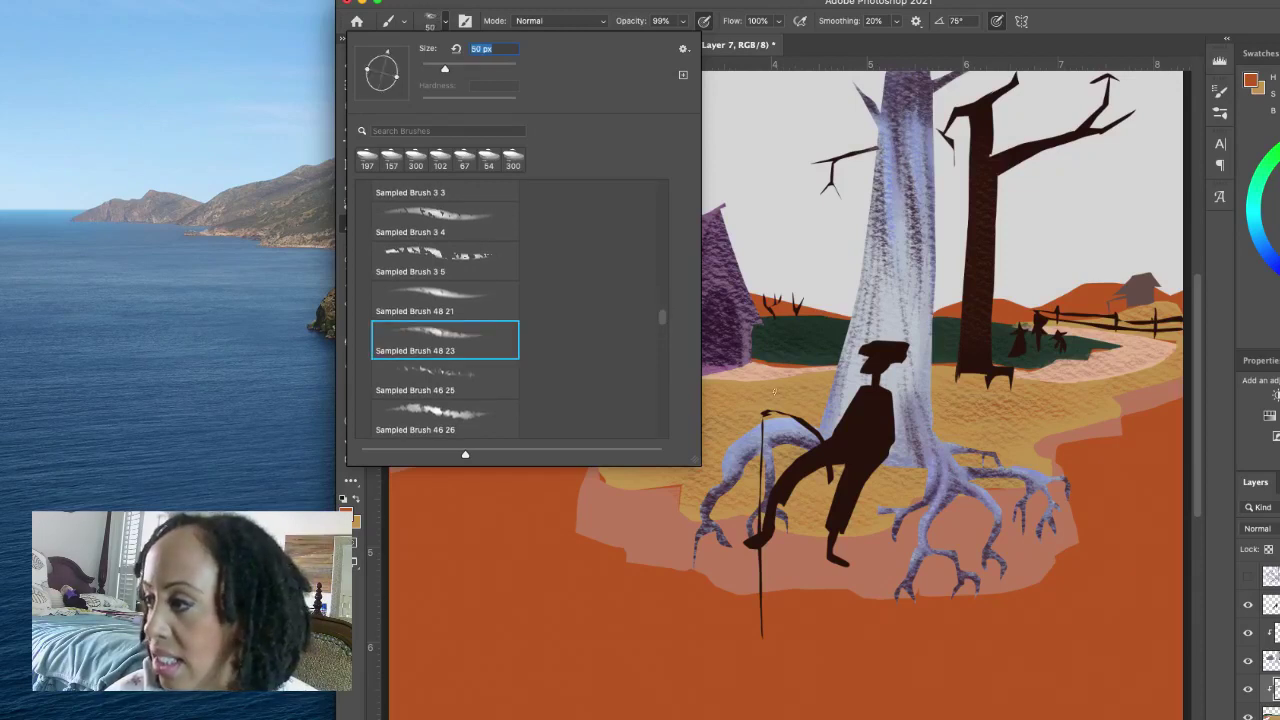
pyautogui.click(514, 387)
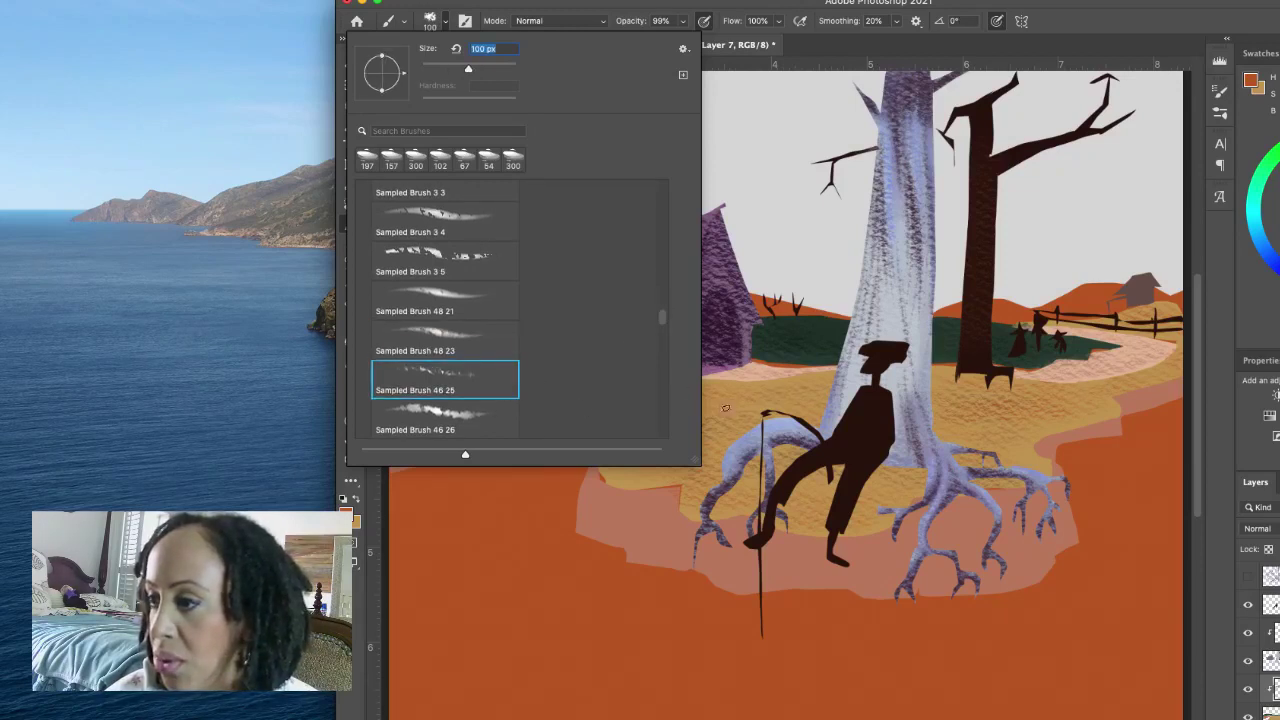
pyautogui.click(502, 416)
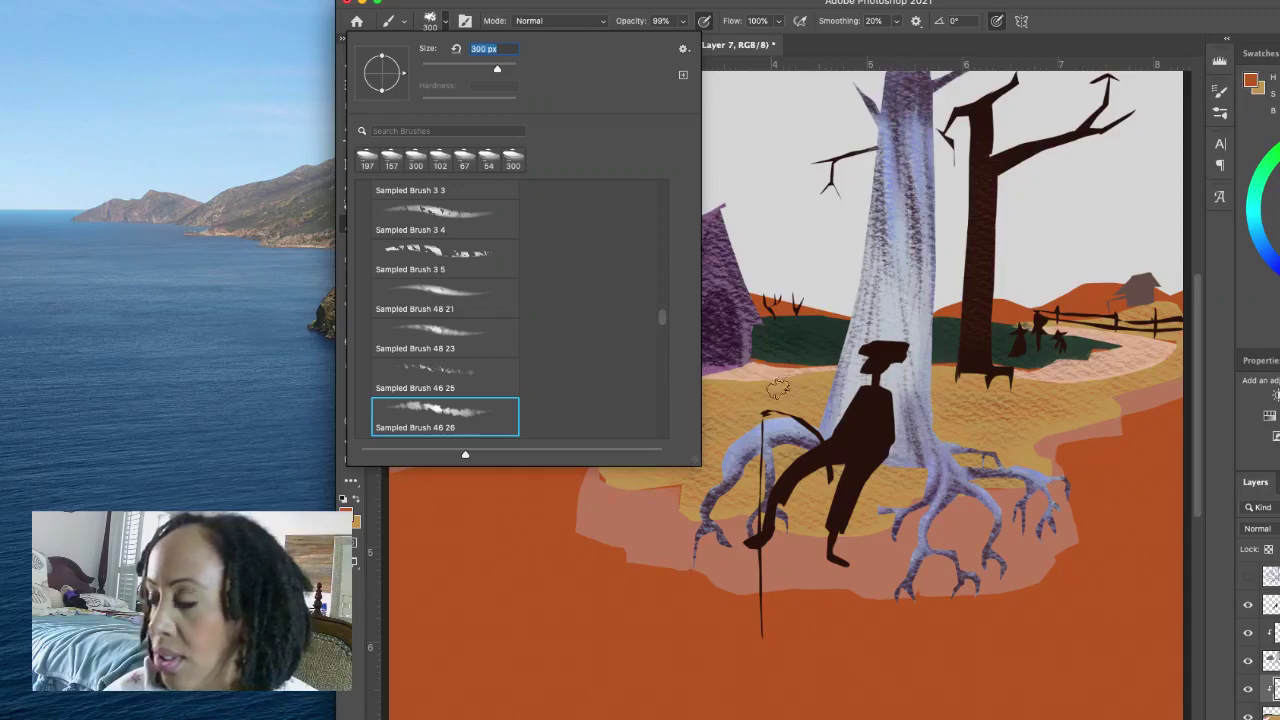
pyautogui.scroll(-5, 662, 318)
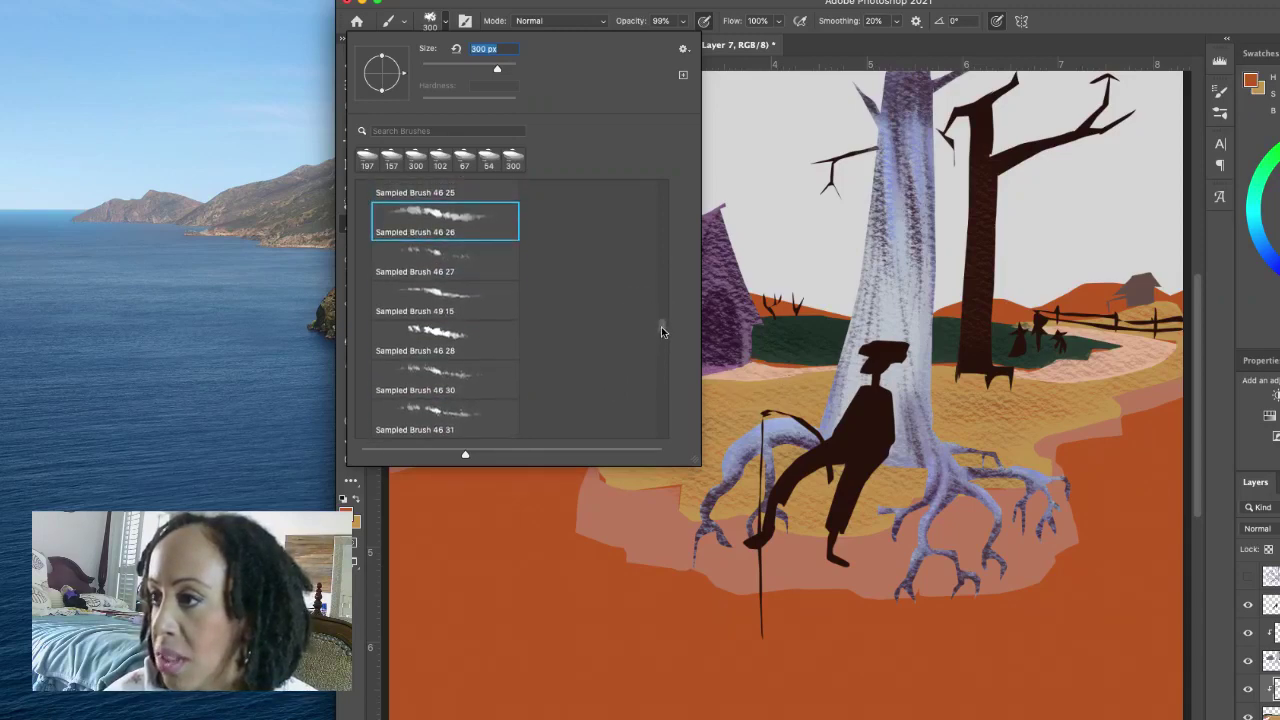
pyautogui.click(494, 271)
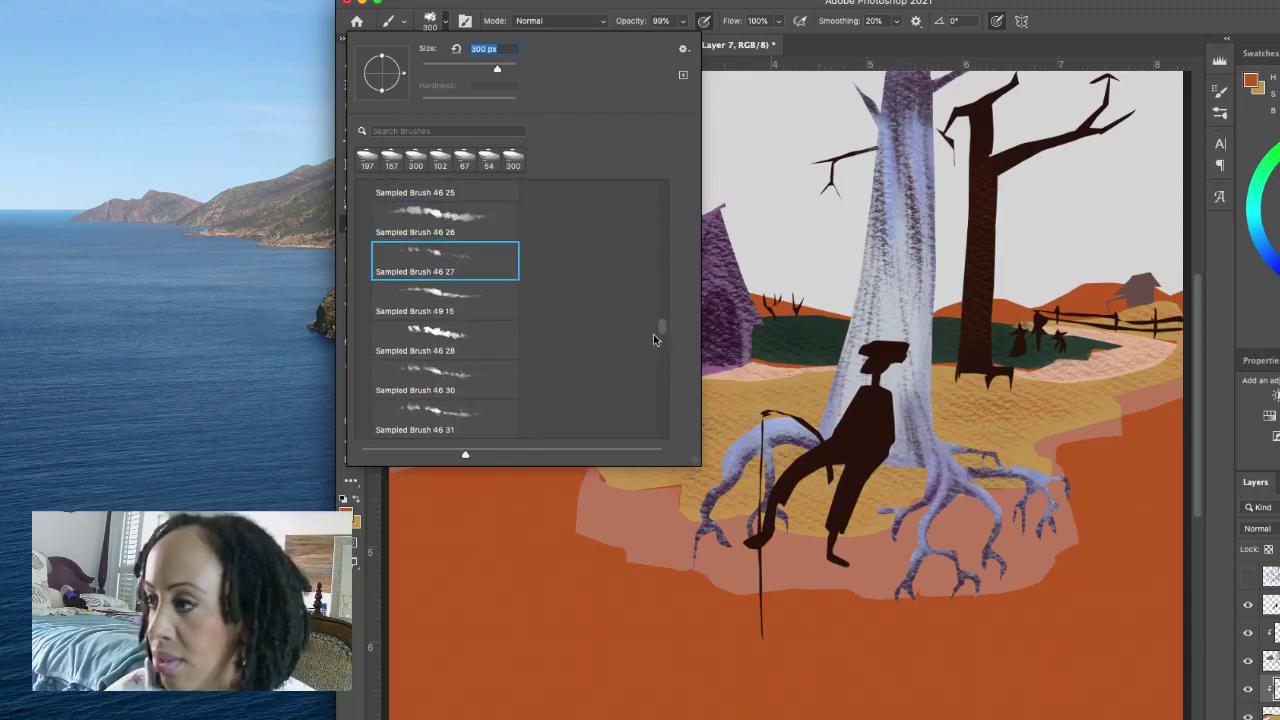
pyautogui.scroll(-3, 662, 333)
pyautogui.click(502, 414)
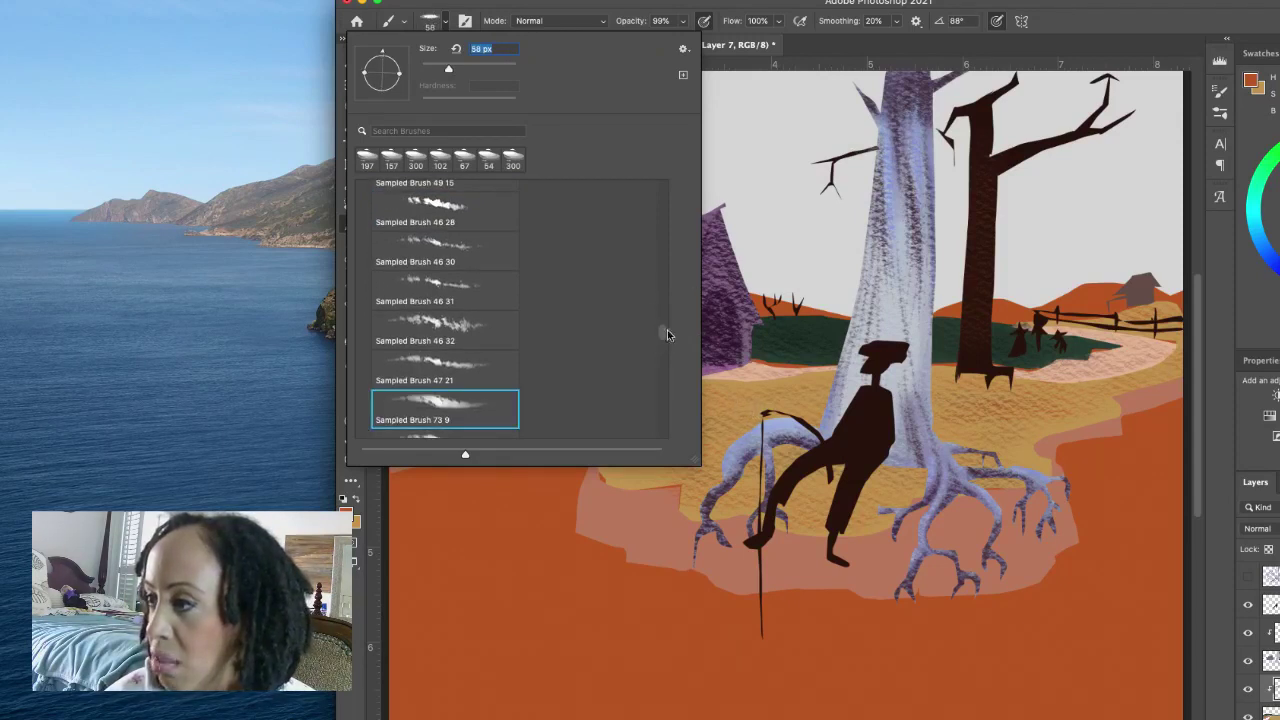
pyautogui.moveTo(663, 333); pyautogui.dragTo(660, 338)
pyautogui.click(500, 410)
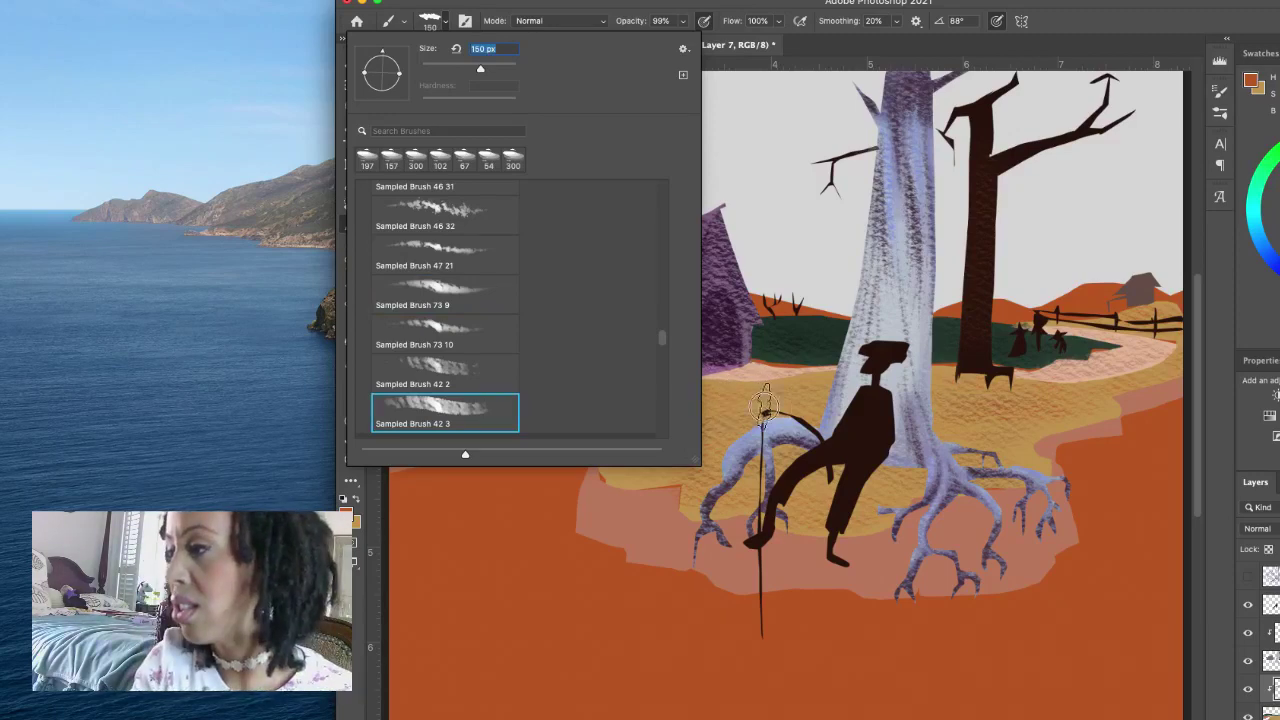
# Step: Brush golden-orange texture over the yellow ground around the trees, reducing the brush from 150 px to 93 px near its edge
pyautogui.click(762, 408)
pyautogui.moveTo(636, 455)
pyautogui.mouseDown()
pyautogui.moveTo(732, 479)
pyautogui.moveTo(708, 501)
pyautogui.moveTo(873, 512)
pyautogui.mouseUp()
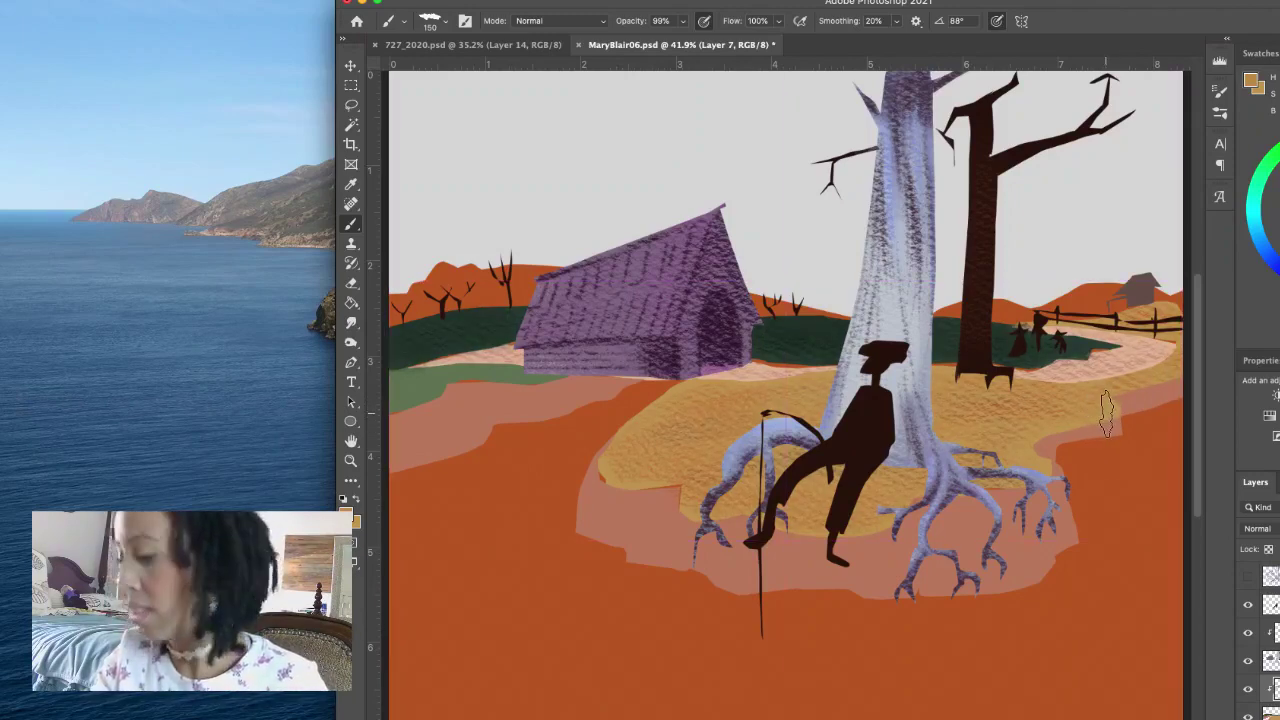
pyautogui.moveTo(1108, 410); pyautogui.dragTo(1100, 417)
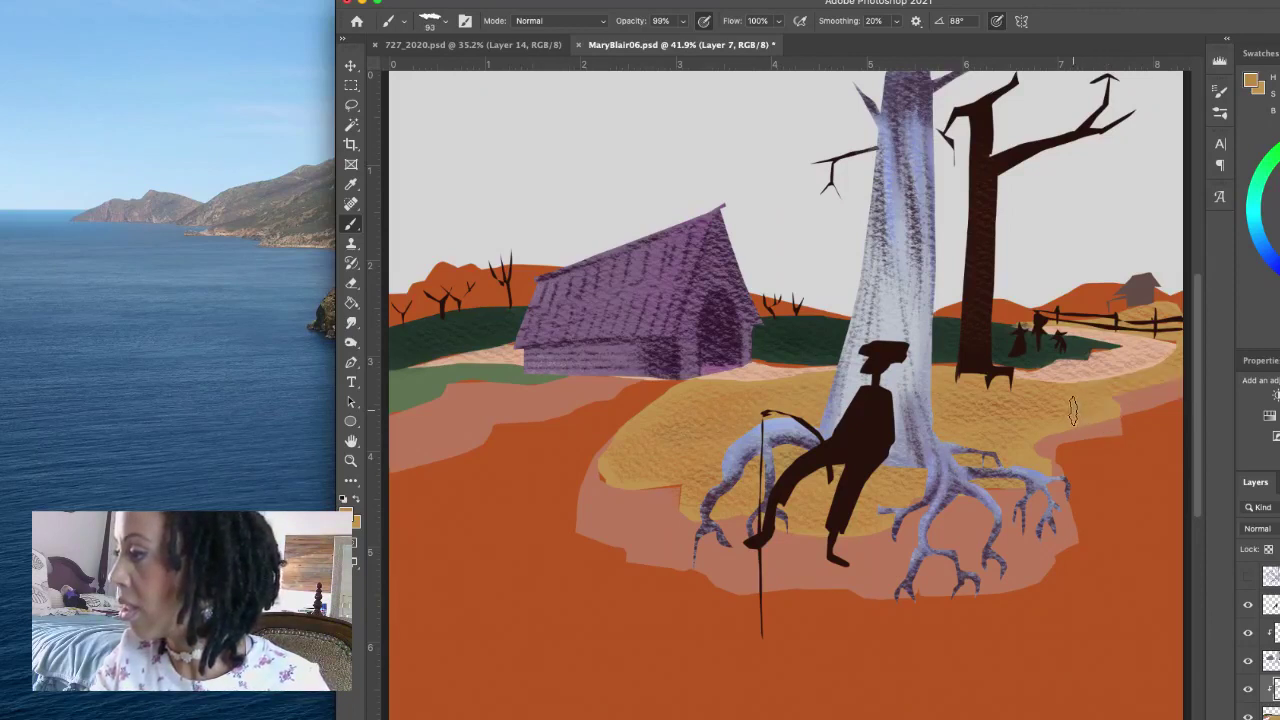
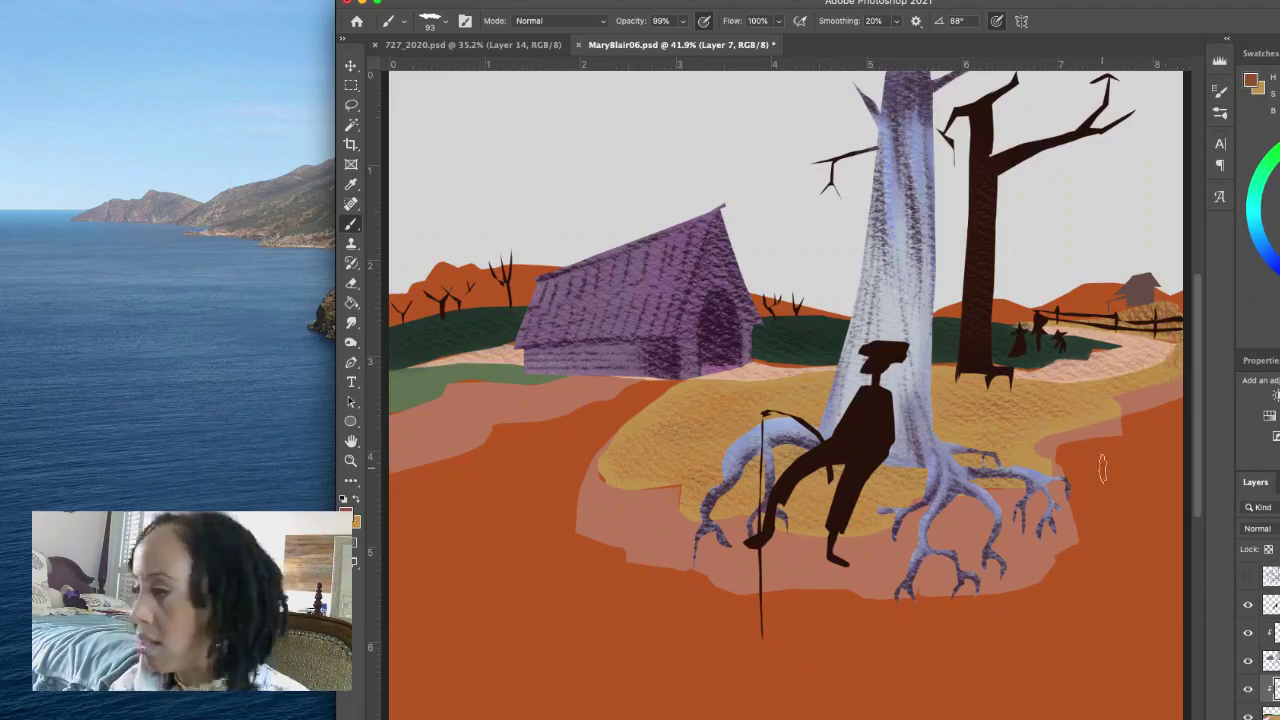
# Step: Touch up the texture along the yellow ground's far edge with the brush reduced to 37 px, and toggle the ground layer's visibility to compare
pyautogui.keyDown('ctrl'); pyautogui.keyDown('alt'); pyautogui.moveTo(1113, 462); pyautogui.dragTo(1097, 462); pyautogui.keyUp('alt'); pyautogui.keyUp('ctrl')
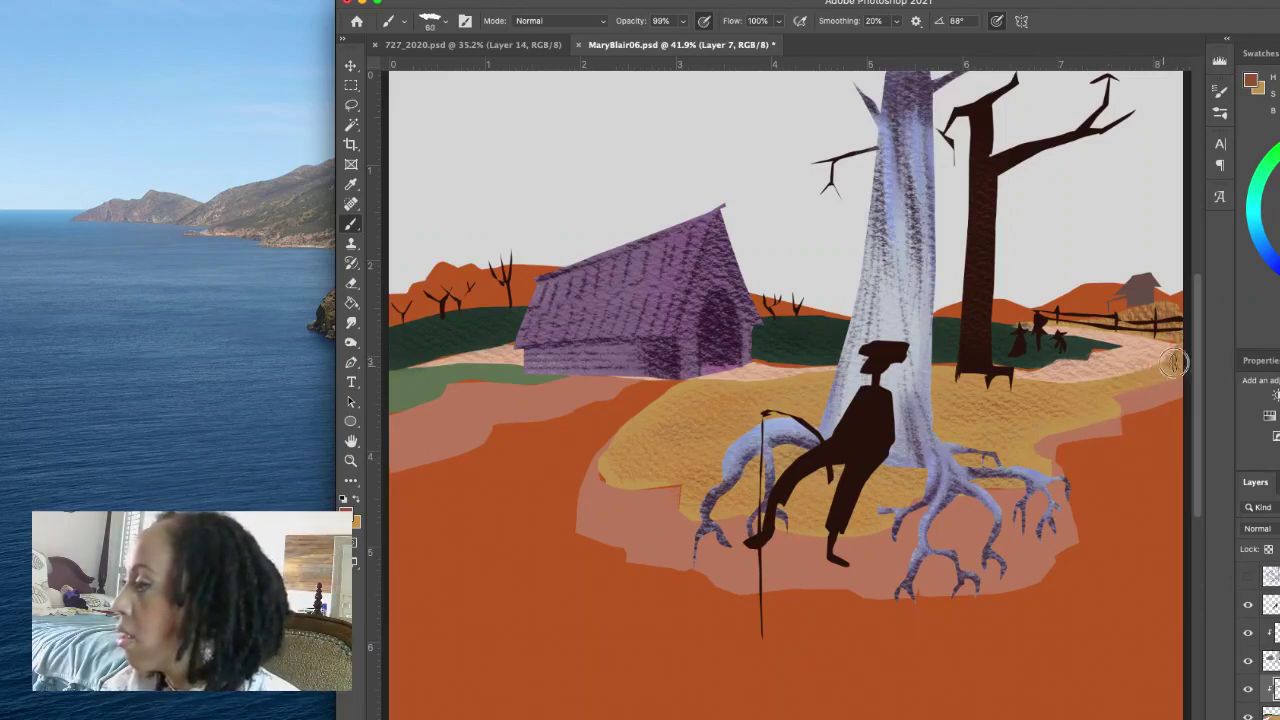
pyautogui.keyDown('ctrl'); pyautogui.keyDown('alt'); pyautogui.moveTo(1152, 378); pyautogui.dragTo(1140, 378); pyautogui.keyUp('alt'); pyautogui.keyUp('ctrl')
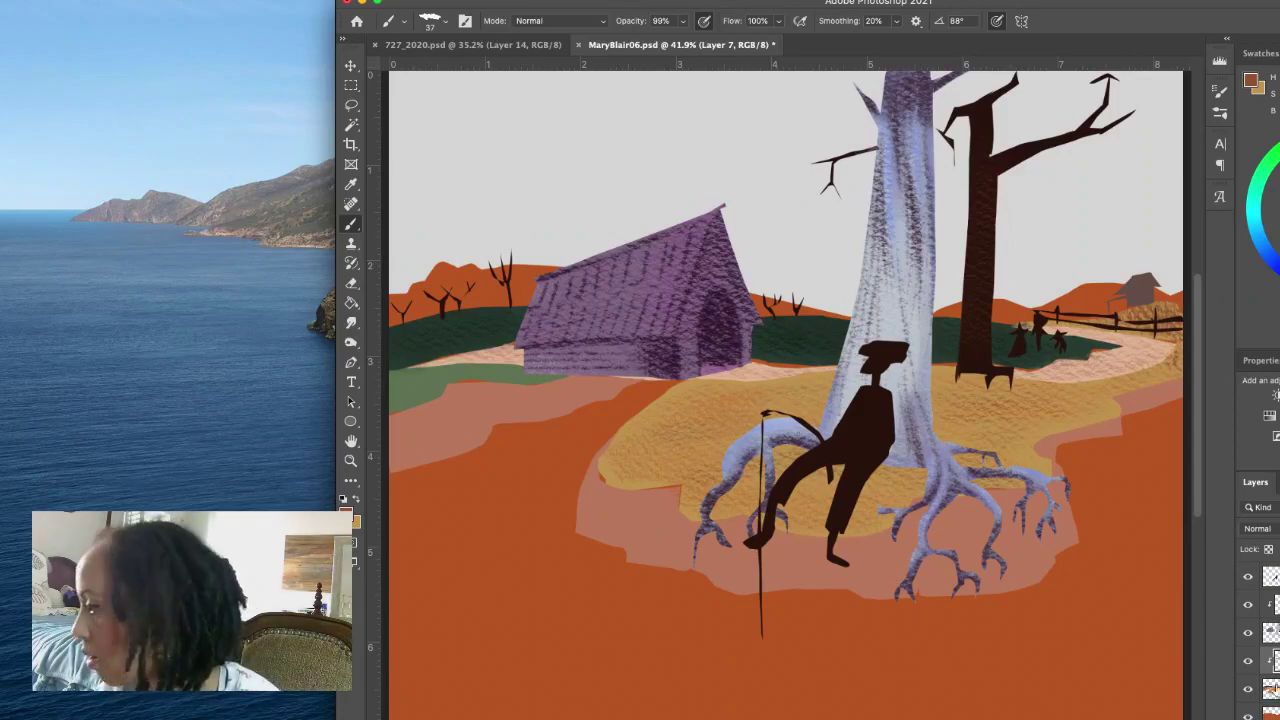
pyautogui.click(1248, 690)
pyautogui.click(1248, 692)
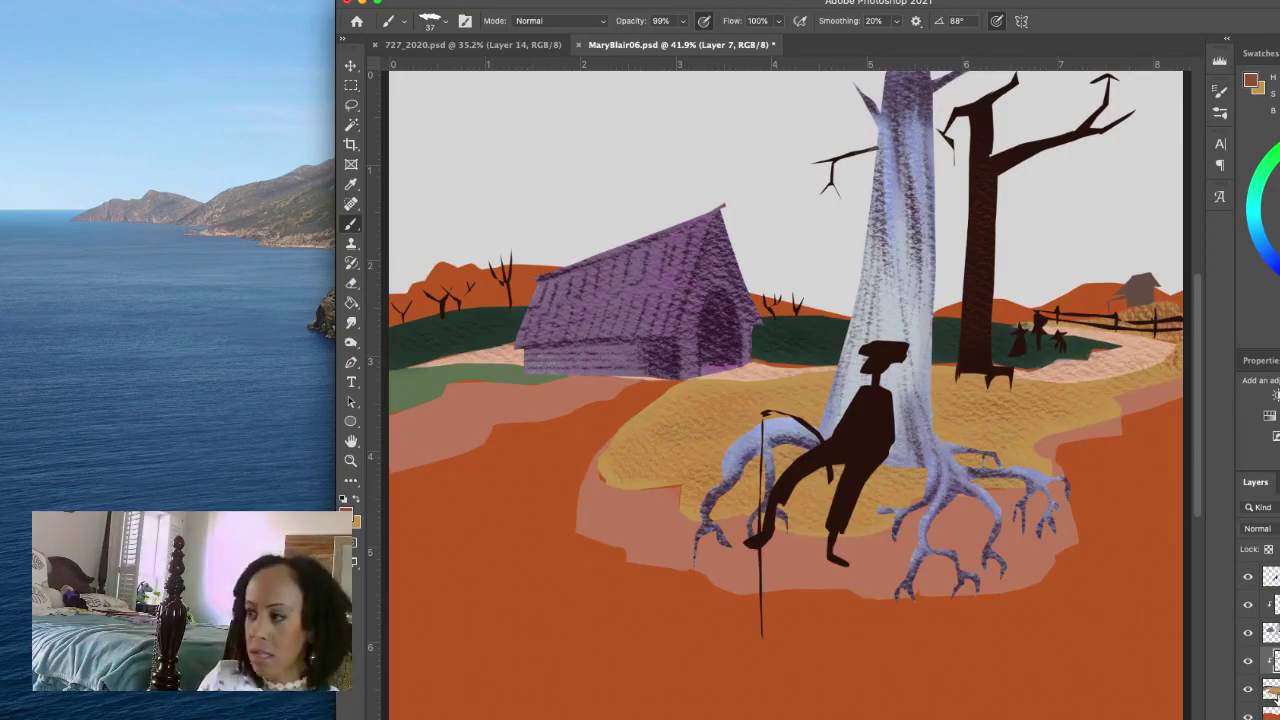
pyautogui.click(1248, 692)
pyautogui.click(1248, 692)
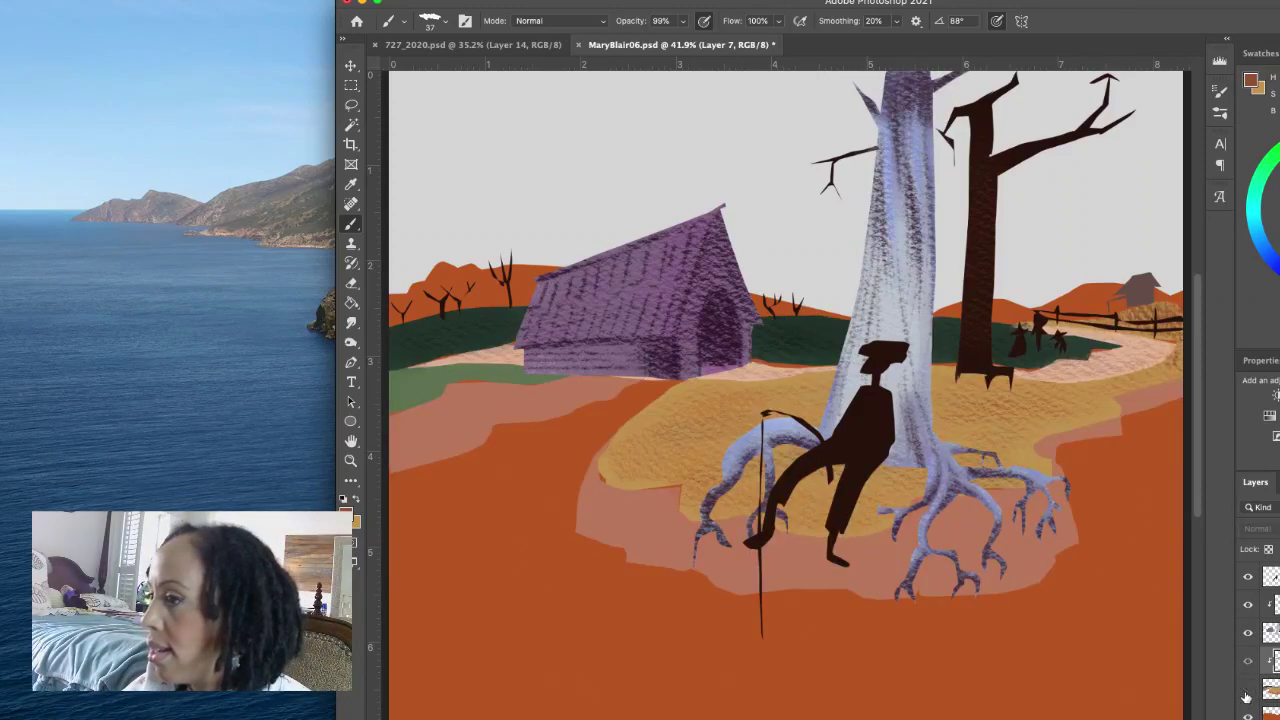
pyautogui.click(1248, 692)
pyautogui.click(1248, 692)
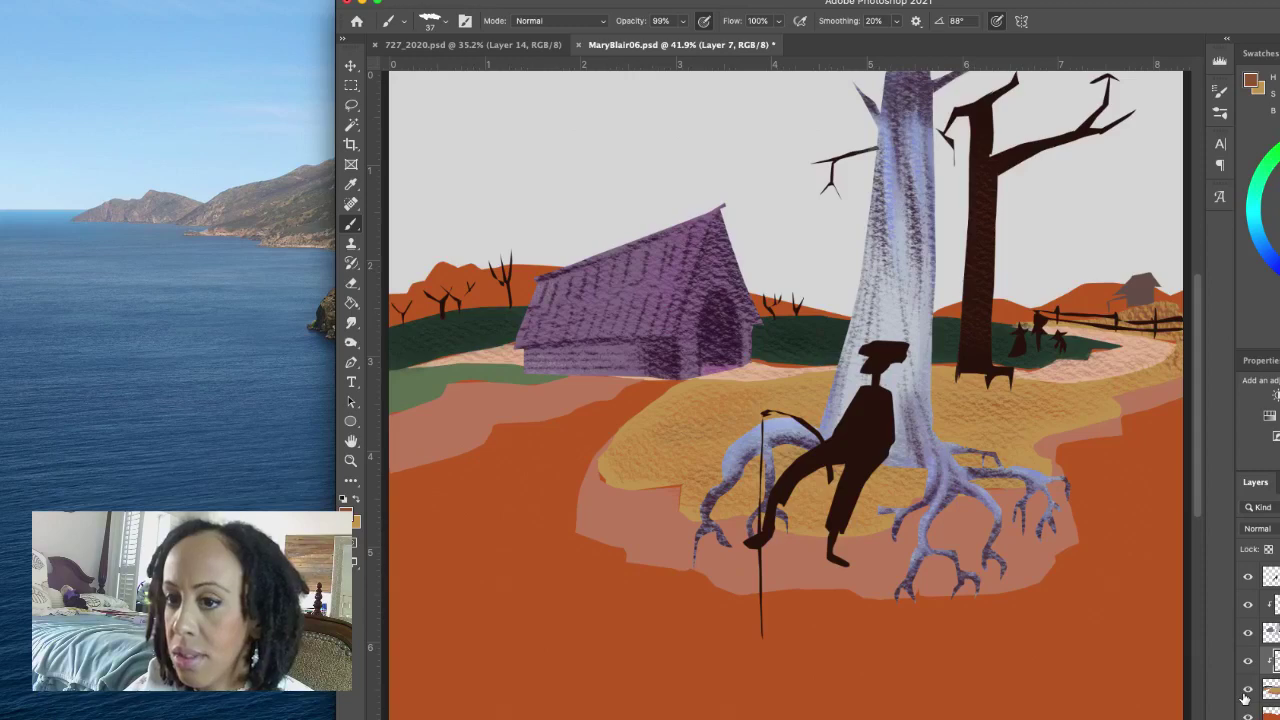
# Step: Brush dark green texture at 37 px and lighter green strokes at 20 px over the light green strip beside the barn, checking the ground layer's visibility
pyautogui.keyDown('alt'); pyautogui.click(438, 377); pyautogui.keyUp('alt')
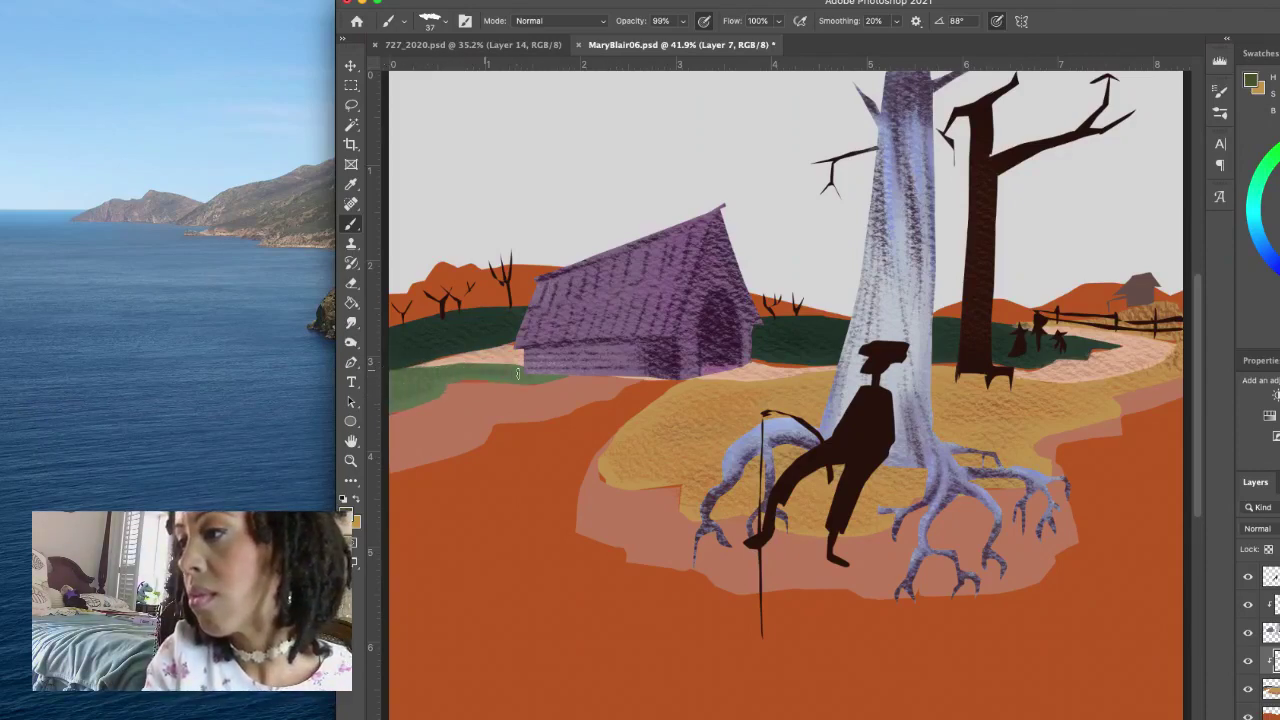
pyautogui.moveTo(518, 374)
pyautogui.mouseDown()
pyautogui.moveTo(483, 376)
pyautogui.moveTo(546, 377)
pyautogui.moveTo(437, 379)
pyautogui.moveTo(451, 374)
pyautogui.moveTo(398, 403)
pyautogui.moveTo(426, 371)
pyautogui.mouseUp()
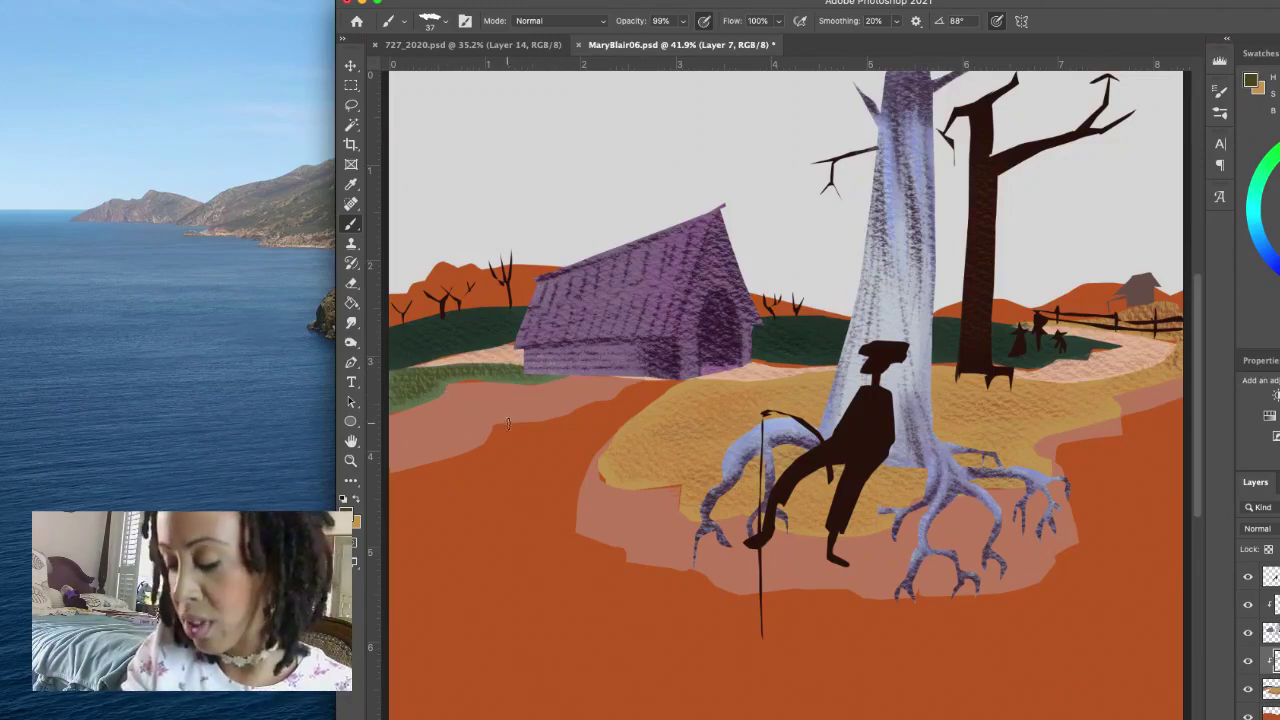
pyautogui.moveTo(464, 391); pyautogui.dragTo(456, 391)
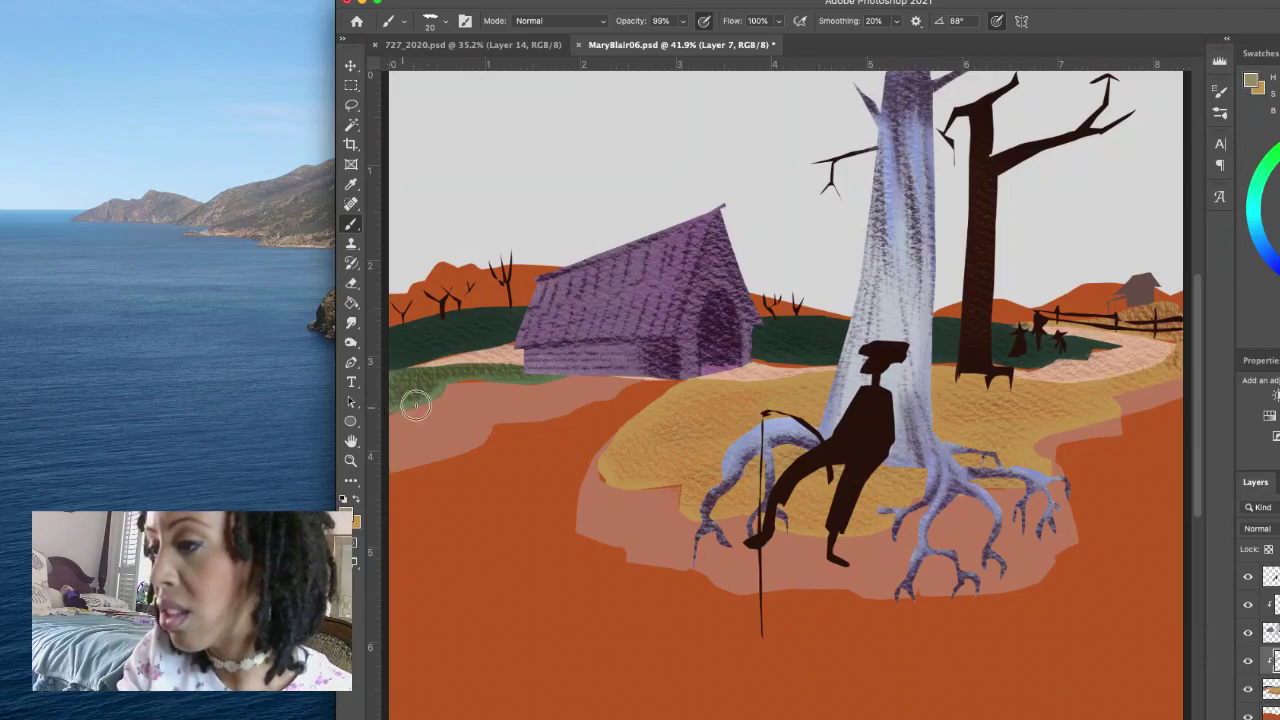
pyautogui.moveTo(440, 393)
pyautogui.mouseDown()
pyautogui.moveTo(463, 379)
pyautogui.moveTo(556, 378)
pyautogui.mouseUp()
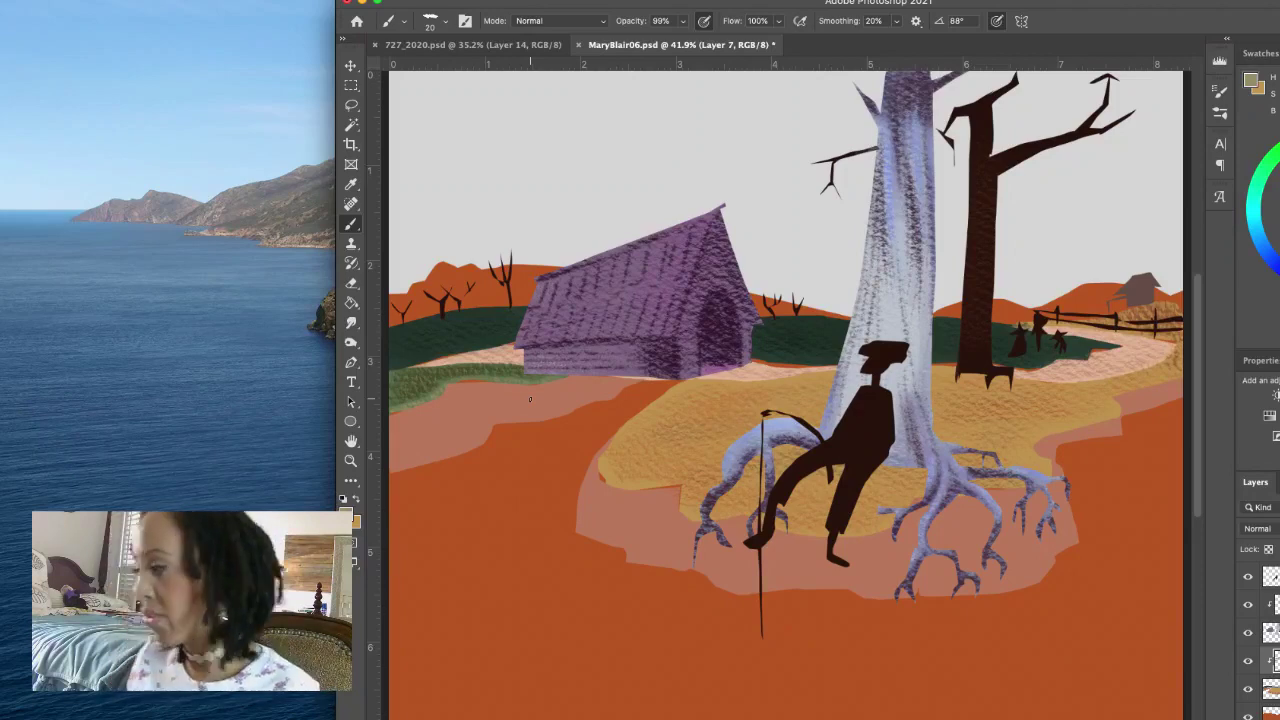
pyautogui.click(1248, 690)
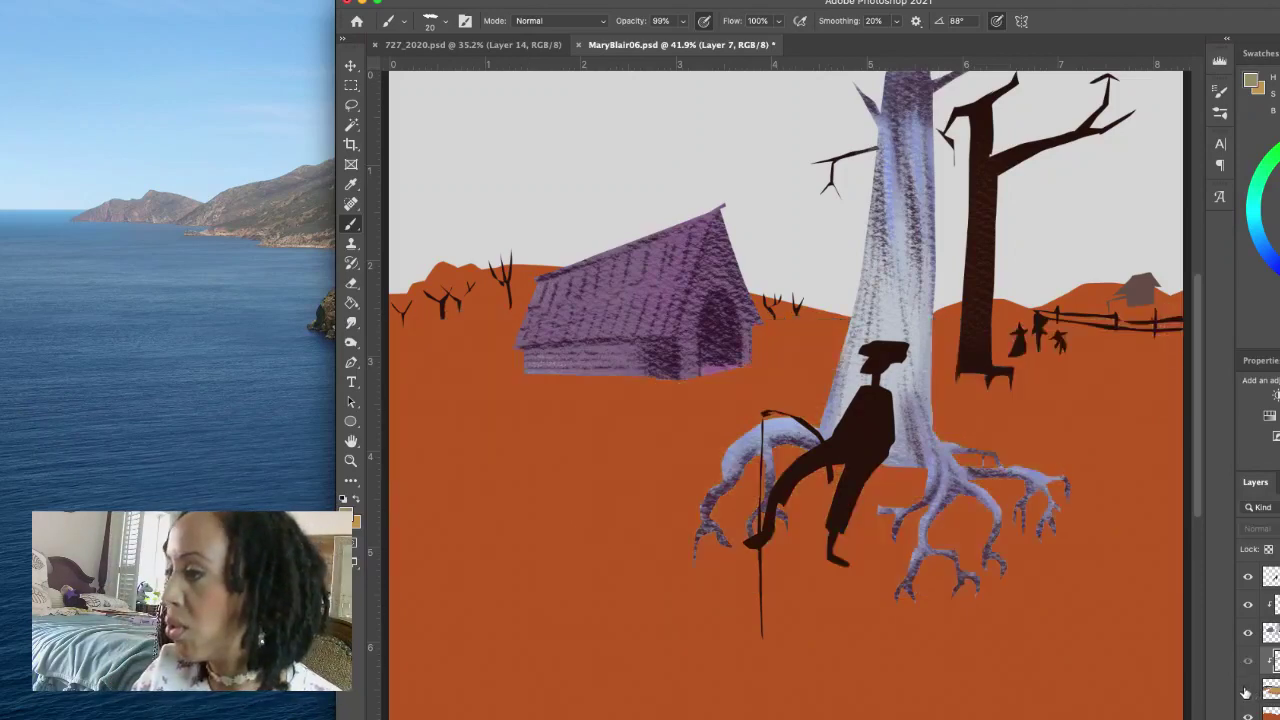
pyautogui.click(1247, 690)
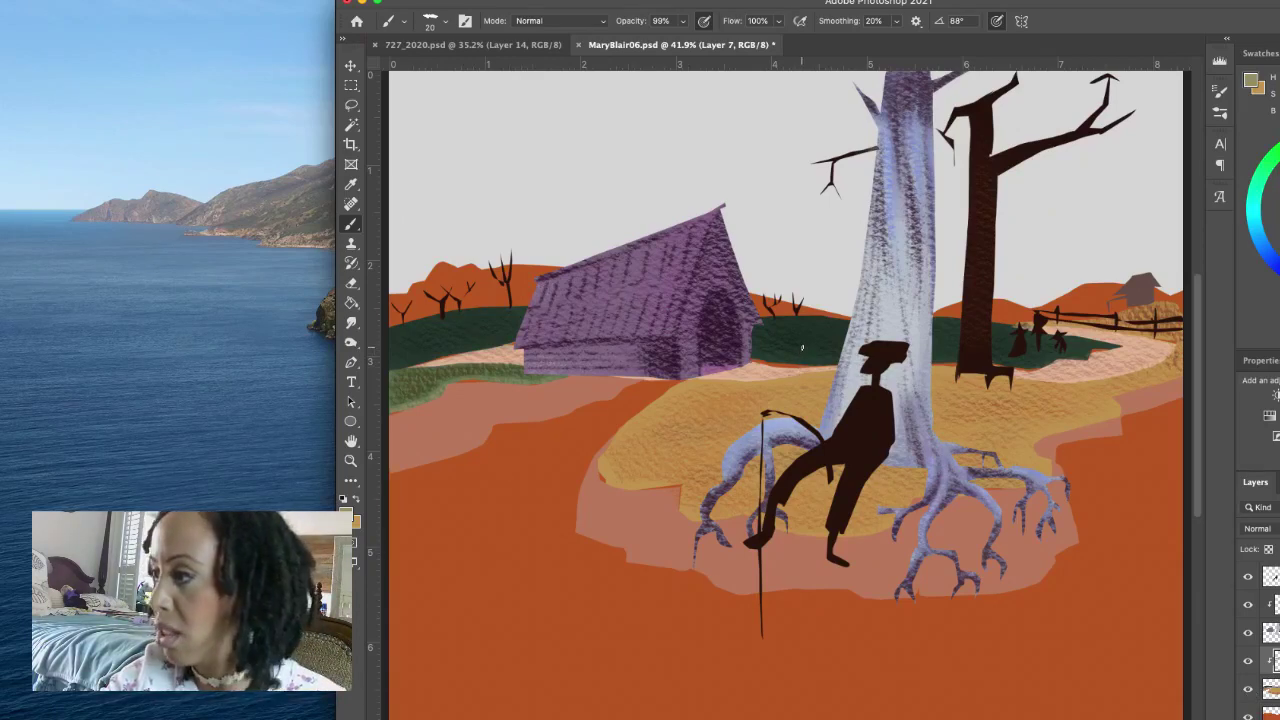
# Step: Dab very dark green marks across the dark green hedge at 20 px, and toggle the ground layer's visibility to compare
pyautogui.press('x')
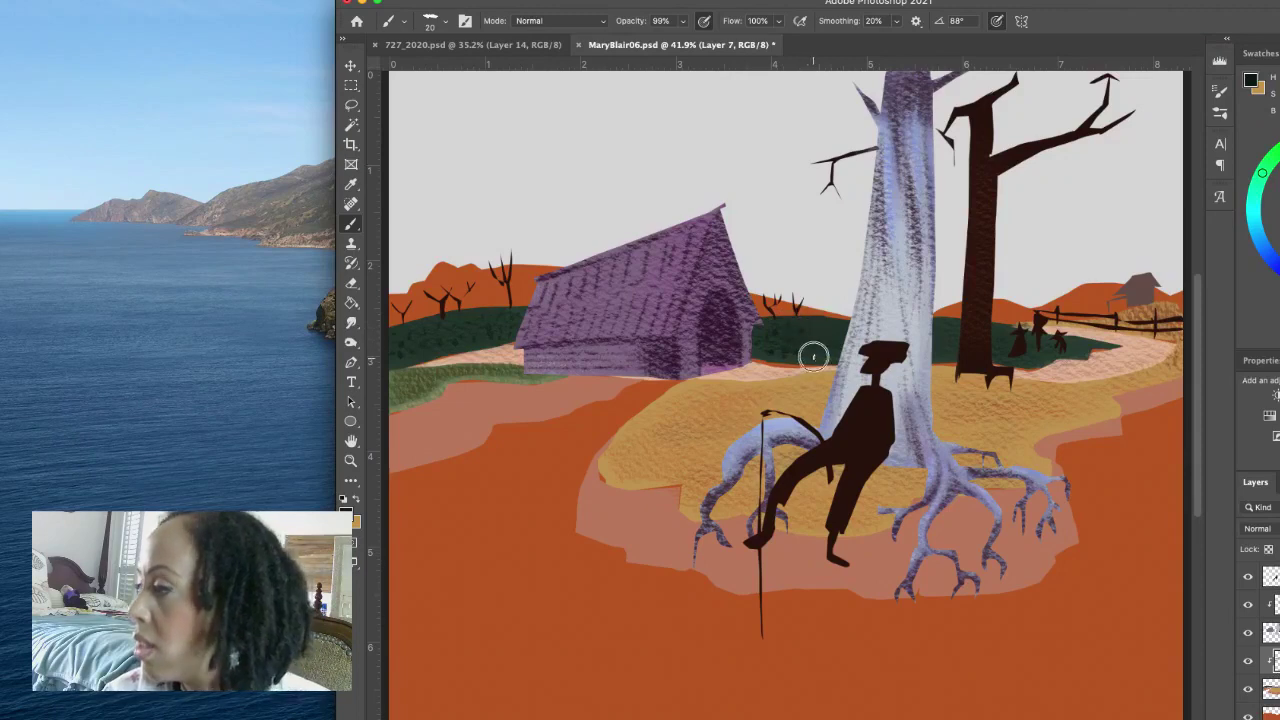
pyautogui.click(1247, 691)
pyautogui.click(1247, 691)
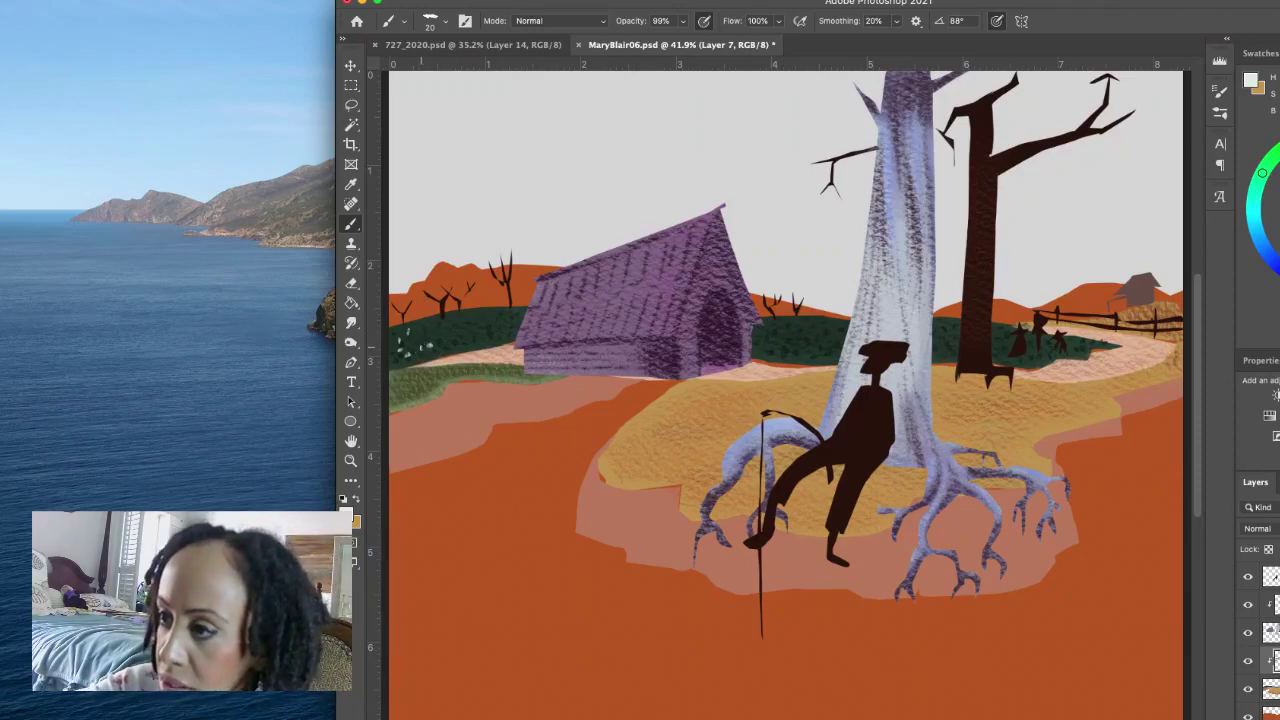
# Step: Dab small white blossom dots with the 20 px brush across the hedge between the canvas edge and the barn's rear
pyautogui.click(419, 330)
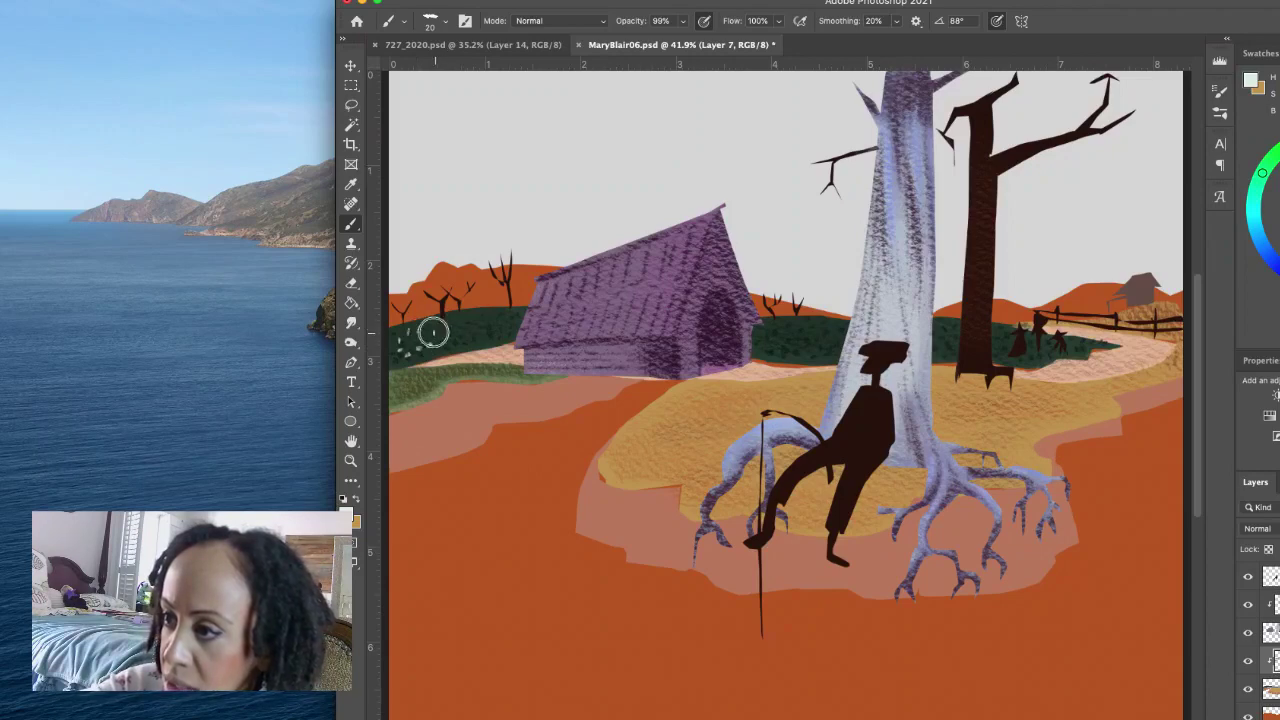
pyautogui.click(433, 323)
pyautogui.click(446, 335)
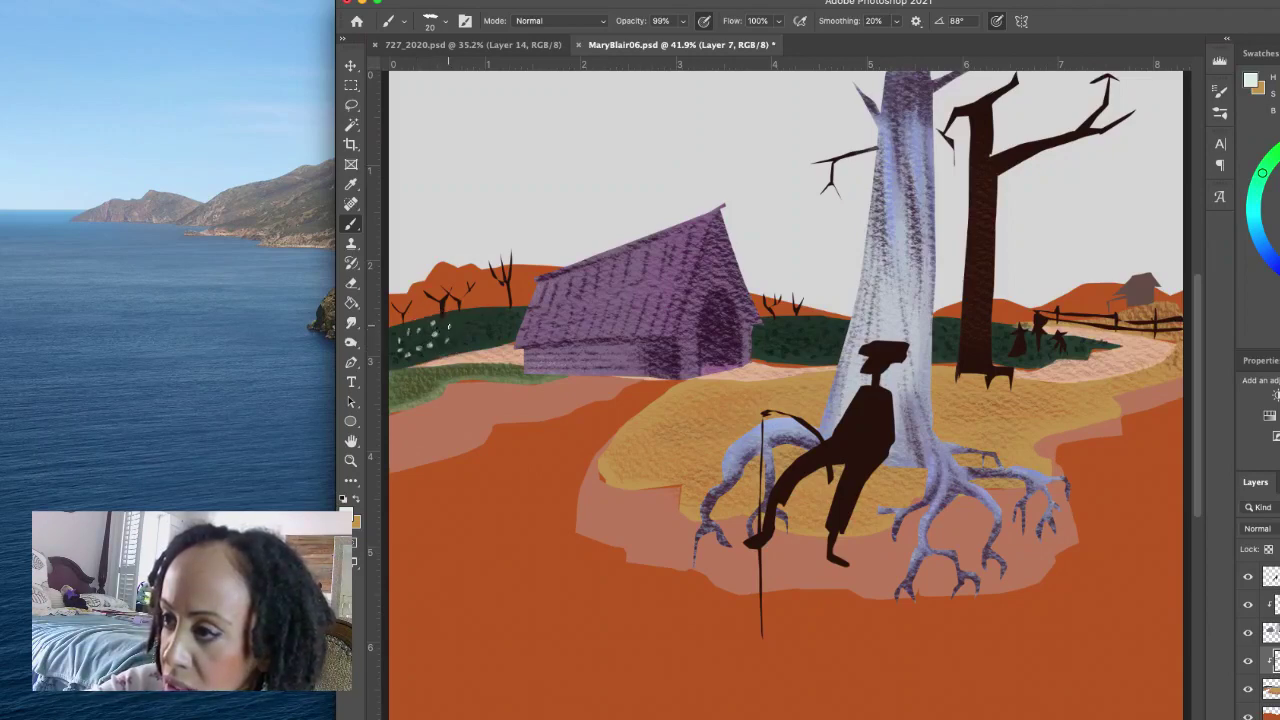
pyautogui.click(440, 325)
pyautogui.click(452, 318)
pyautogui.click(456, 330)
pyautogui.click(455, 330)
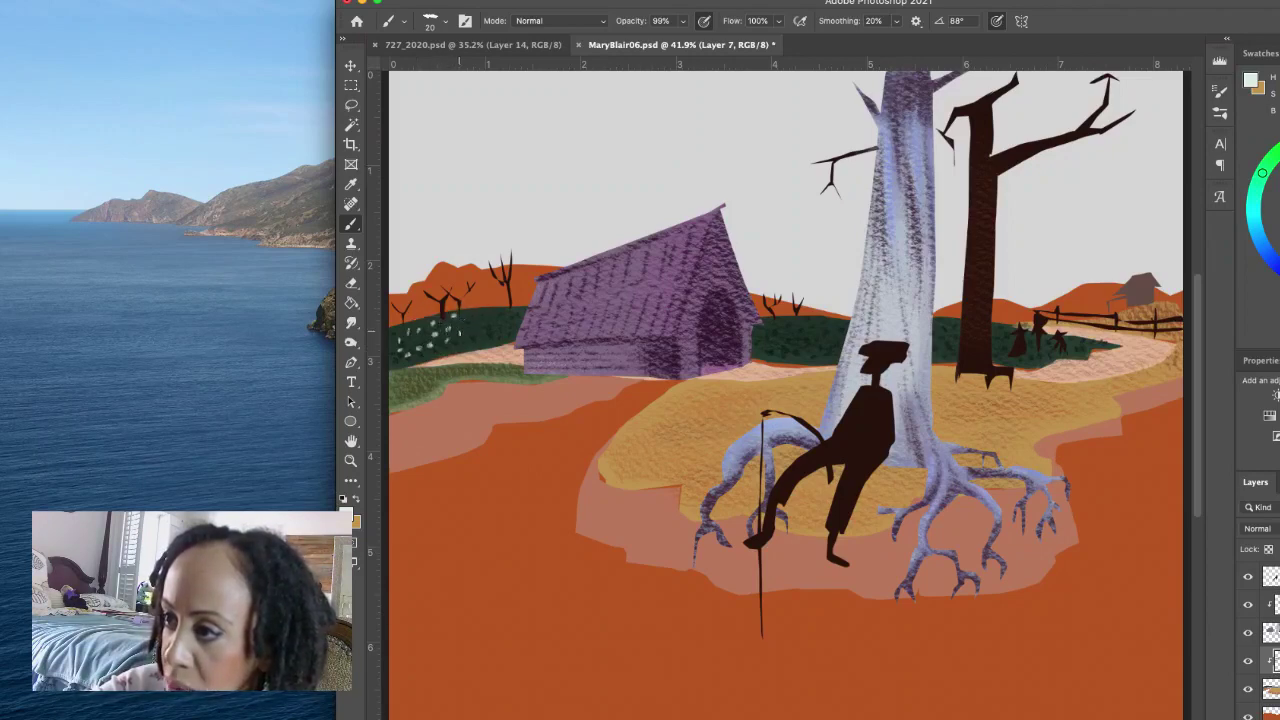
pyautogui.click(466, 334)
pyautogui.click(466, 328)
pyautogui.click(472, 330)
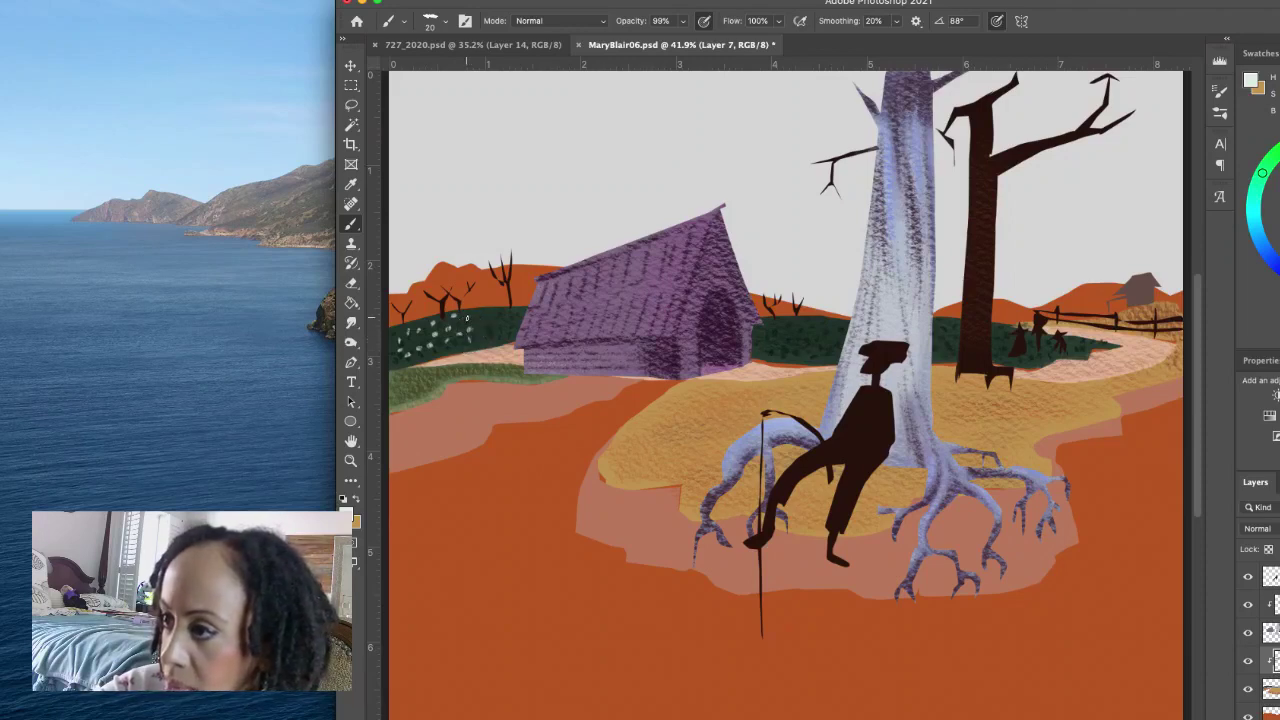
pyautogui.click(466, 320)
pyautogui.click(462, 312)
pyautogui.click(480, 318)
pyautogui.click(484, 326)
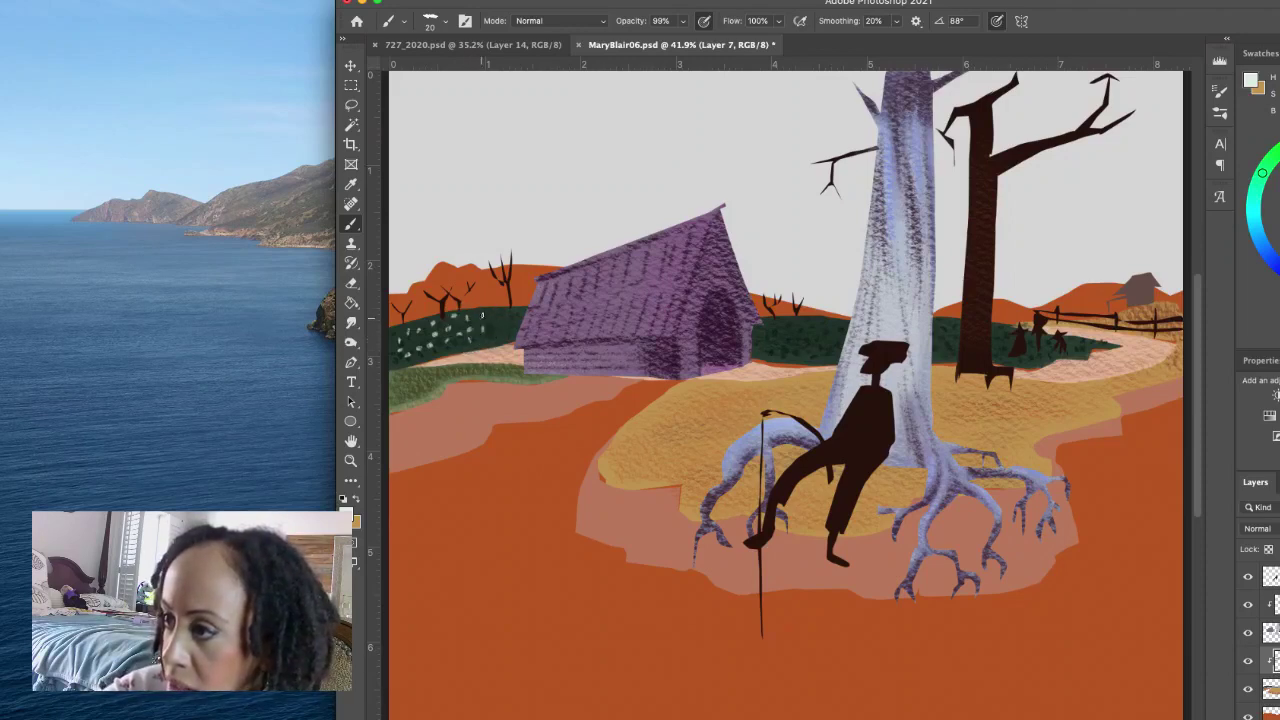
pyautogui.click(491, 314)
pyautogui.click(495, 330)
pyautogui.click(498, 332)
pyautogui.click(506, 334)
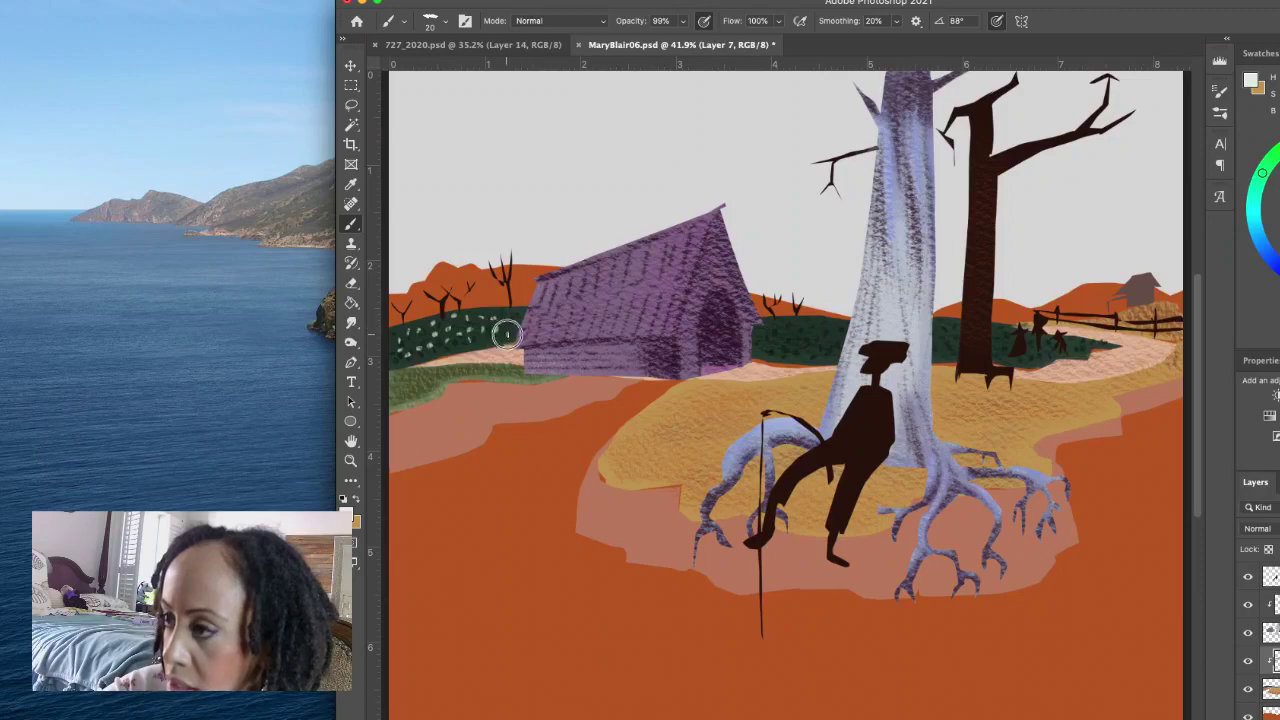
pyautogui.click(506, 318)
pyautogui.click(512, 323)
pyautogui.click(517, 313)
pyautogui.click(520, 315)
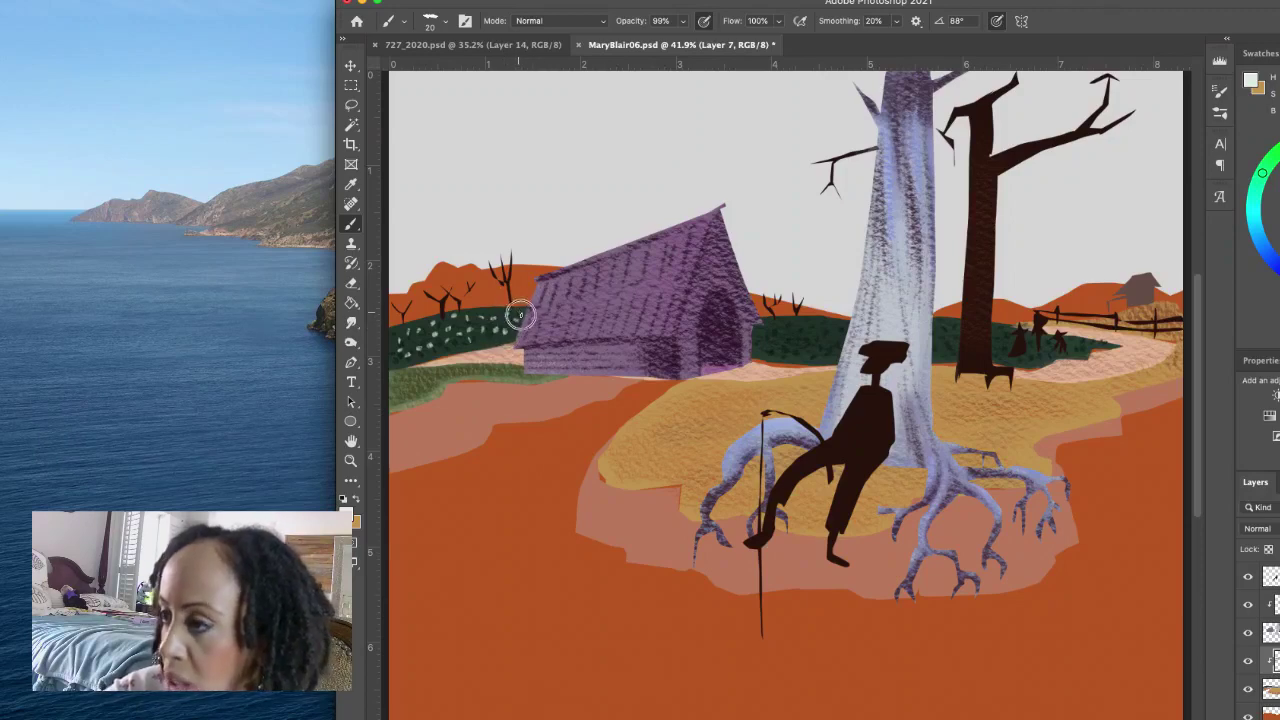
# Step: Continue the white 20 px blossom dots over the hedge from the barn's doorway side past the pale tree
pyautogui.click(762, 348)
pyautogui.click(760, 334)
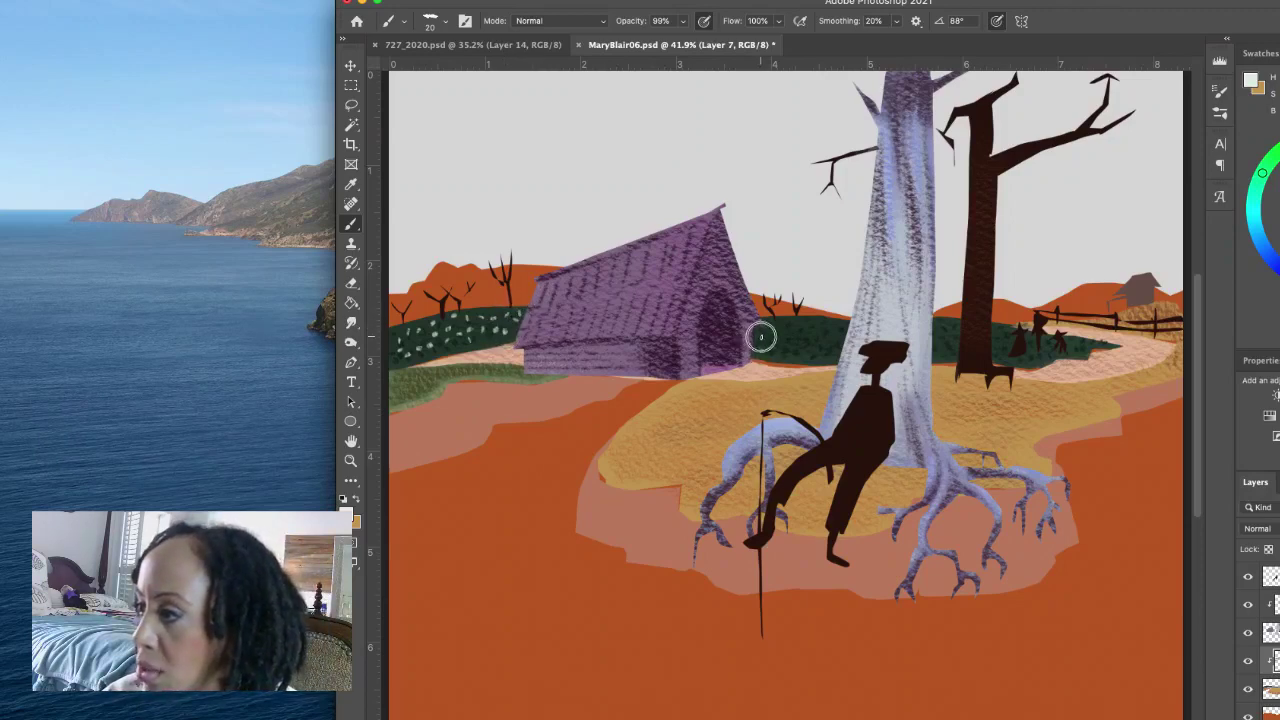
pyautogui.click(772, 346)
pyautogui.click(771, 330)
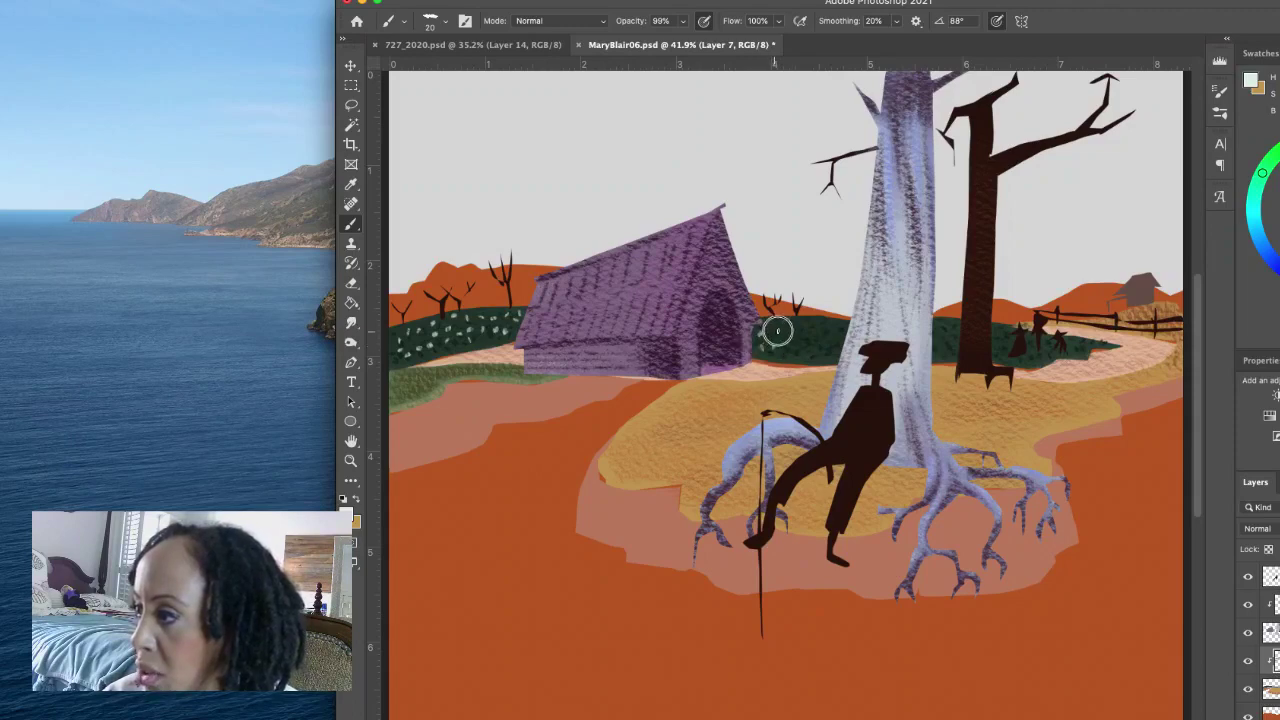
pyautogui.click(778, 336)
pyautogui.click(792, 349)
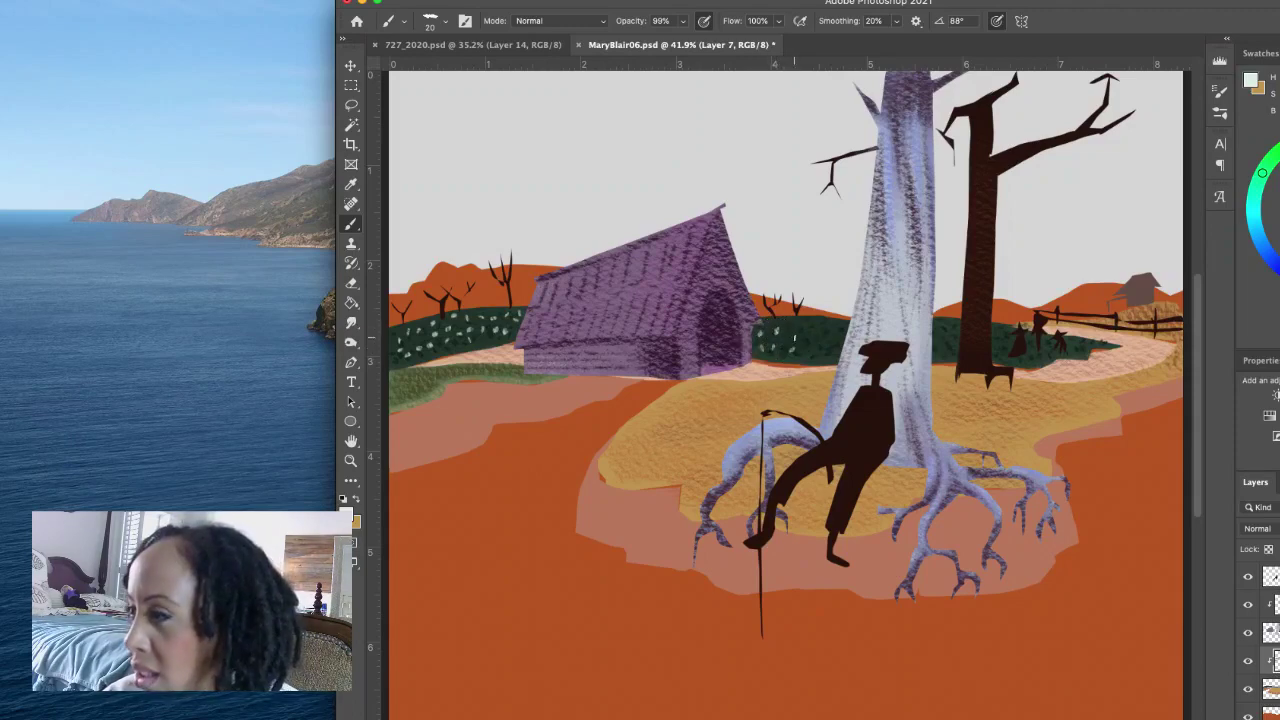
pyautogui.click(794, 336)
pyautogui.click(795, 323)
pyautogui.click(805, 351)
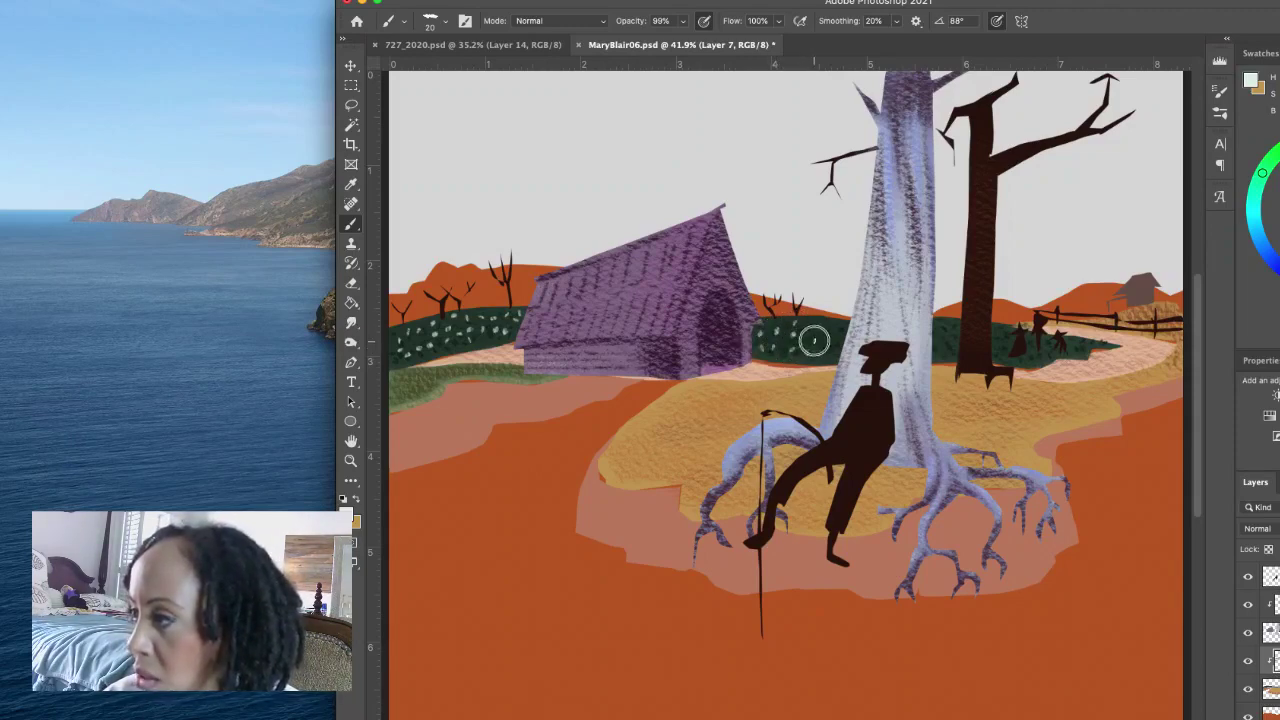
pyautogui.click(813, 340)
pyautogui.click(808, 334)
pyautogui.click(818, 326)
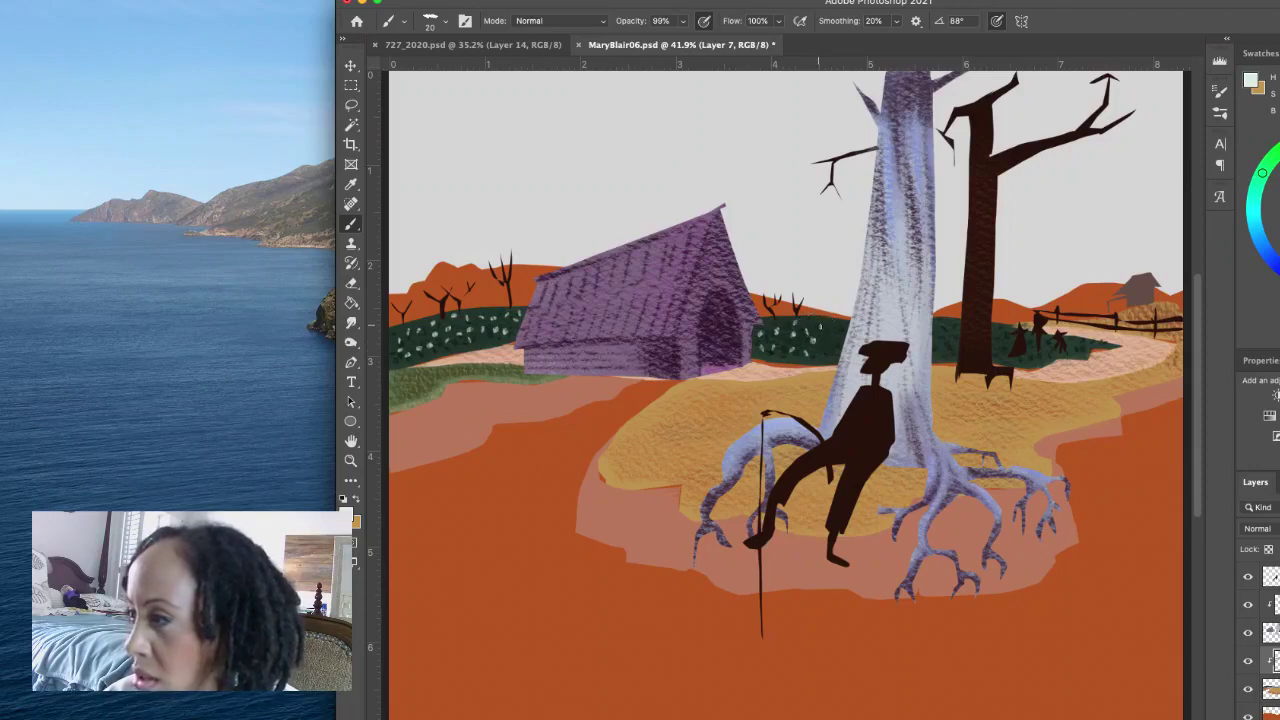
pyautogui.click(829, 345)
pyautogui.click(827, 335)
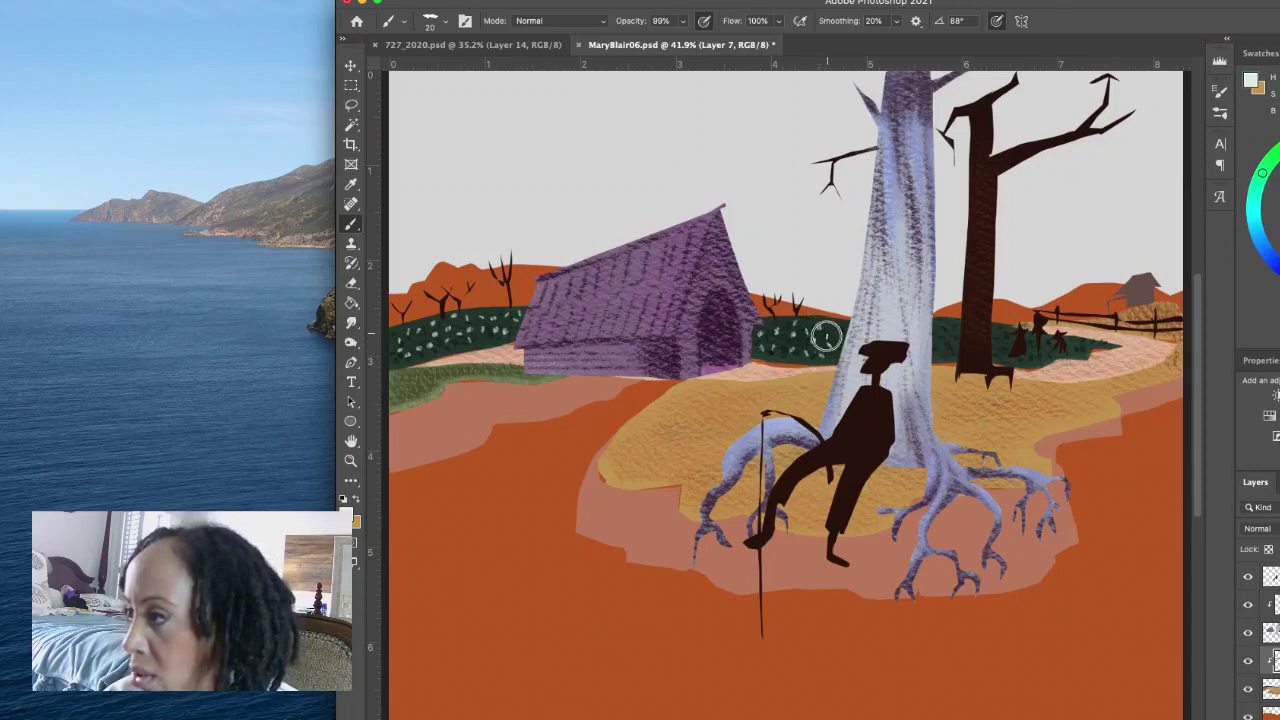
pyautogui.click(836, 326)
pyautogui.click(838, 351)
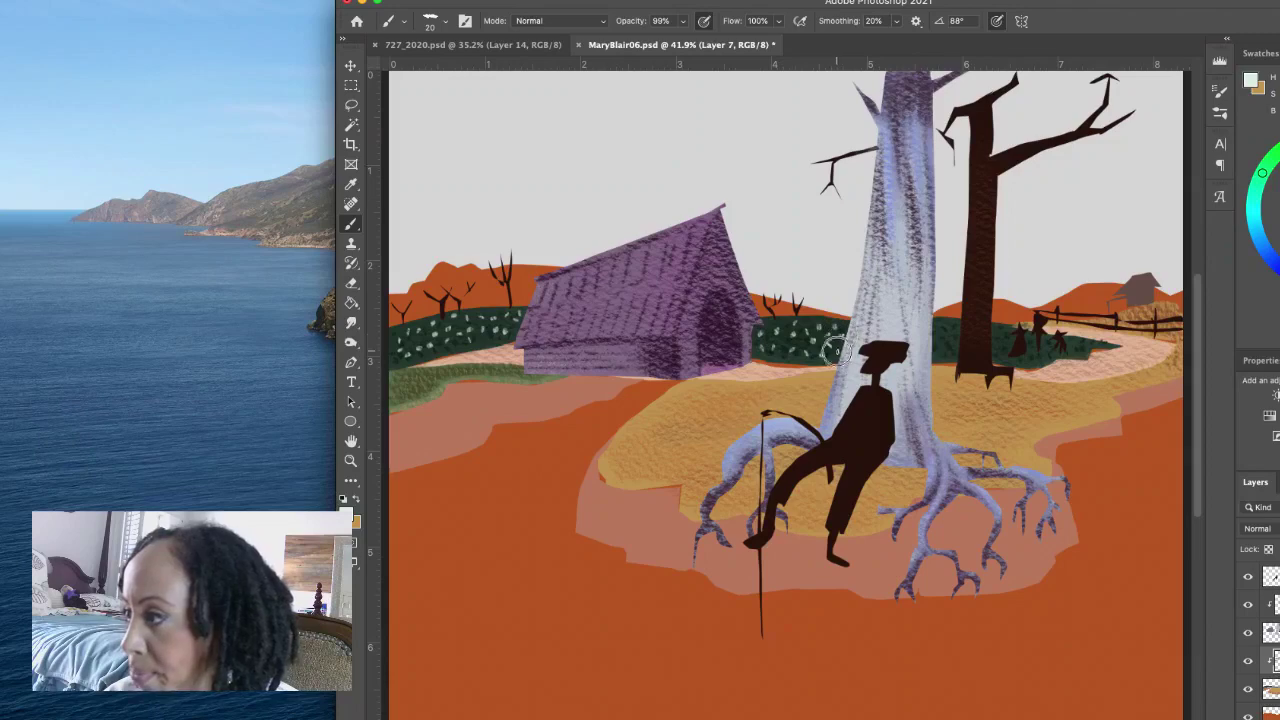
pyautogui.click(846, 339)
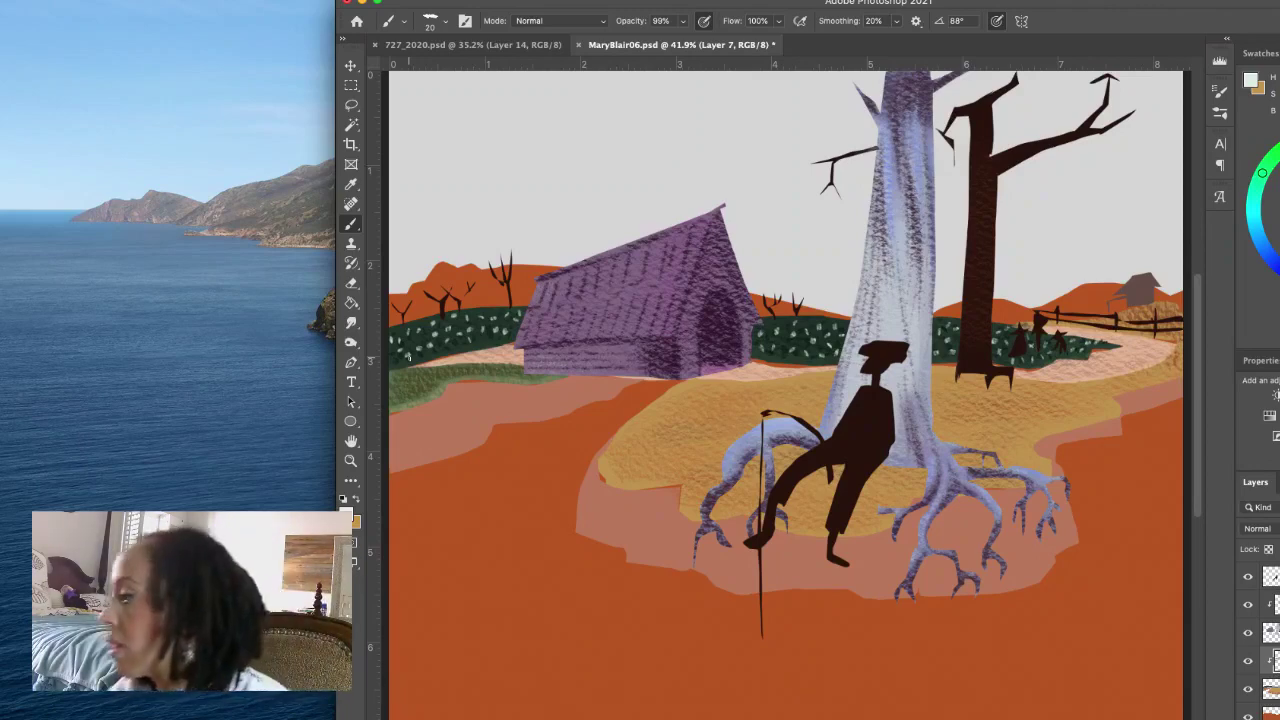
# Step: On Layer 3, touch up the hedge's edges along the path with sampled dark green and brown at 20 px, and return to Layer 7
pyautogui.click(1270, 689)
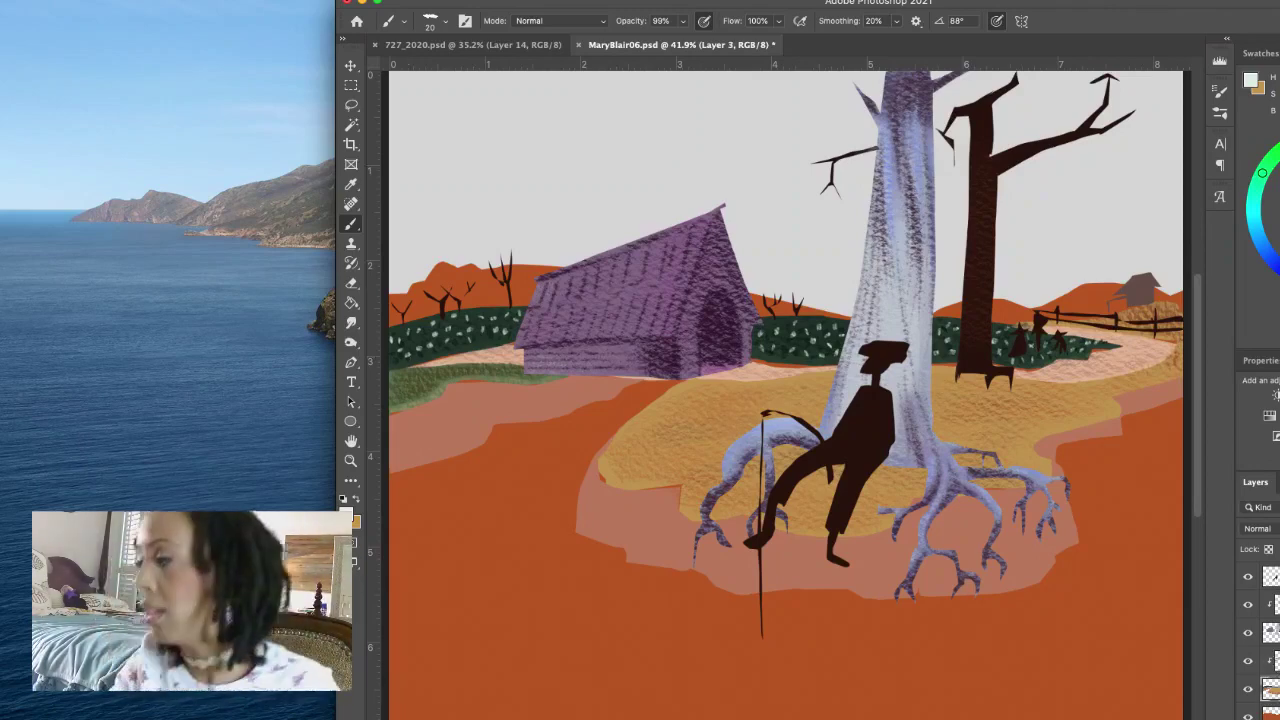
pyautogui.keyDown('alt'); pyautogui.click(755, 373); pyautogui.keyUp('alt')
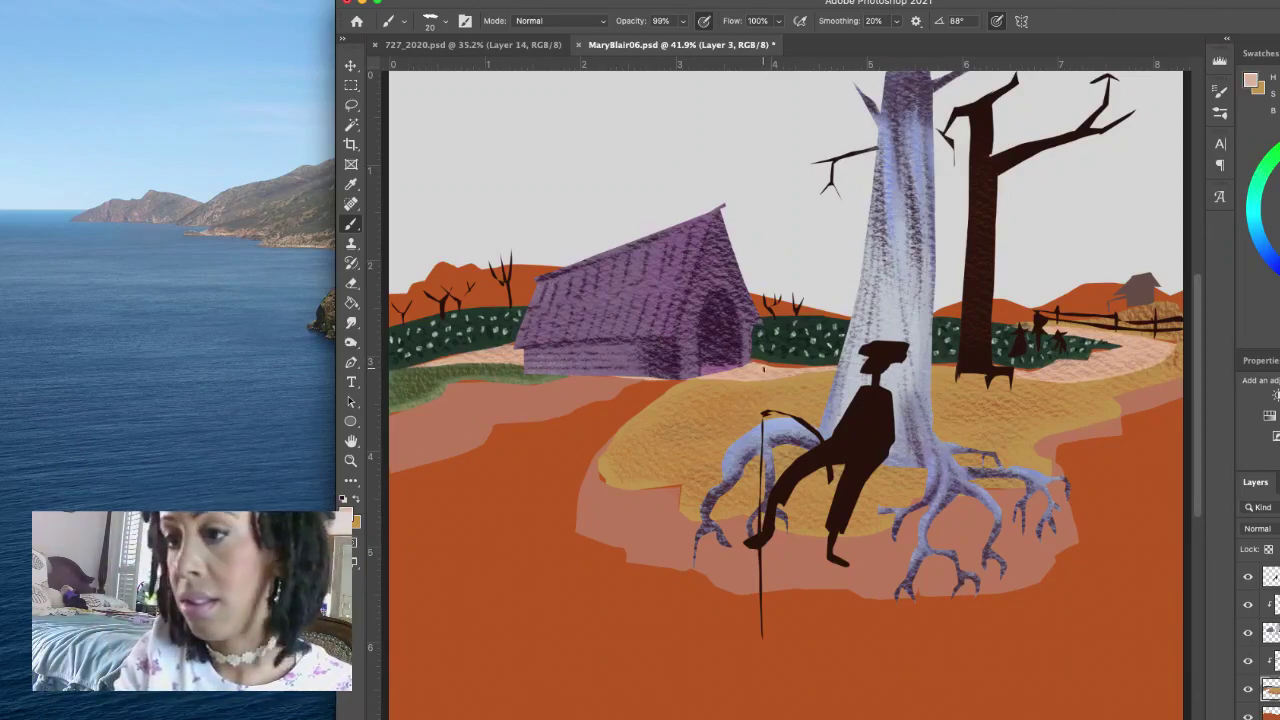
pyautogui.keyDown('alt'); pyautogui.click(790, 344); pyautogui.keyUp('alt')
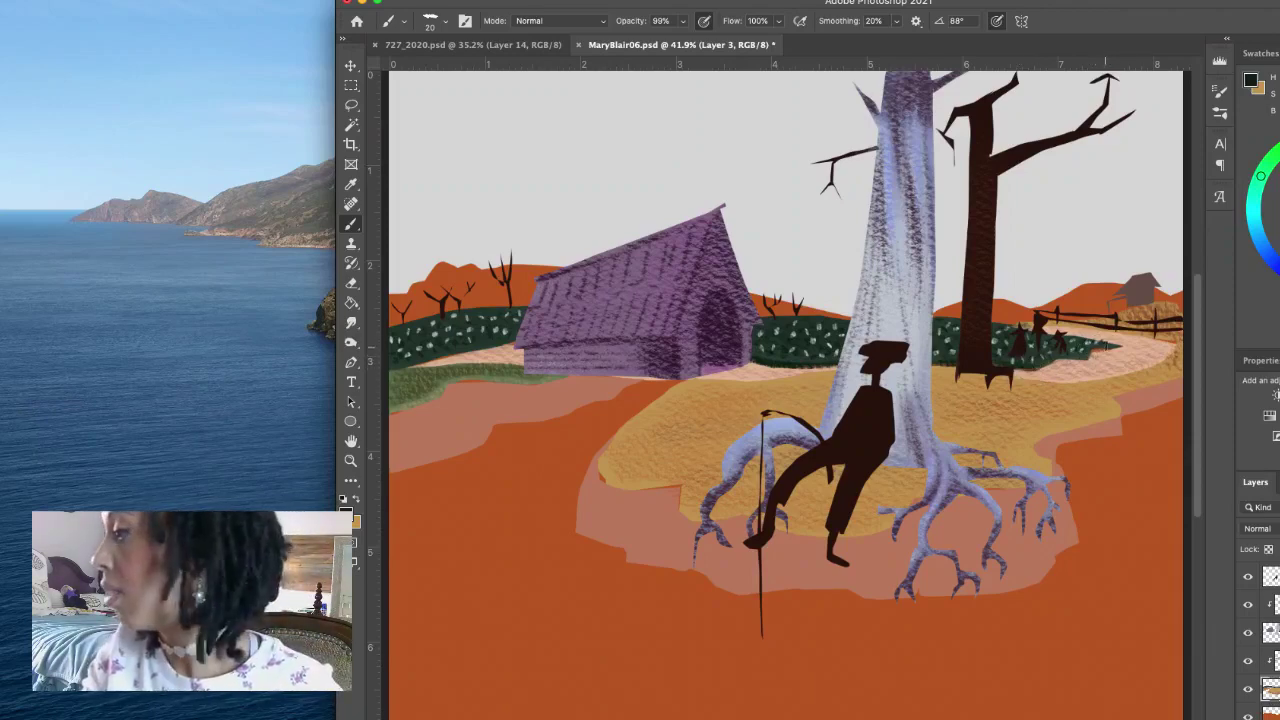
pyautogui.keyDown('alt'); pyautogui.click(1152, 316); pyautogui.keyUp('alt')
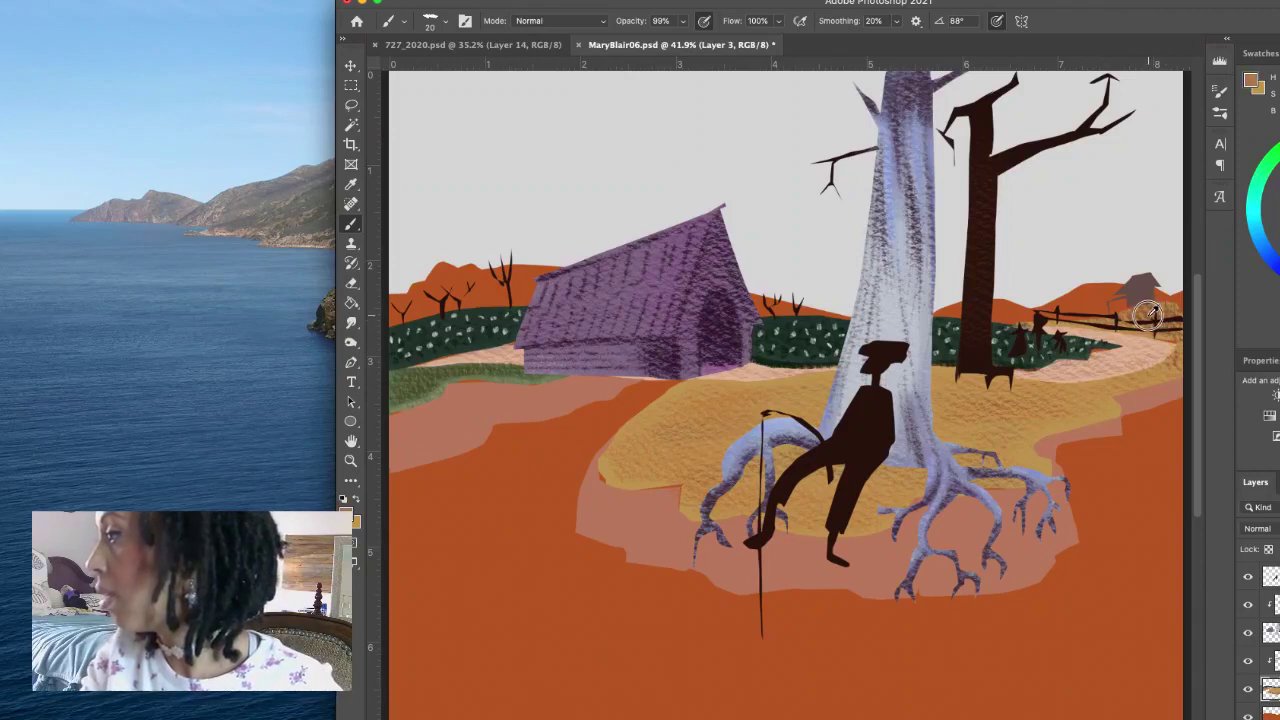
pyautogui.keyDown('alt'); pyautogui.click(1100, 348); pyautogui.keyUp('alt')
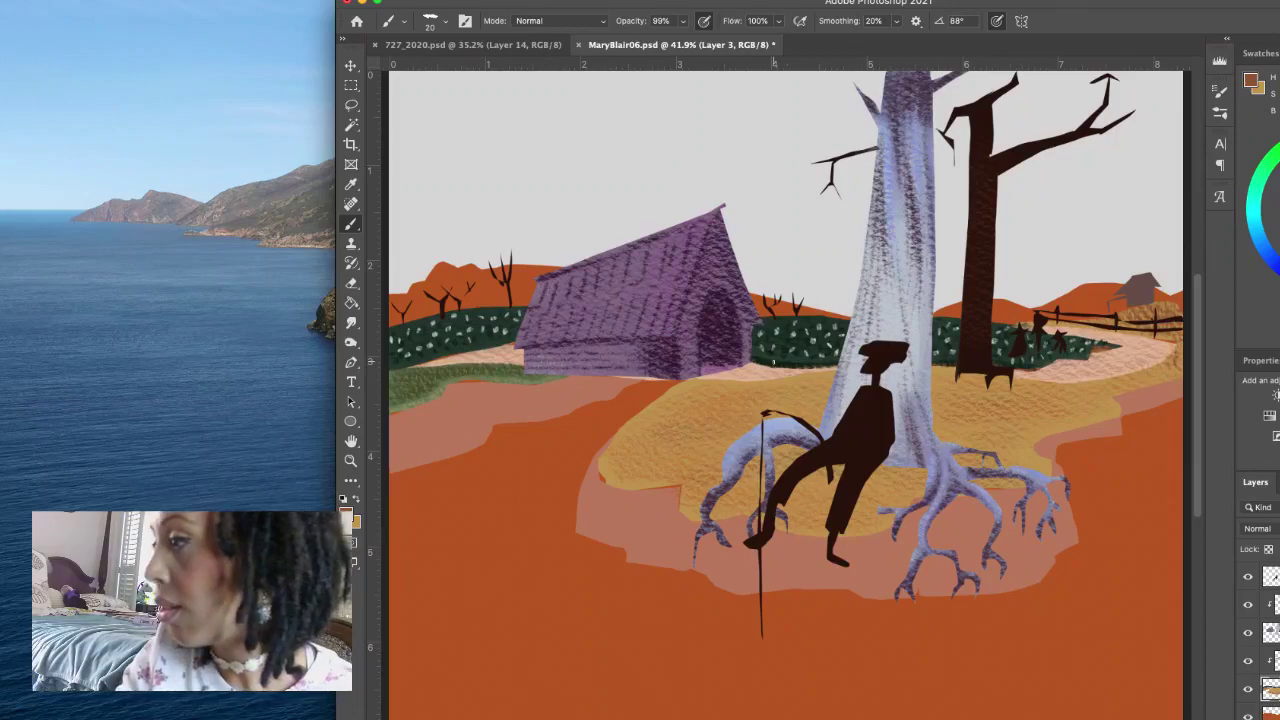
pyautogui.keyDown('alt'); pyautogui.click(773, 357); pyautogui.keyUp('alt')
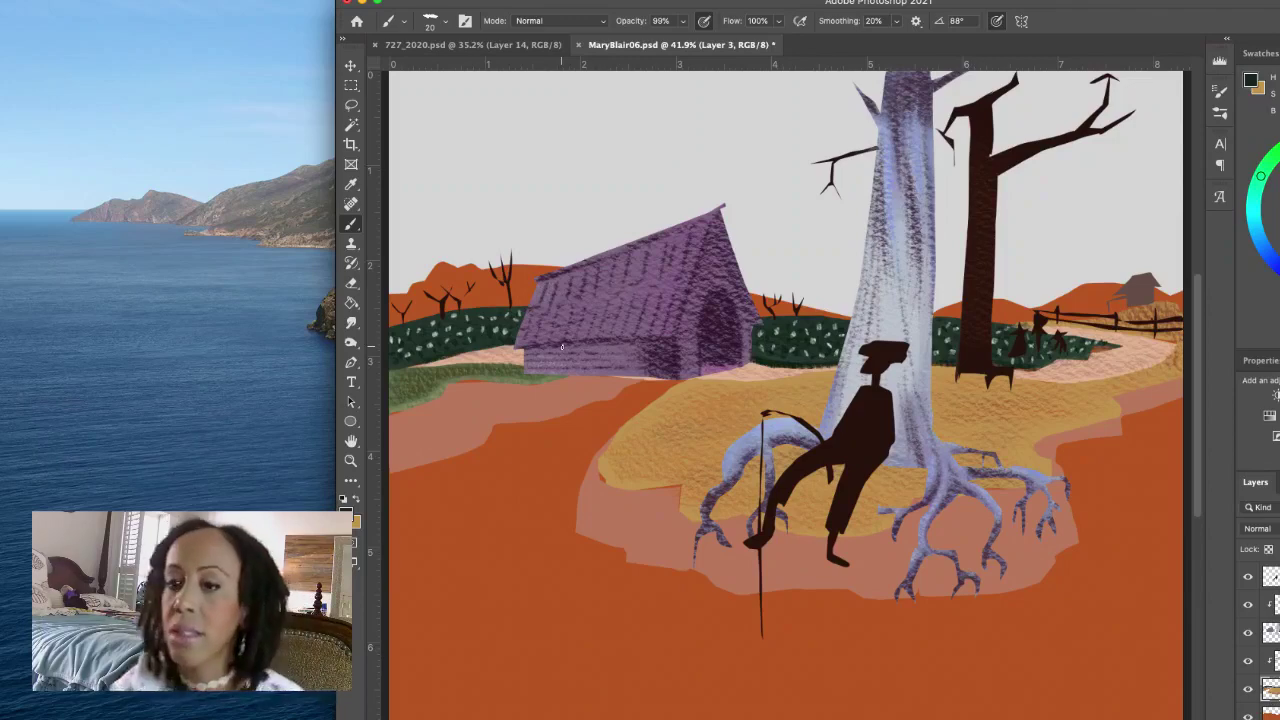
pyautogui.click(1272, 660)
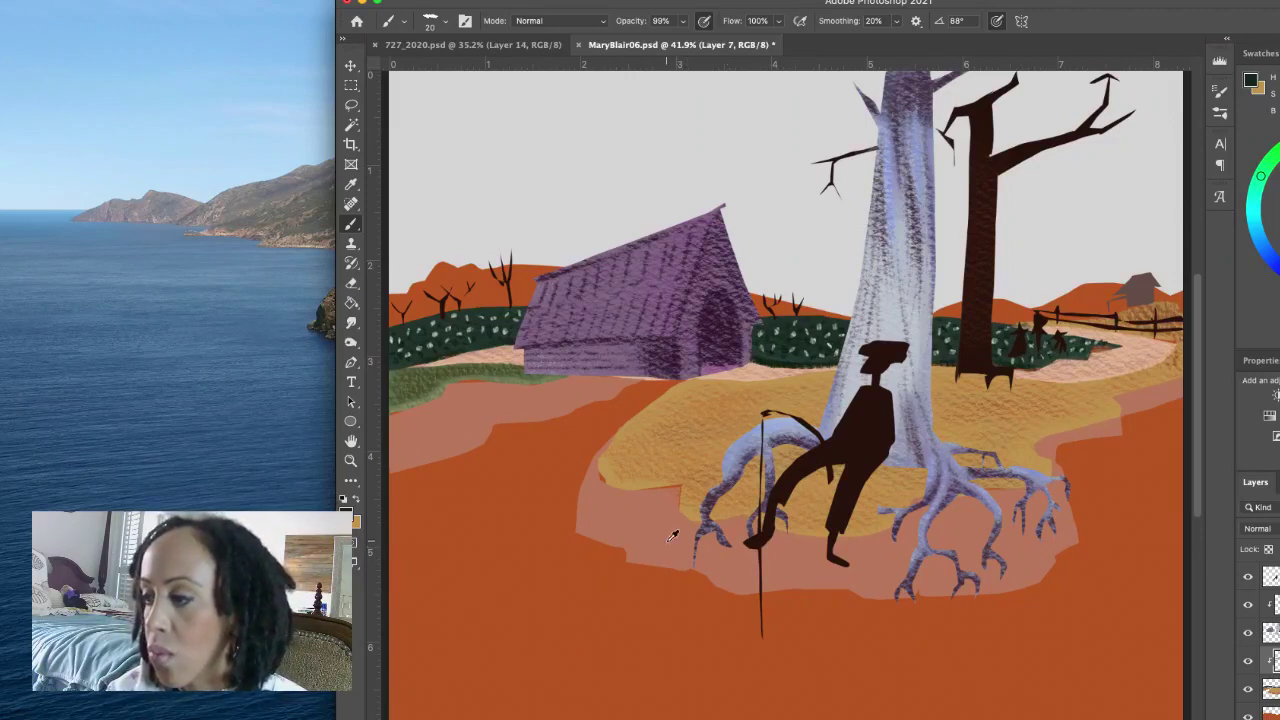
# Step: Load the recently used 157 px brush in place of the 20 px one
pyautogui.click(440, 24)
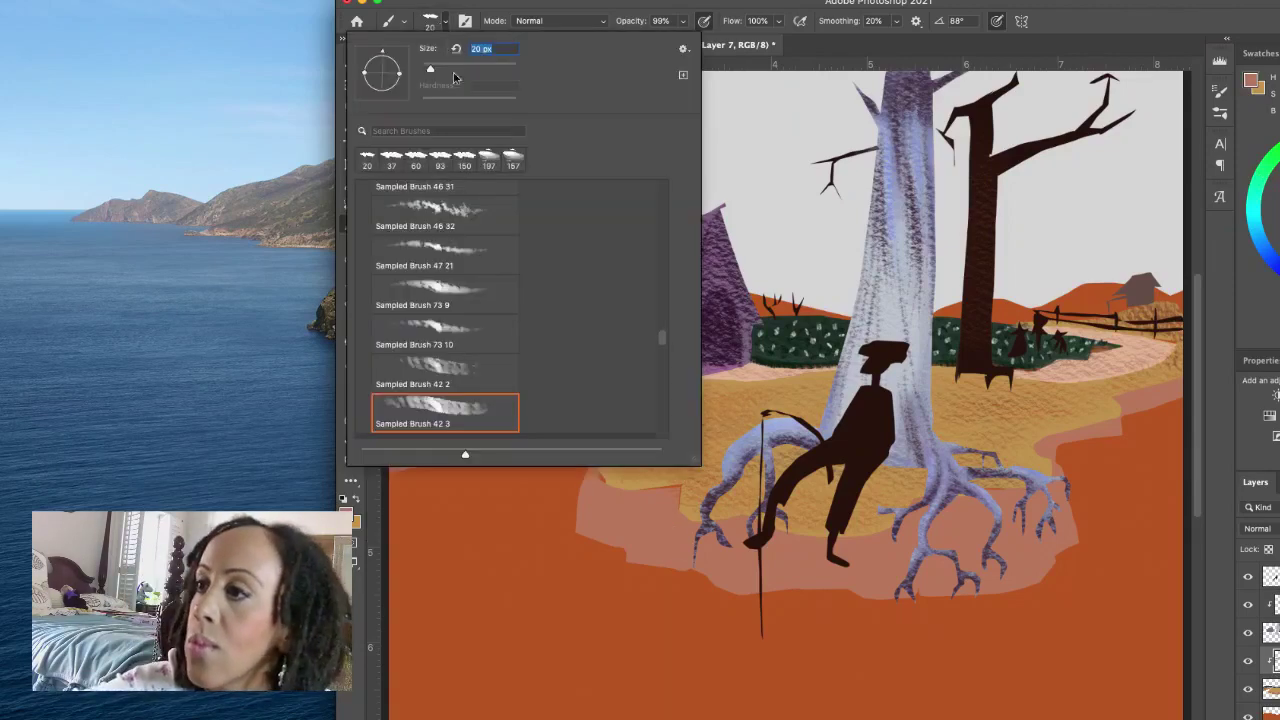
pyautogui.click(513, 160)
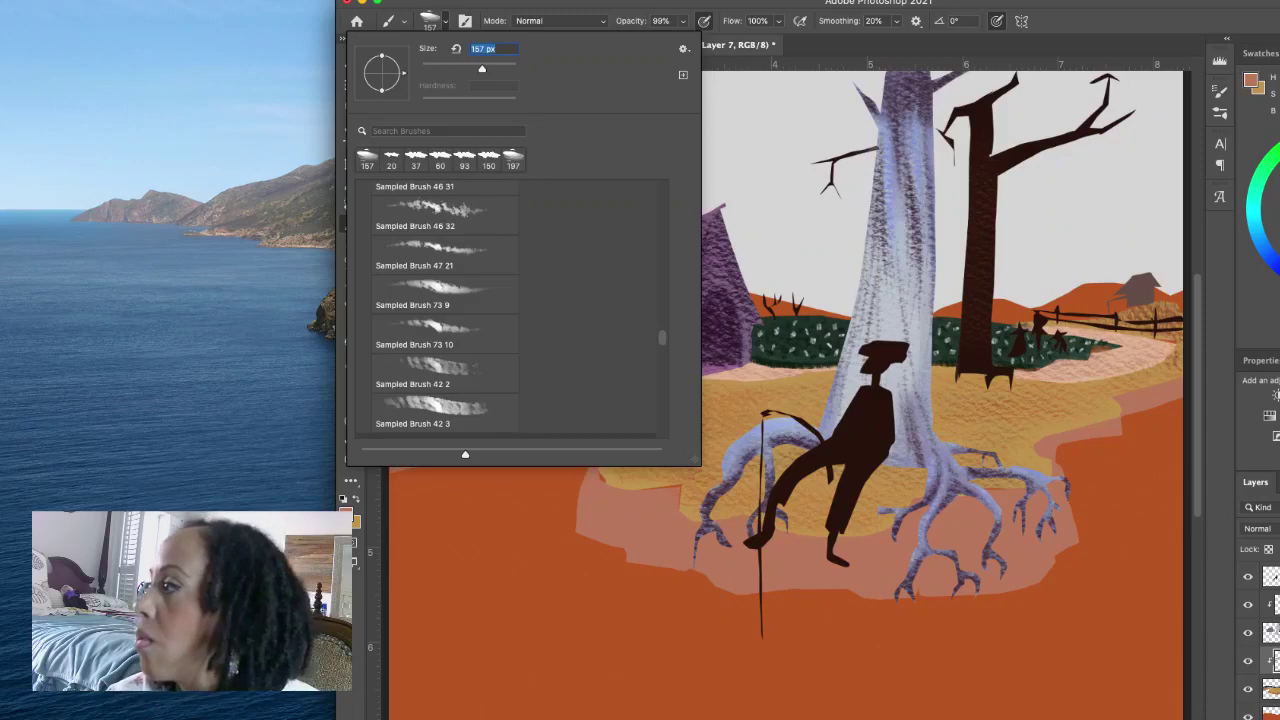
pyautogui.press('Return')
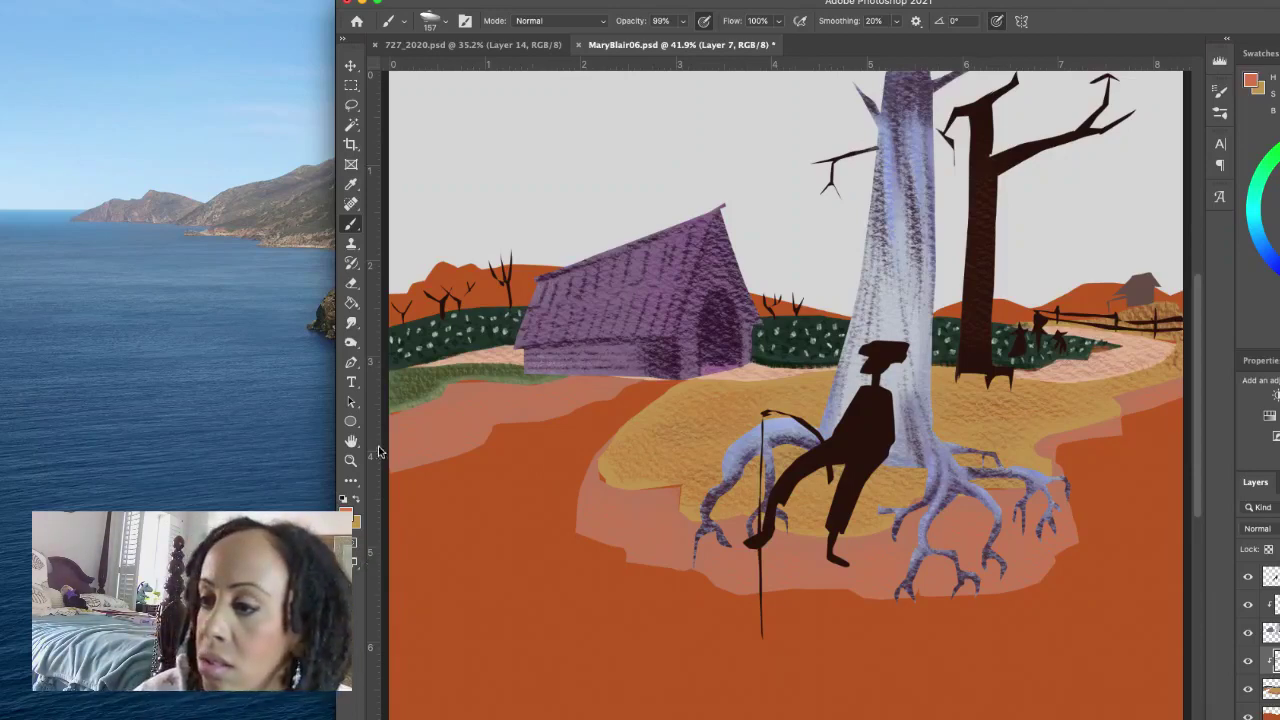
# Step: Switch to the Lasso tool and set the foreground colour to dark reddish brown 8b482b
pyautogui.click(353, 105)
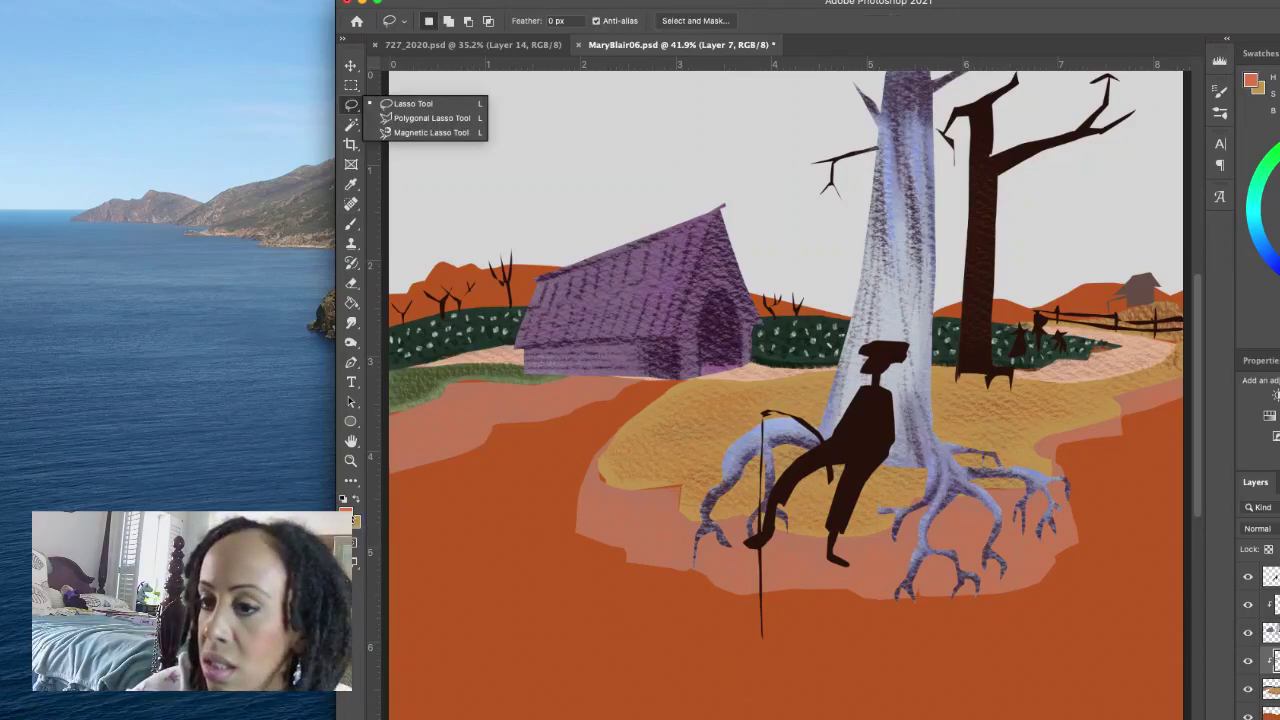
pyautogui.click(347, 511)
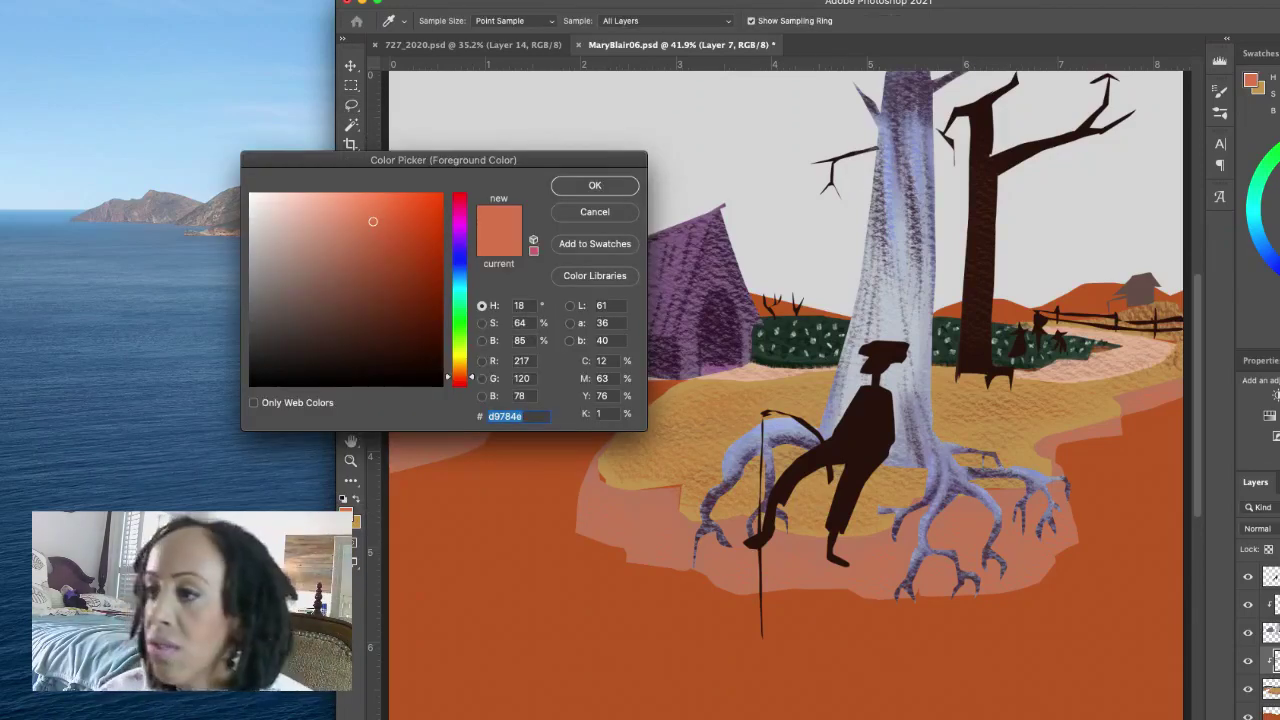
pyautogui.click(385, 279)
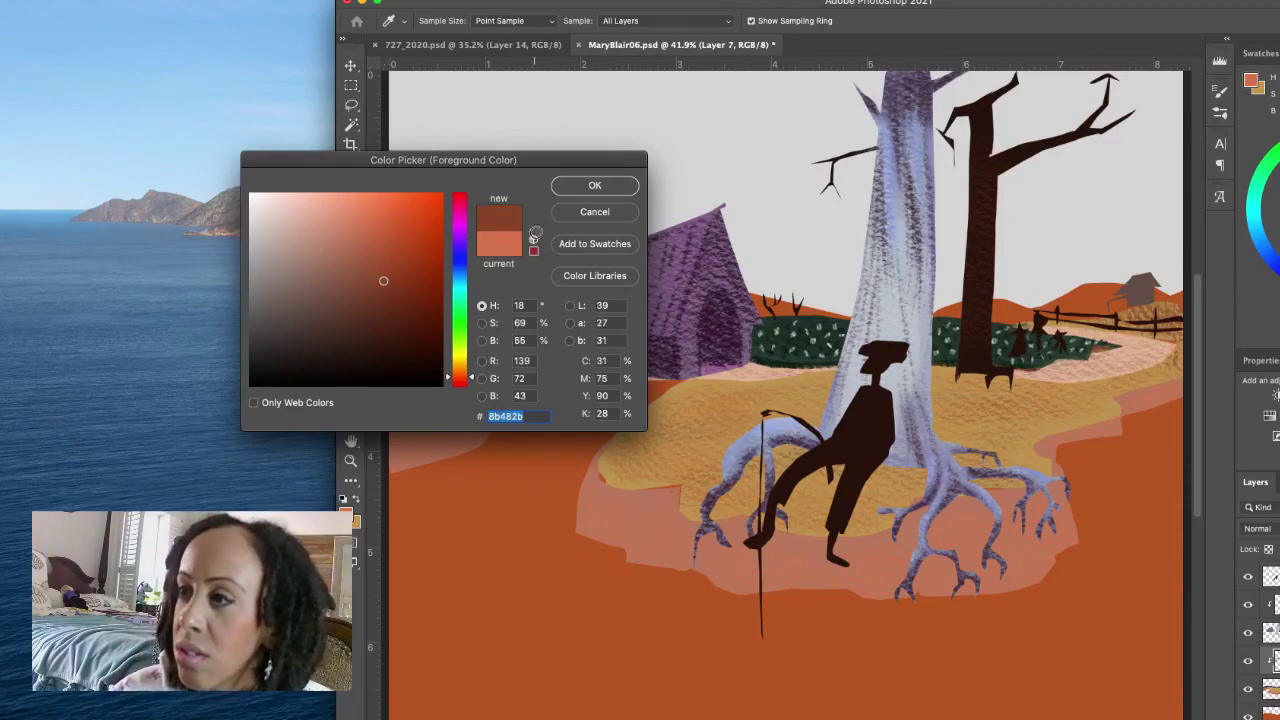
pyautogui.click(564, 193)
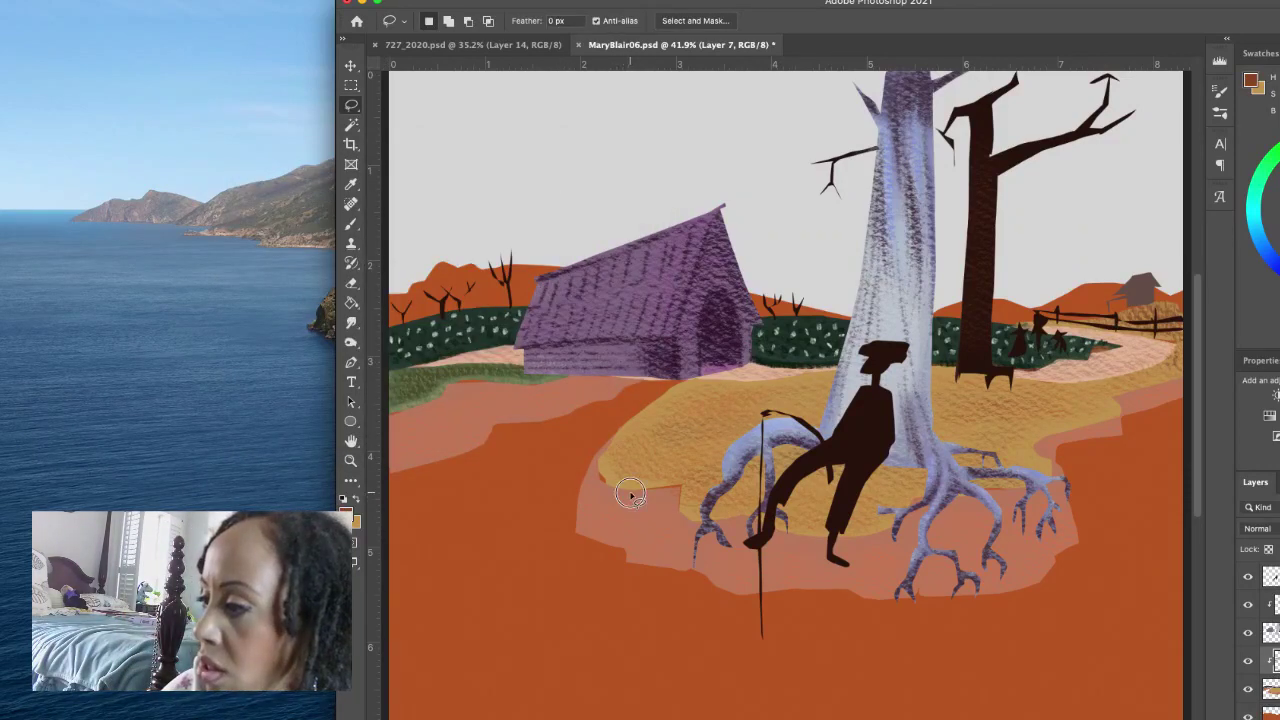
# Step: Lasso angular shadow shapes on the barn-side end of the pink bank under the yellow ground and fill them with reddish brown
pyautogui.moveTo(630, 495)
pyautogui.mouseDown()
pyautogui.moveTo(614, 509)
pyautogui.moveTo(622, 552)
pyautogui.moveTo(681, 489)
pyautogui.moveTo(618, 492)
pyautogui.moveTo(610, 520)
pyautogui.moveTo(622, 497)
pyautogui.moveTo(609, 503)
pyautogui.moveTo(617, 491)
pyautogui.moveTo(652, 497)
pyautogui.mouseUp()
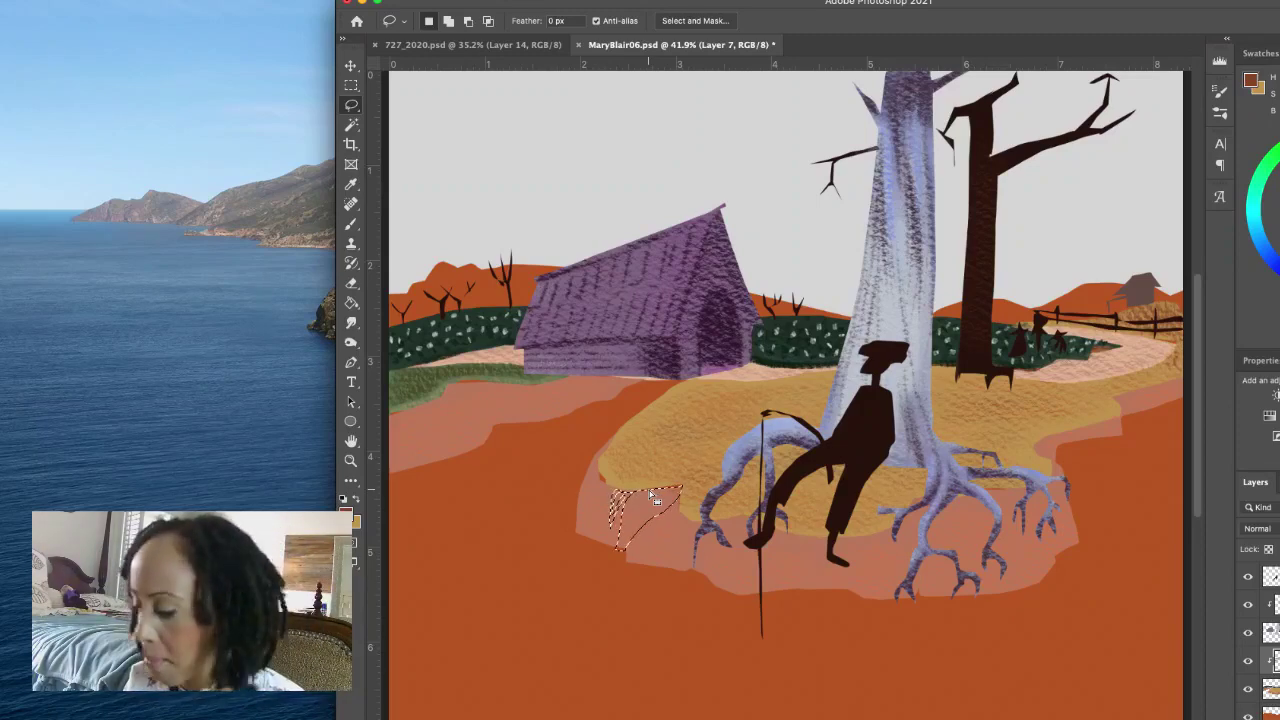
pyautogui.press('alt')
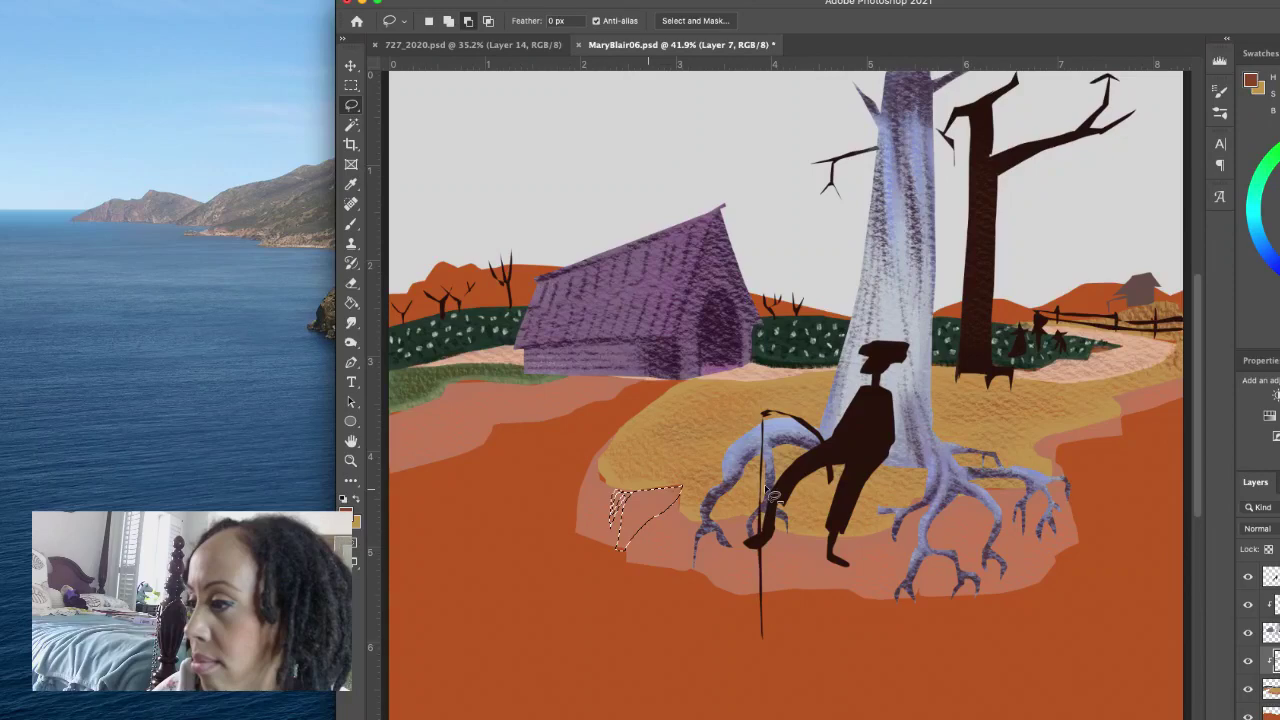
pyautogui.hotkey('alt', 'BackSpace')
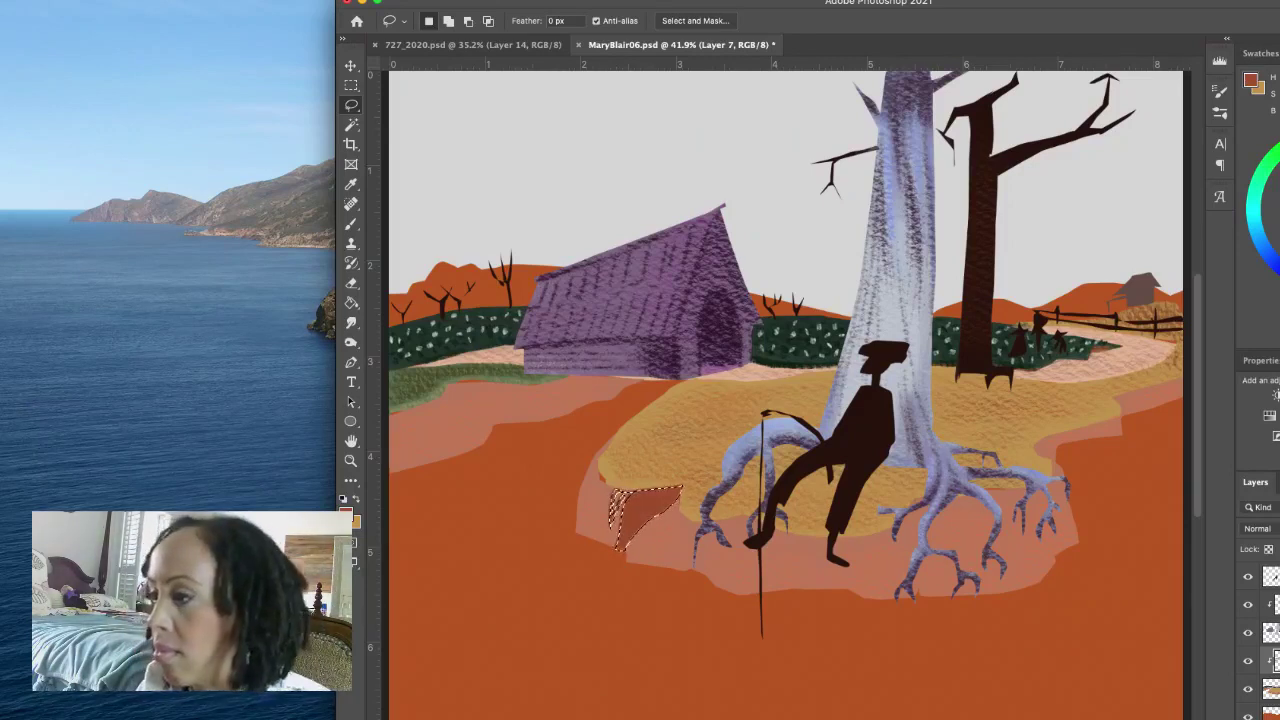
pyautogui.press('super+d')
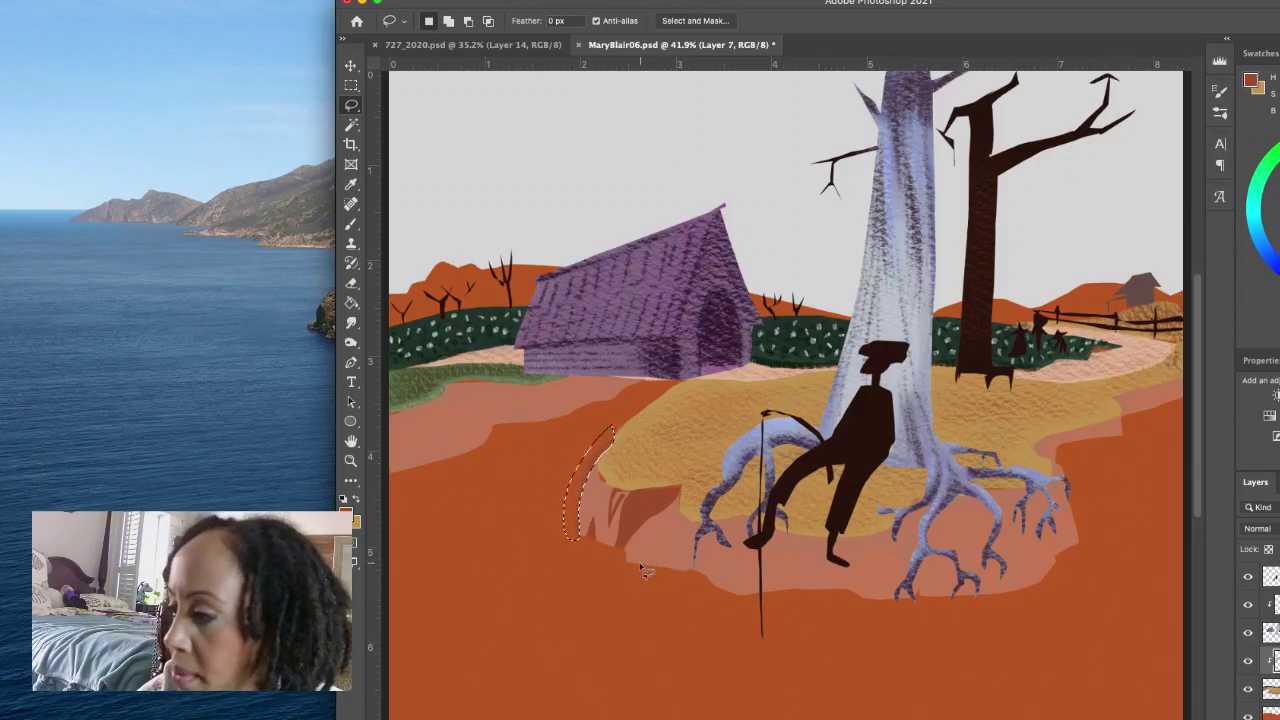
# Step: Add lassoed reddish-brown shadow shards to the pink bank from its lower edge up to the tips of the arched root
pyautogui.moveTo(641, 567)
pyautogui.mouseDown()
pyautogui.moveTo(655, 545)
pyautogui.moveTo(646, 570)
pyautogui.mouseUp()
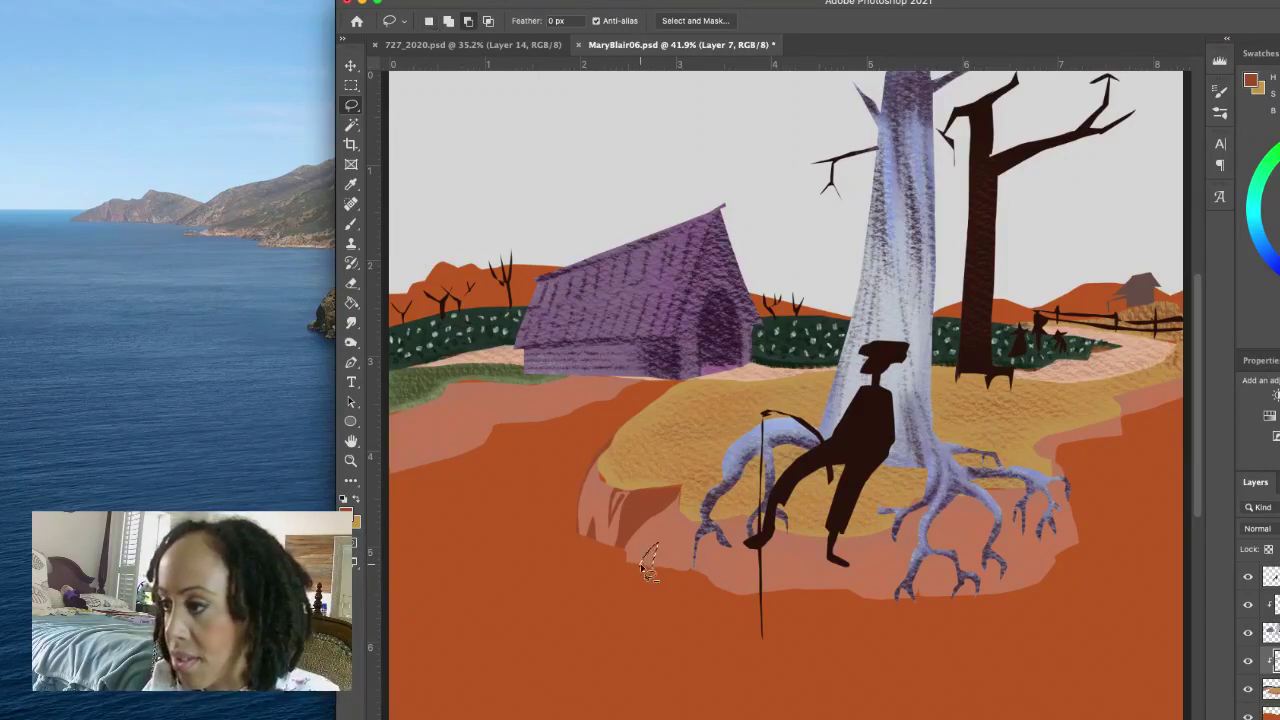
pyautogui.hotkey('alt', 'BackSpace')
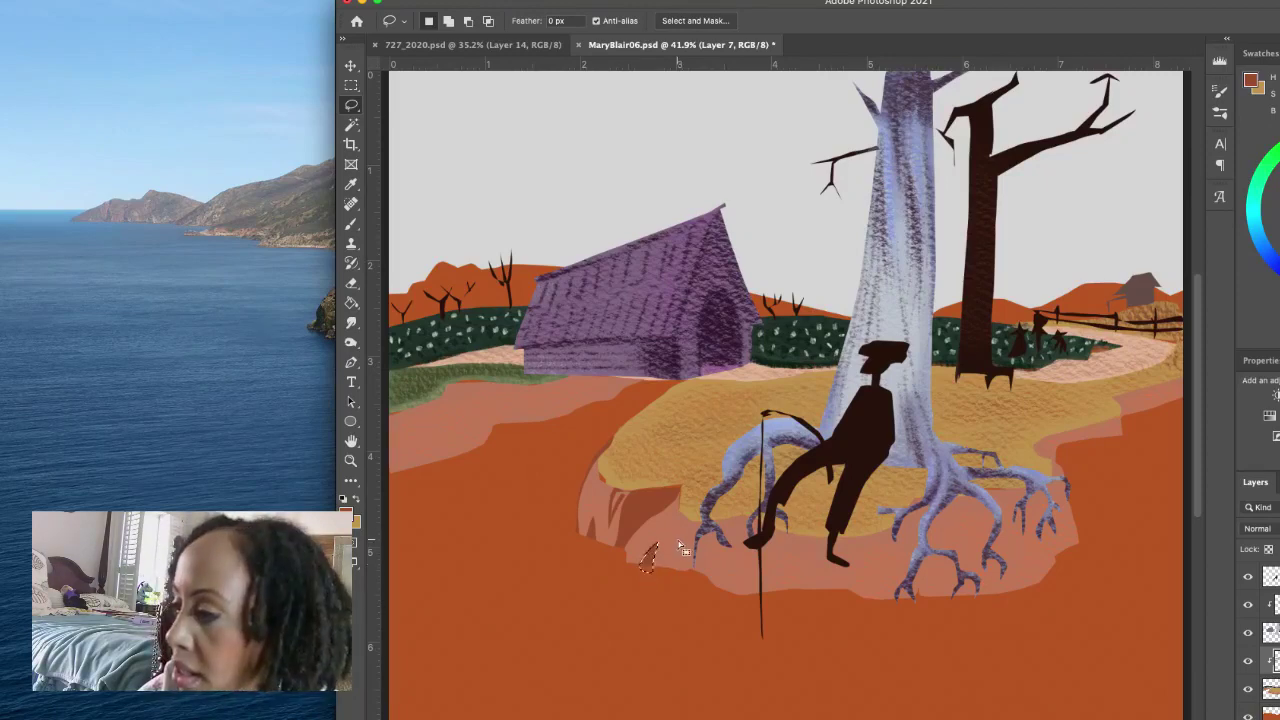
pyautogui.hotkey('ctrl', 'd')
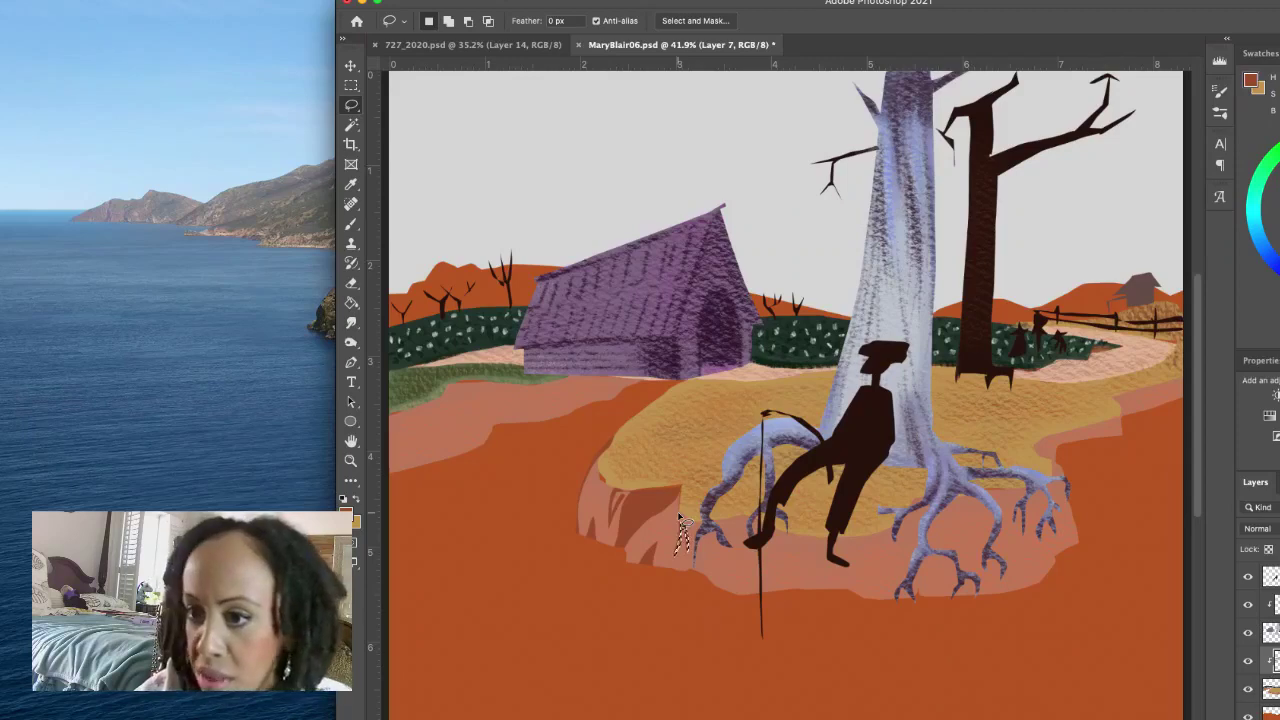
pyautogui.hotkey('alt', 'BackSpace')
pyautogui.moveTo(685, 517)
pyautogui.mouseDown()
pyautogui.moveTo(692, 576)
pyautogui.moveTo(727, 536)
pyautogui.moveTo(729, 520)
pyautogui.moveTo(717, 542)
pyautogui.moveTo(686, 516)
pyautogui.mouseUp()
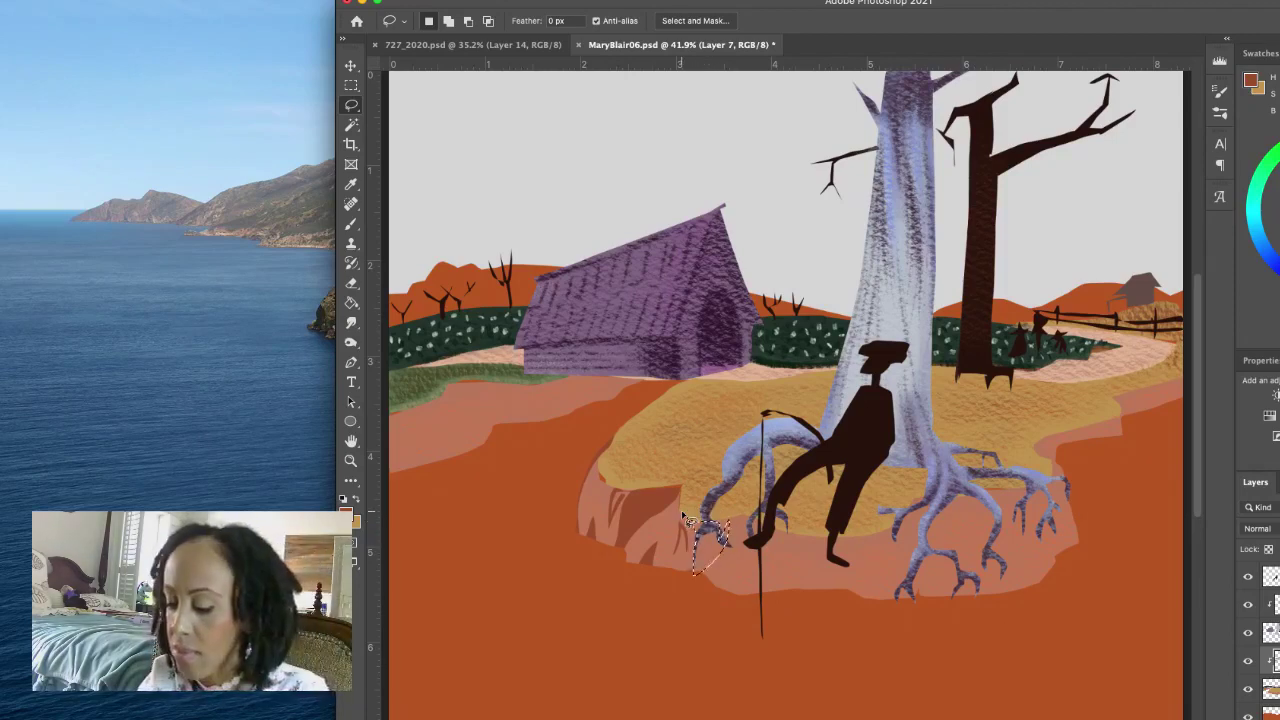
pyautogui.hotkey('alt', 'BackSpace')
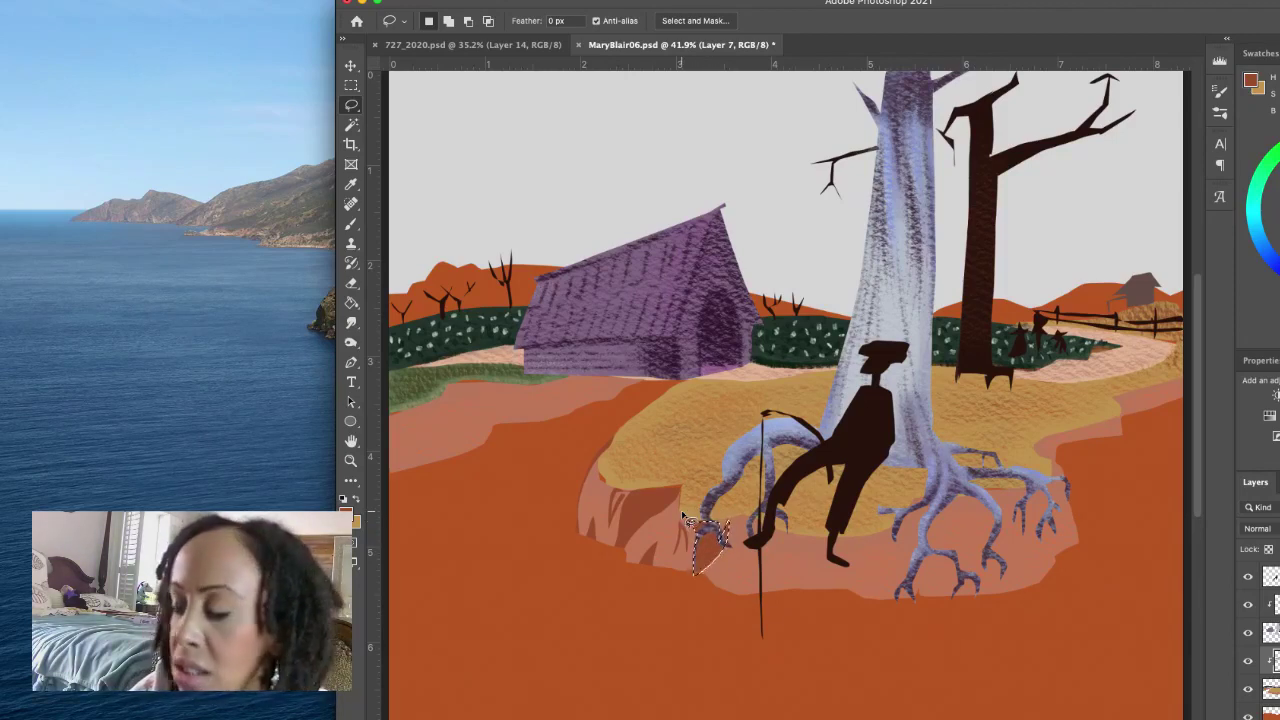
# Step: Lasso and fill reddish-brown shadow shapes on the bank beneath the seated figure's cane and feet, up to the nearest root tips
pyautogui.moveTo(731, 592)
pyautogui.mouseDown()
pyautogui.moveTo(759, 518)
pyautogui.moveTo(742, 606)
pyautogui.mouseUp()
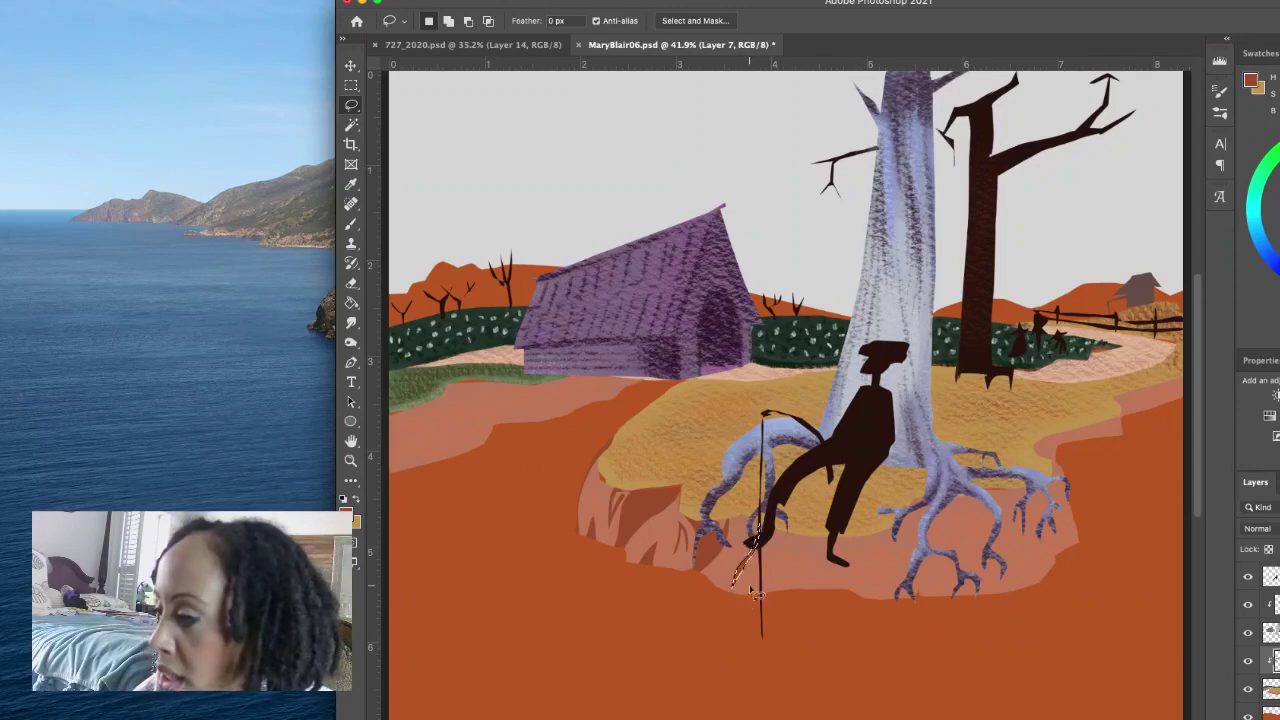
pyautogui.moveTo(738, 599)
pyautogui.mouseDown()
pyautogui.moveTo(771, 576)
pyautogui.moveTo(772, 531)
pyautogui.moveTo(807, 537)
pyautogui.moveTo(804, 572)
pyautogui.moveTo(809, 538)
pyautogui.moveTo(824, 536)
pyautogui.moveTo(816, 596)
pyautogui.moveTo(740, 600)
pyautogui.mouseUp()
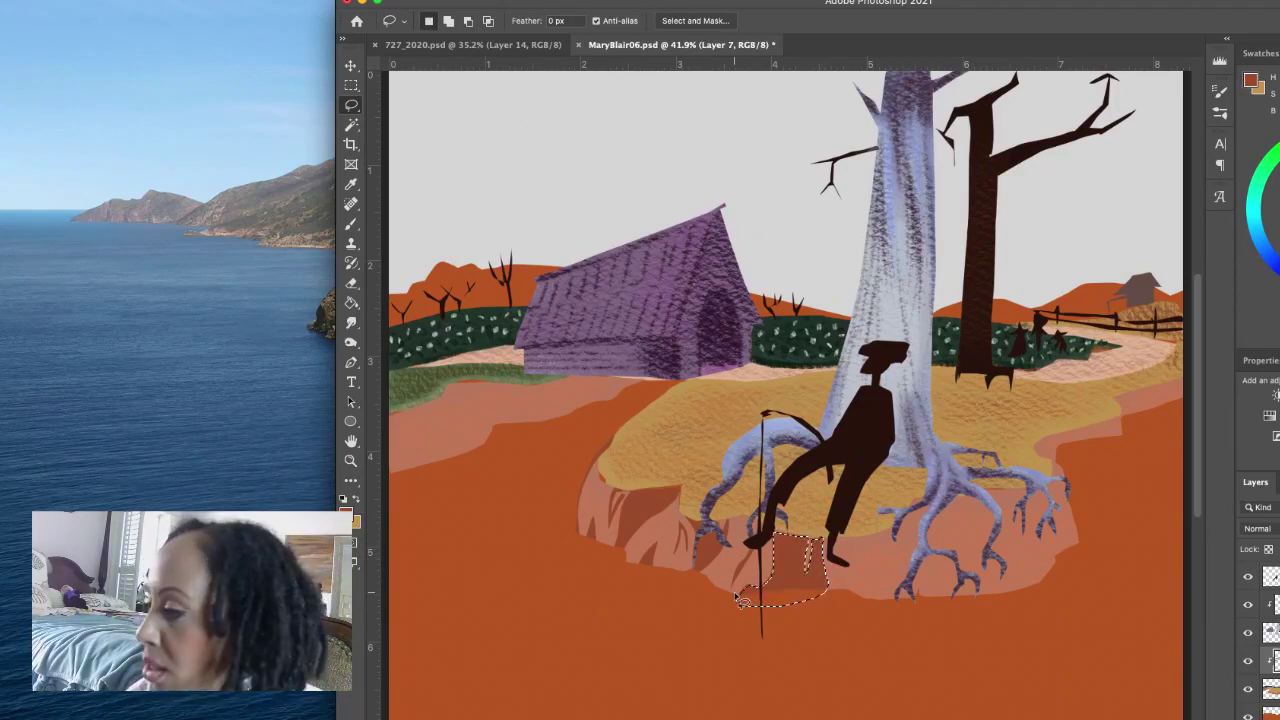
pyautogui.press('super+d')
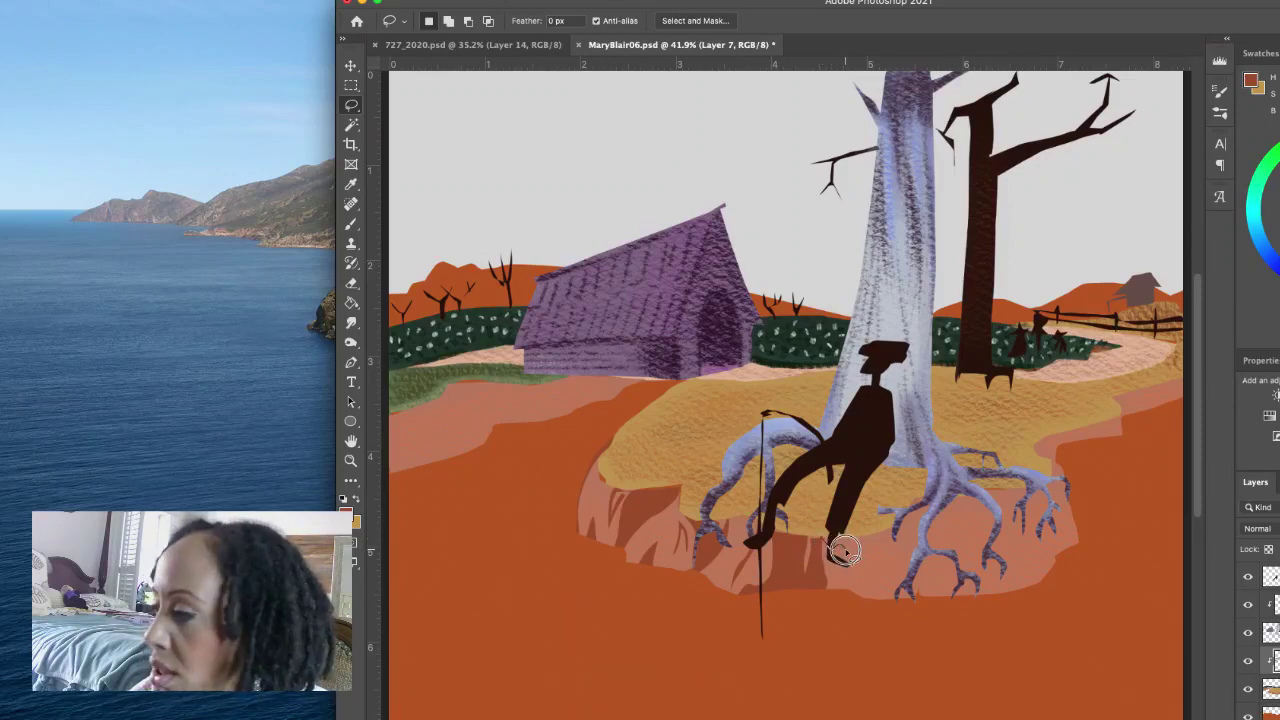
pyautogui.moveTo(844, 551)
pyautogui.mouseDown()
pyautogui.moveTo(855, 575)
pyautogui.moveTo(877, 536)
pyautogui.moveTo(823, 541)
pyautogui.mouseUp()
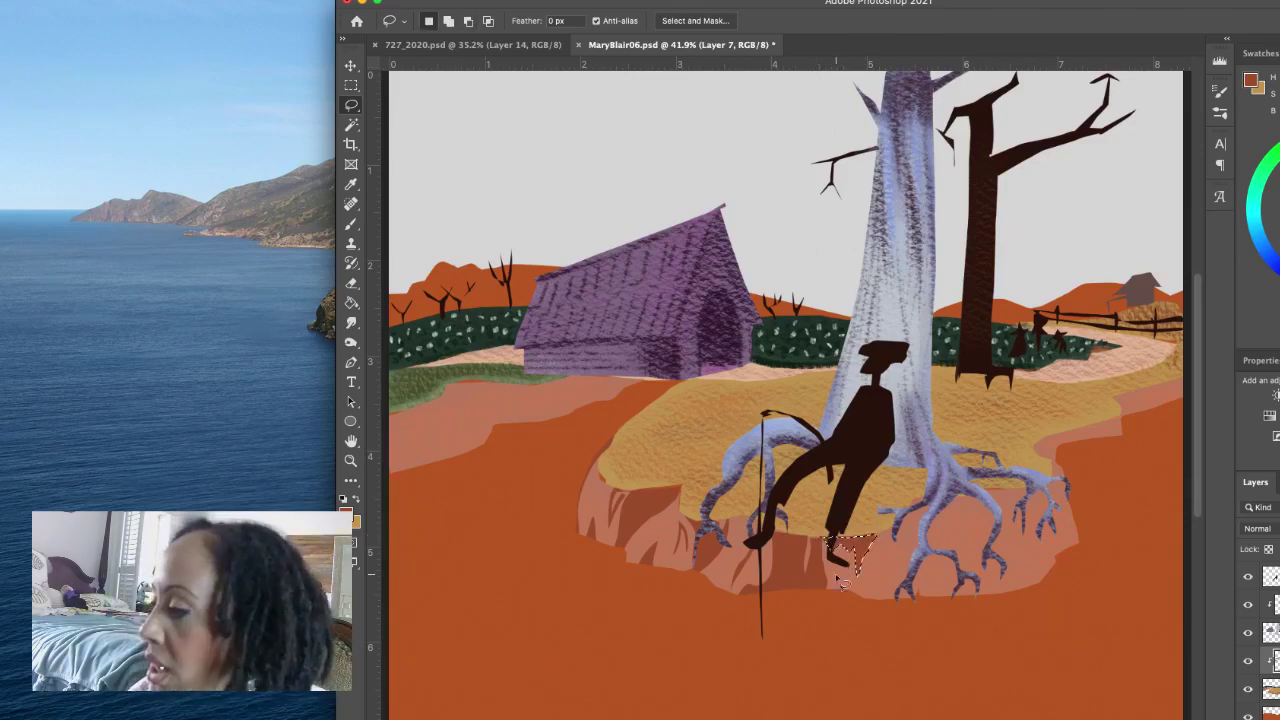
pyautogui.moveTo(848, 594)
pyautogui.mouseDown()
pyautogui.moveTo(892, 600)
pyautogui.moveTo(903, 548)
pyautogui.moveTo(918, 591)
pyautogui.moveTo(862, 598)
pyautogui.mouseUp()
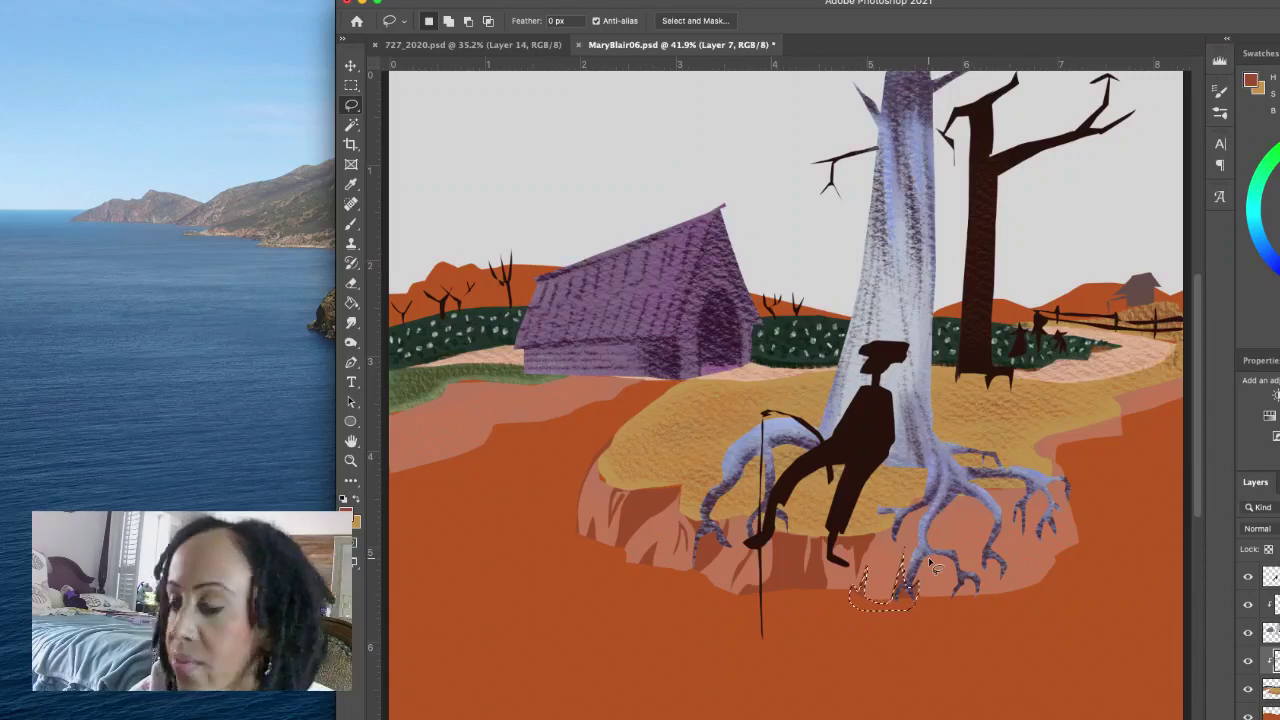
# Step: Fill lassoed reddish-brown shadows on the bank around the forked root and in the gap between the two hanging roots
pyautogui.click(888, 530)
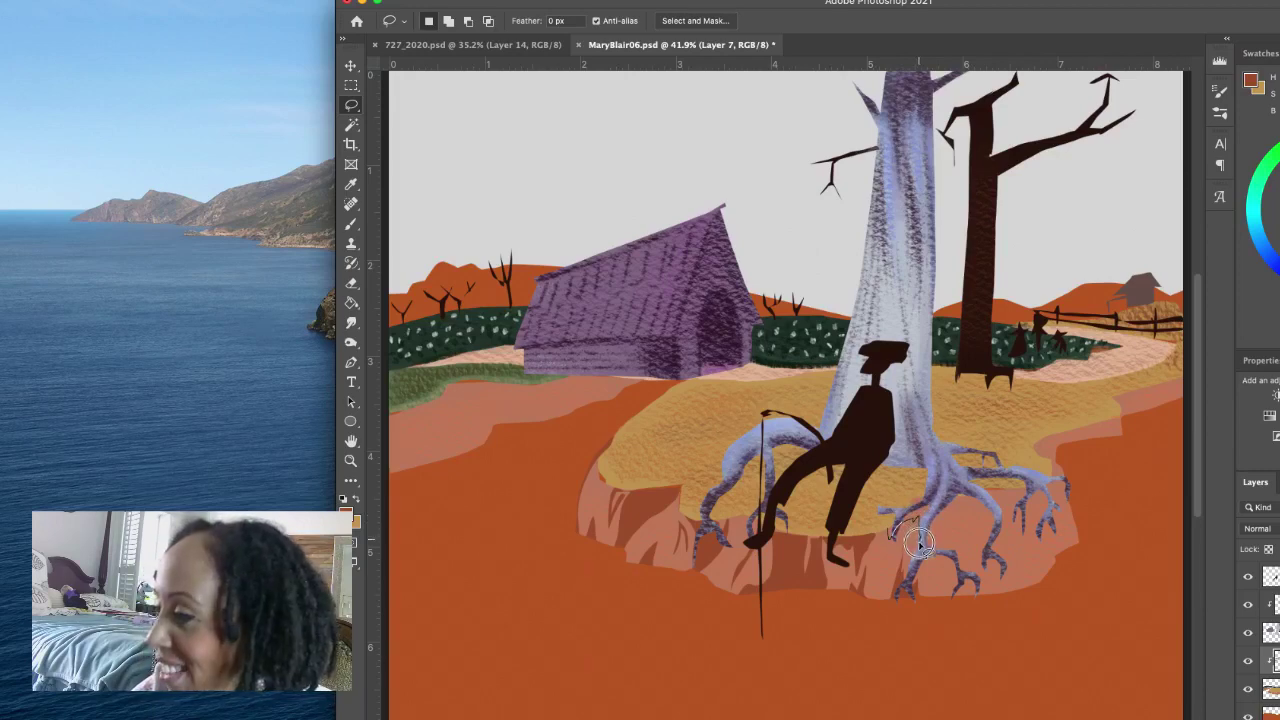
pyautogui.moveTo(920, 541)
pyautogui.mouseDown()
pyautogui.moveTo(944, 602)
pyautogui.moveTo(959, 585)
pyautogui.moveTo(972, 598)
pyautogui.moveTo(975, 582)
pyautogui.moveTo(925, 546)
pyautogui.moveTo(934, 496)
pyautogui.moveTo(890, 535)
pyautogui.mouseUp()
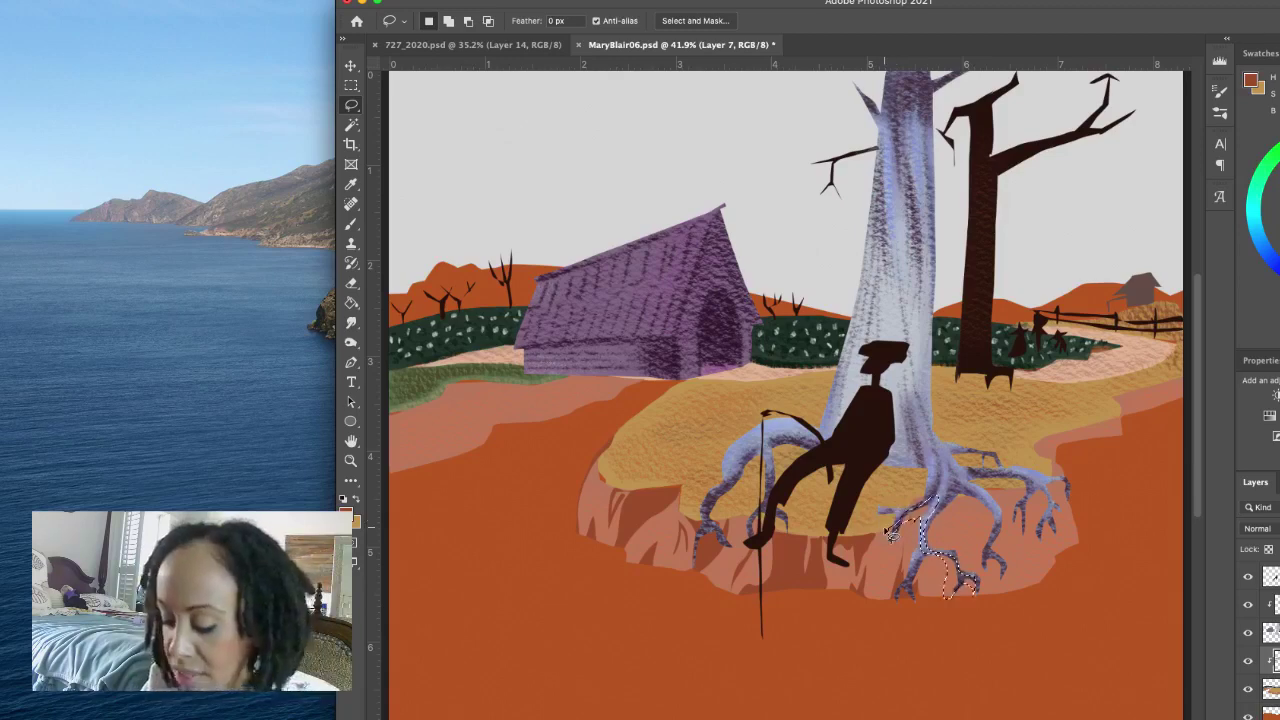
pyautogui.click(941, 521)
pyautogui.moveTo(955, 528)
pyautogui.mouseDown()
pyautogui.moveTo(966, 556)
pyautogui.moveTo(973, 522)
pyautogui.moveTo(992, 510)
pyautogui.moveTo(950, 500)
pyautogui.mouseUp()
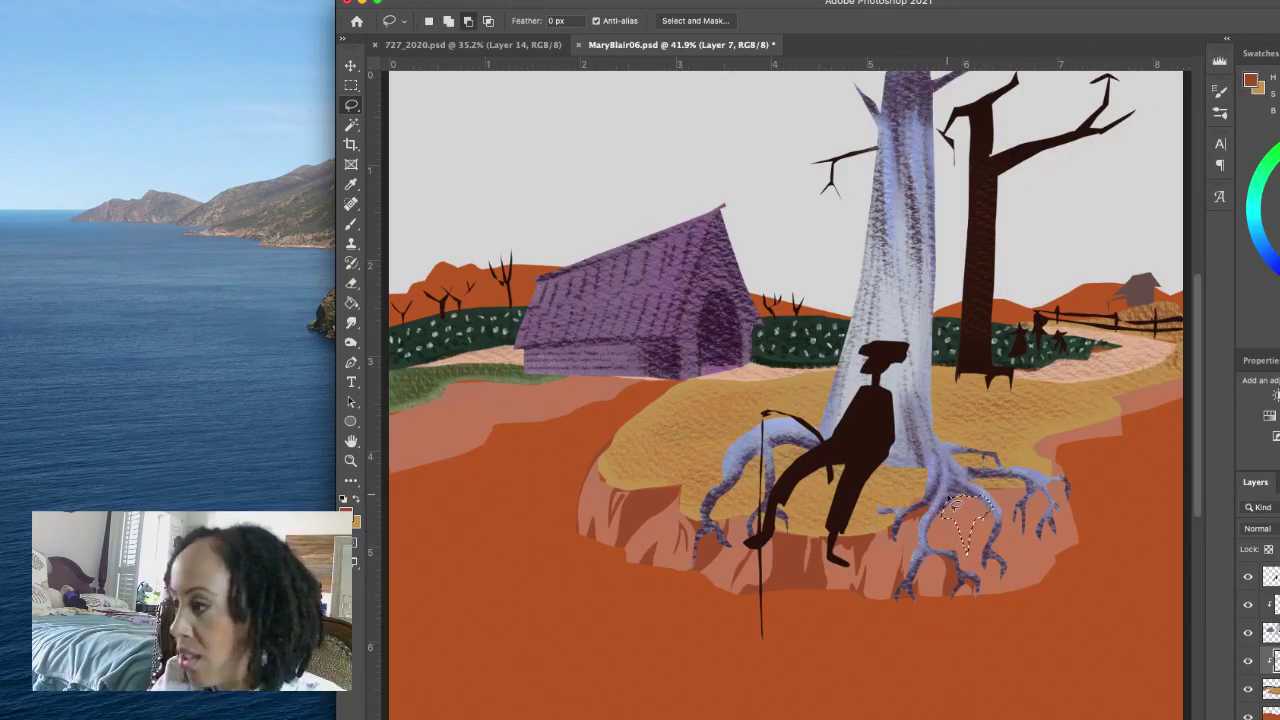
pyautogui.hotkey('alt', 'BackSpace')
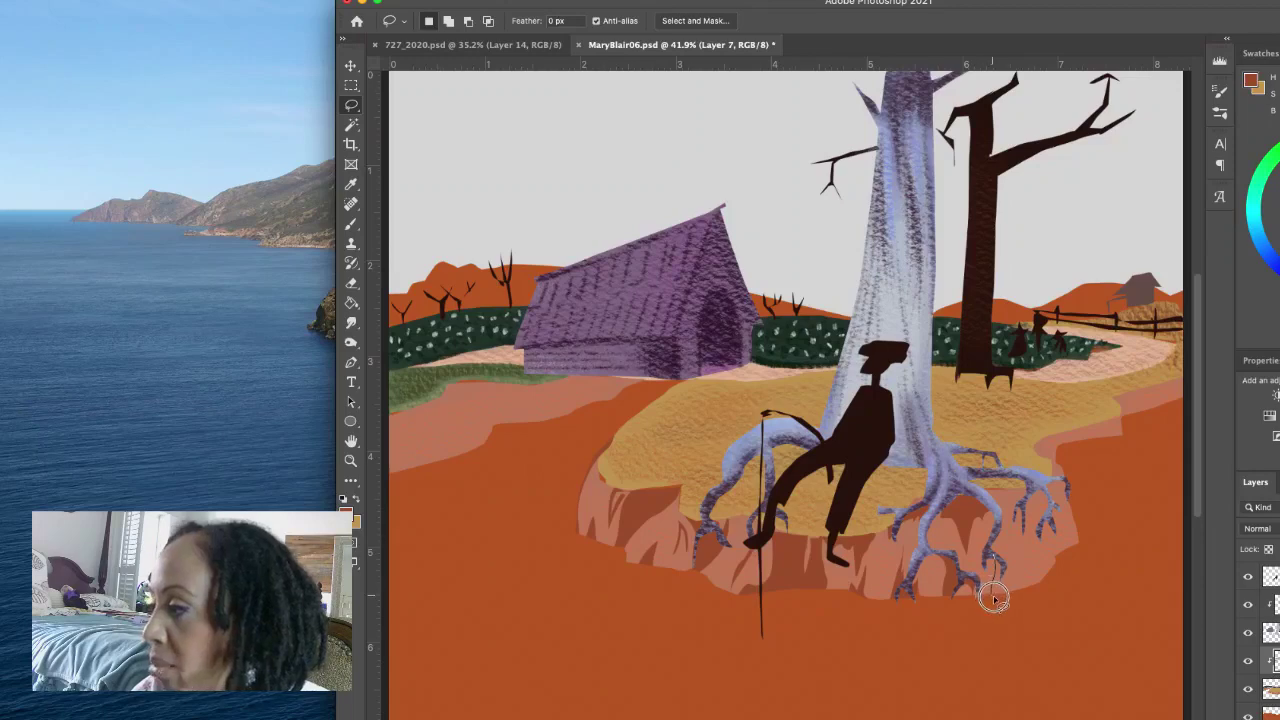
# Step: Fill reddish-brown shadow shapes beside and below the second hanging root, and clear the selection
pyautogui.moveTo(1004, 583)
pyautogui.mouseDown()
pyautogui.moveTo(1031, 580)
pyautogui.moveTo(1023, 562)
pyautogui.moveTo(997, 563)
pyautogui.mouseUp()
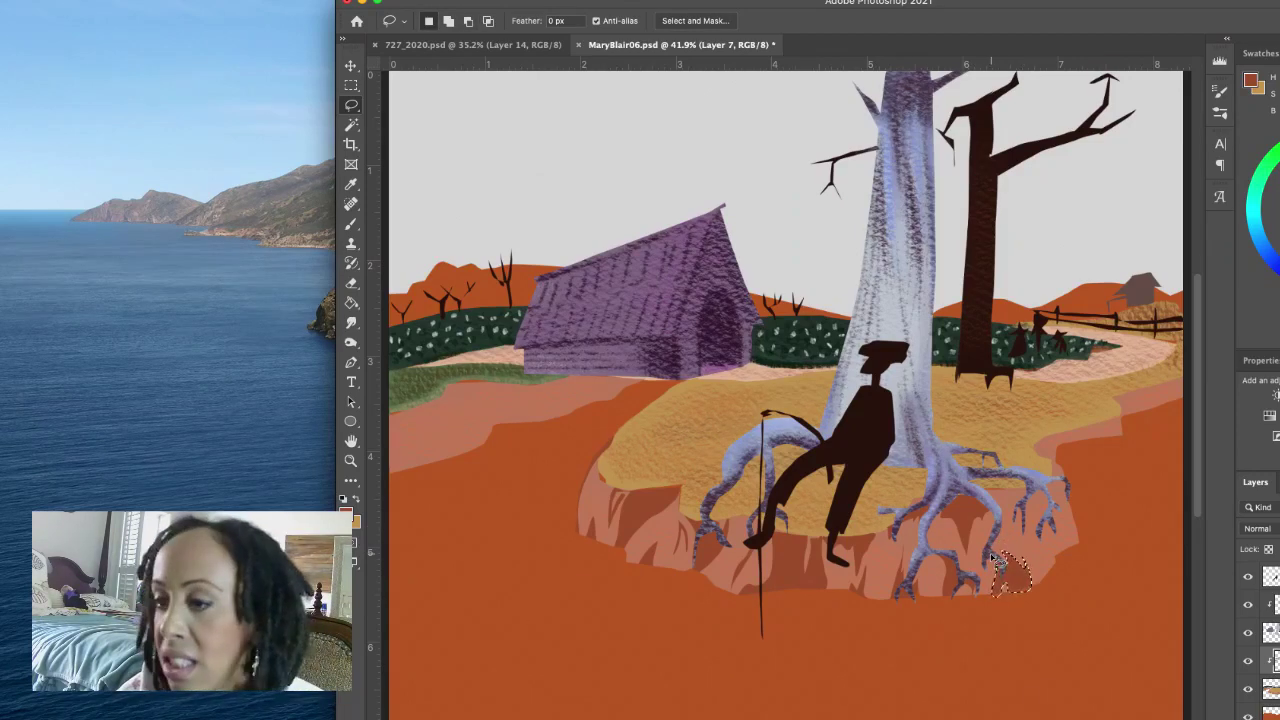
pyautogui.moveTo(976, 515)
pyautogui.mouseDown()
pyautogui.moveTo(995, 556)
pyautogui.moveTo(986, 503)
pyautogui.mouseUp()
pyautogui.hotkey('alt', 'BackSpace')
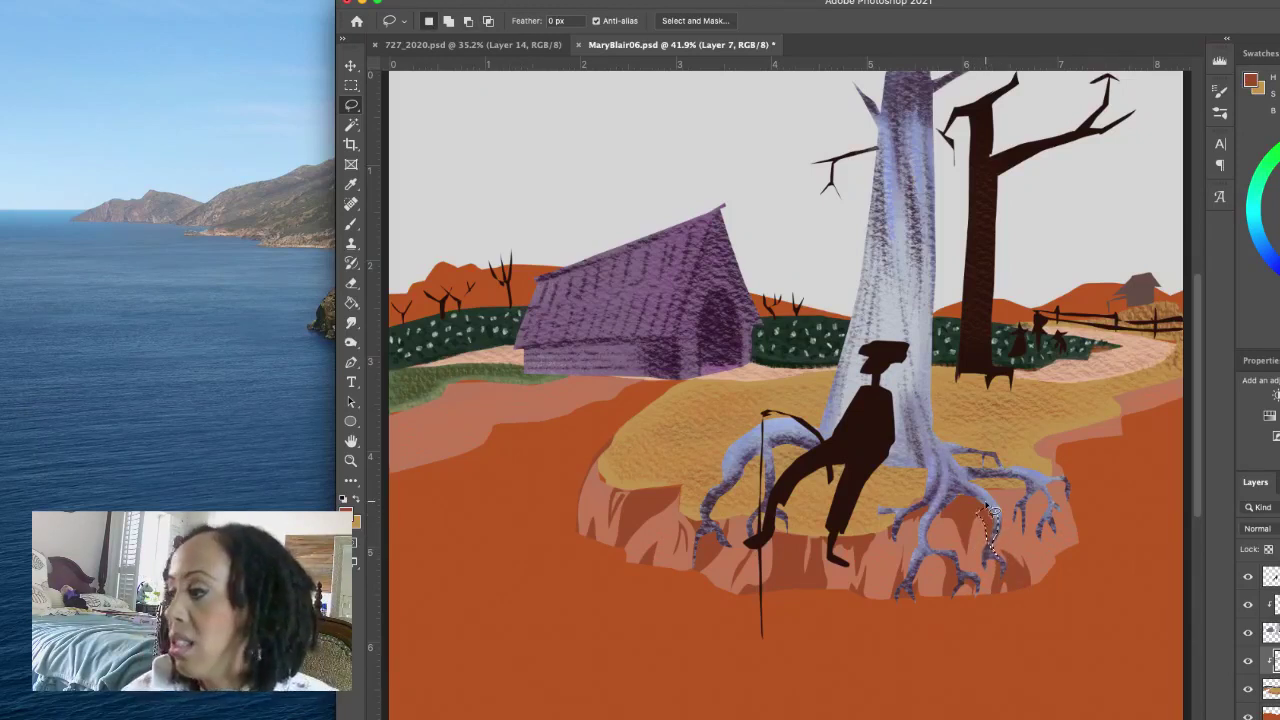
pyautogui.press('super+d')
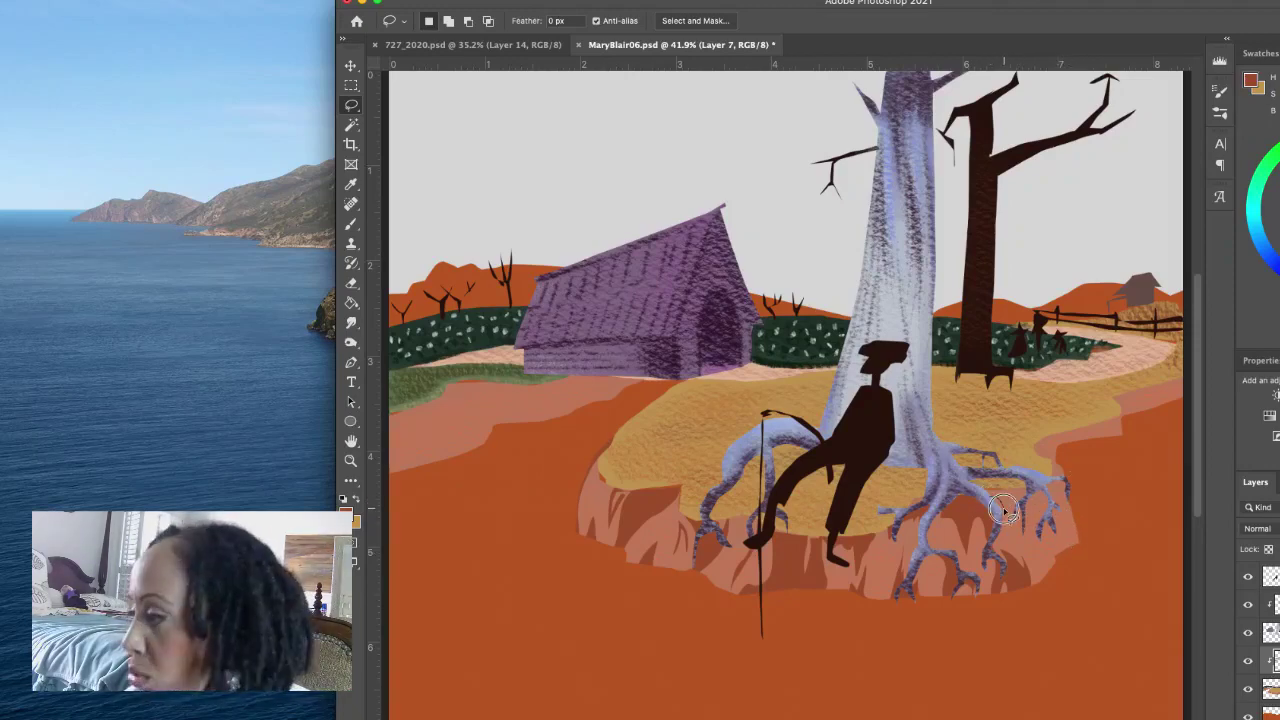
# Step: Shade the bank around the outermost root tips and along the narrow pink ledge to the canvas edge with lassoed reddish-brown shapes
pyautogui.moveTo(1005, 510)
pyautogui.mouseDown()
pyautogui.moveTo(1055, 558)
pyautogui.moveTo(1081, 551)
pyautogui.moveTo(1073, 525)
pyautogui.moveTo(1067, 537)
pyautogui.moveTo(986, 495)
pyautogui.mouseUp()
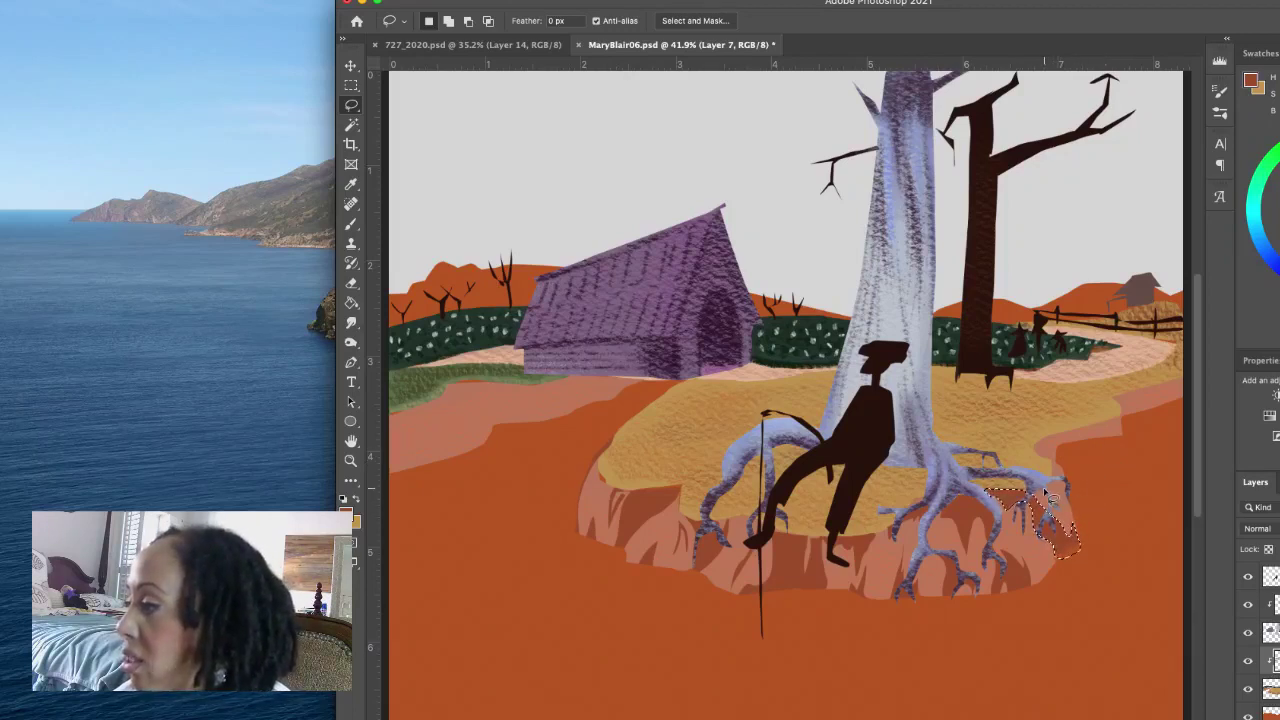
pyautogui.moveTo(1044, 492)
pyautogui.mouseDown()
pyautogui.moveTo(1048, 515)
pyautogui.moveTo(1055, 483)
pyautogui.mouseUp()
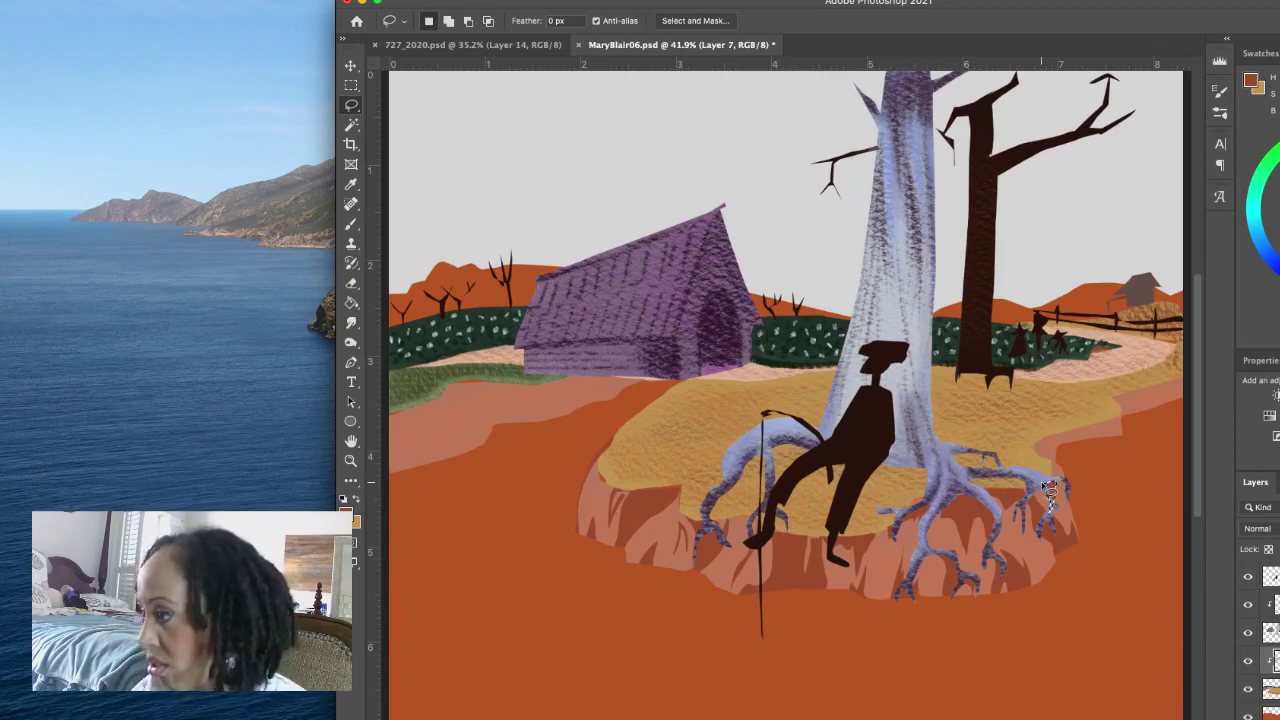
pyautogui.moveTo(915, 523)
pyautogui.mouseDown()
pyautogui.moveTo(912, 583)
pyautogui.moveTo(932, 508)
pyautogui.moveTo(928, 520)
pyautogui.mouseUp()
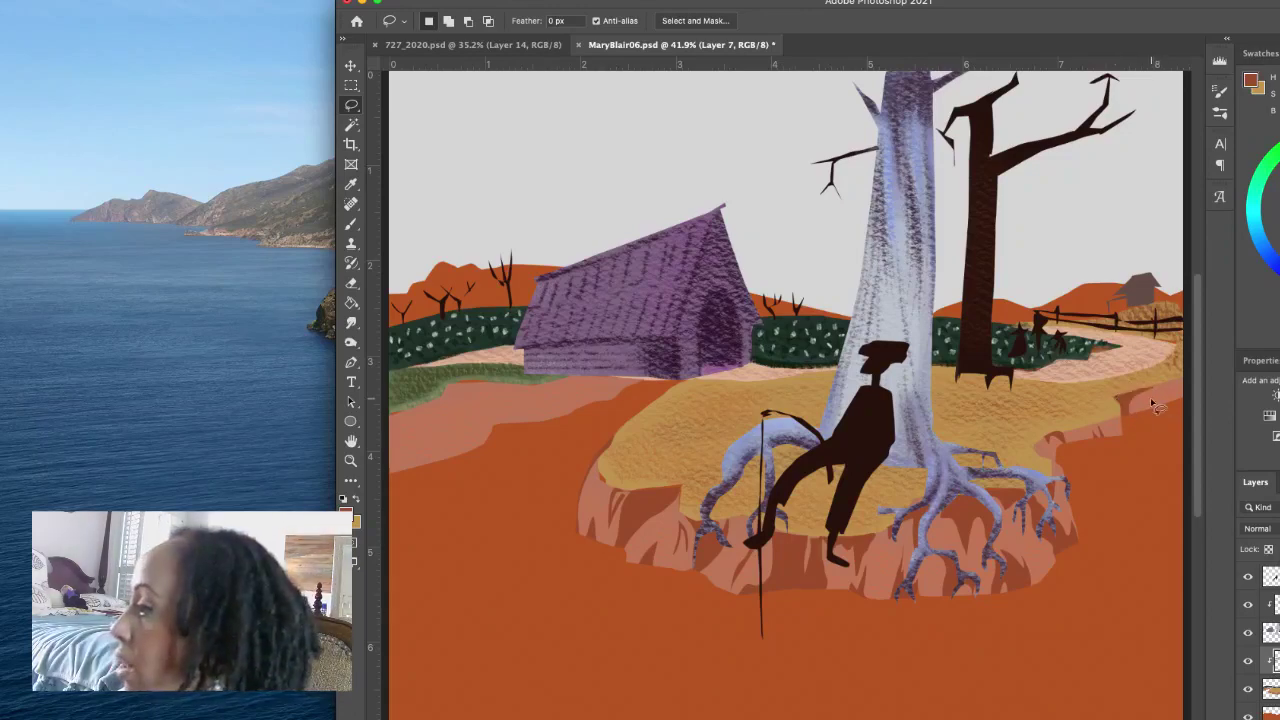
pyautogui.moveTo(1136, 399)
pyautogui.mouseDown()
pyautogui.moveTo(1187, 378)
pyautogui.moveTo(1138, 402)
pyautogui.mouseUp()
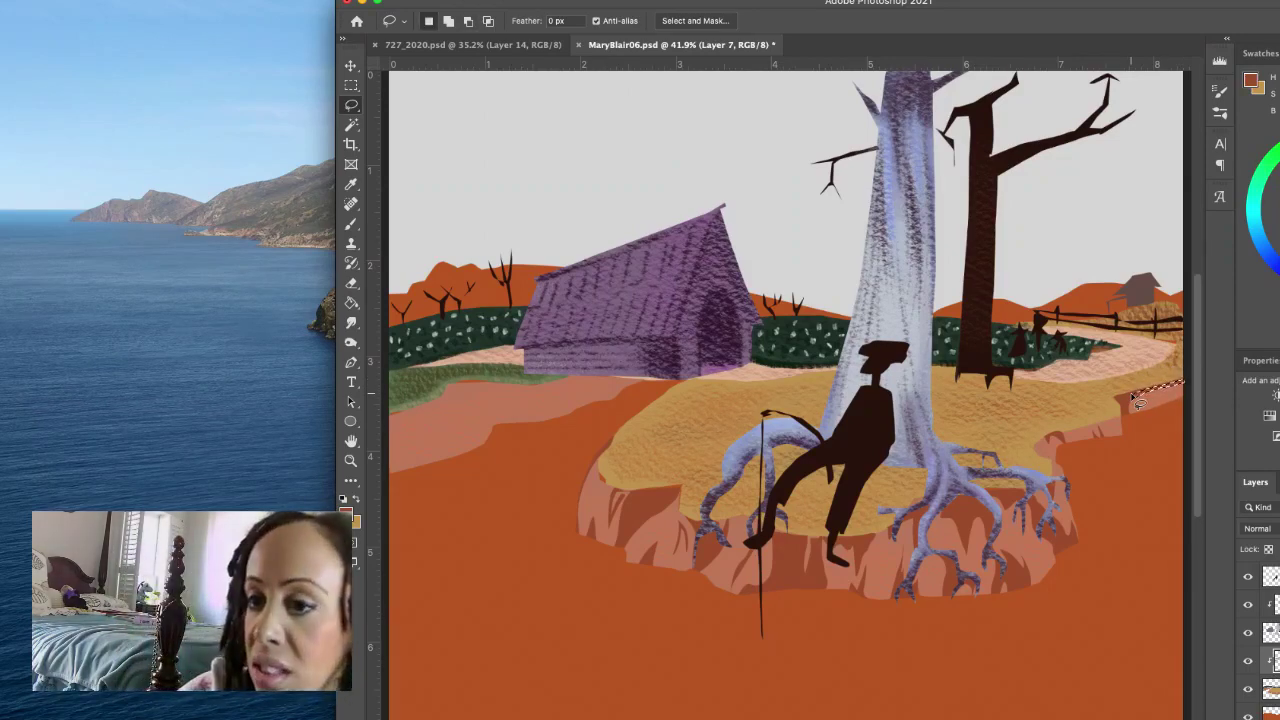
# Step: Lasso the pink strip below the barn and the grass, fill it with reddish brown, and deselect
pyautogui.moveTo(452, 403)
pyautogui.mouseDown()
pyautogui.moveTo(451, 417)
pyautogui.moveTo(466, 403)
pyautogui.moveTo(483, 411)
pyautogui.moveTo(496, 438)
pyautogui.moveTo(596, 415)
pyautogui.moveTo(646, 385)
pyautogui.moveTo(488, 382)
pyautogui.moveTo(461, 387)
pyautogui.moveTo(455, 403)
pyautogui.mouseUp()
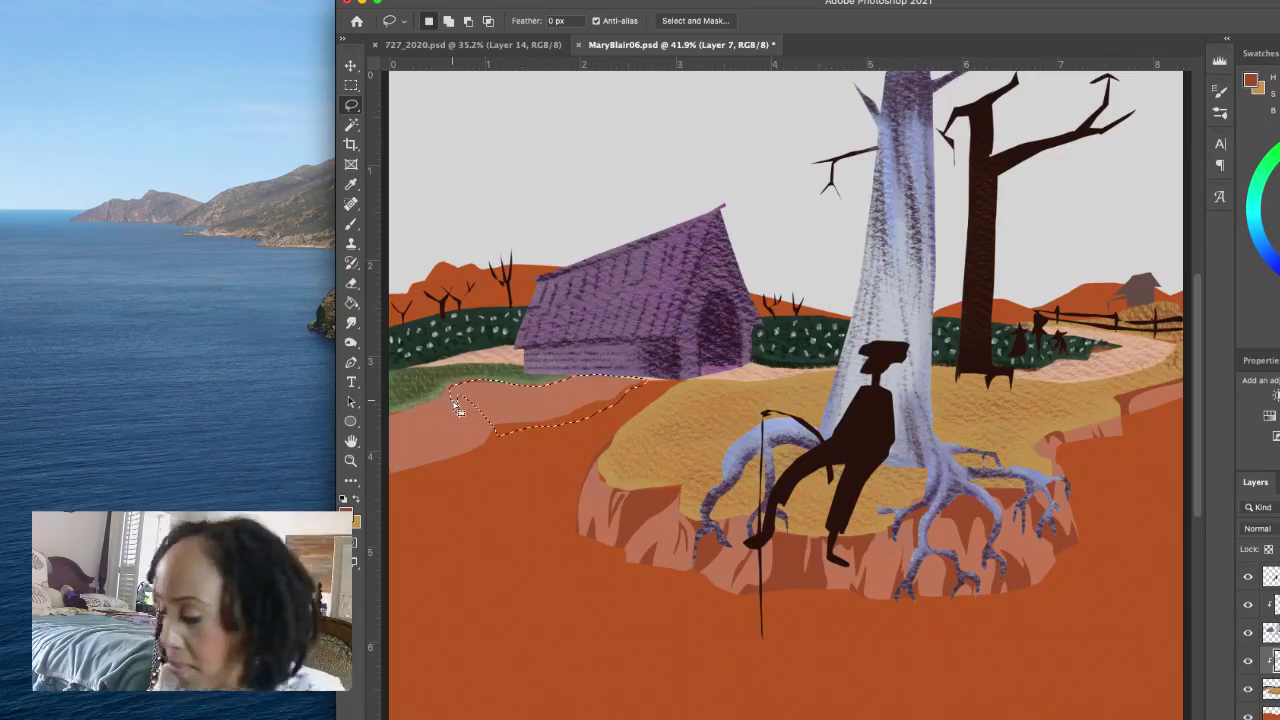
pyautogui.hotkey('alt', 'BackSpace')
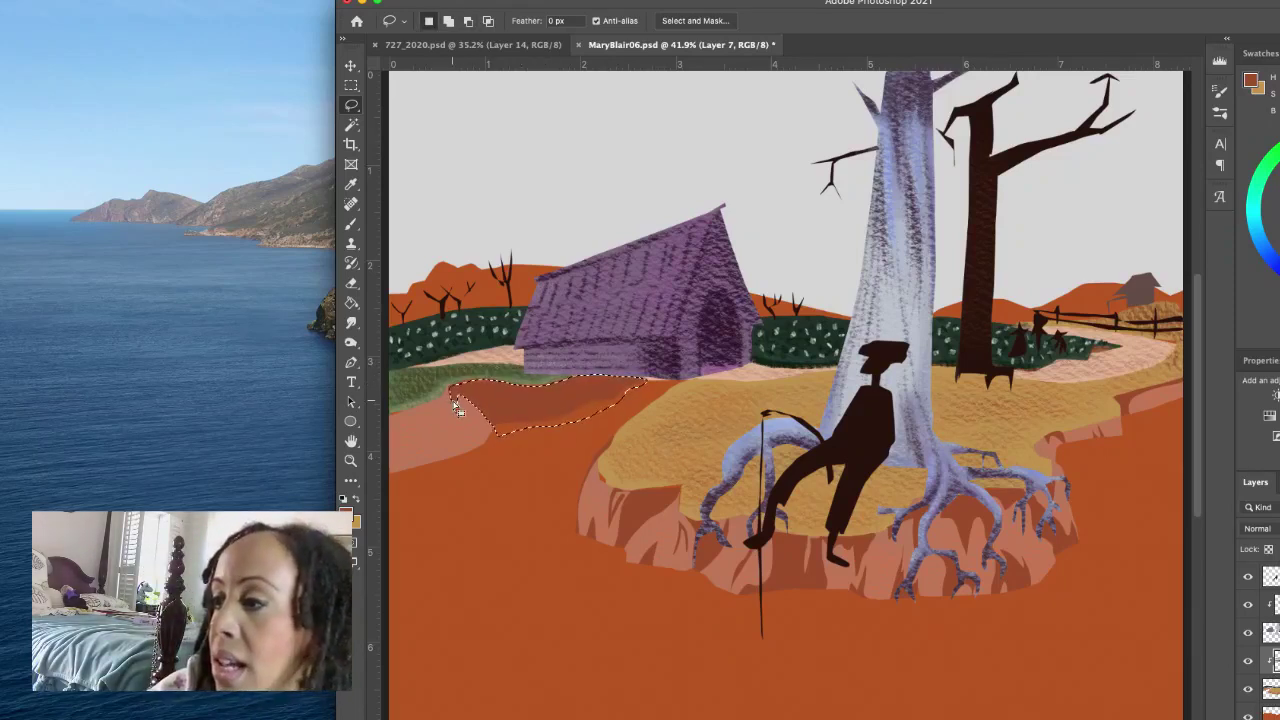
pyautogui.press('super+d')
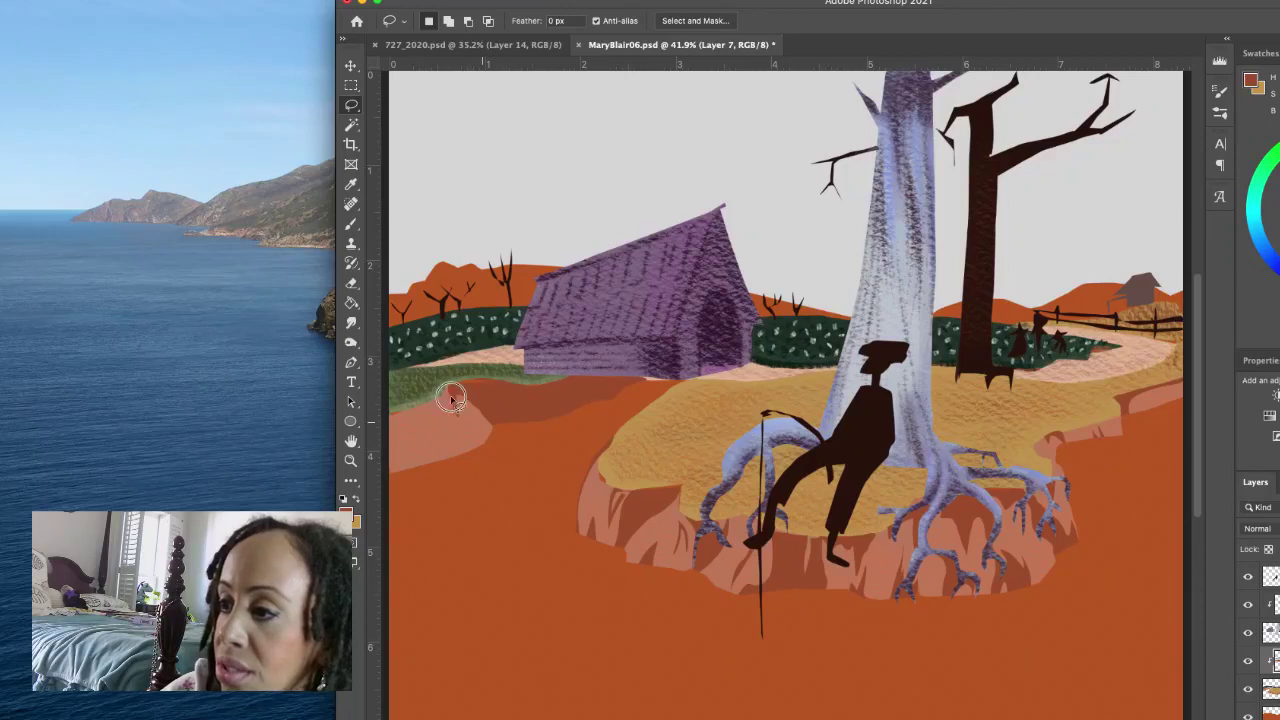
# Step: Lasso a thin strip along the grass edge of the far-left pink bank, fill it with reddish brown, and deselect
pyautogui.moveTo(450, 392)
pyautogui.mouseDown()
pyautogui.moveTo(388, 425)
pyautogui.moveTo(468, 383)
pyautogui.mouseUp()
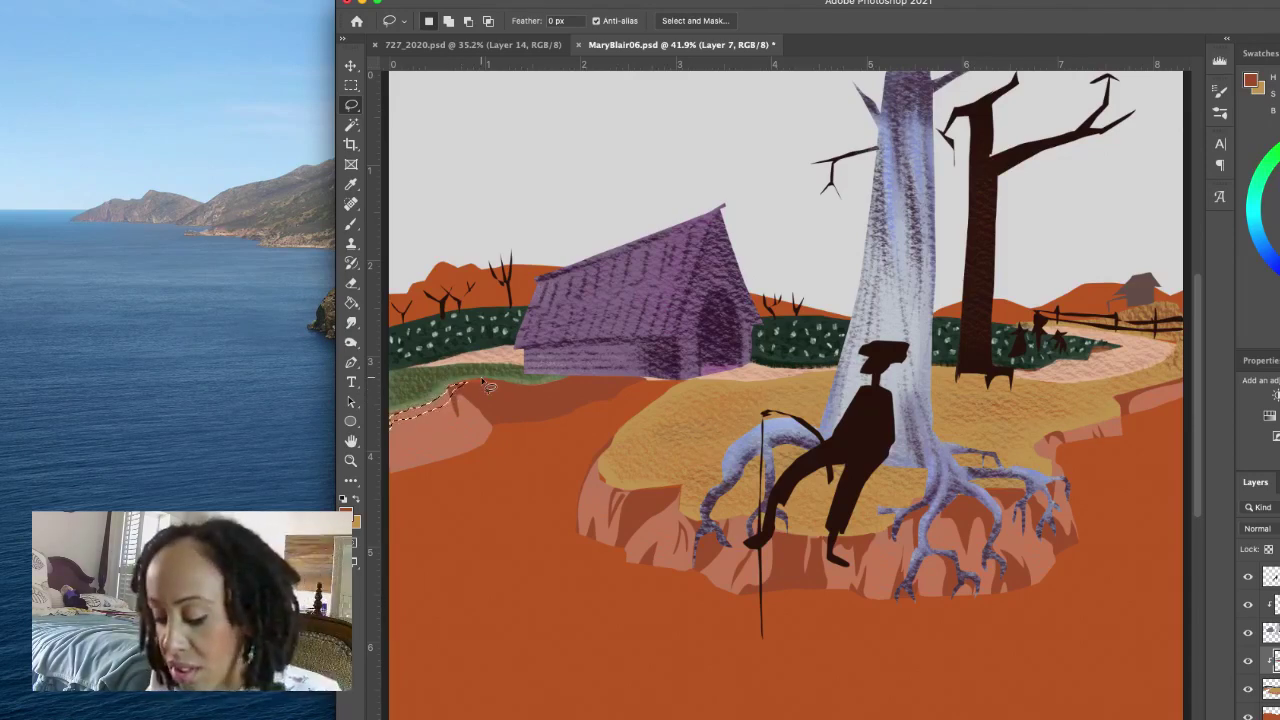
pyautogui.press('Delete')
pyautogui.press('super+d')
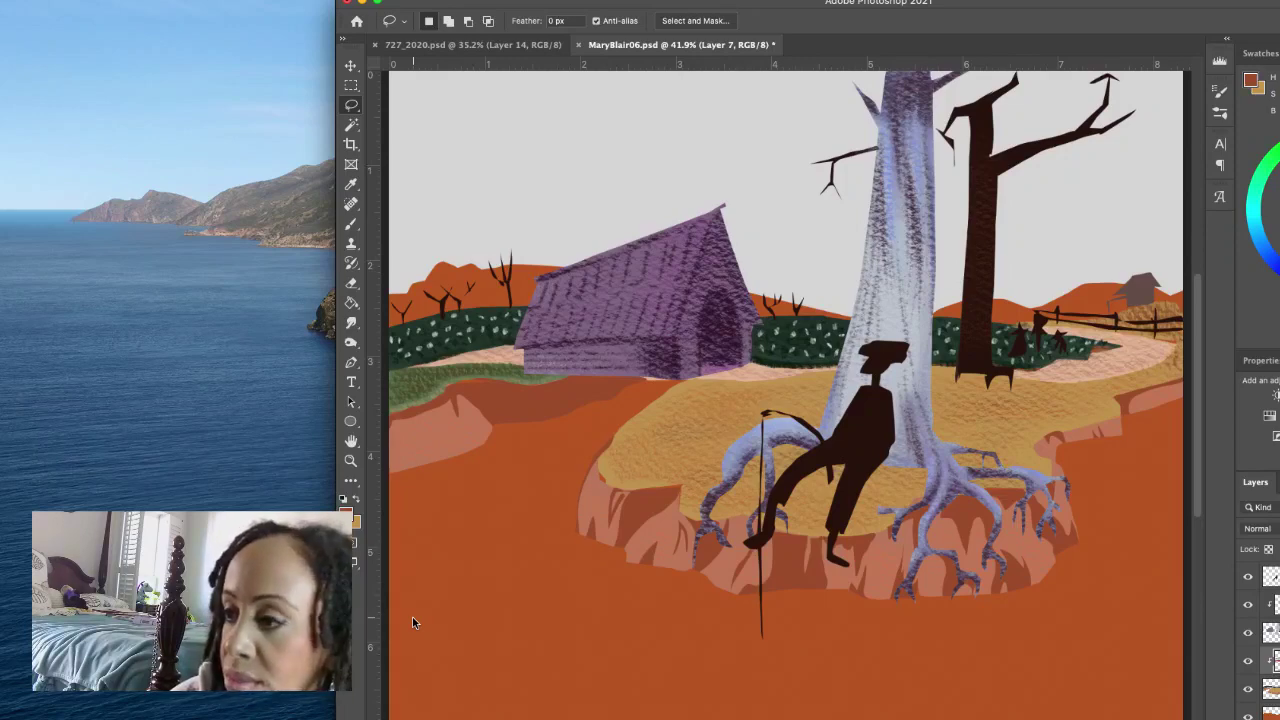
# Step: Add lassoed reddish-brown crack shapes down the face of the far-left pink bank
pyautogui.moveTo(390, 426)
pyautogui.mouseDown()
pyautogui.moveTo(411, 475)
pyautogui.moveTo(404, 431)
pyautogui.moveTo(431, 411)
pyautogui.moveTo(392, 428)
pyautogui.mouseUp()
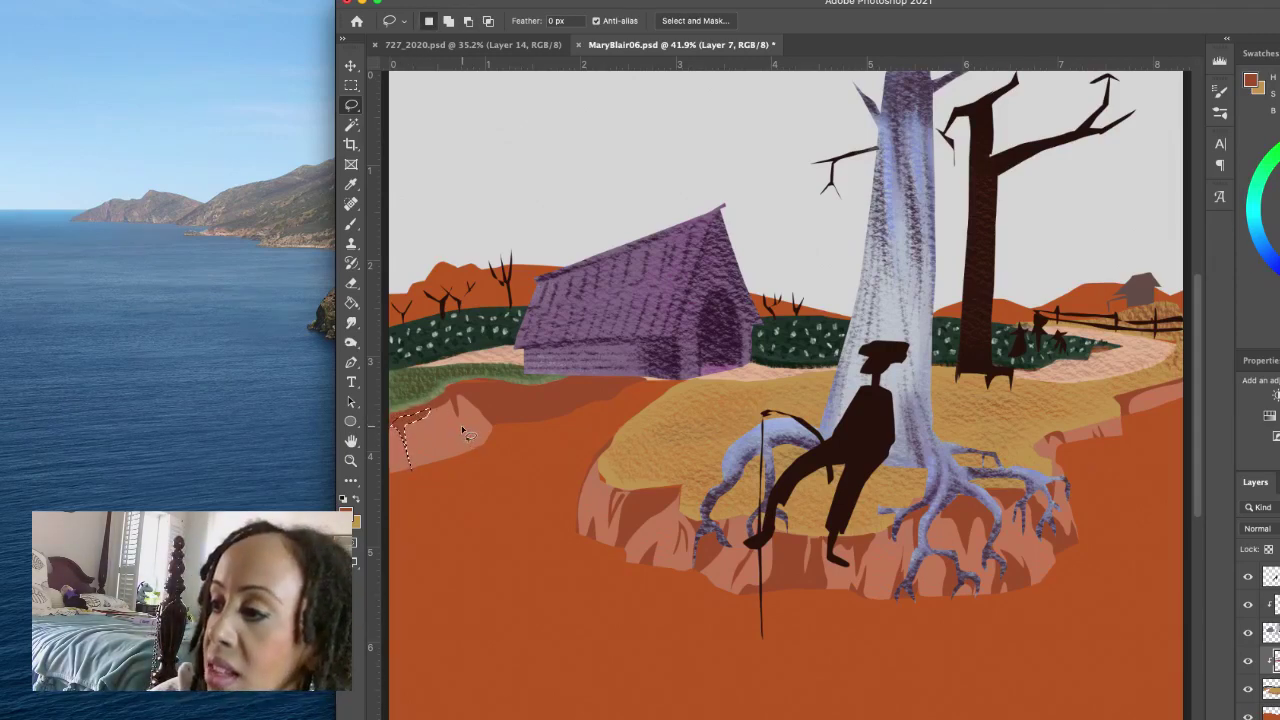
pyautogui.click(467, 434)
pyautogui.moveTo(468, 432); pyautogui.dragTo(470, 397)
pyautogui.hotkey('alt', 'BackSpace')
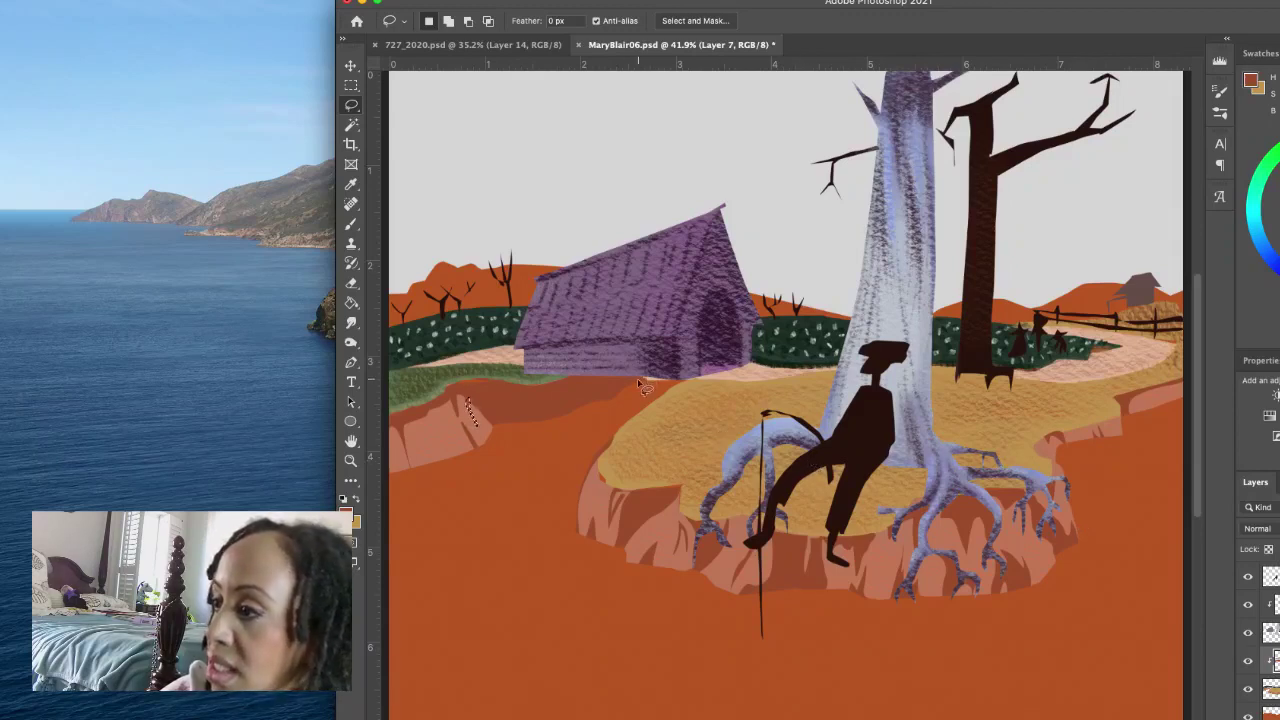
# Step: Lasso a small sliver under the barn's front corner, fill it with grass green #535a38, and save the painting
pyautogui.moveTo(636, 378)
pyautogui.mouseDown()
pyautogui.moveTo(684, 376)
pyautogui.moveTo(637, 382)
pyautogui.mouseUp()
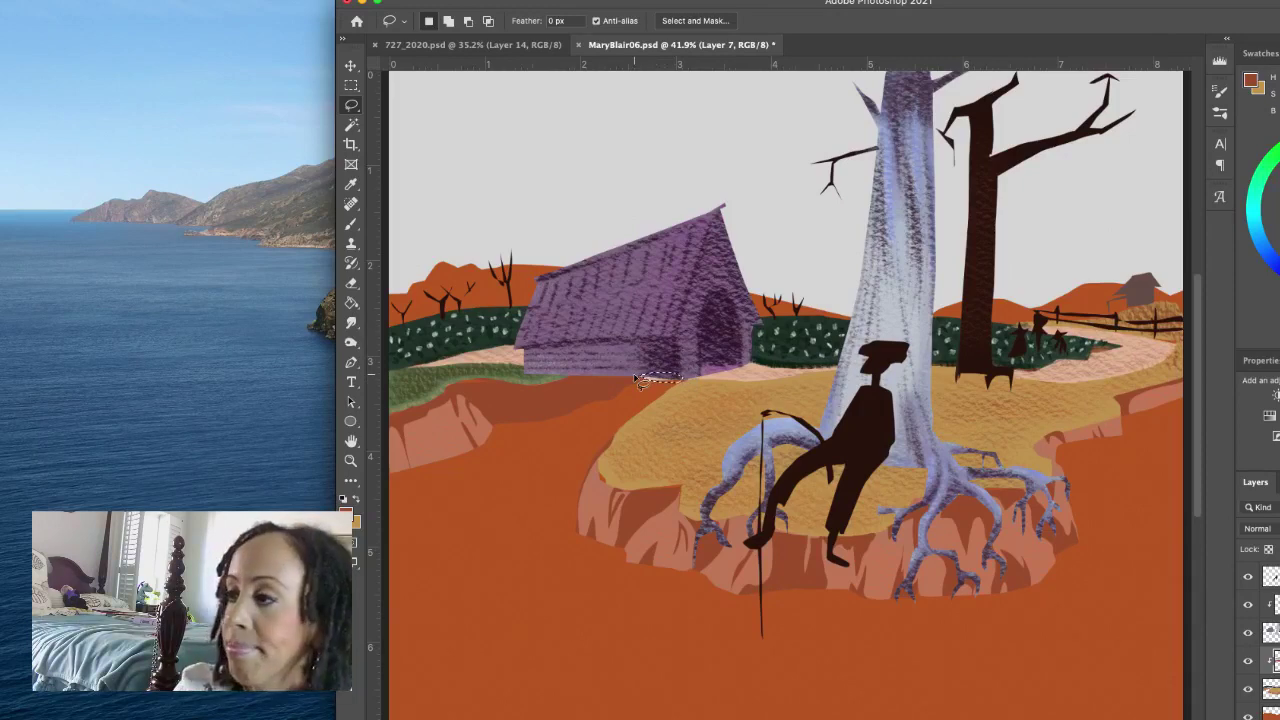
pyautogui.click(346, 510)
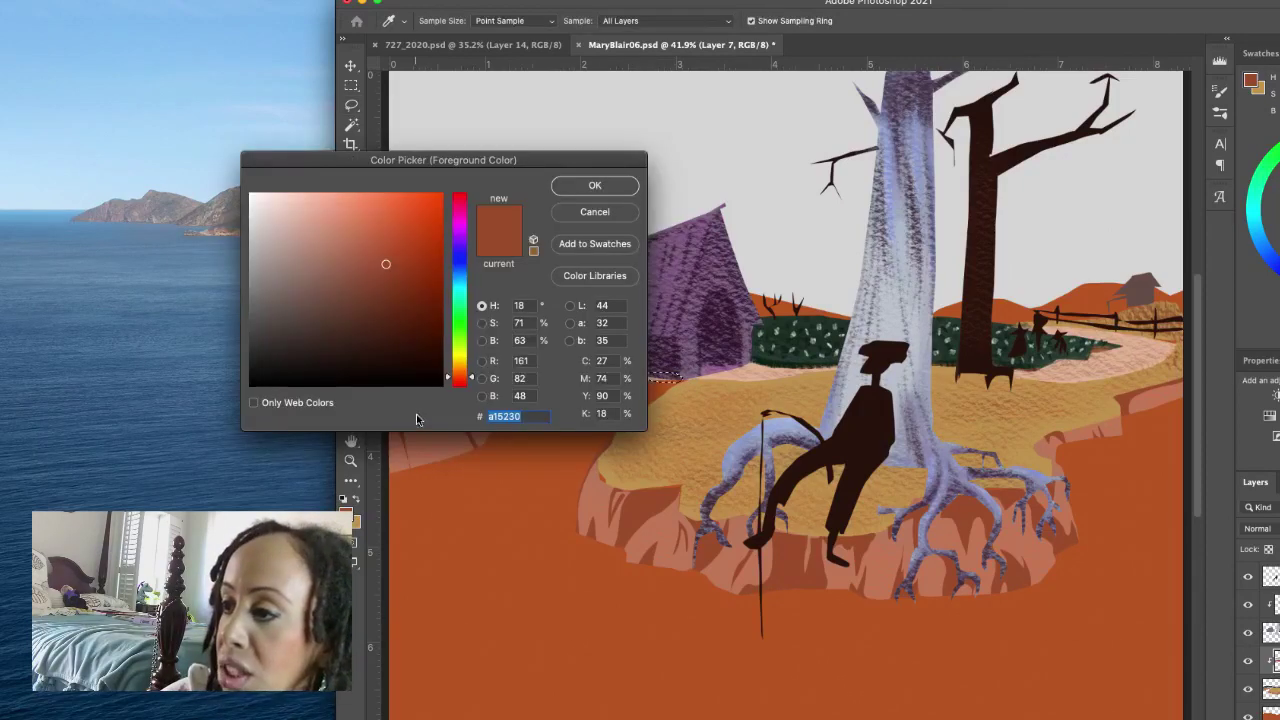
pyautogui.moveTo(630, 162); pyautogui.dragTo(949, 154)
pyautogui.click(432, 357)
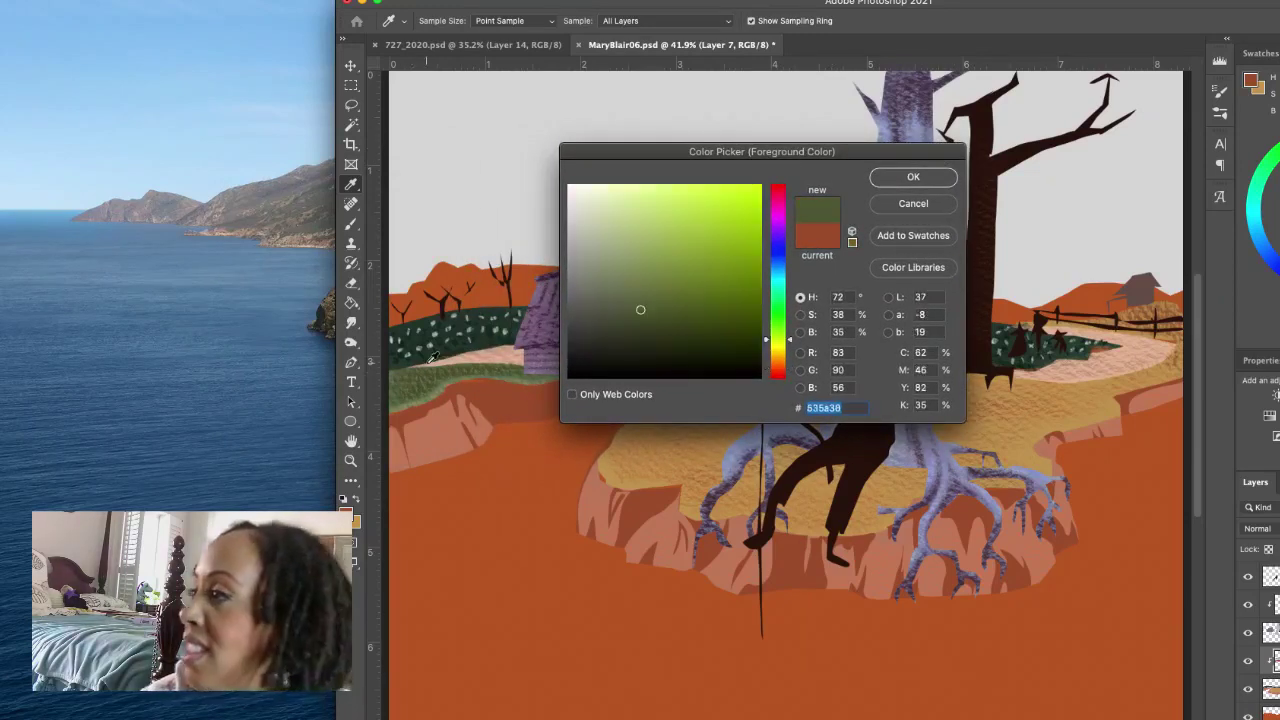
pyautogui.click(944, 181)
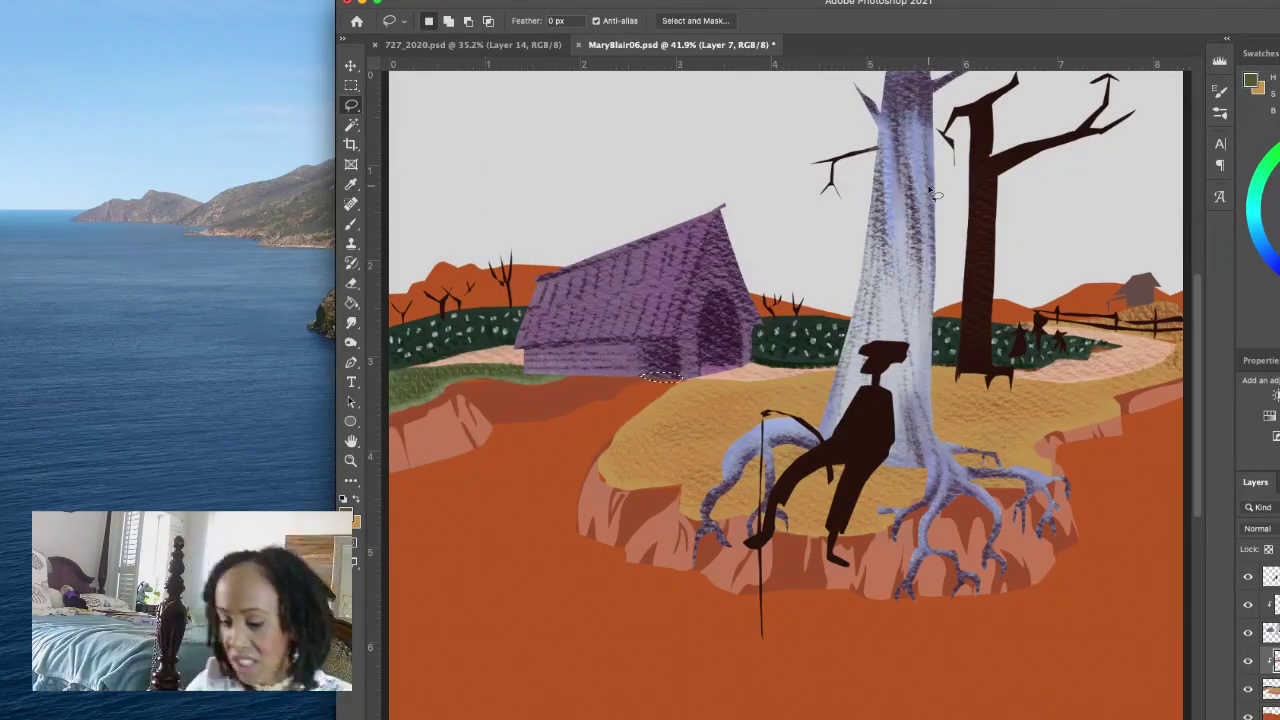
pyautogui.press('super+s')
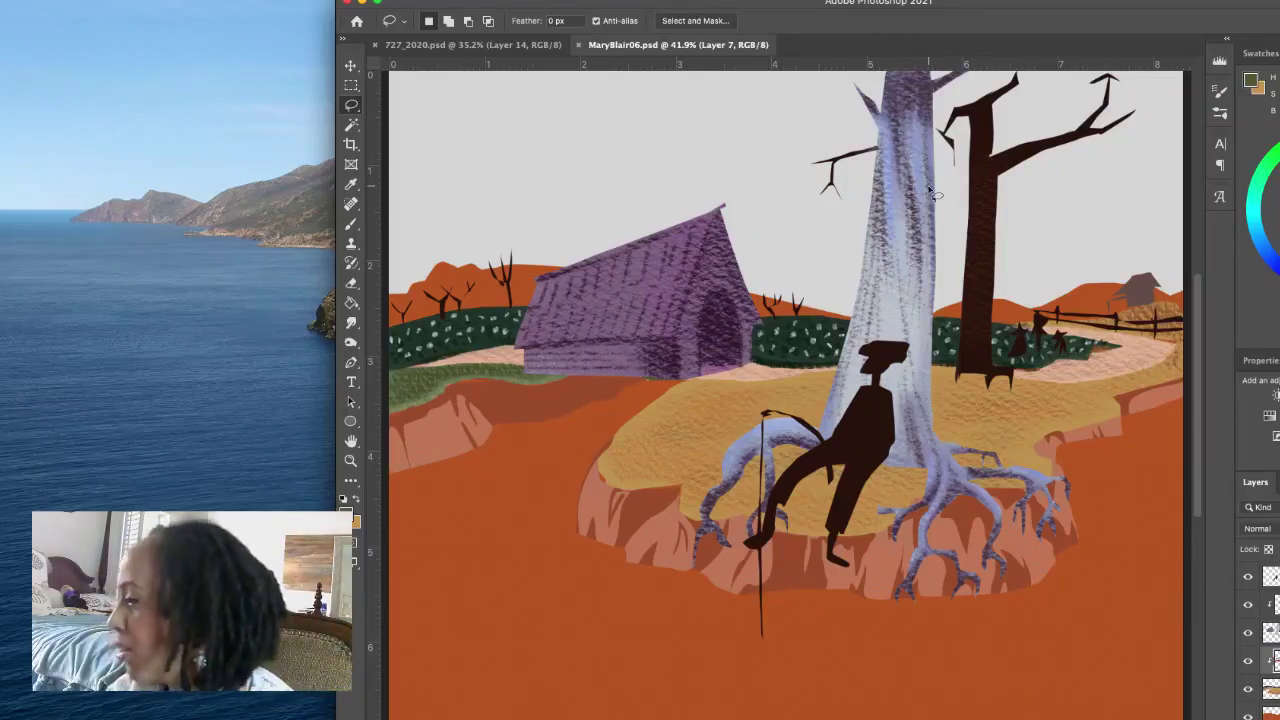
# Step: Shade the distant shed's walls and roof on their clipped layer with lassoed dark brown #4d3c35 shapes, and save the painting
pyautogui.click(1247, 633)
pyautogui.click(1247, 633)
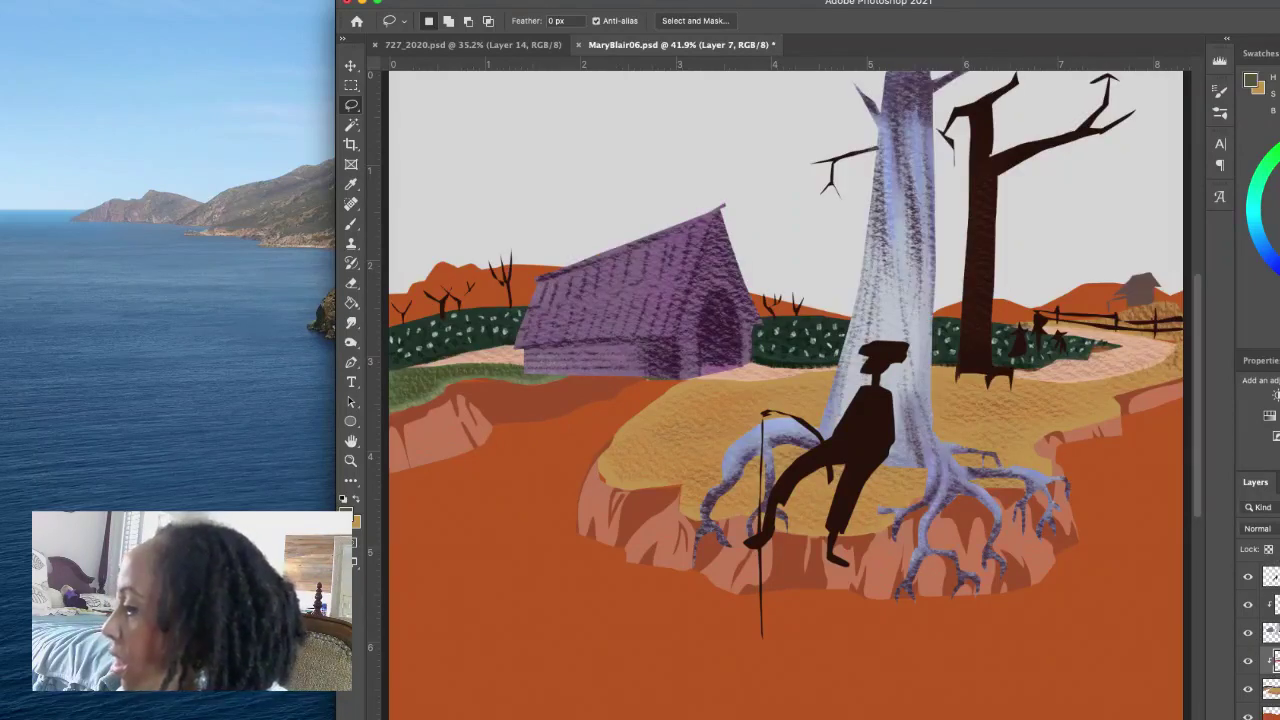
pyautogui.click(1274, 604)
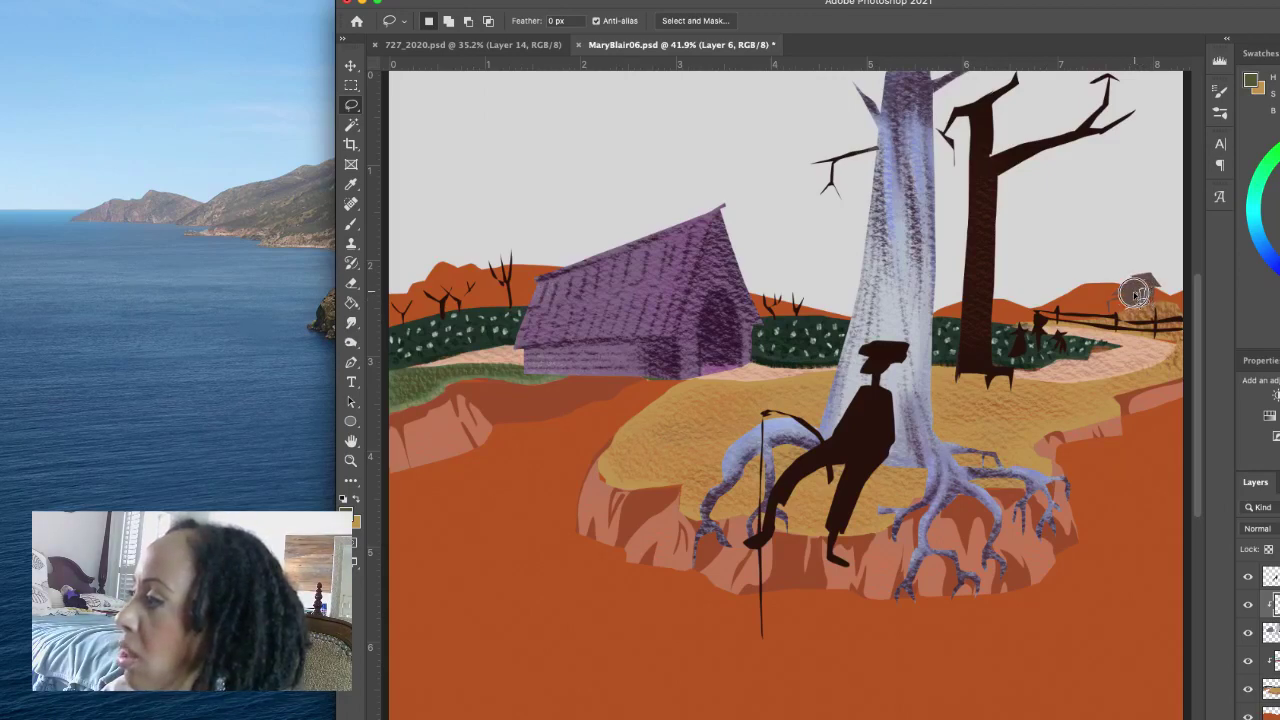
pyautogui.moveTo(1135, 293)
pyautogui.mouseDown()
pyautogui.moveTo(1097, 302)
pyautogui.moveTo(1102, 322)
pyautogui.moveTo(1133, 310)
pyautogui.mouseUp()
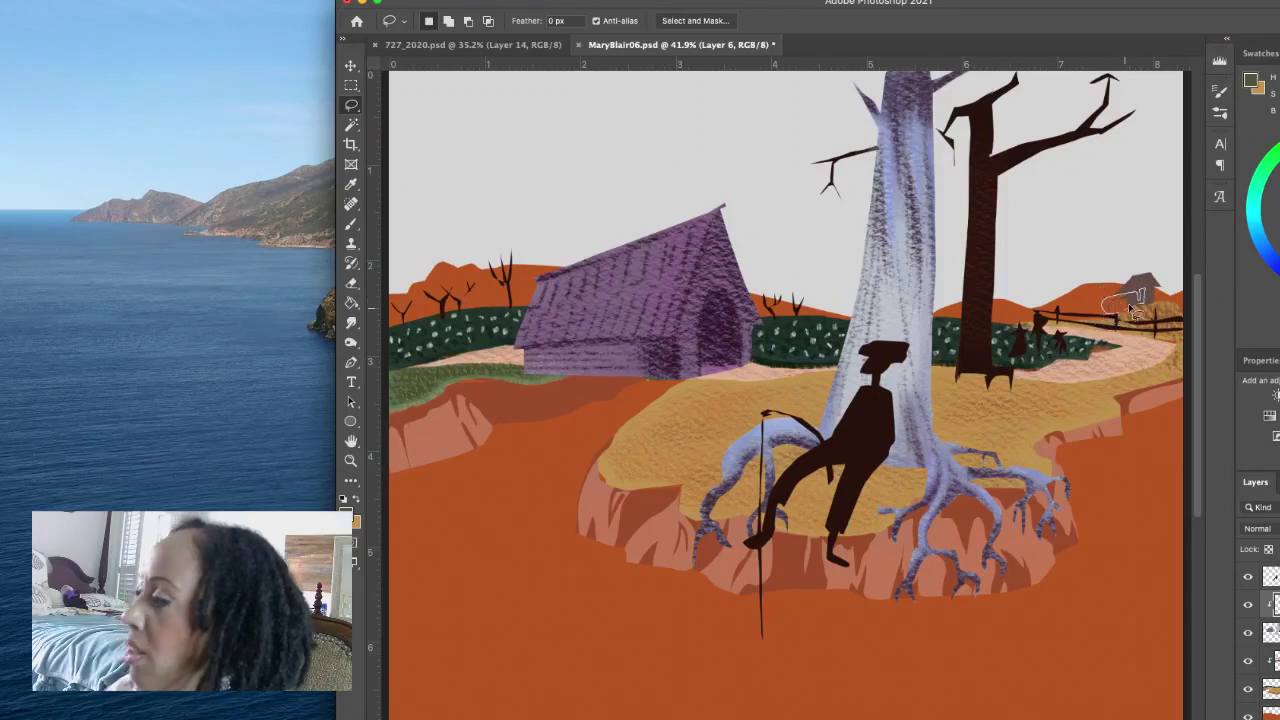
pyautogui.click(347, 513)
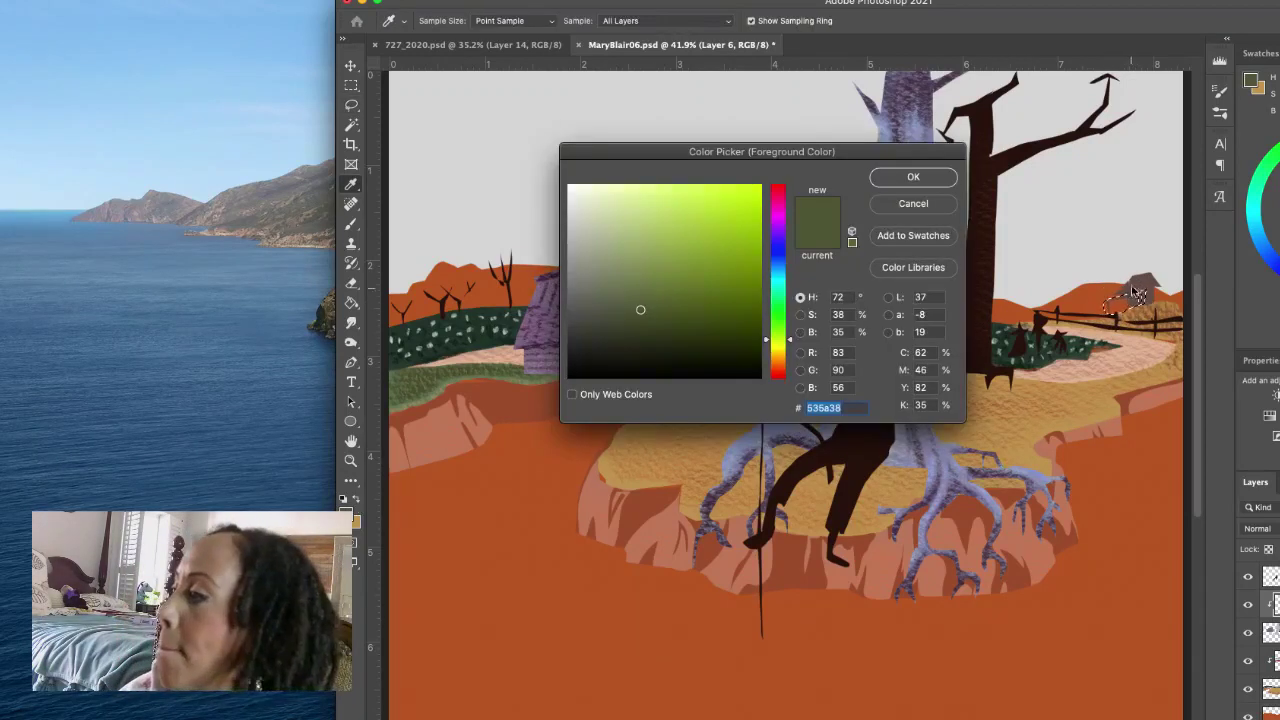
pyautogui.click(1139, 287)
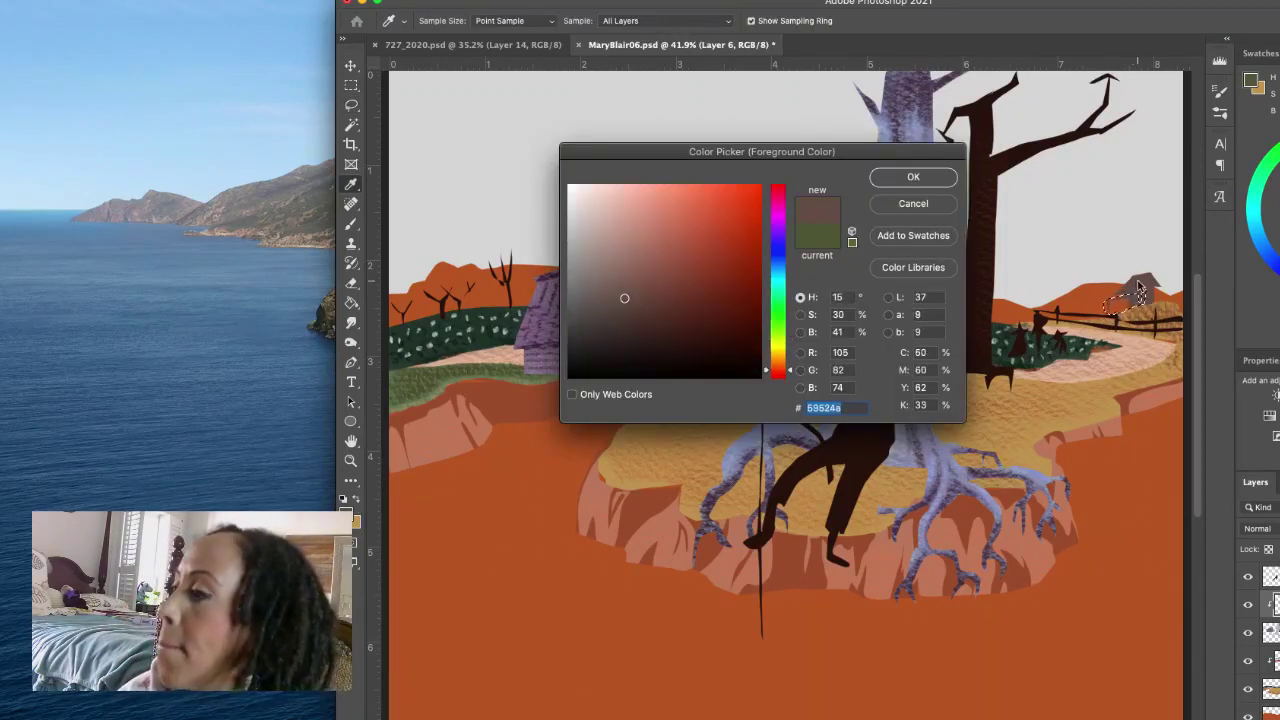
pyautogui.click(899, 181)
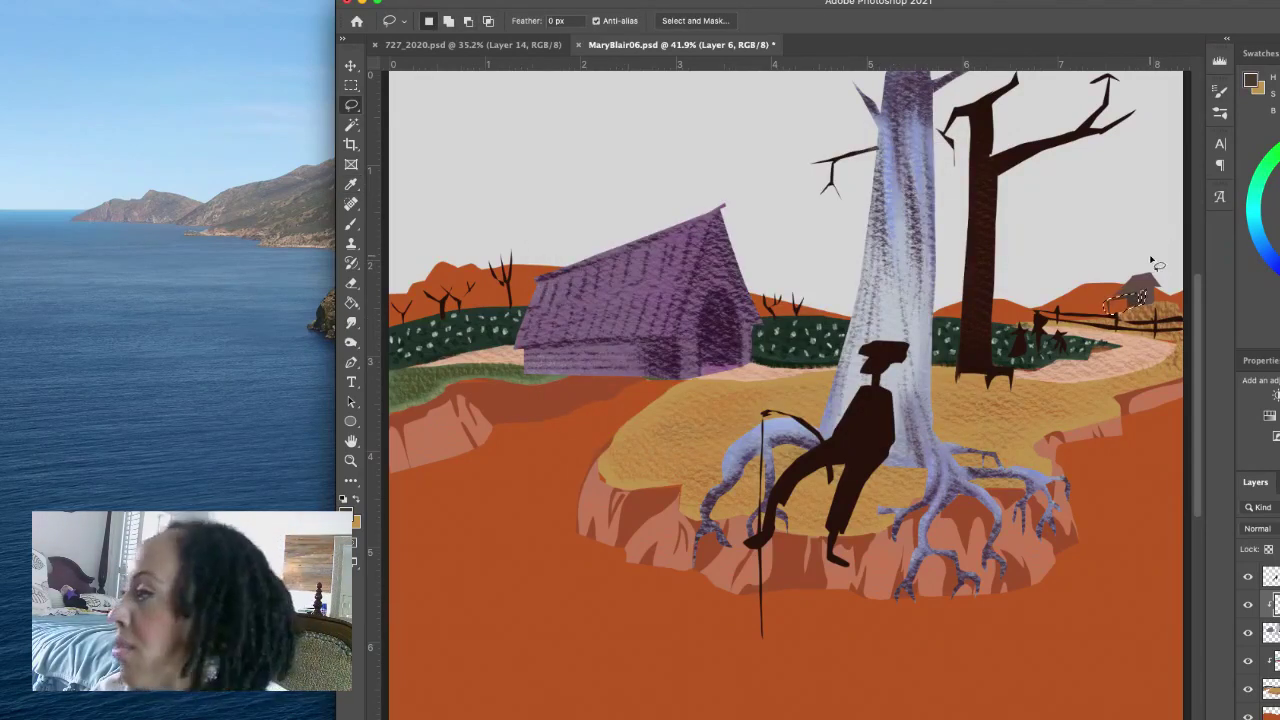
pyautogui.moveTo(1149, 278)
pyautogui.mouseDown()
pyautogui.moveTo(1139, 290)
pyautogui.moveTo(1155, 290)
pyautogui.moveTo(1149, 280)
pyautogui.mouseUp()
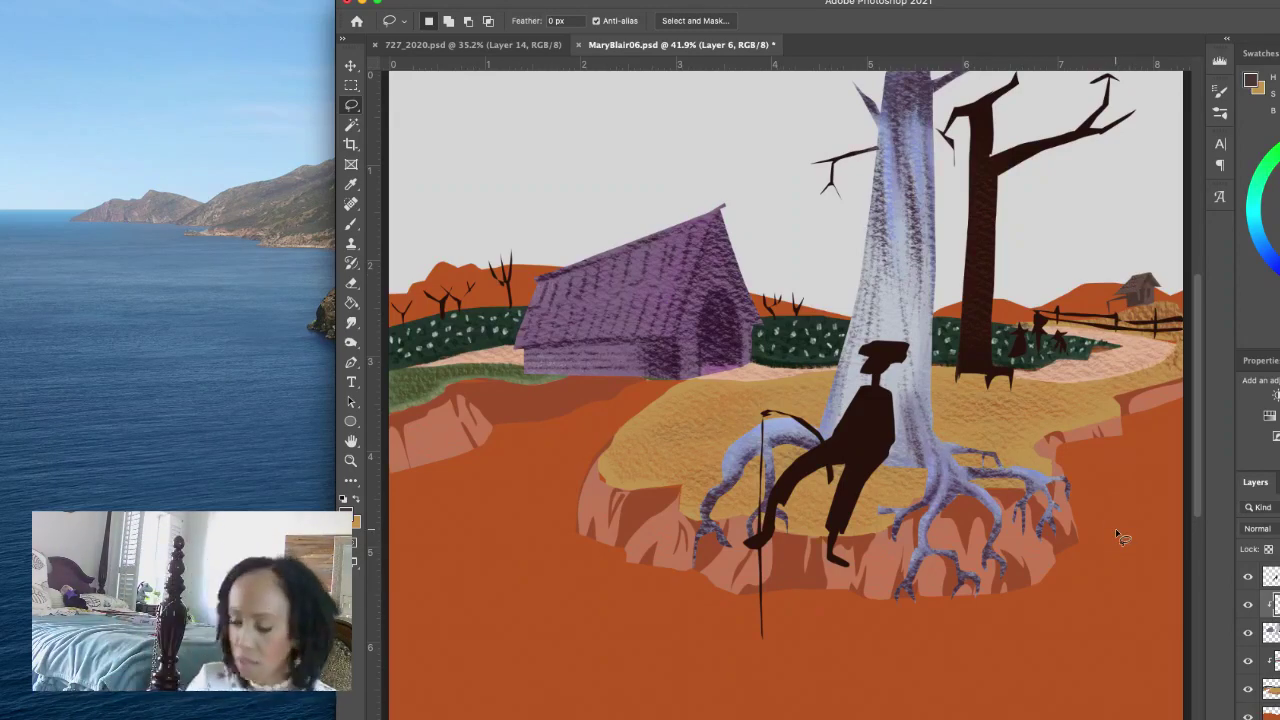
pyautogui.press('super+s')
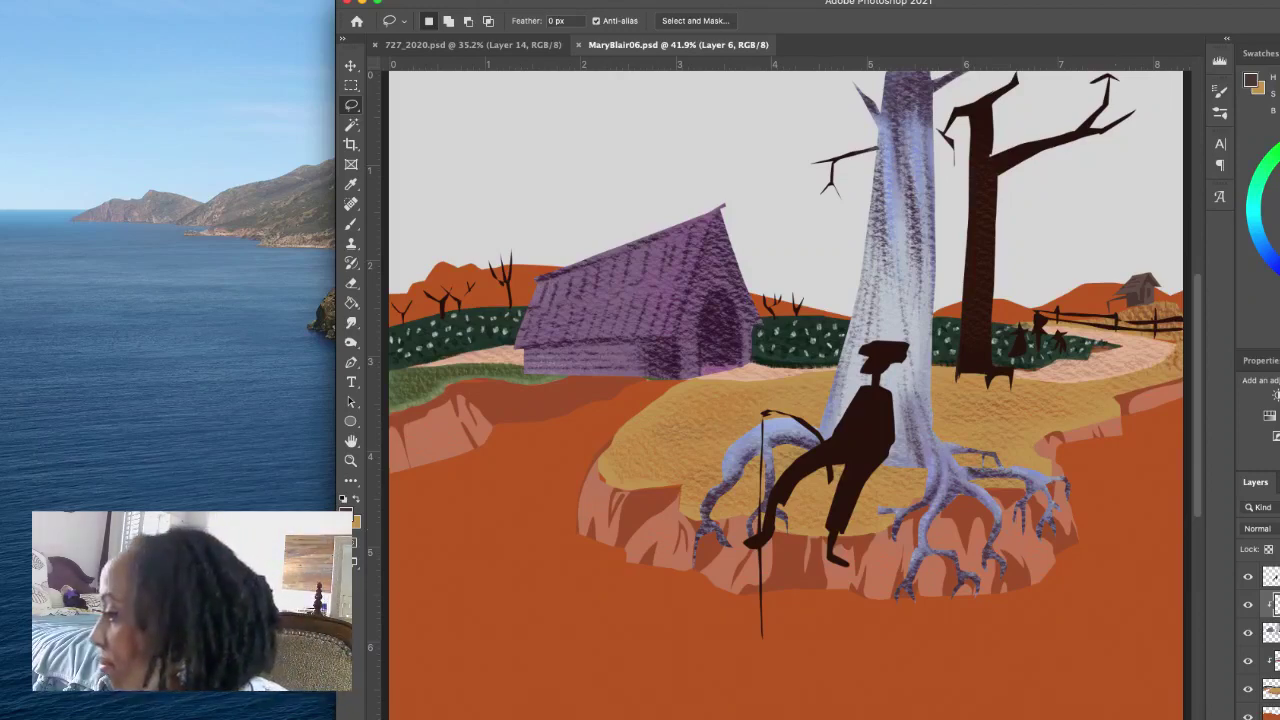
# Step: Add a new layer directly above the orange hill and ground layer and clip it to that layer
pyautogui.click(1270, 712)
pyautogui.press('alt+shift+super+n')
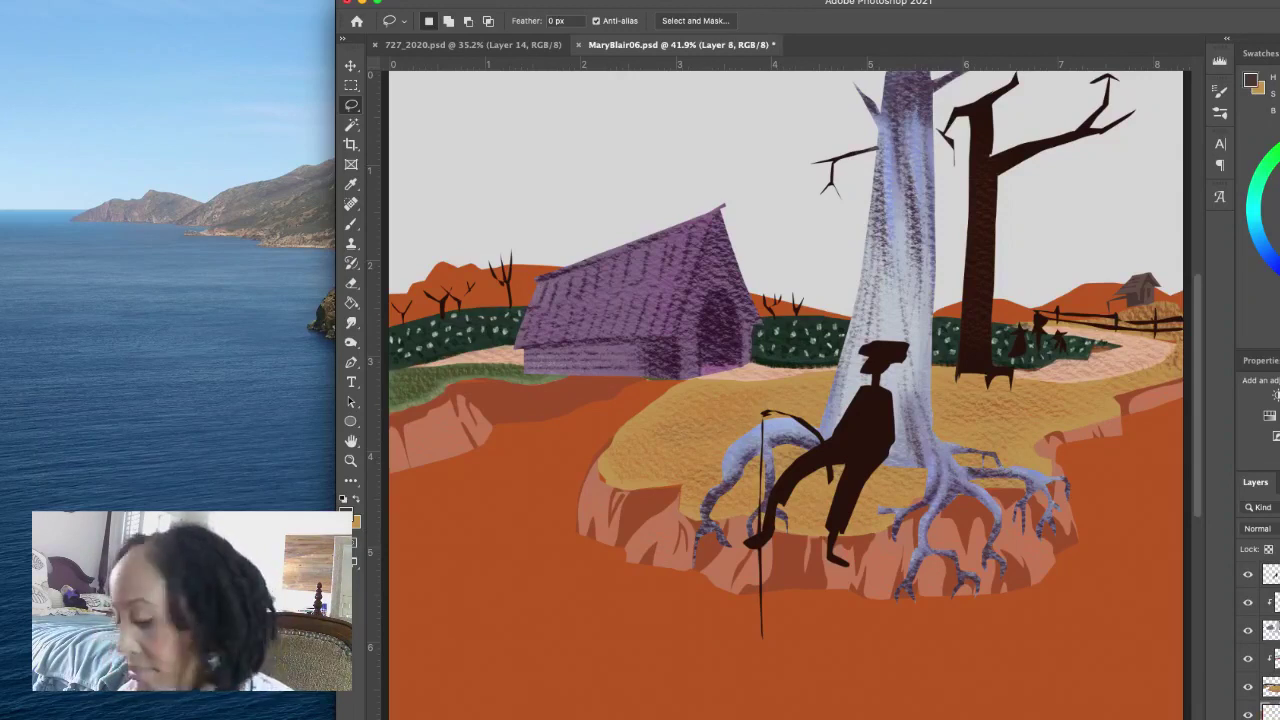
pyautogui.scroll(-1, 1258, 640)
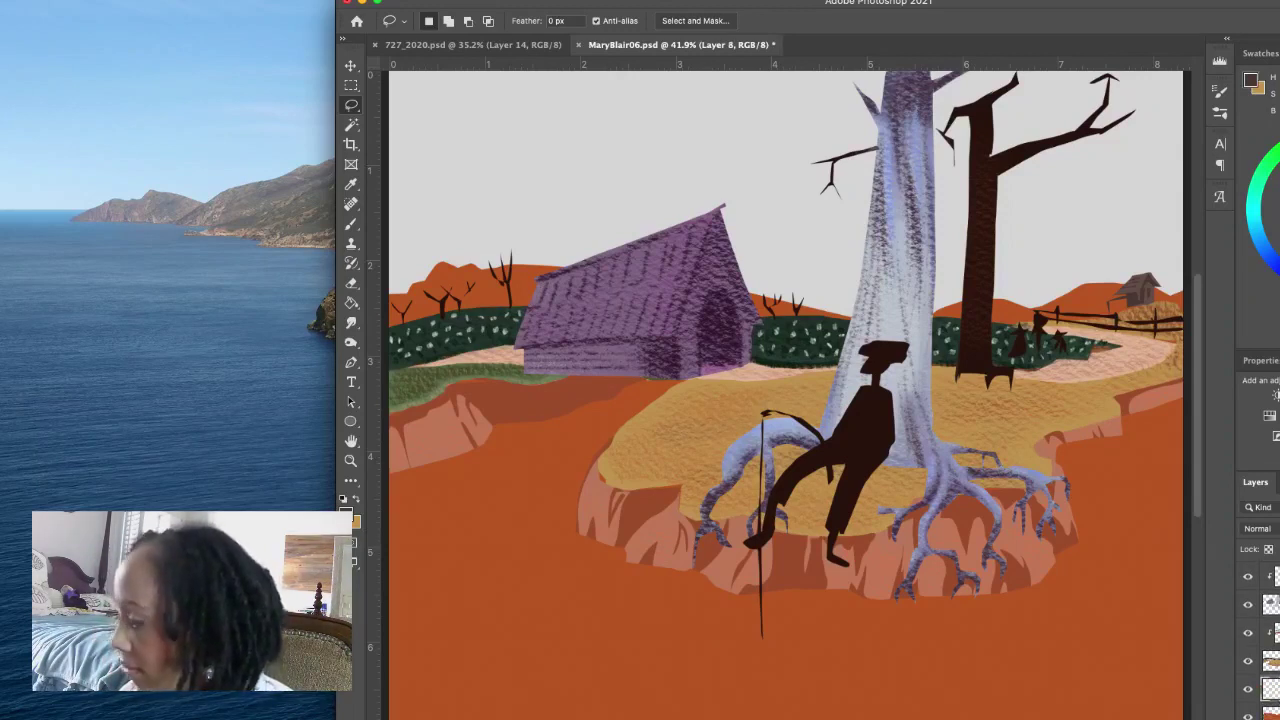
pyautogui.press('alt+super+g')
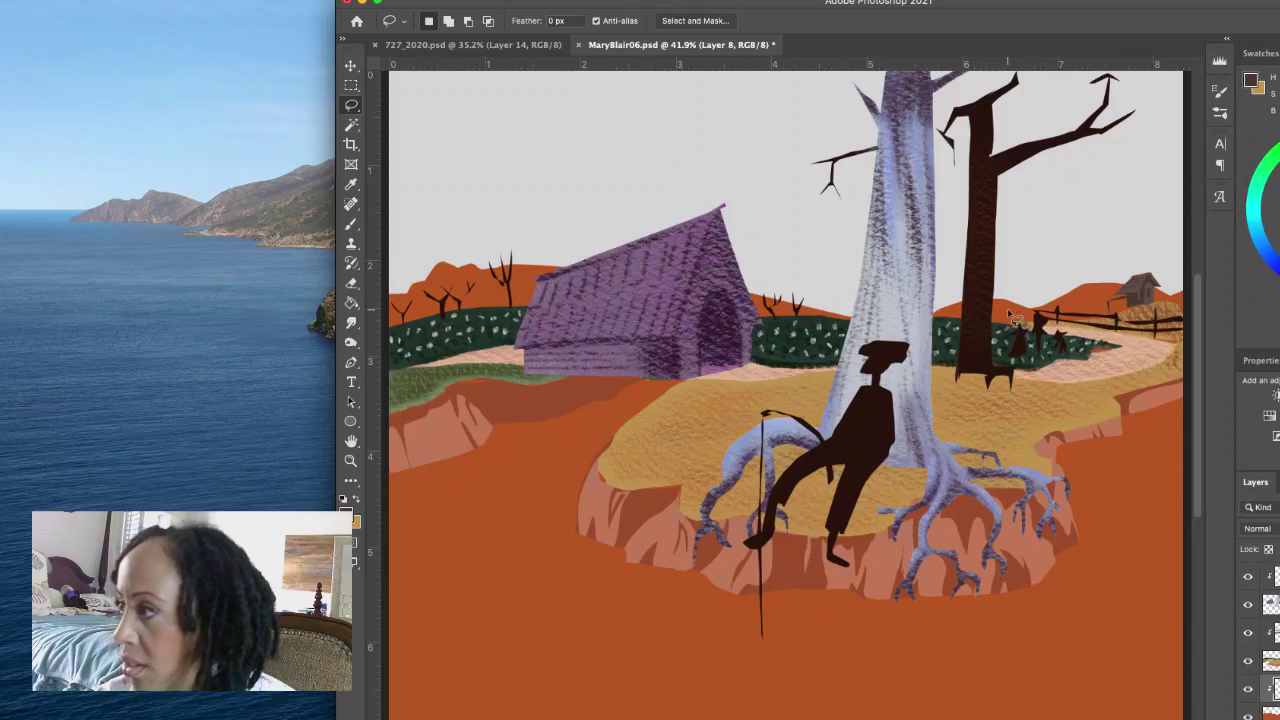
# Step: Pick a red foreground colour and choose Sampled Brush 48 24 from the AB - Cold Press Watercolor Texture Brushes
pyautogui.press('b')
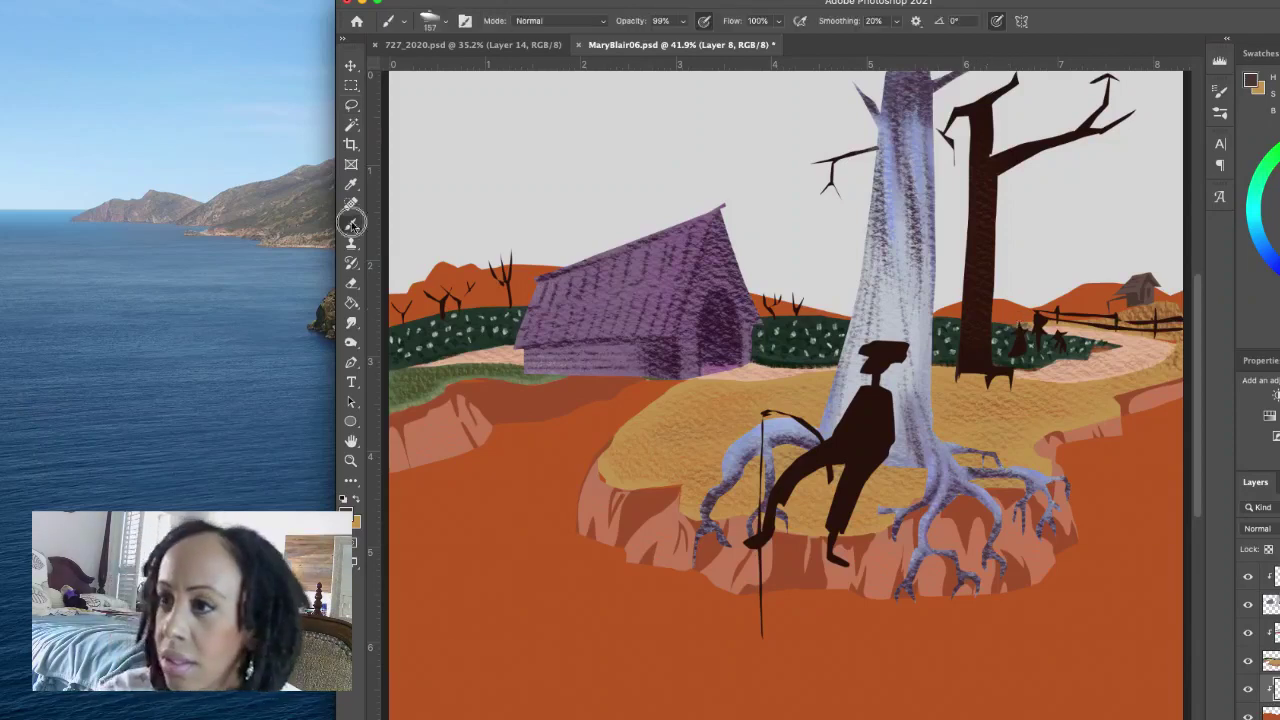
pyautogui.keyDown('alt'); pyautogui.click(1033, 311); pyautogui.keyUp('alt')
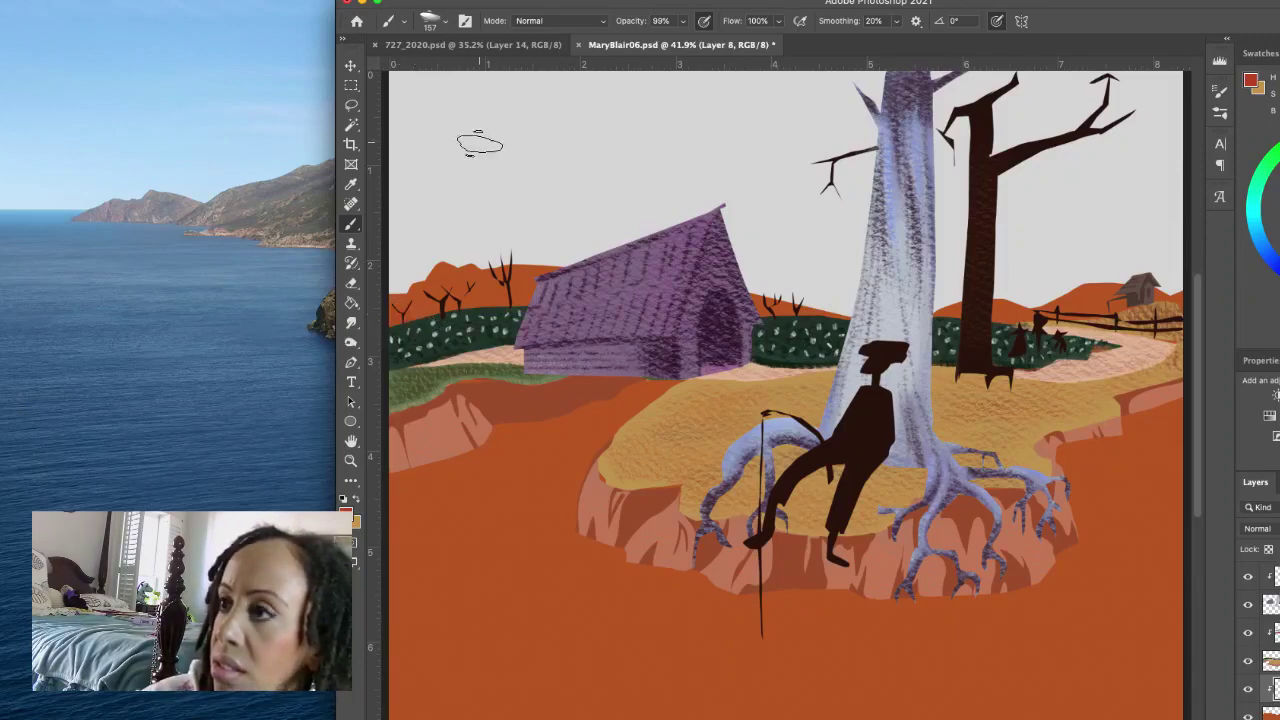
pyautogui.click(445, 25)
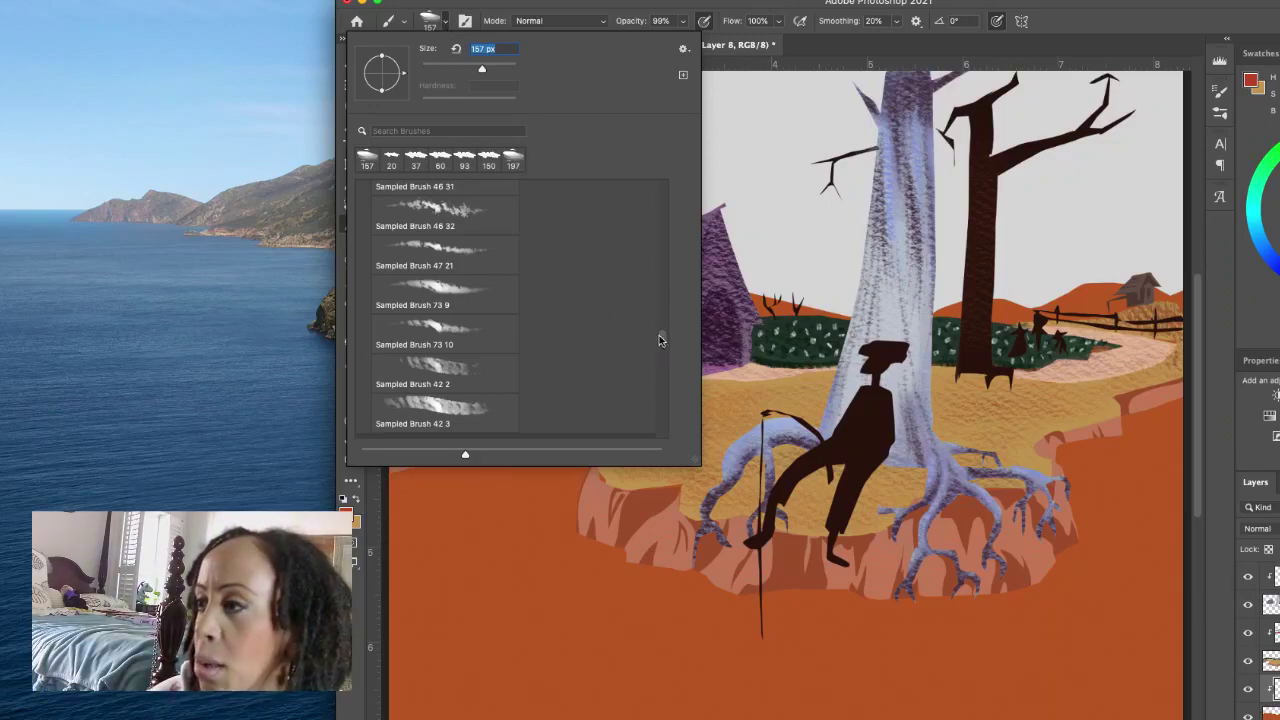
pyautogui.scroll(-5, 659, 340)
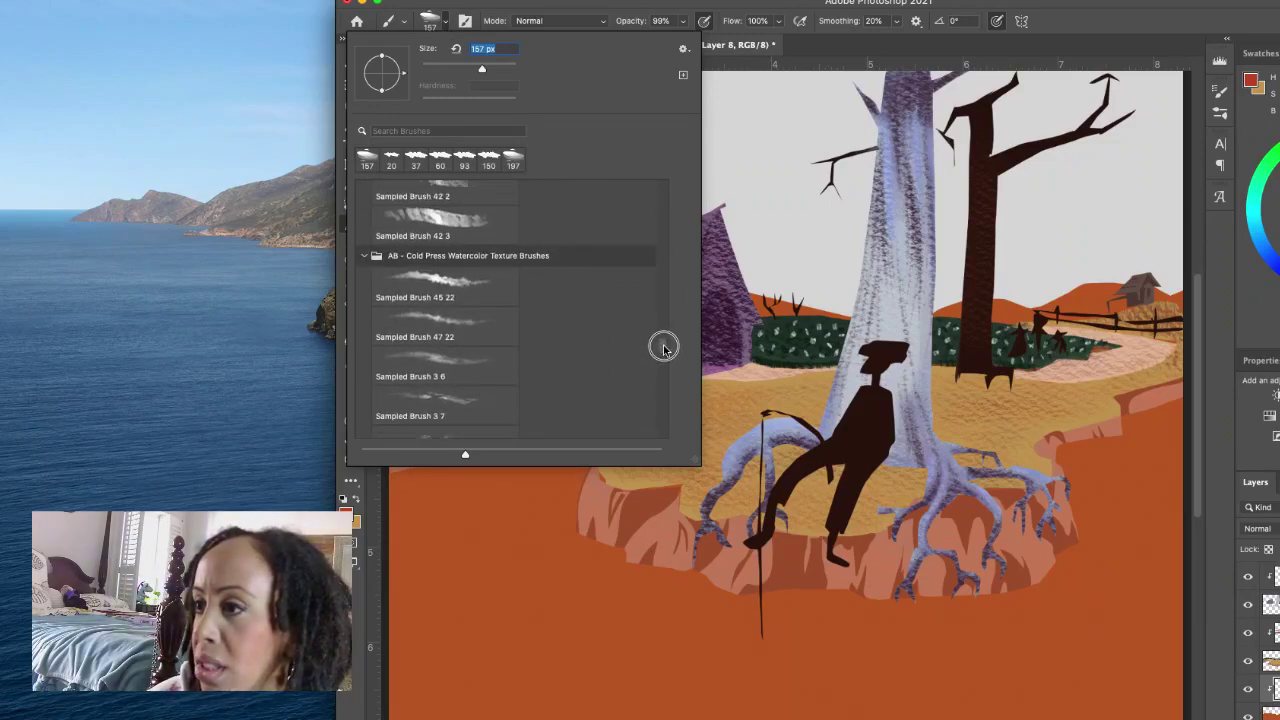
pyautogui.scroll(-1, 663, 347)
pyautogui.click(491, 400)
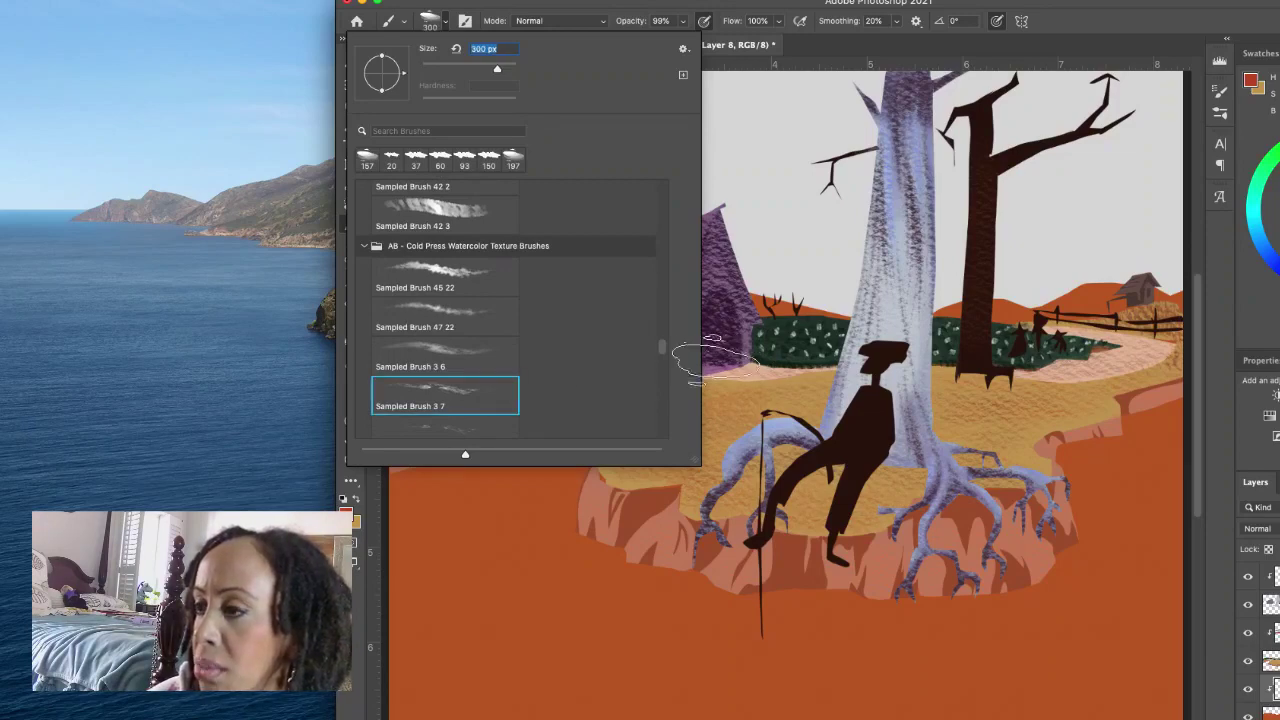
pyautogui.click(487, 318)
pyautogui.click(490, 284)
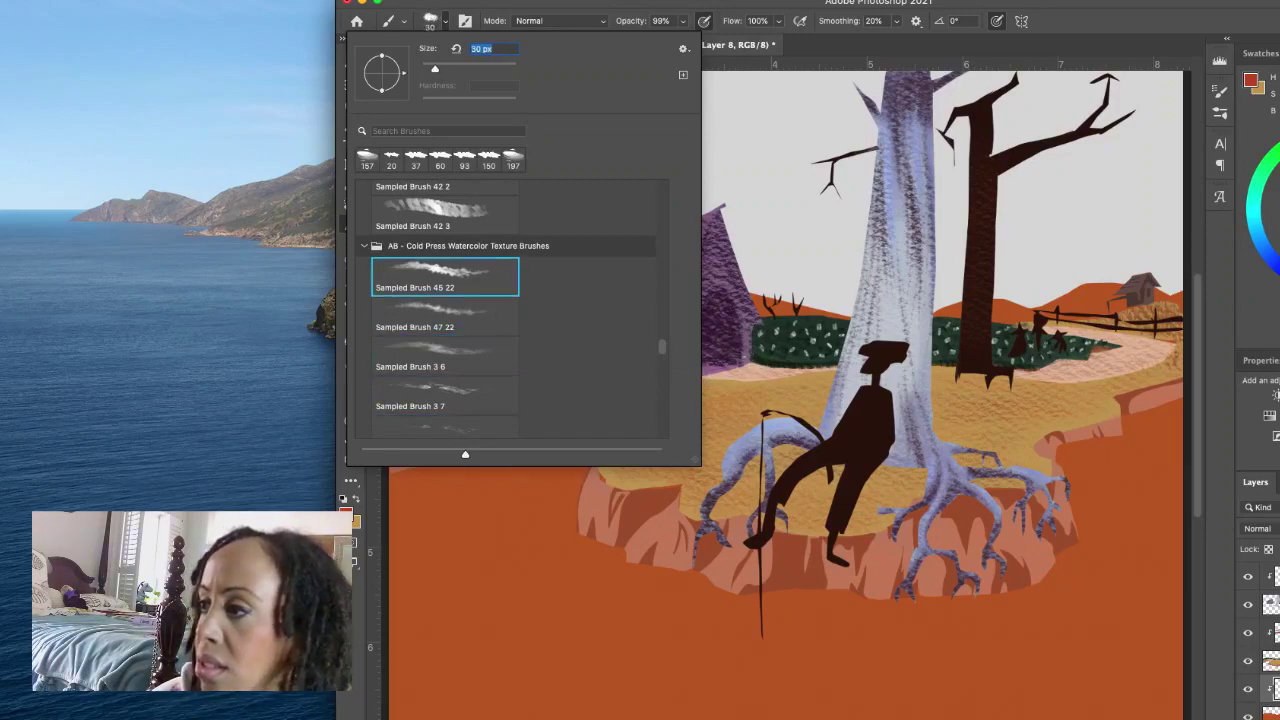
pyautogui.scroll(-2, 662, 351)
pyautogui.click(487, 298)
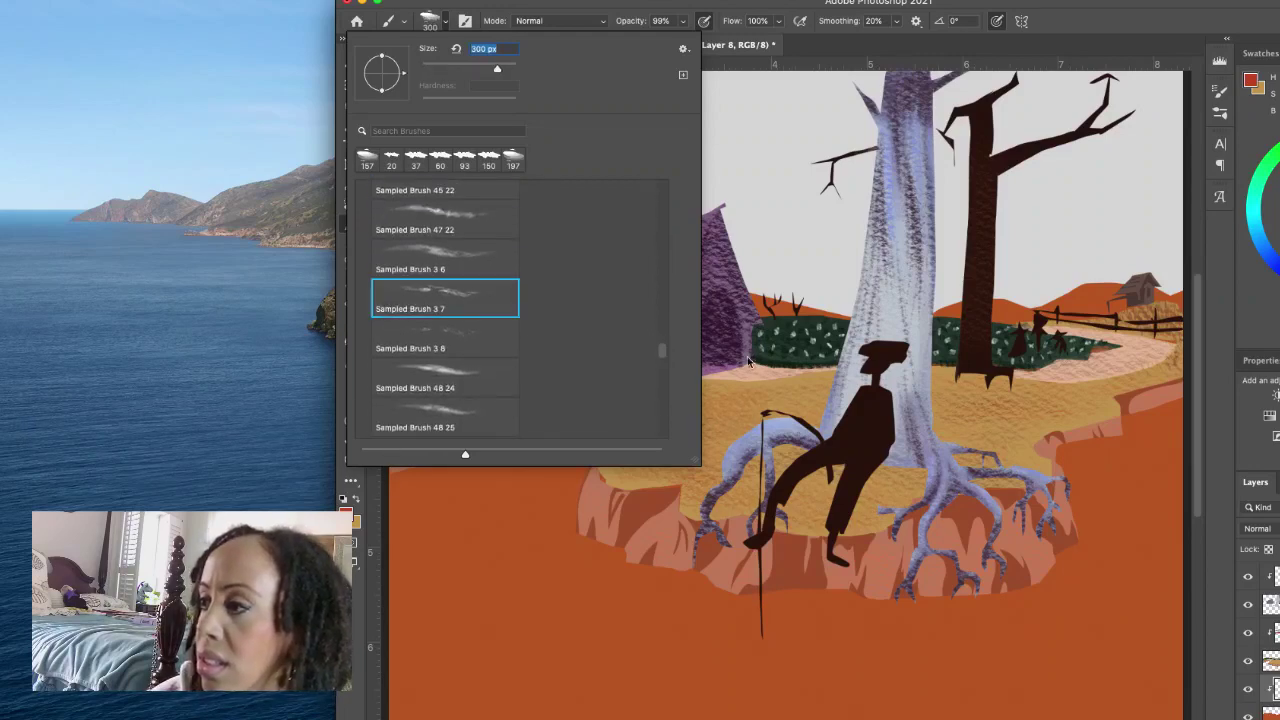
pyautogui.click(485, 338)
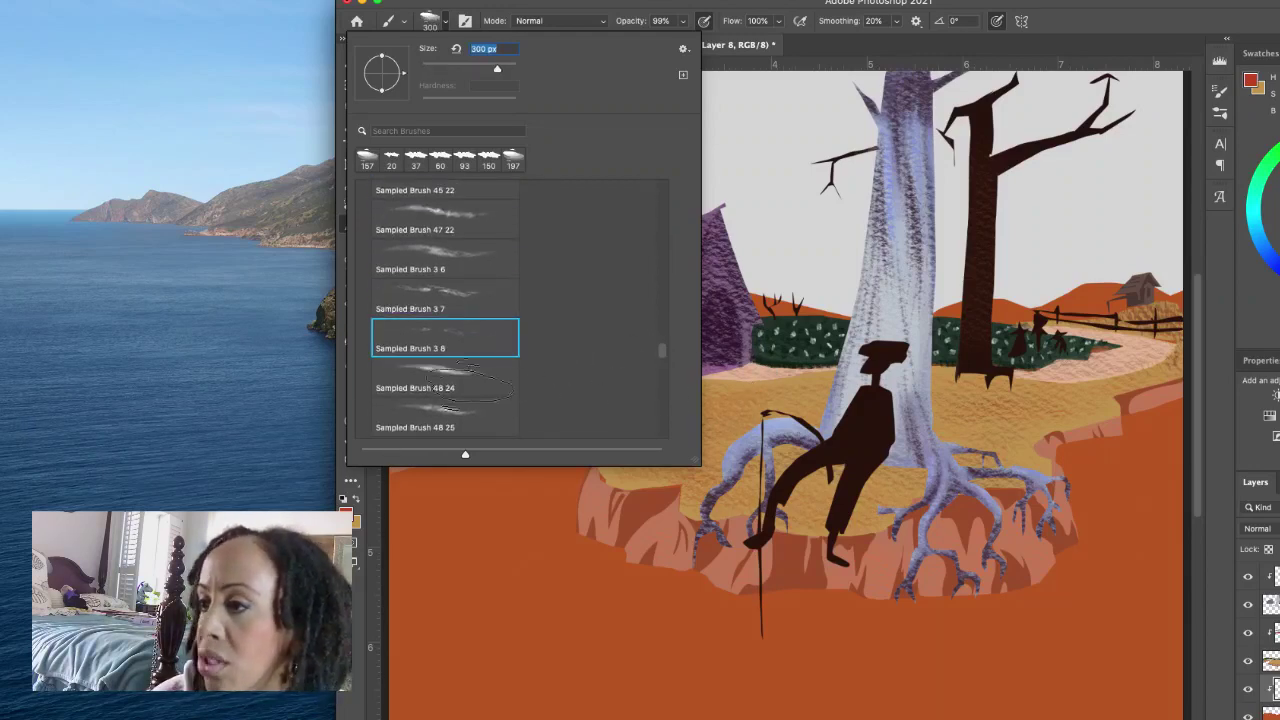
pyautogui.click(465, 378)
pyautogui.click(533, 412)
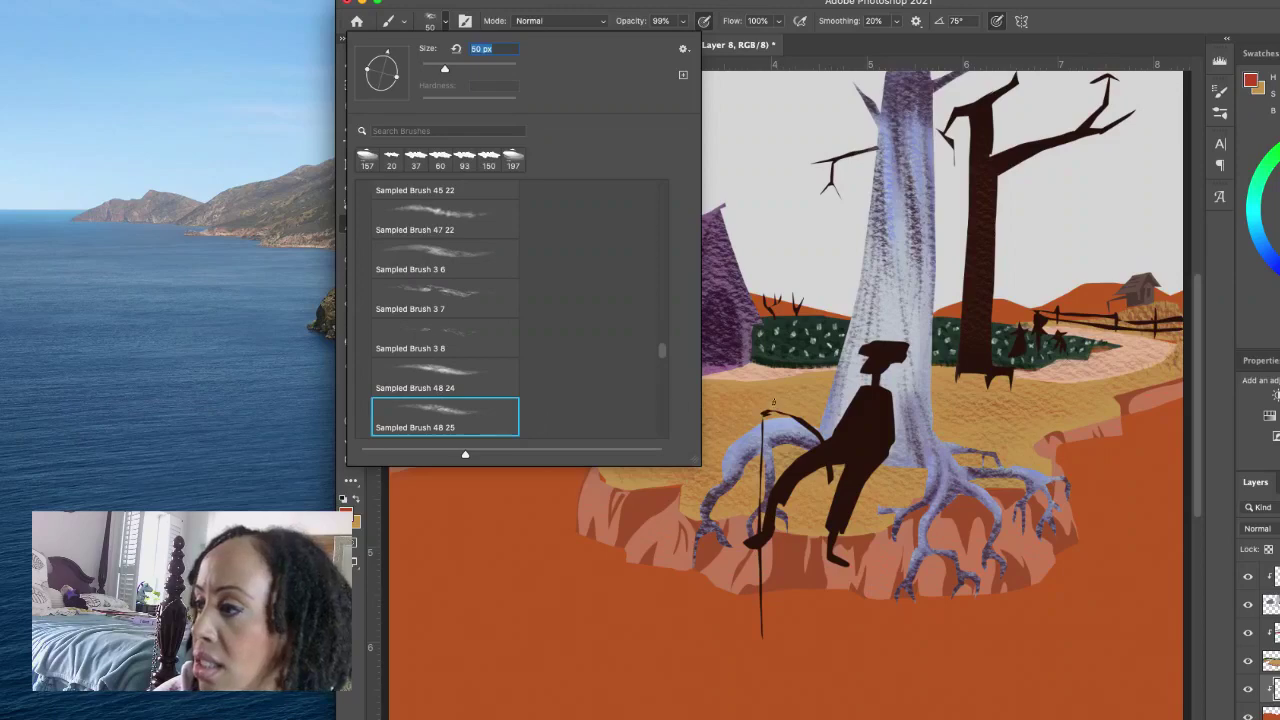
pyautogui.click(492, 385)
# Step: Paint dark red, orange and golden watercolor shading over the distant hills behind the barn and trees
pyautogui.click(446, 22)
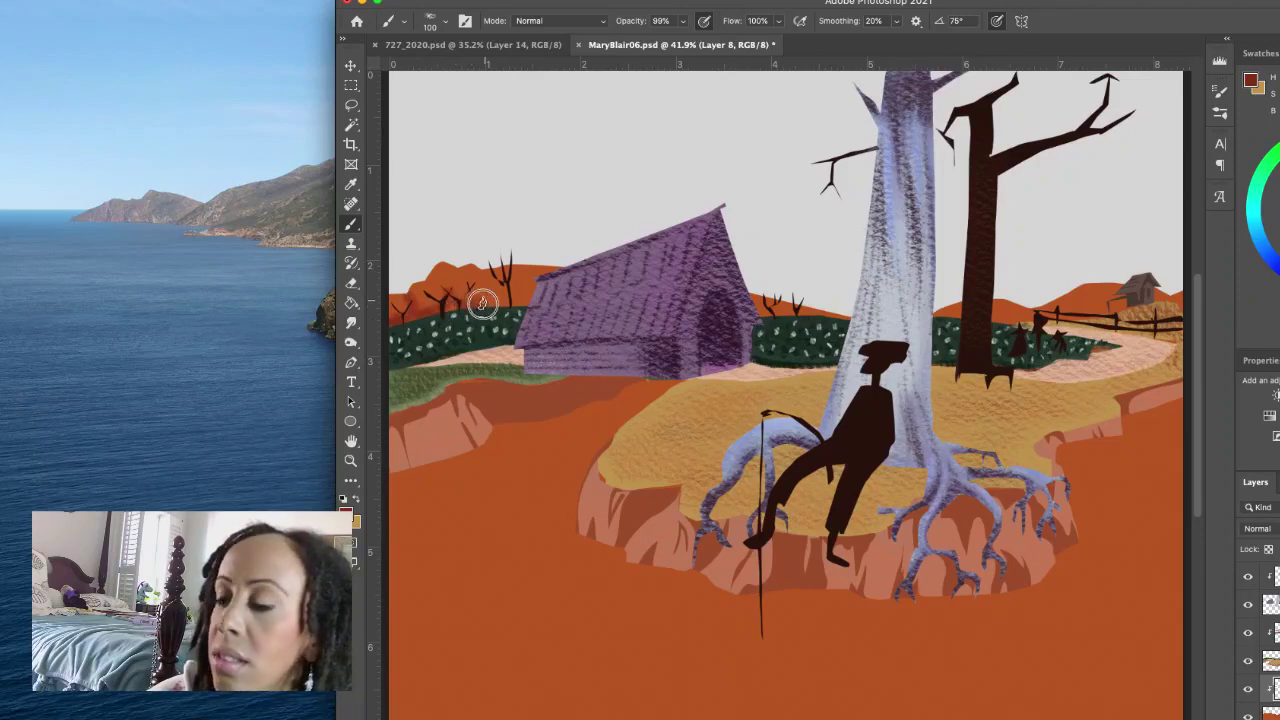
pyautogui.moveTo(490, 272)
pyautogui.mouseDown()
pyautogui.moveTo(486, 294)
pyautogui.moveTo(505, 300)
pyautogui.mouseUp()
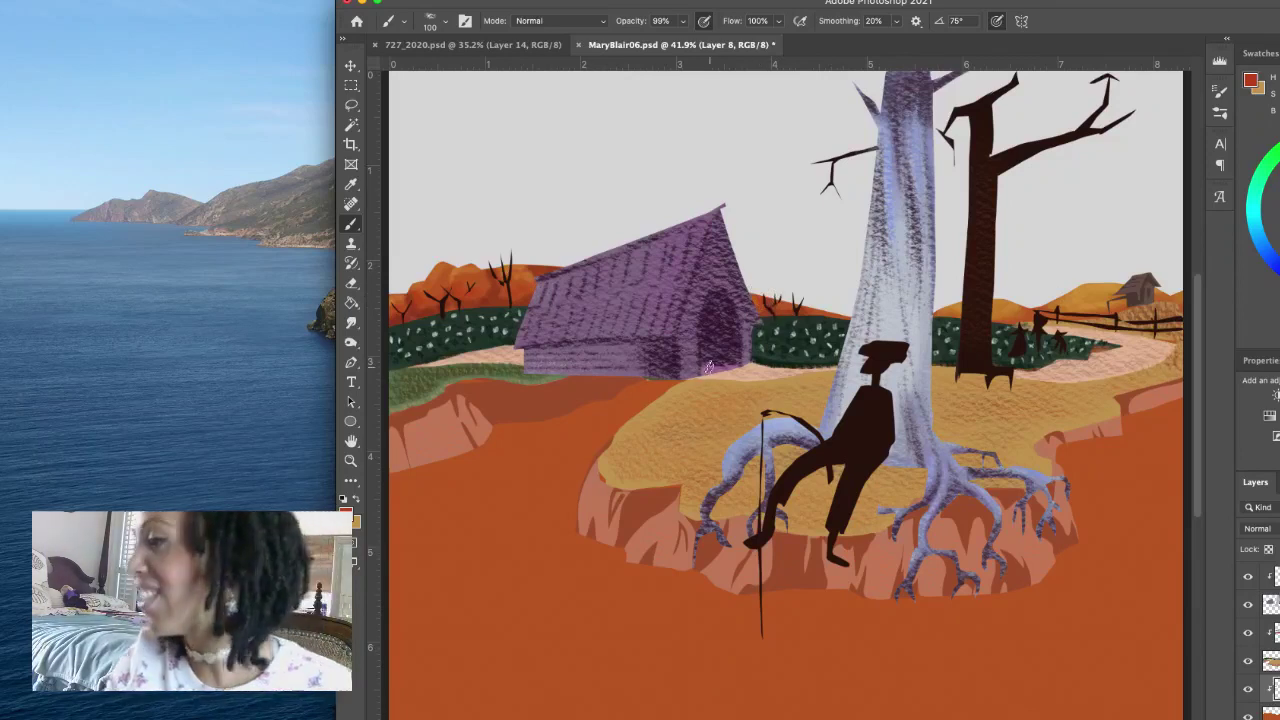
# Step: Paint soft red strokes along the hill edges on both sides of the barn on Layer 1, then reselect the clipped shading layer
pyautogui.click(1270, 714)
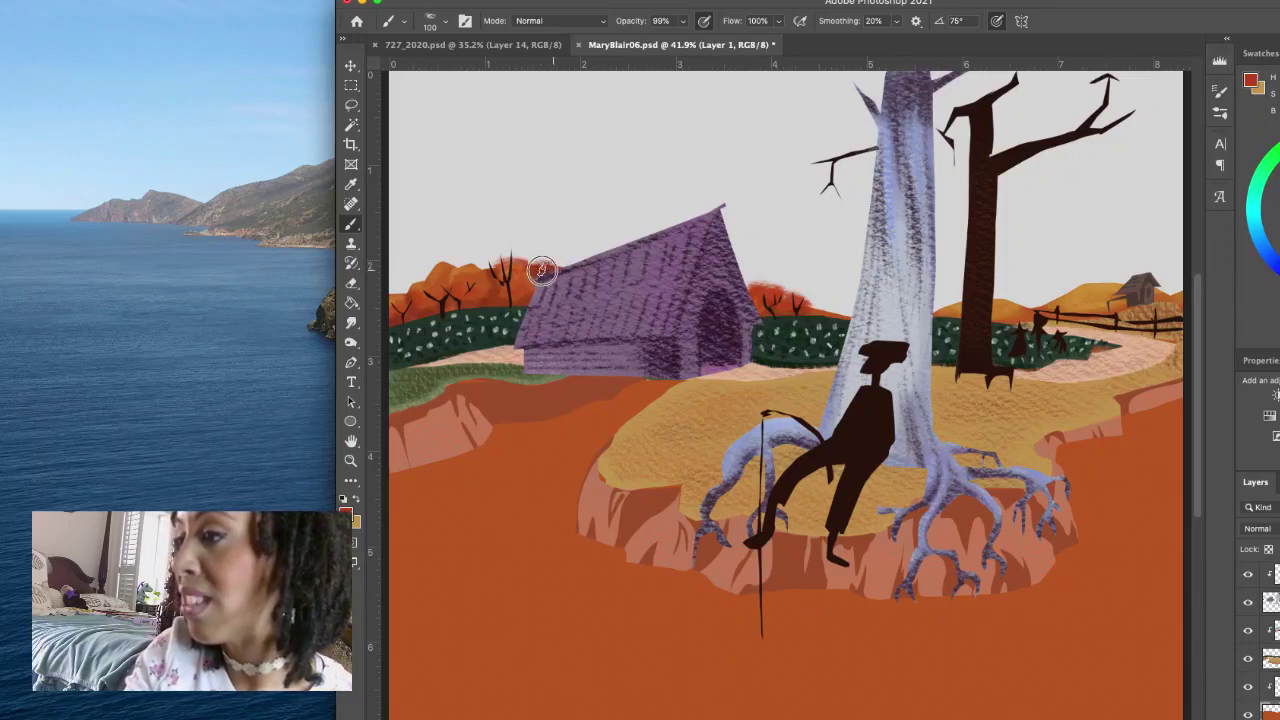
pyautogui.moveTo(559, 271)
pyautogui.mouseDown()
pyautogui.moveTo(431, 269)
pyautogui.moveTo(393, 300)
pyautogui.mouseUp()
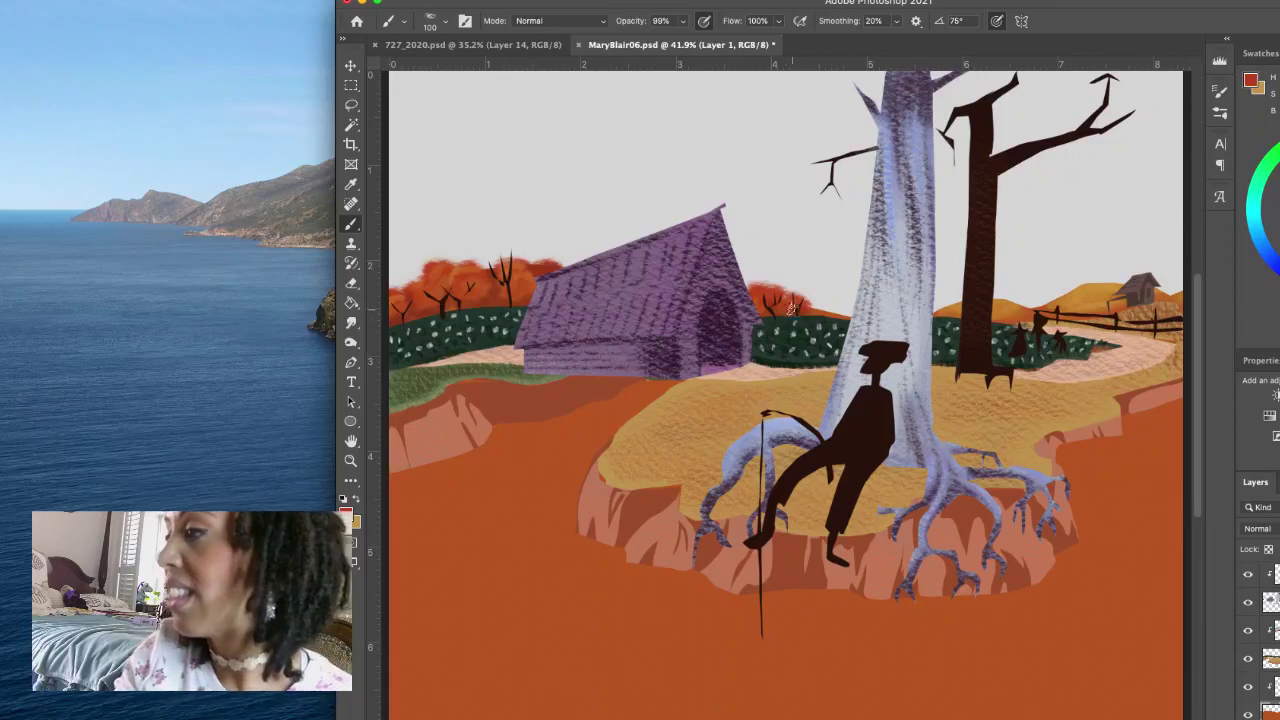
pyautogui.moveTo(770, 294); pyautogui.dragTo(800, 299)
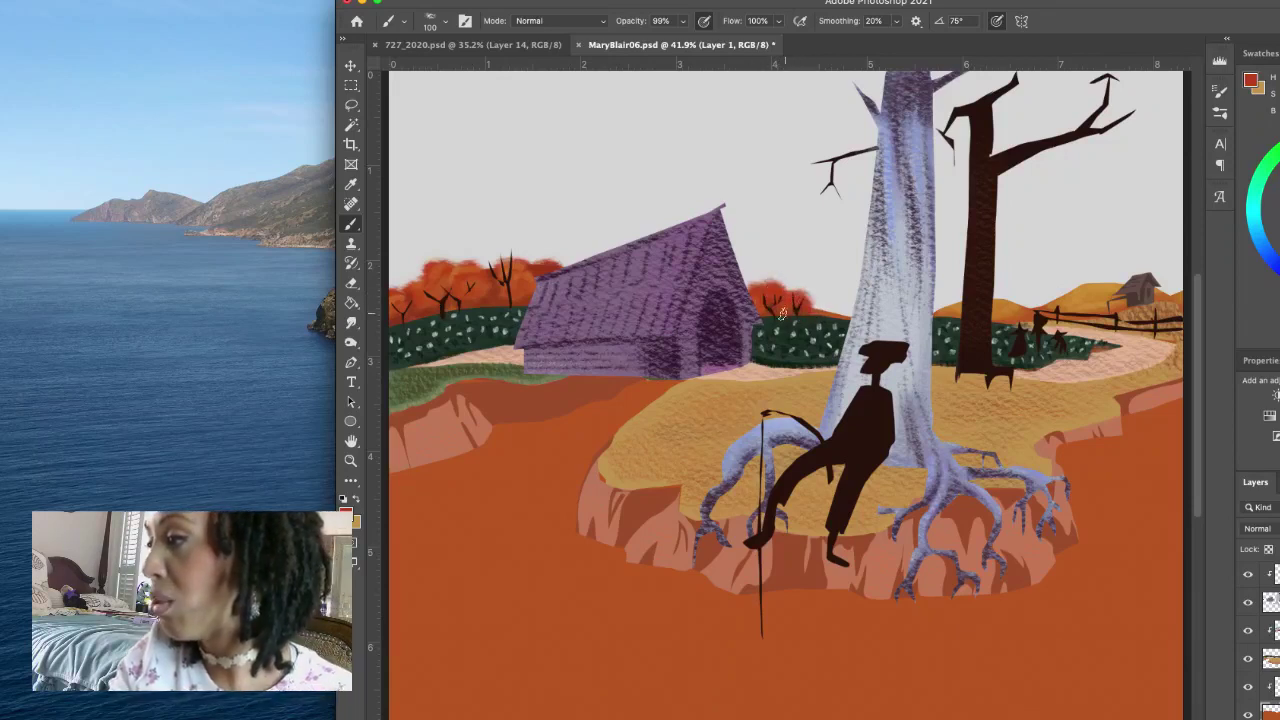
pyautogui.hotkey('alt', ']')
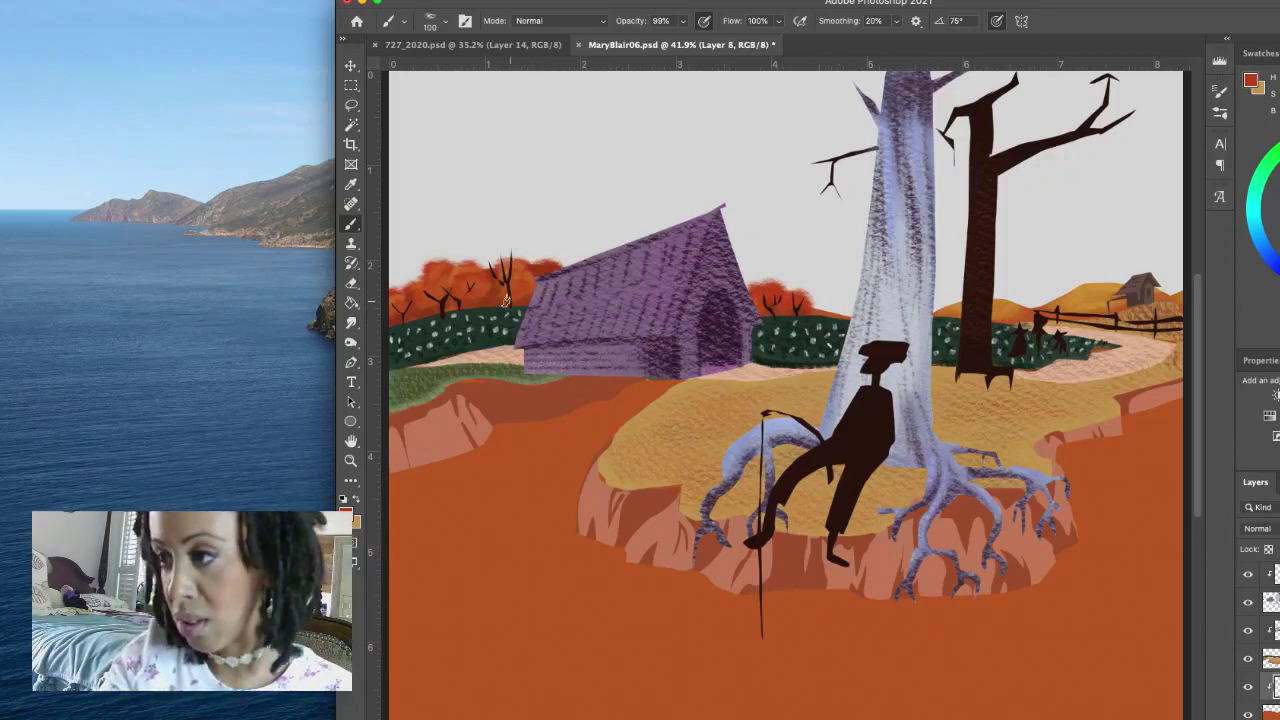
# Step: Finish dabbing the hill shading and choose Sampled Brush 3 6 from the AB - Cold Press Watercolor Texture Brushes for golden ground strokes
pyautogui.keyDown('alt'); pyautogui.click(446, 264); pyautogui.keyUp('alt')
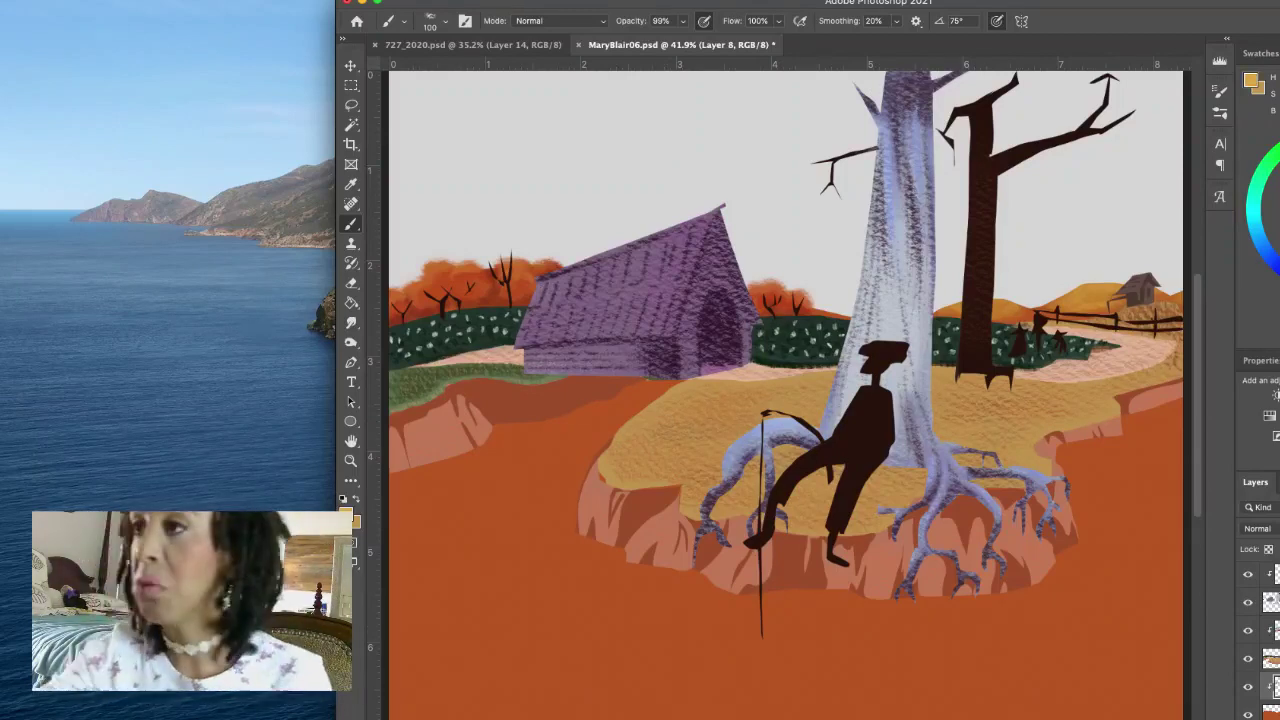
pyautogui.click(446, 22)
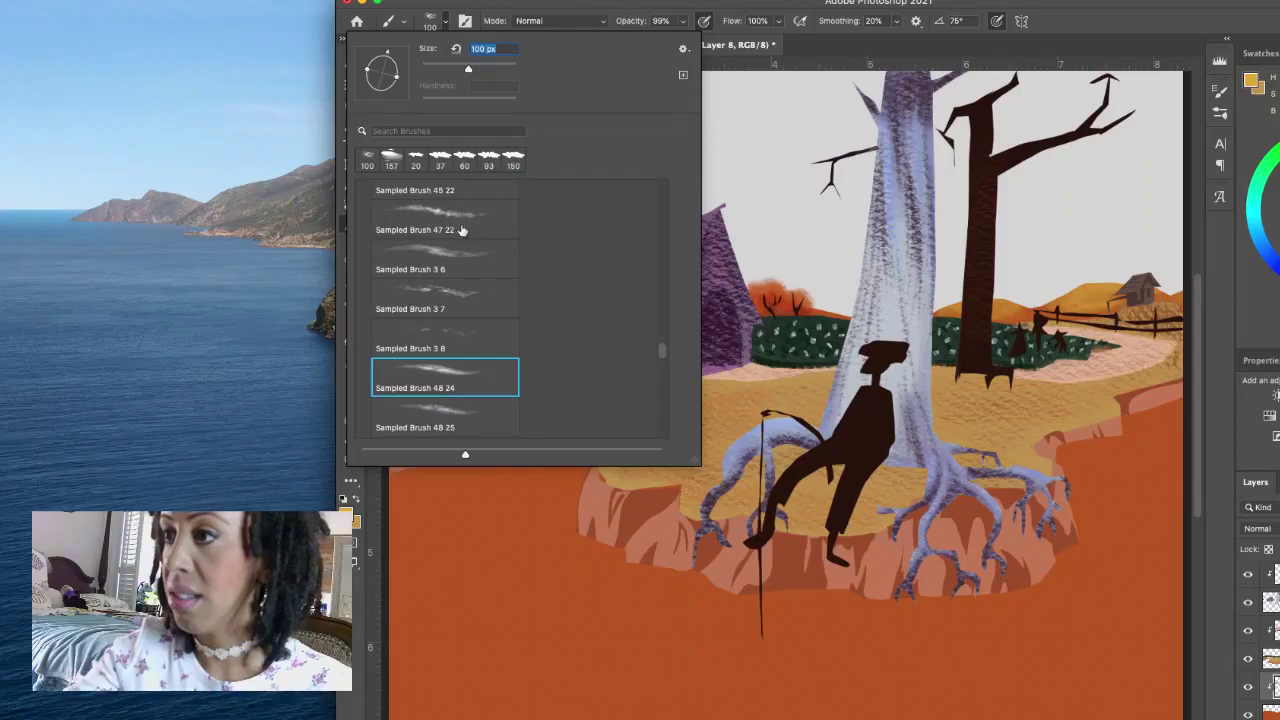
pyautogui.moveTo(662, 351); pyautogui.dragTo(664, 343)
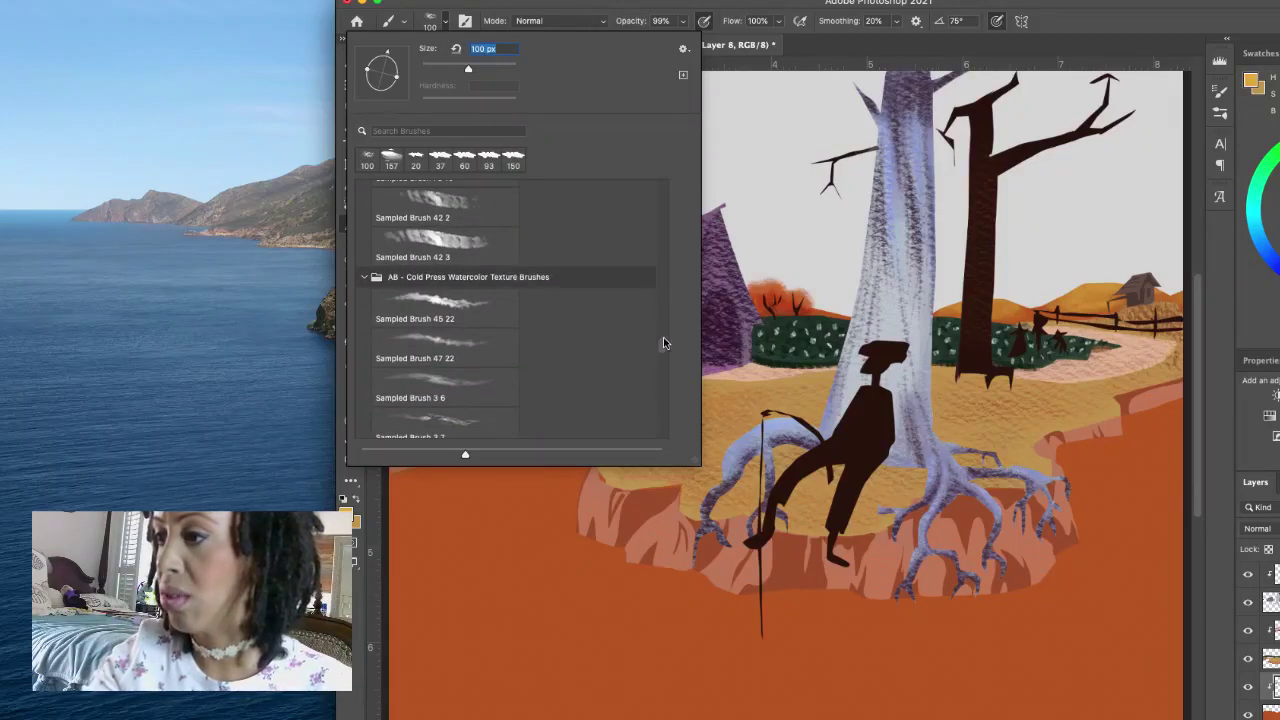
pyautogui.click(440, 345)
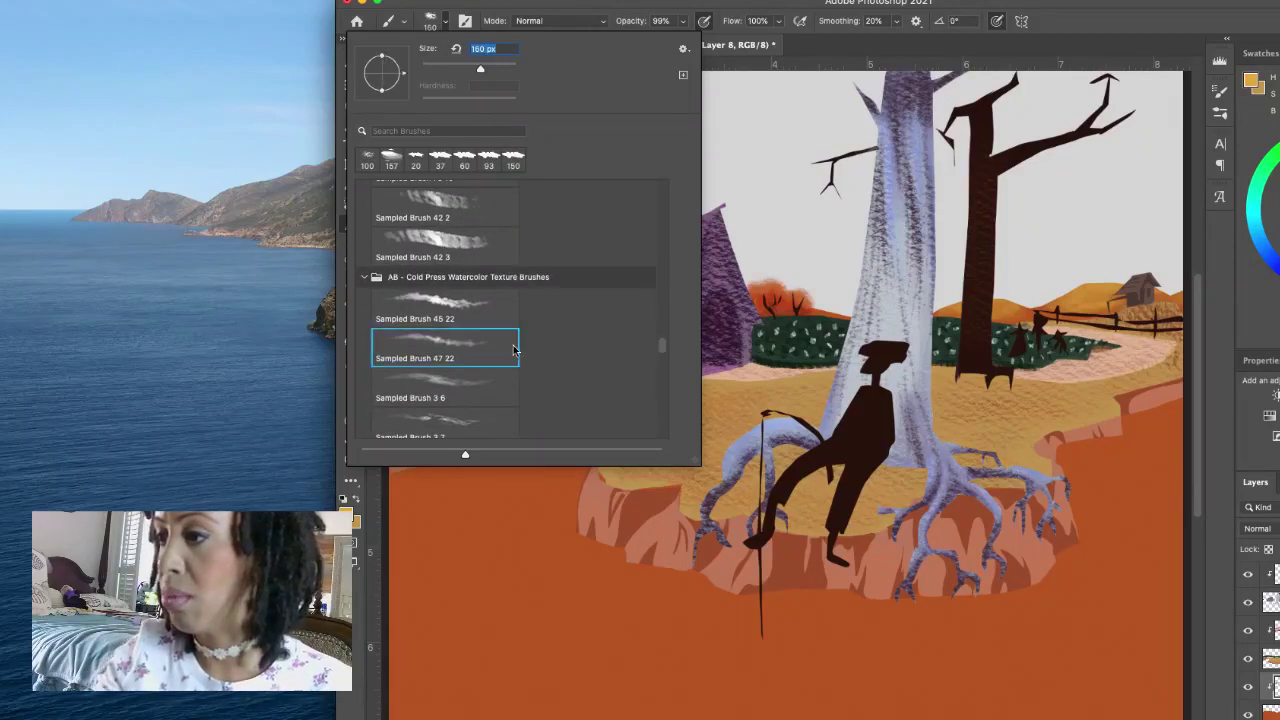
pyautogui.click(494, 402)
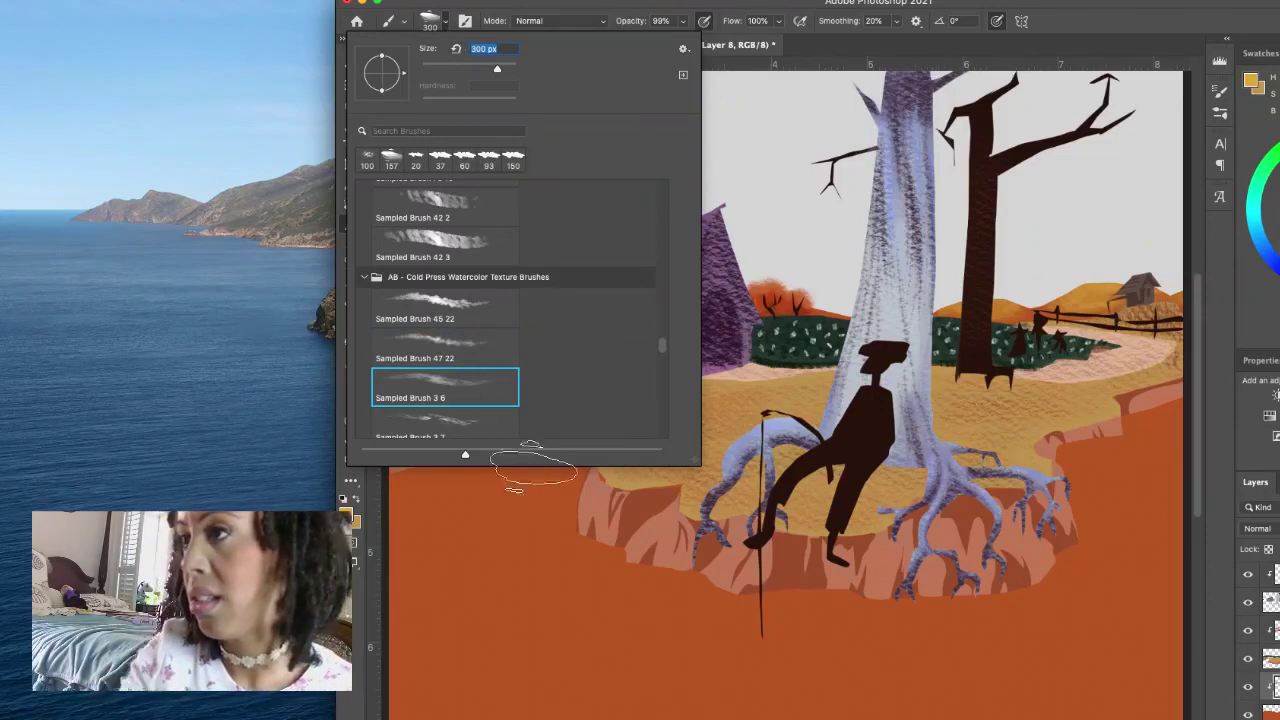
pyautogui.click(430, 19)
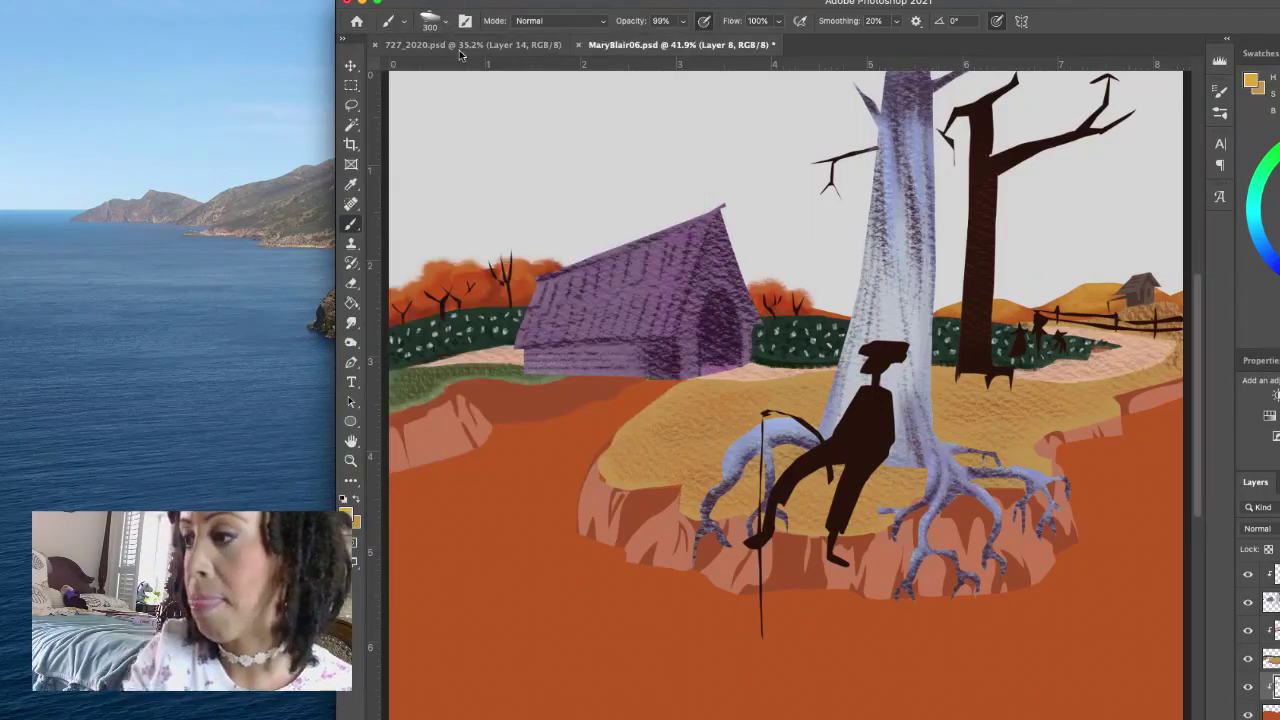
# Step: Paint golden yellow watercolor texture over the orange ground, sweeping around the raised bank with the brush at 300 and 580 px
pyautogui.moveTo(644, 394)
pyautogui.mouseDown()
pyautogui.moveTo(606, 410)
pyautogui.moveTo(431, 563)
pyautogui.moveTo(600, 415)
pyautogui.moveTo(450, 635)
pyautogui.mouseUp()
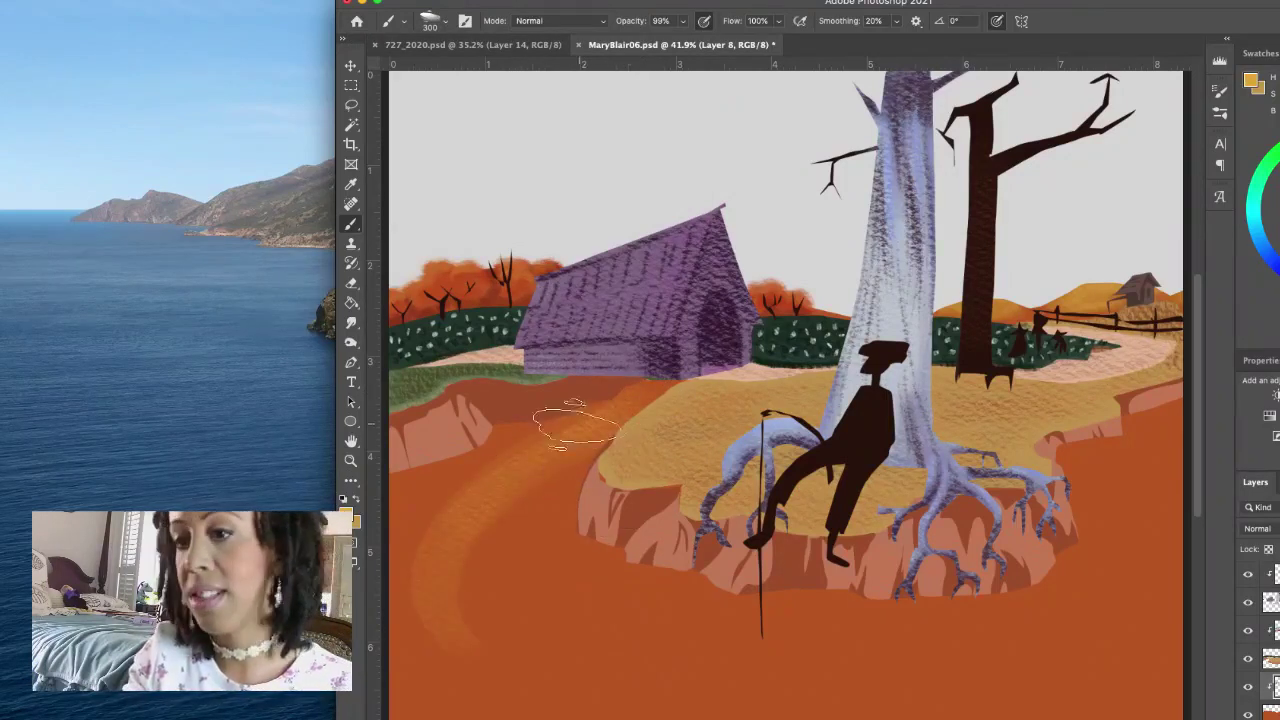
pyautogui.moveTo(607, 428)
pyautogui.mouseDown()
pyautogui.moveTo(500, 583)
pyautogui.moveTo(560, 420)
pyautogui.moveTo(543, 420)
pyautogui.moveTo(547, 597)
pyautogui.moveTo(617, 403)
pyautogui.moveTo(480, 617)
pyautogui.moveTo(497, 480)
pyautogui.moveTo(693, 672)
pyautogui.mouseUp()
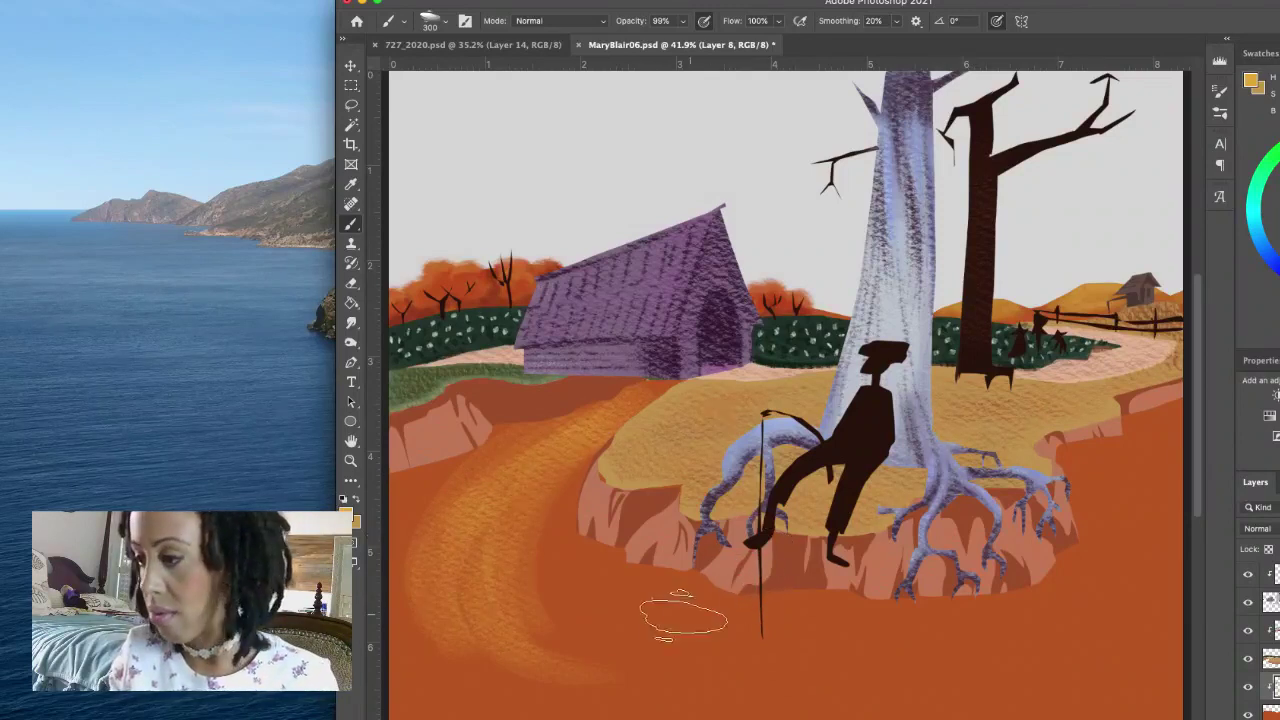
pyautogui.moveTo(621, 615); pyautogui.dragTo(662, 629)
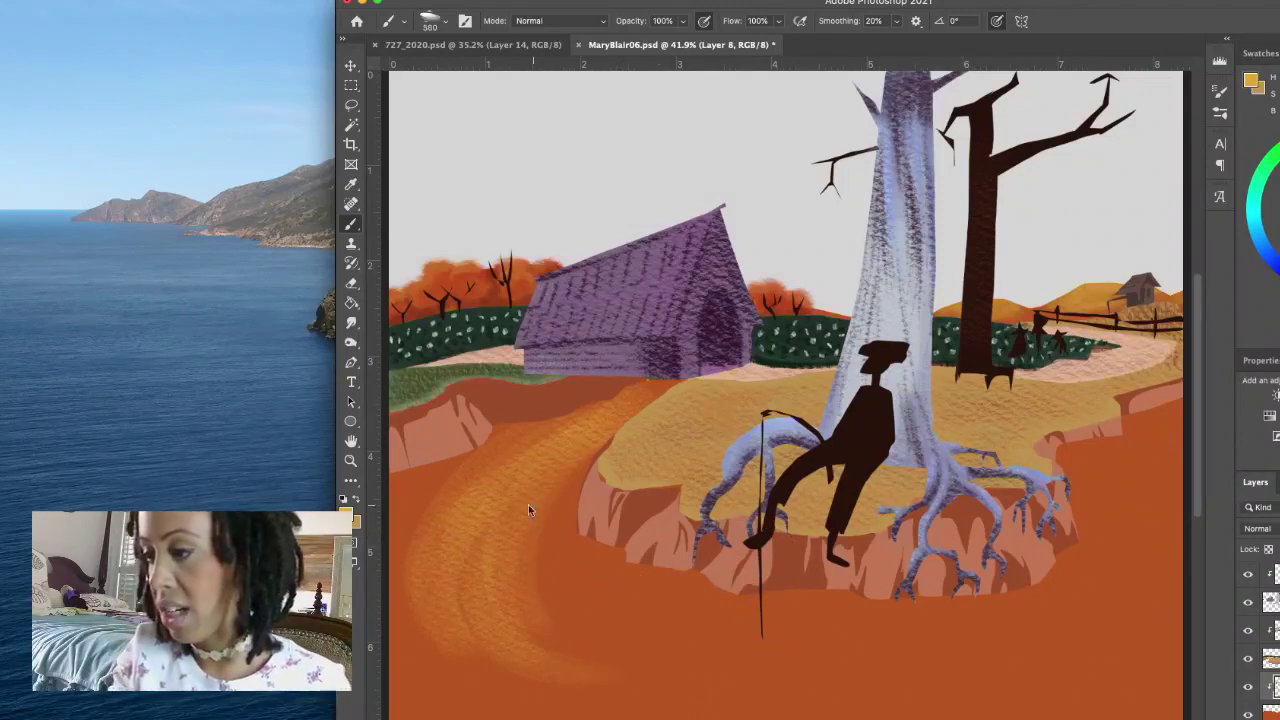
pyautogui.moveTo(551, 611); pyautogui.dragTo(830, 655)
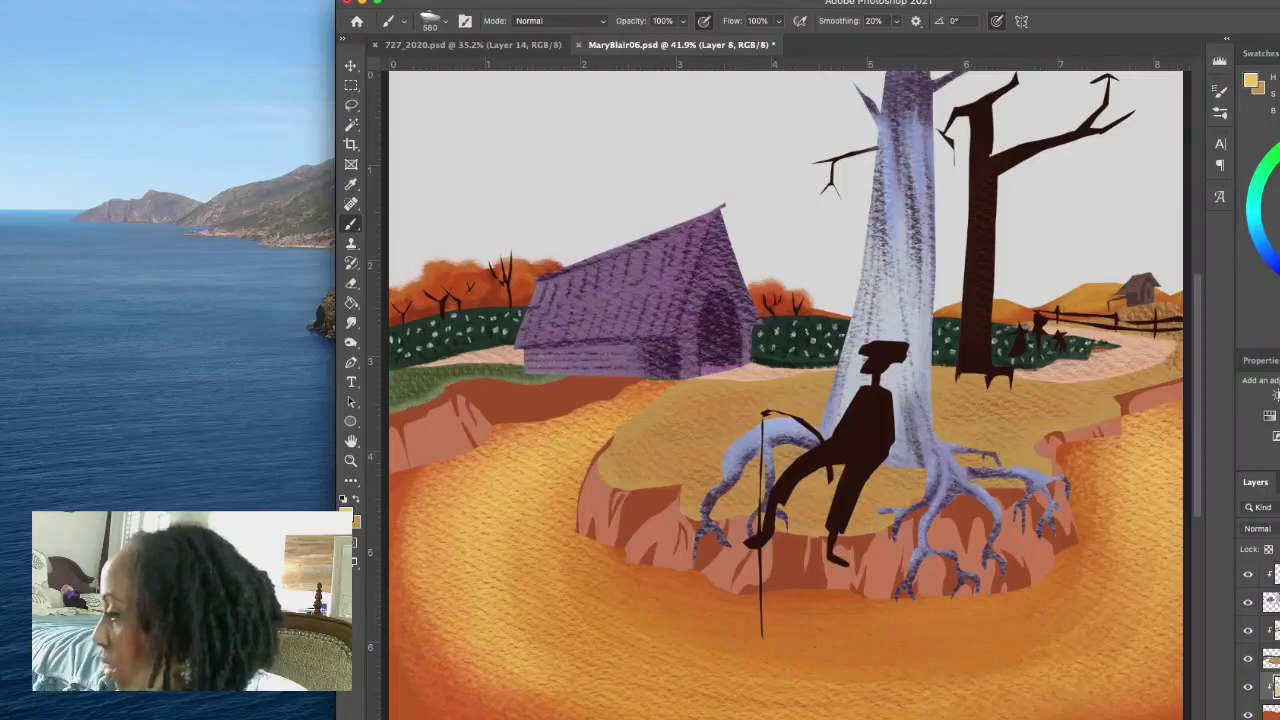
# Step: Add a new layer directly above the BG layer and save the document
pyautogui.scroll(1, 1258, 644)
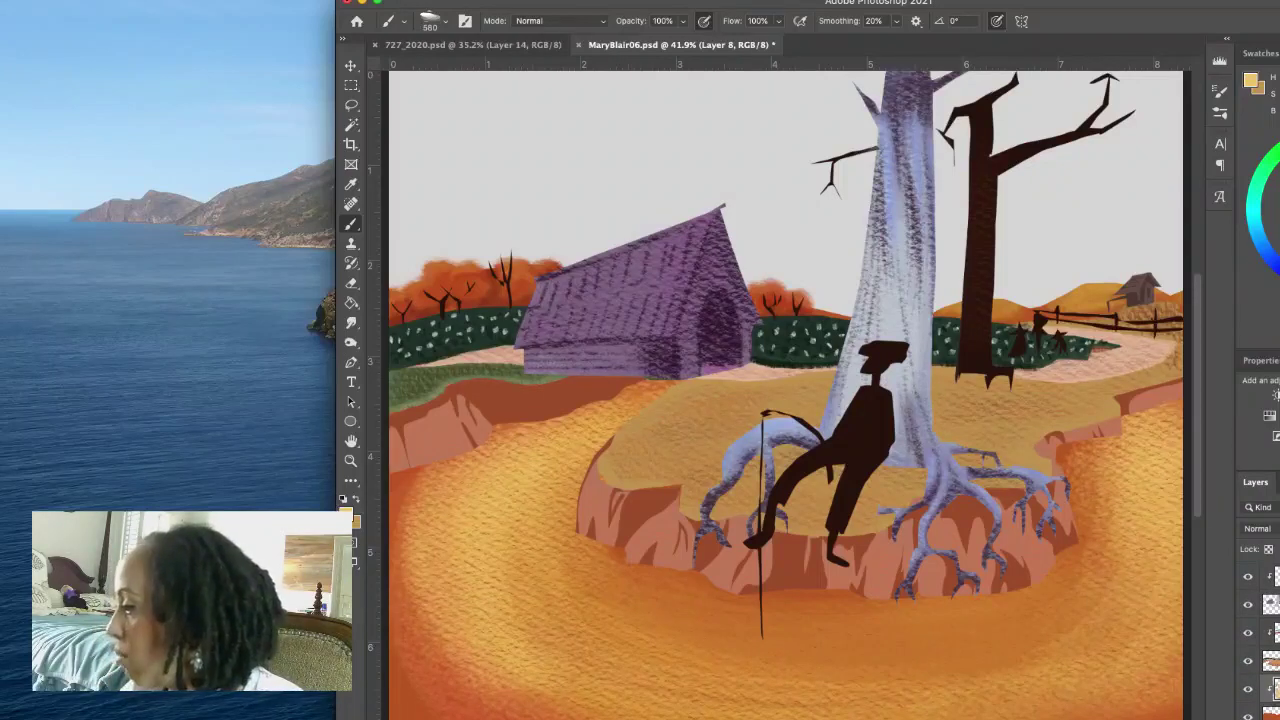
pyautogui.scroll(-1, 1262, 640)
pyautogui.click(1271, 712)
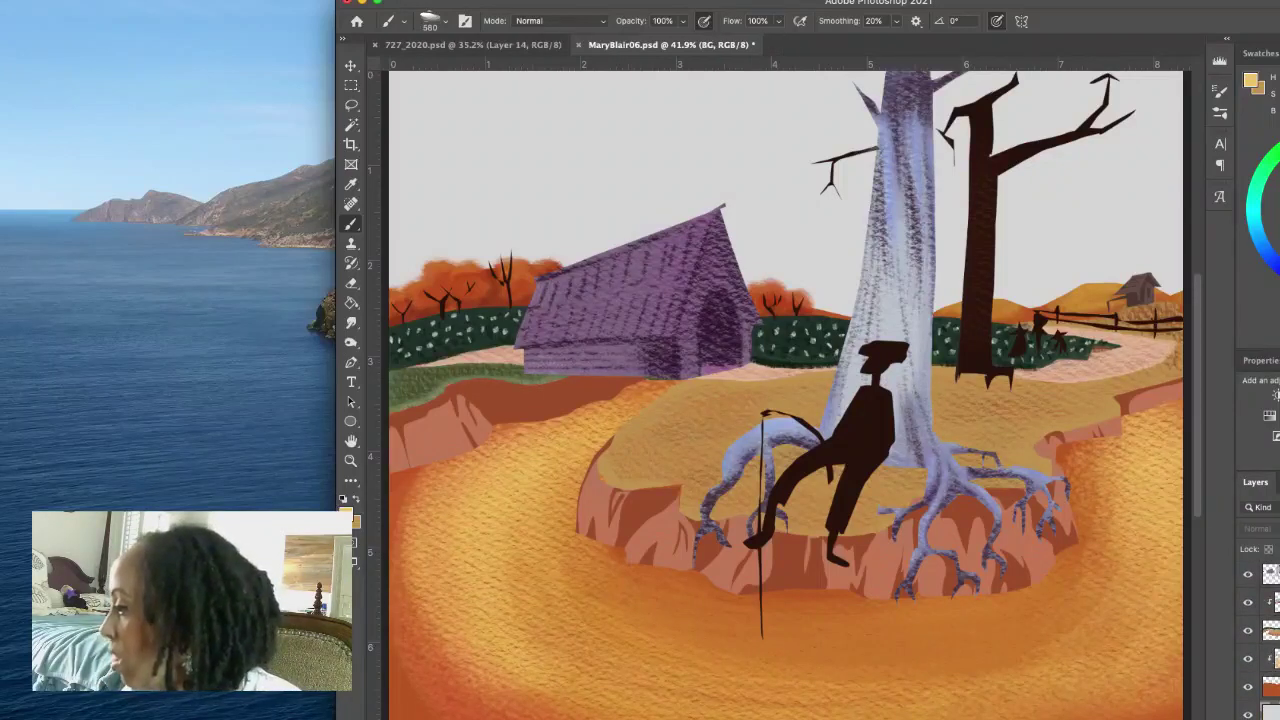
pyautogui.press('alt+shift+super+n')
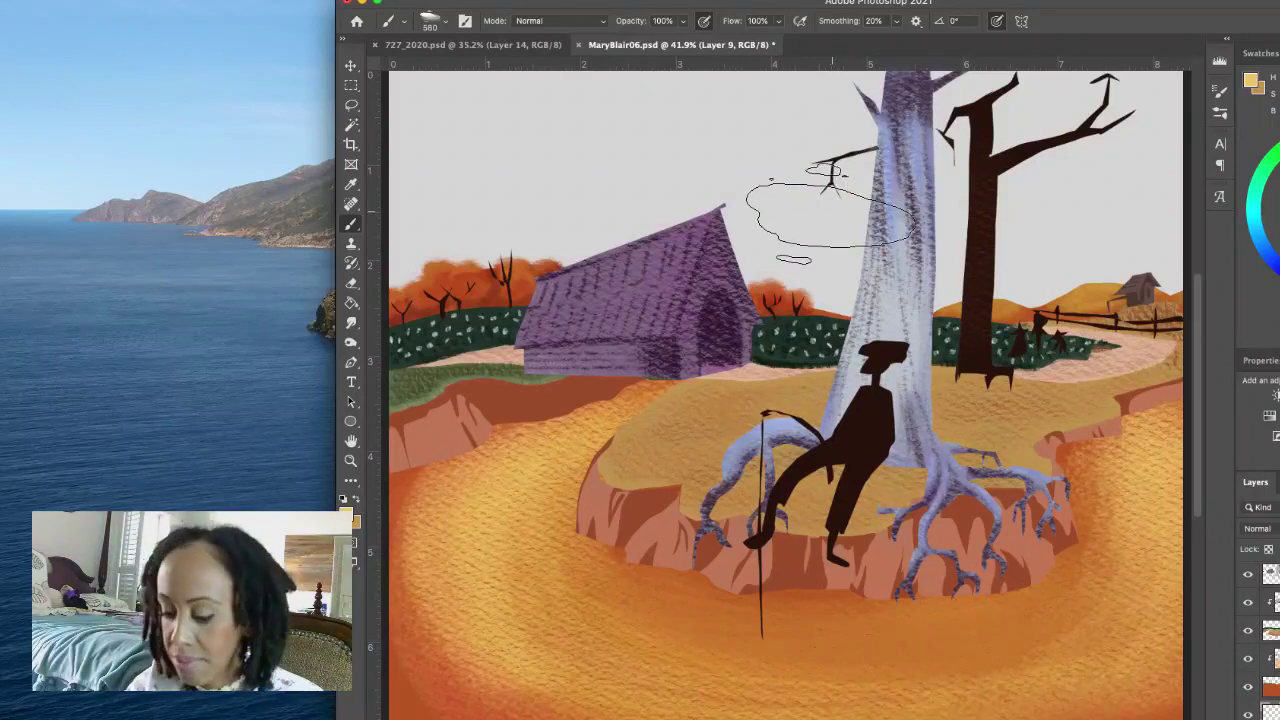
pyautogui.press('super+s')
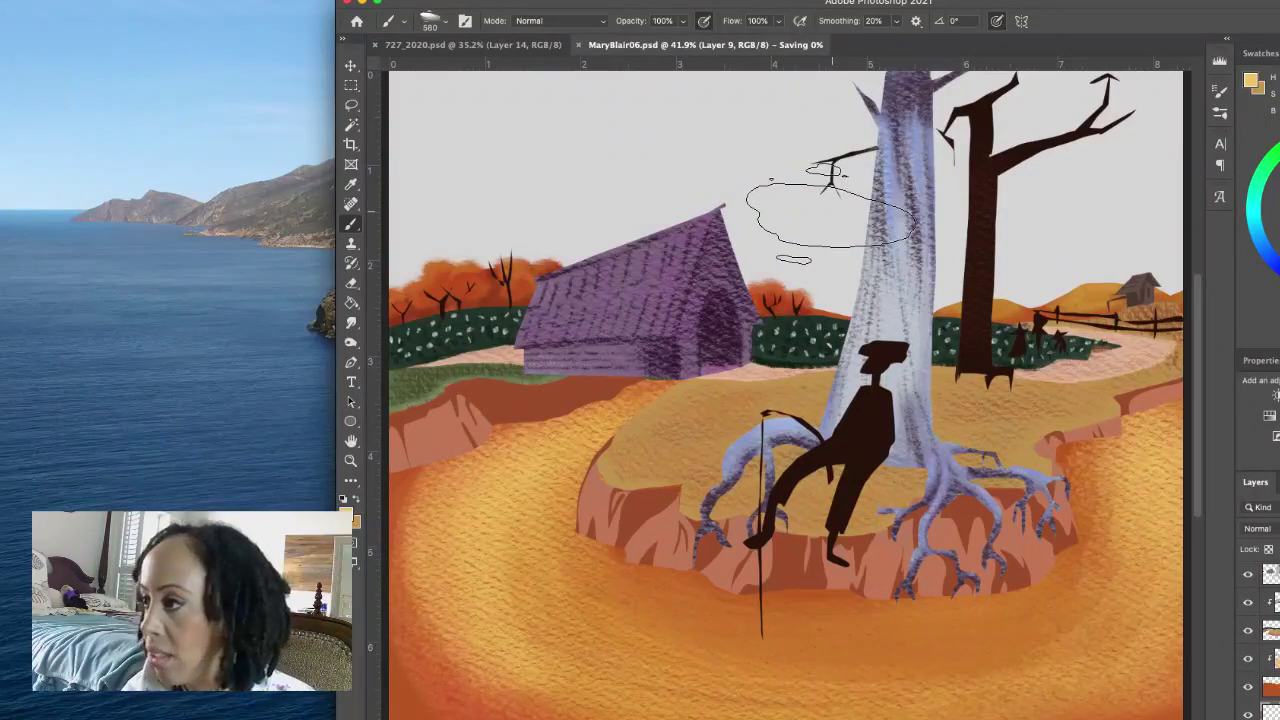
# Step: Try soft light gray strokes across the upper sky with the 580 px watercolor brush and undo them
pyautogui.scroll(3, 790, 390)
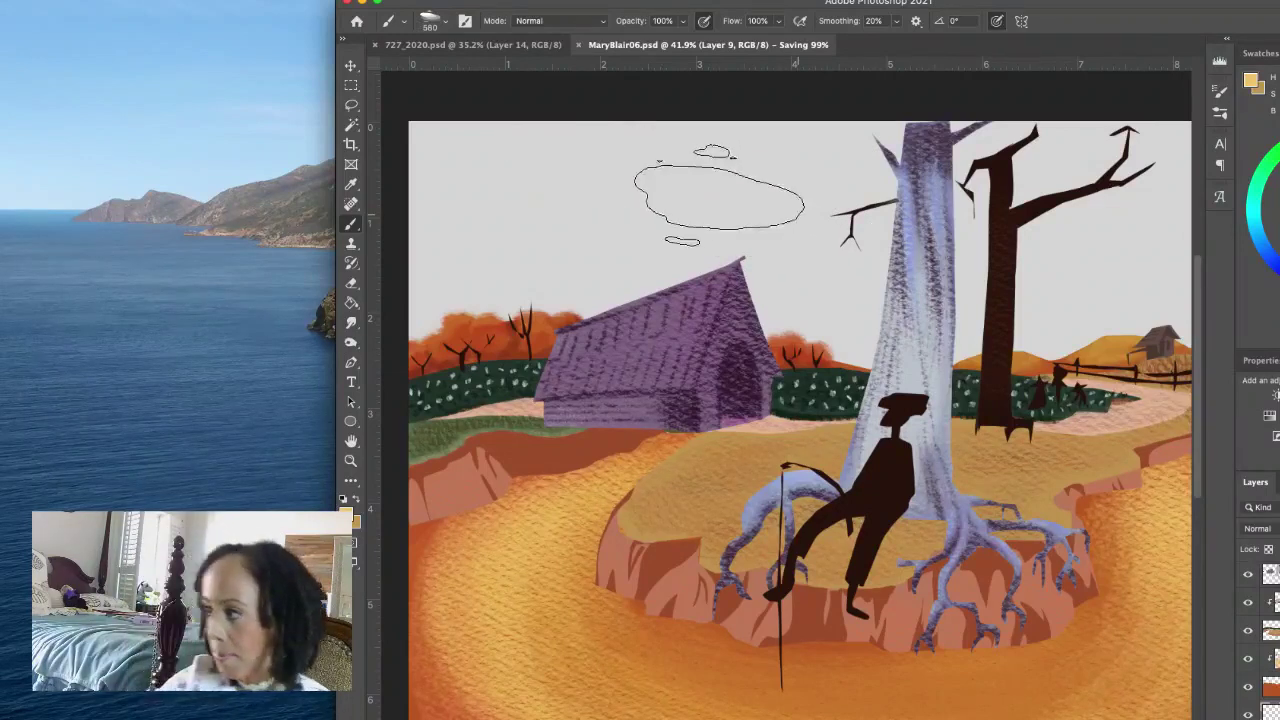
pyautogui.moveTo(718, 197)
pyautogui.mouseDown()
pyautogui.moveTo(620, 214)
pyautogui.moveTo(509, 206)
pyautogui.moveTo(547, 229)
pyautogui.mouseUp()
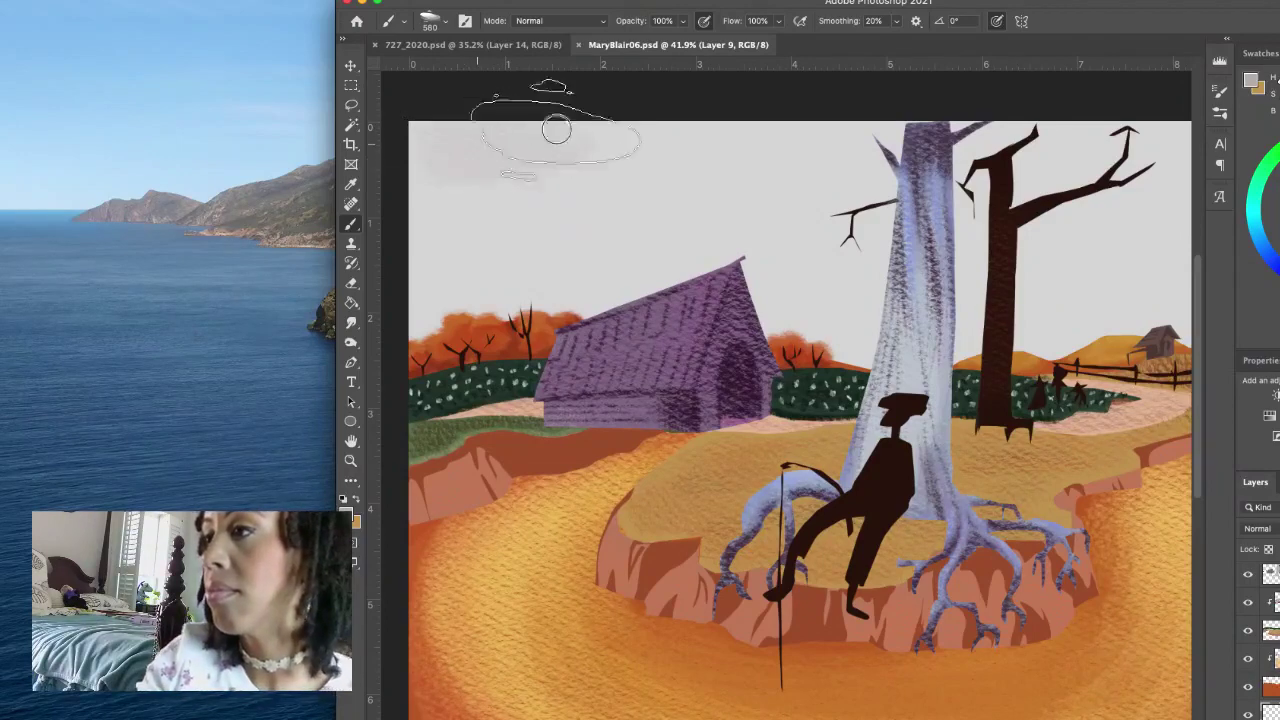
pyautogui.moveTo(557, 129); pyautogui.dragTo(487, 130)
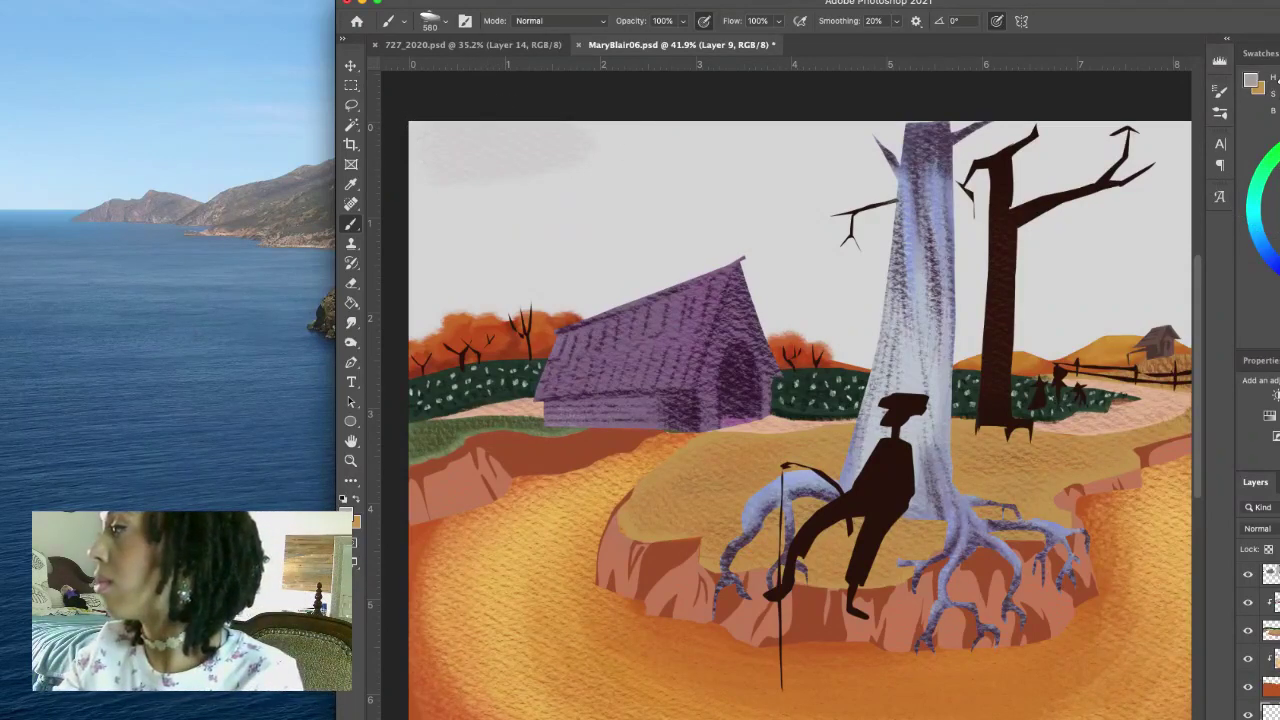
pyautogui.moveTo(700, 150)
pyautogui.mouseDown()
pyautogui.moveTo(622, 146)
pyautogui.moveTo(627, 137)
pyautogui.moveTo(491, 143)
pyautogui.mouseUp()
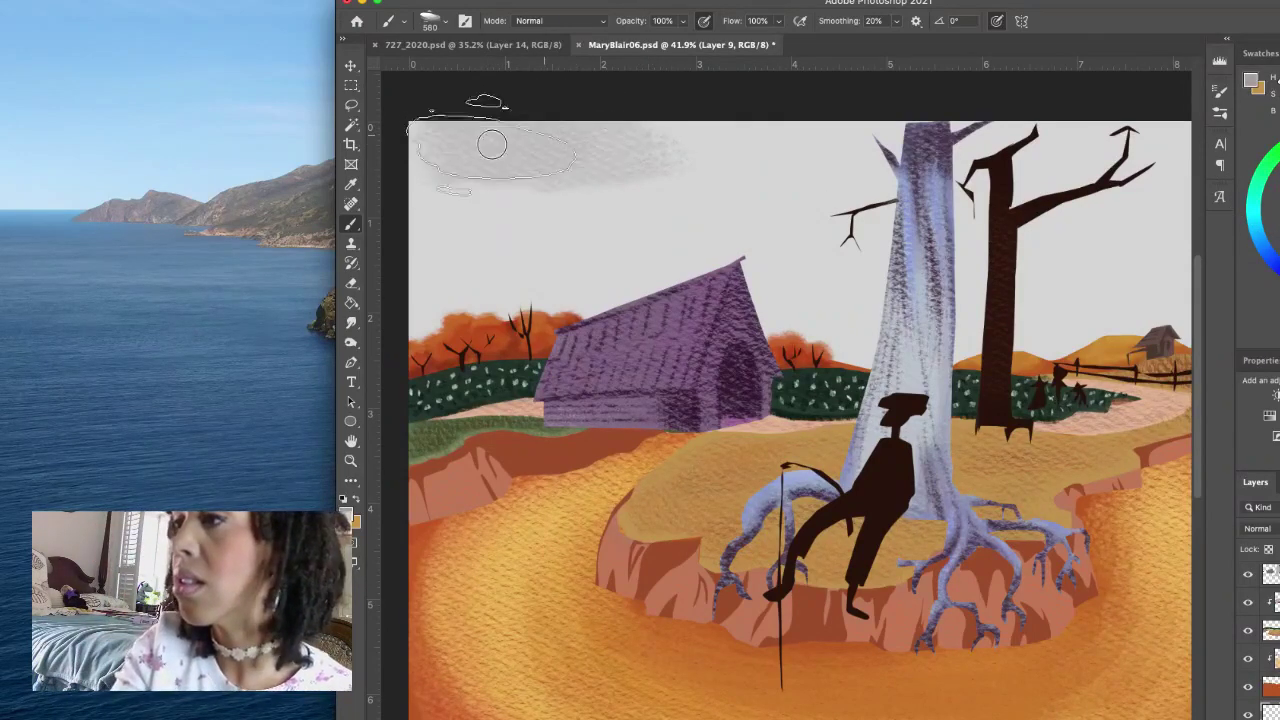
pyautogui.moveTo(419, 184)
pyautogui.mouseDown()
pyautogui.moveTo(734, 137)
pyautogui.moveTo(586, 114)
pyautogui.mouseUp()
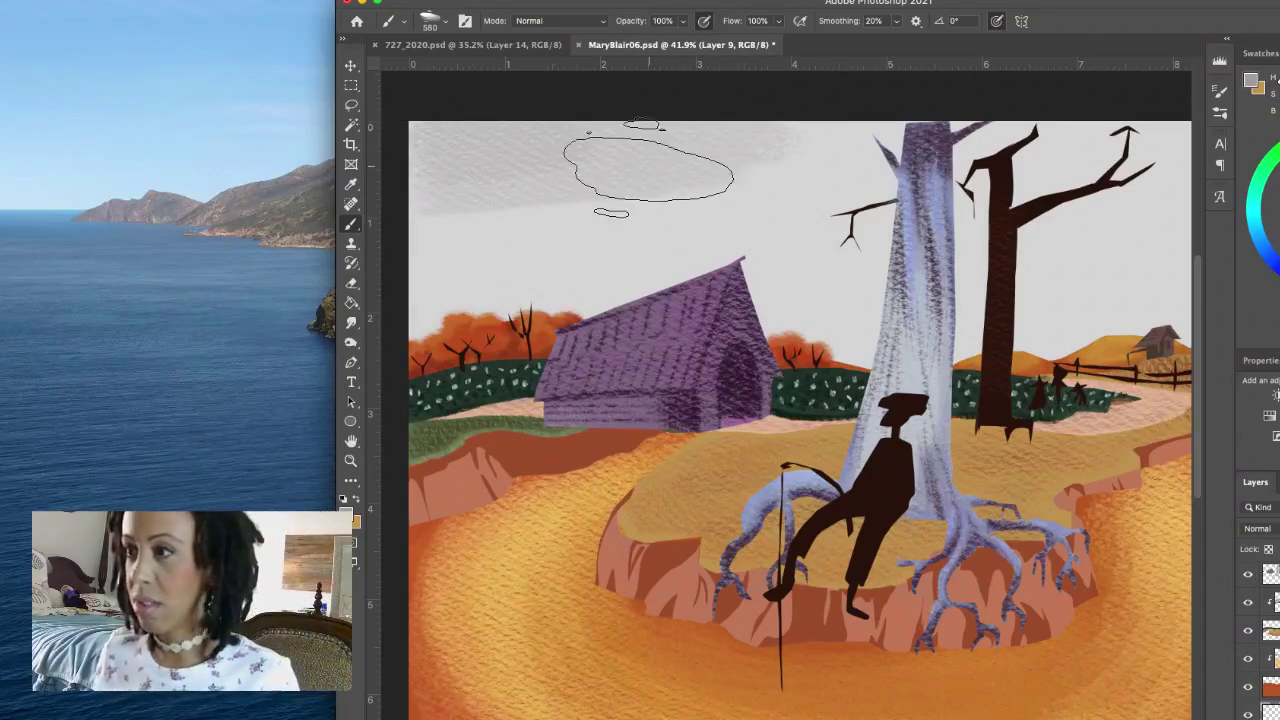
pyautogui.press('super+z')
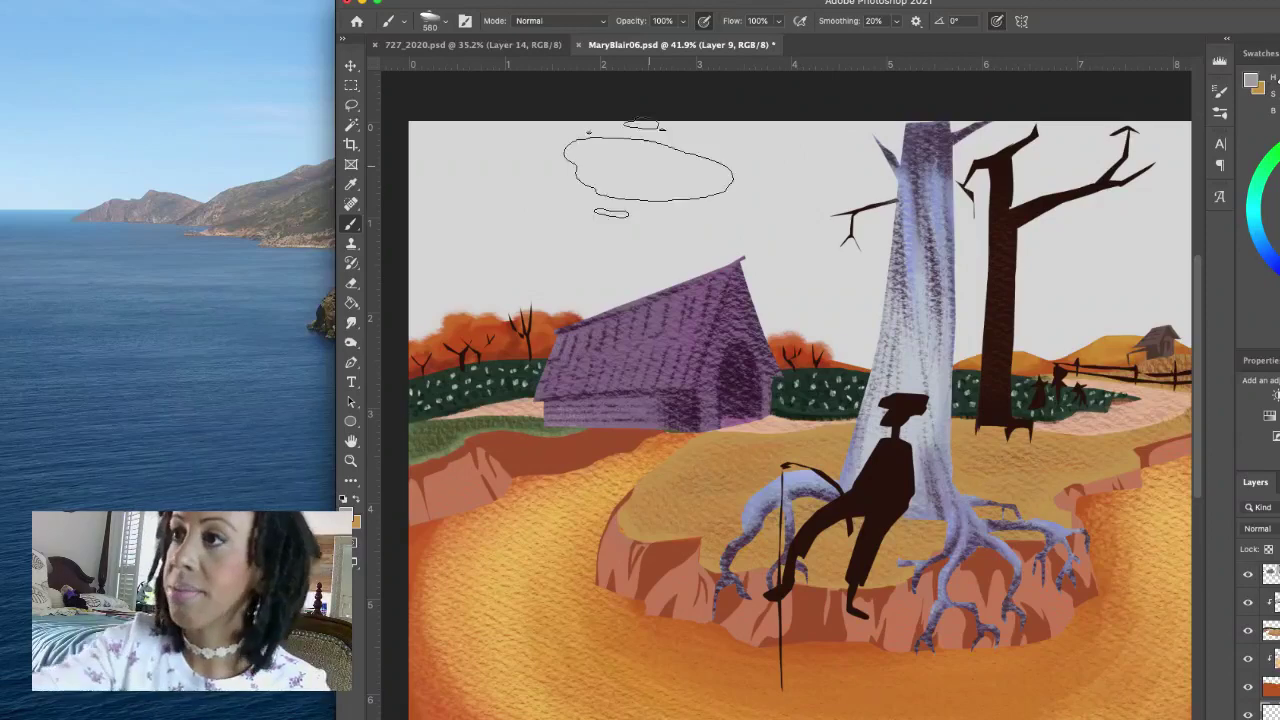
# Step: Browse the AB - Cold Press Watercolor Texture Brushes and choose the splattered Sampled Brush 46 39 at 350 px
pyautogui.click(436, 20)
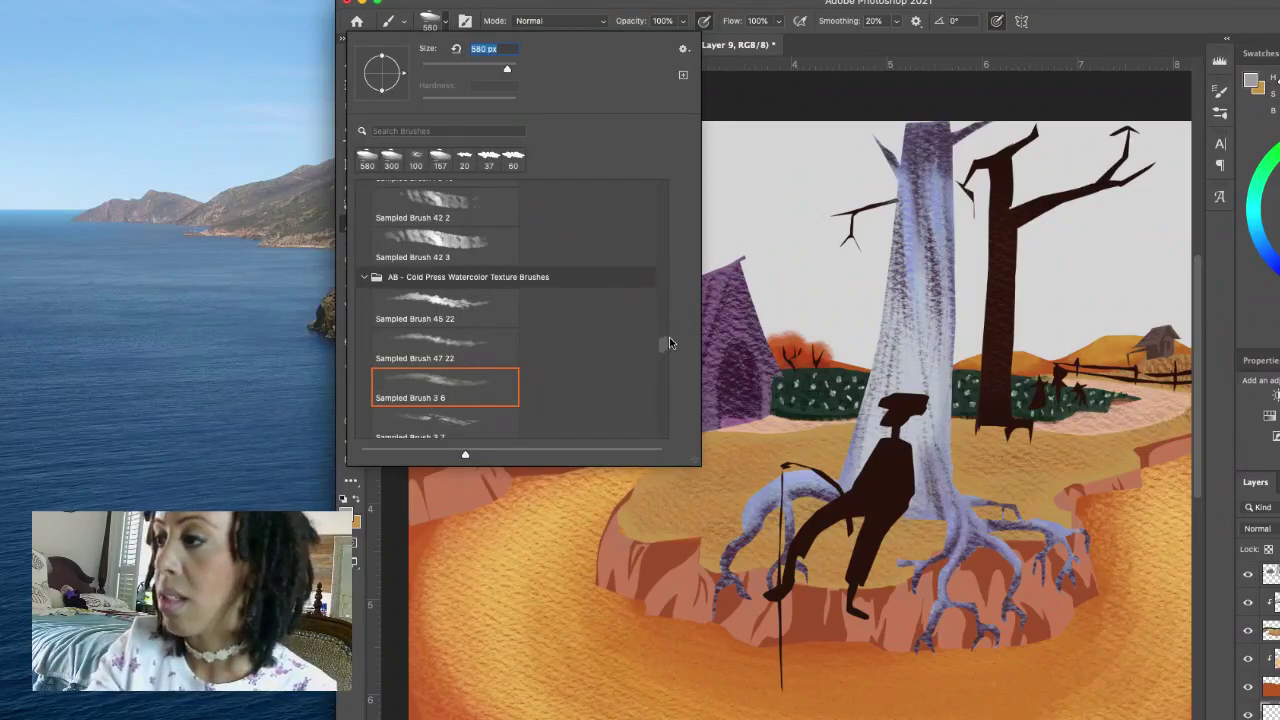
pyautogui.scroll(-5, 664, 350)
pyautogui.click(505, 375)
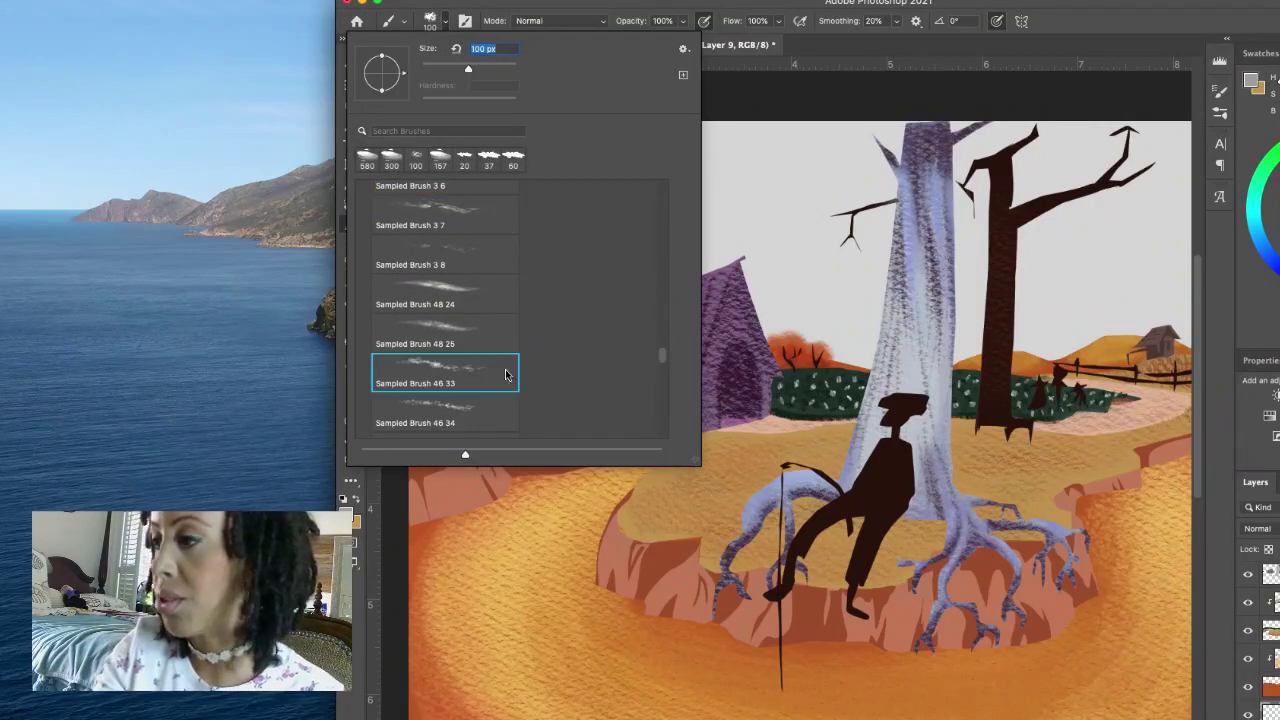
pyautogui.click(495, 428)
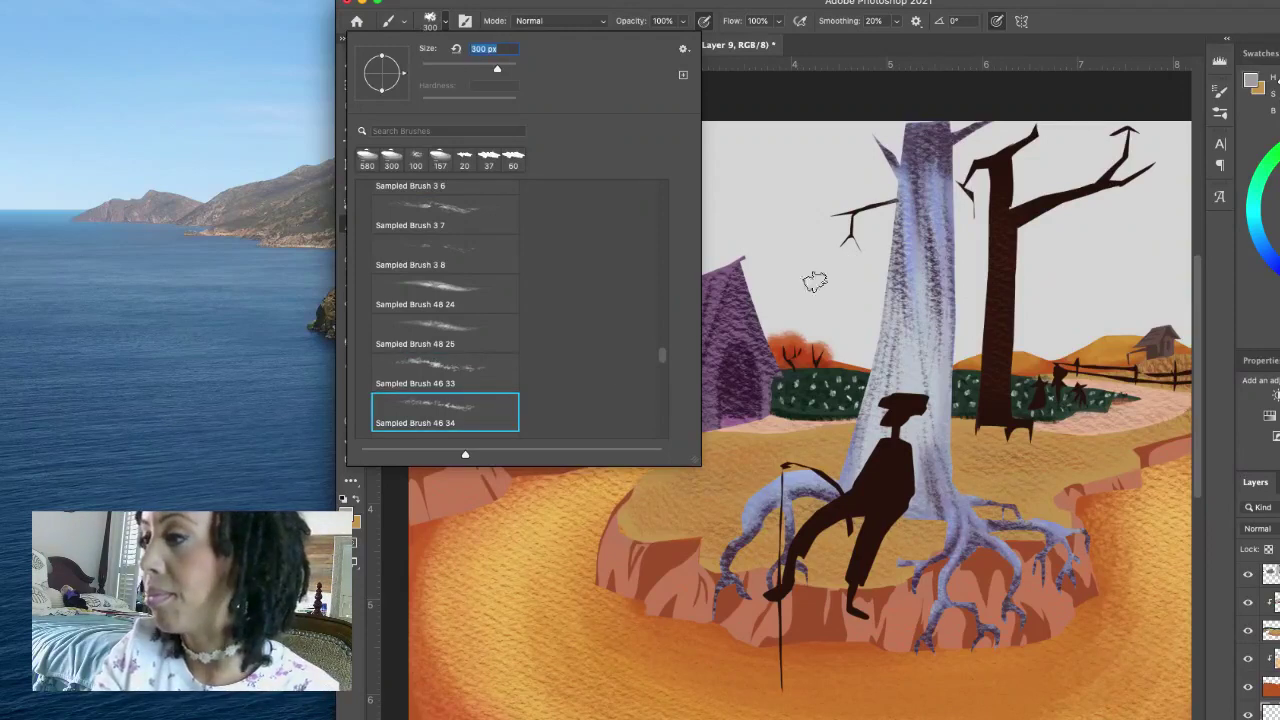
pyautogui.scroll(-4, 663, 362)
pyautogui.click(488, 282)
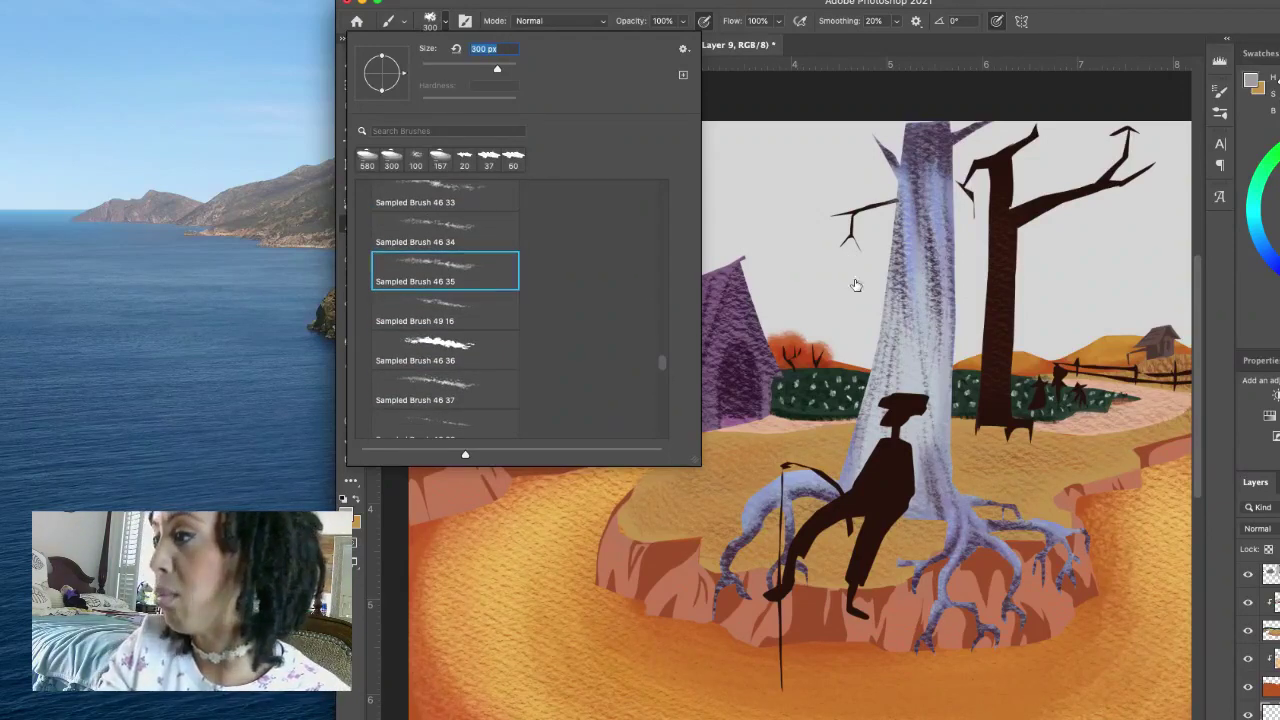
pyautogui.click(484, 316)
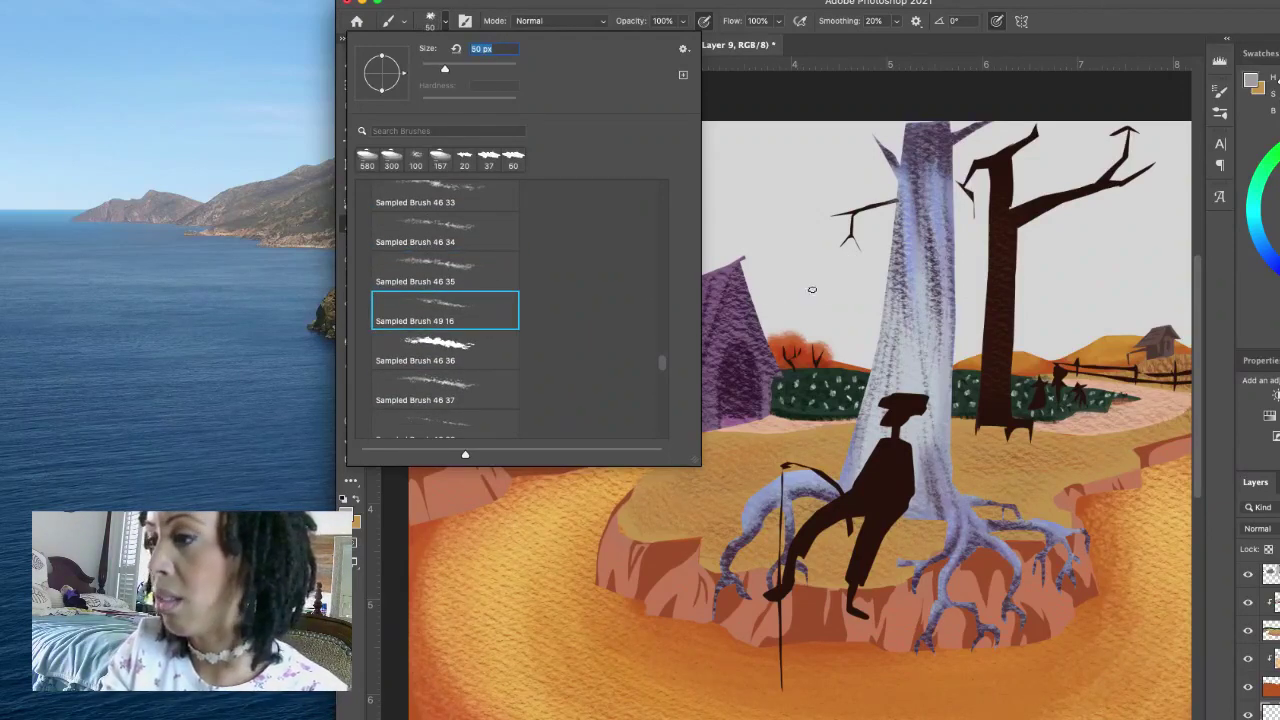
pyautogui.click(494, 358)
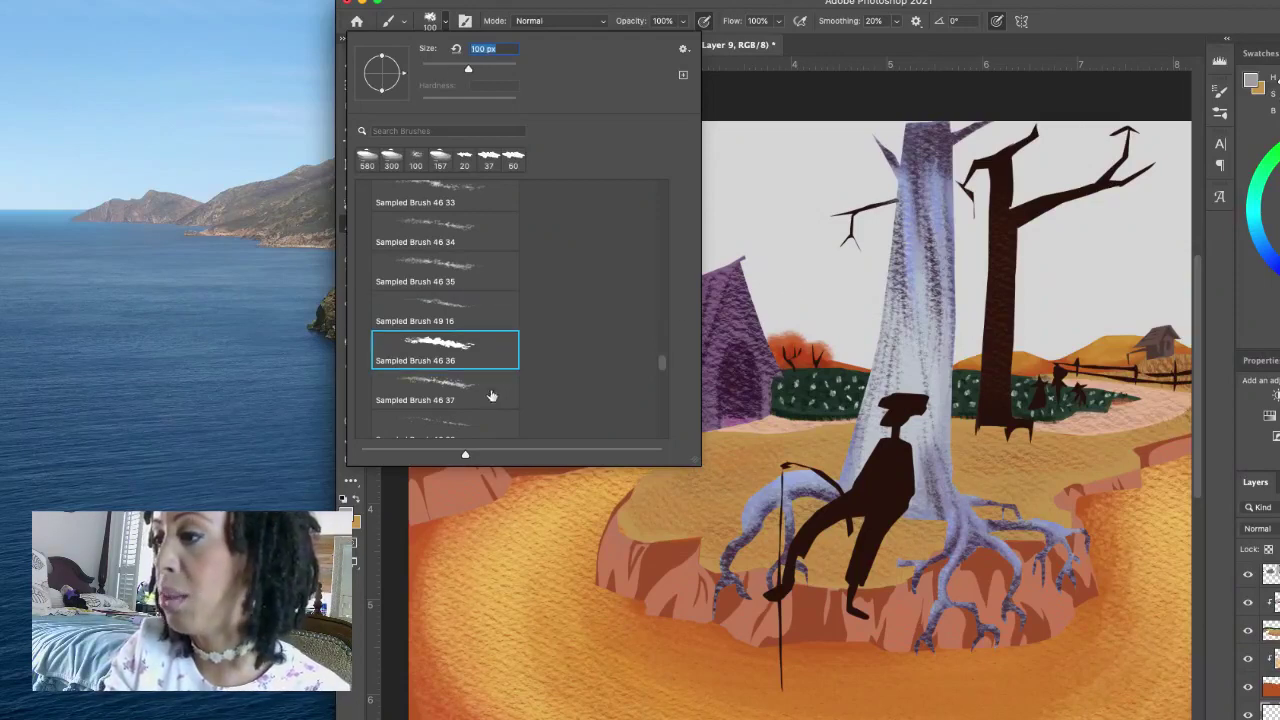
pyautogui.click(491, 396)
pyautogui.scroll(-3, 663, 368)
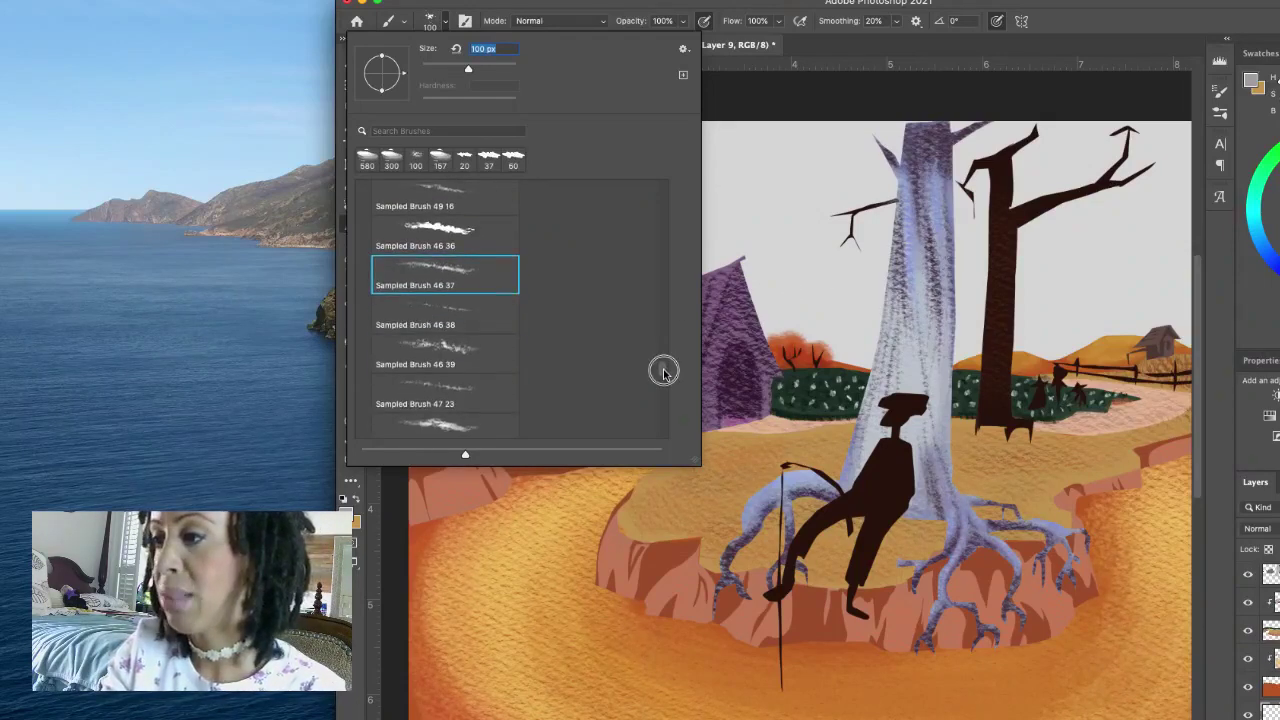
pyautogui.click(498, 316)
pyautogui.click(506, 347)
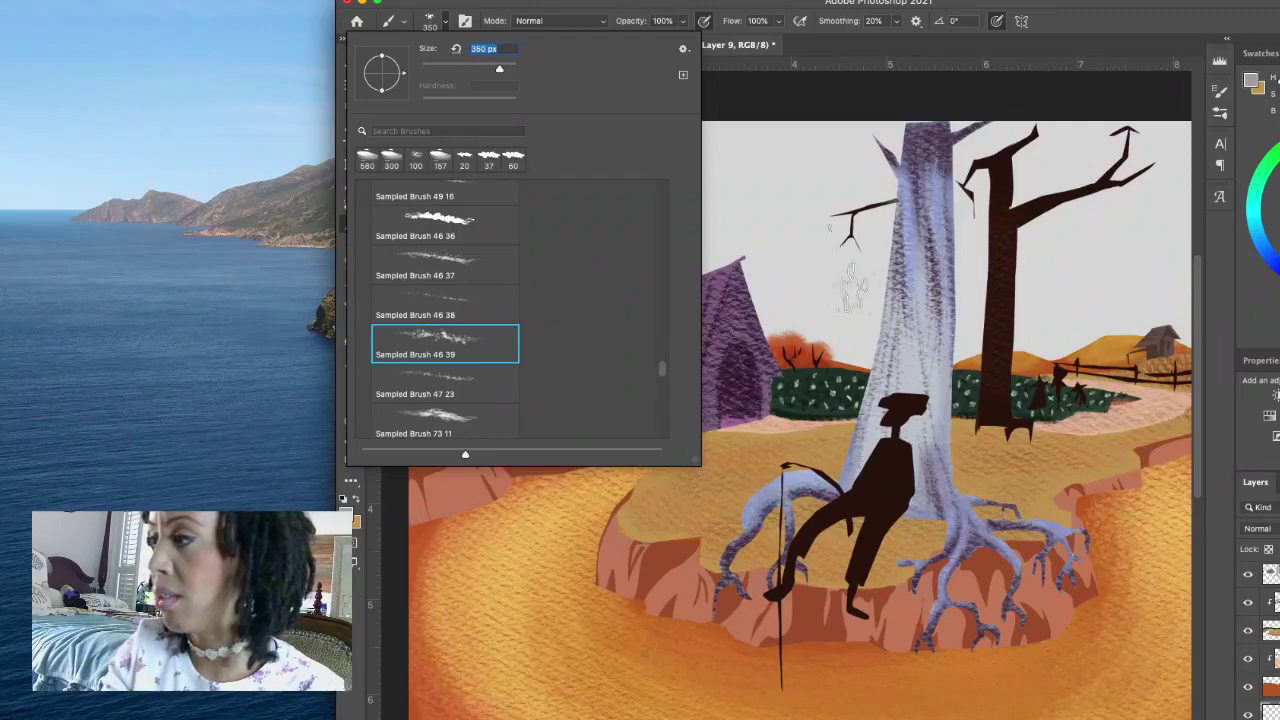
pyautogui.click(500, 310)
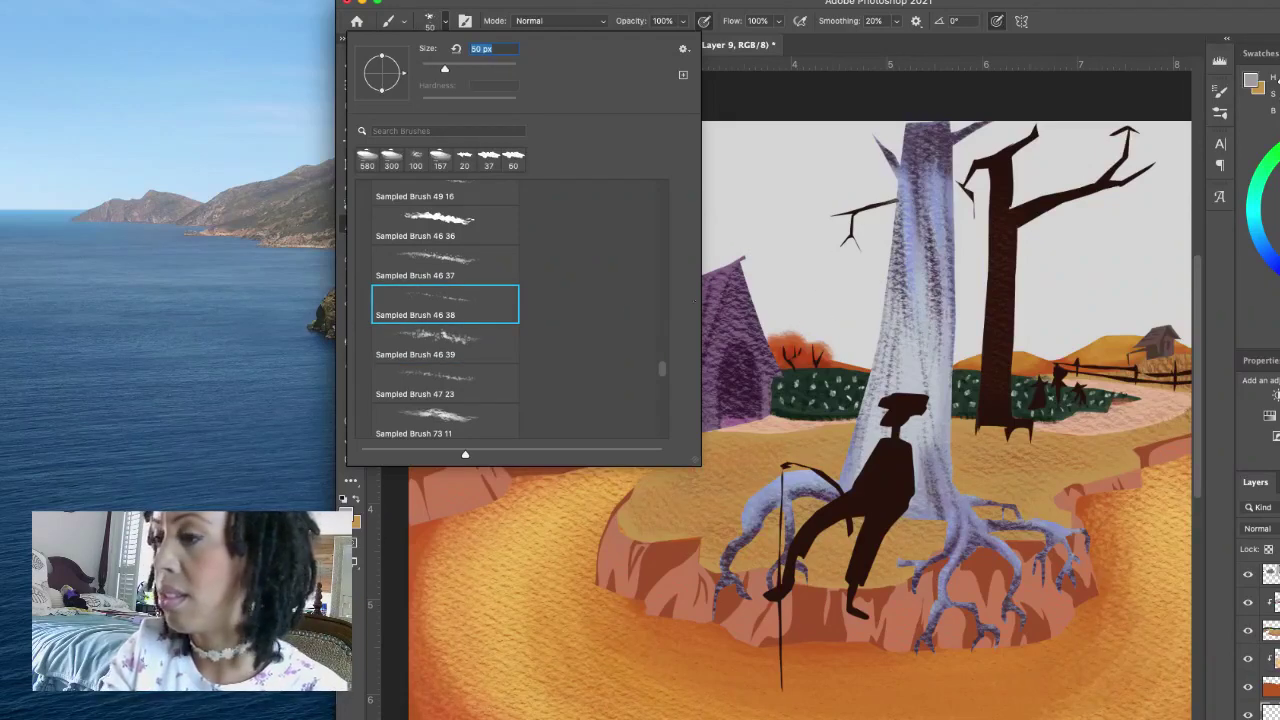
pyautogui.click(514, 337)
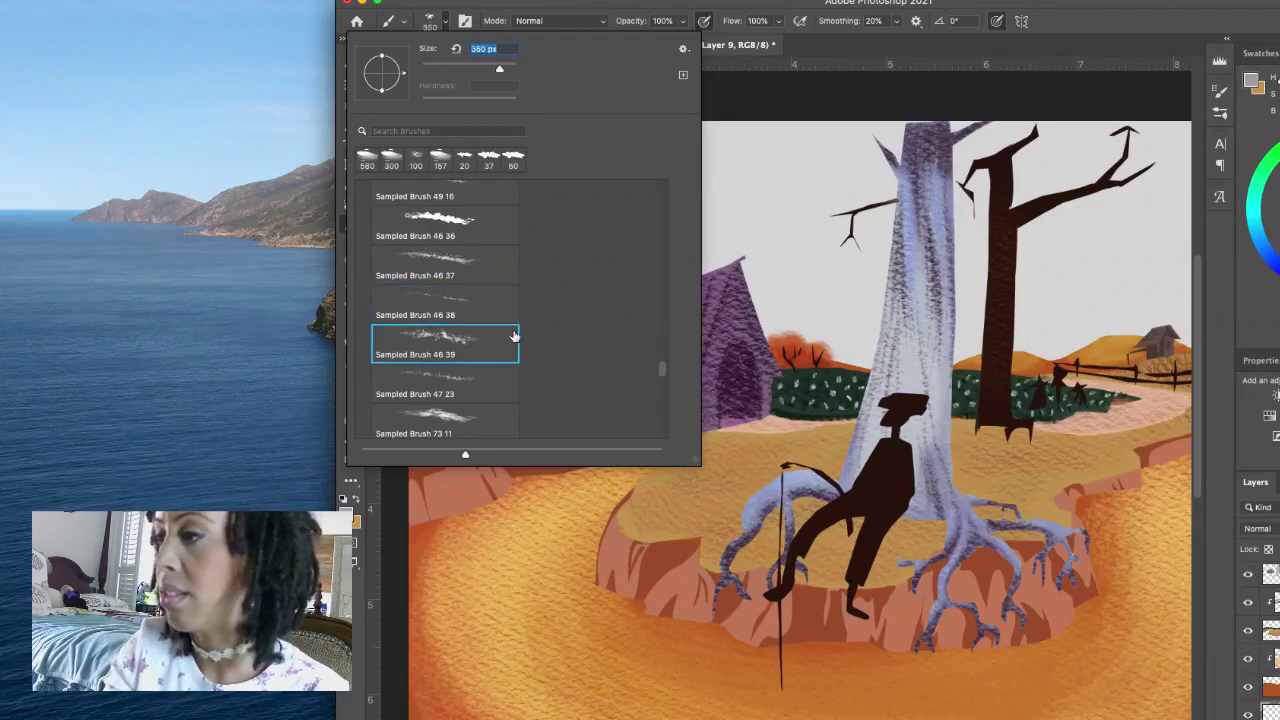
pyautogui.click(446, 31)
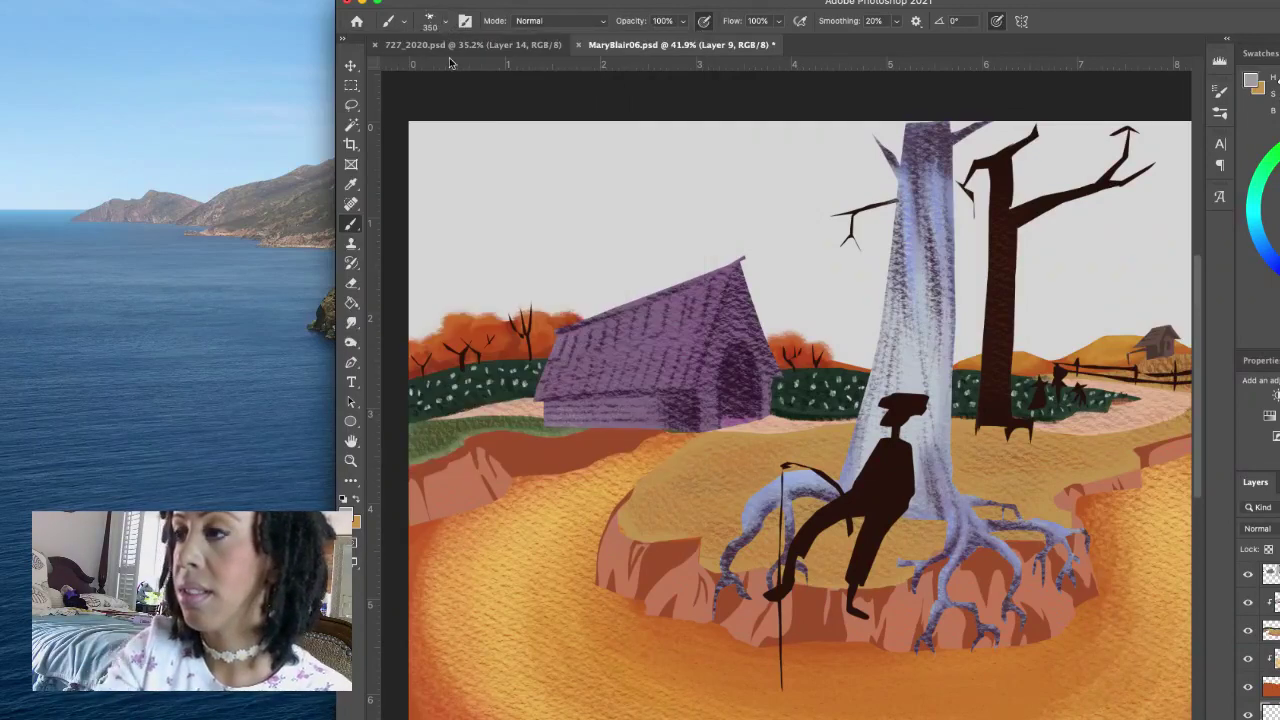
# Step: Paint mottled gray cloud texture across the upper sky, from the canvas corner above the barn toward the large tree
pyautogui.click(507, 165)
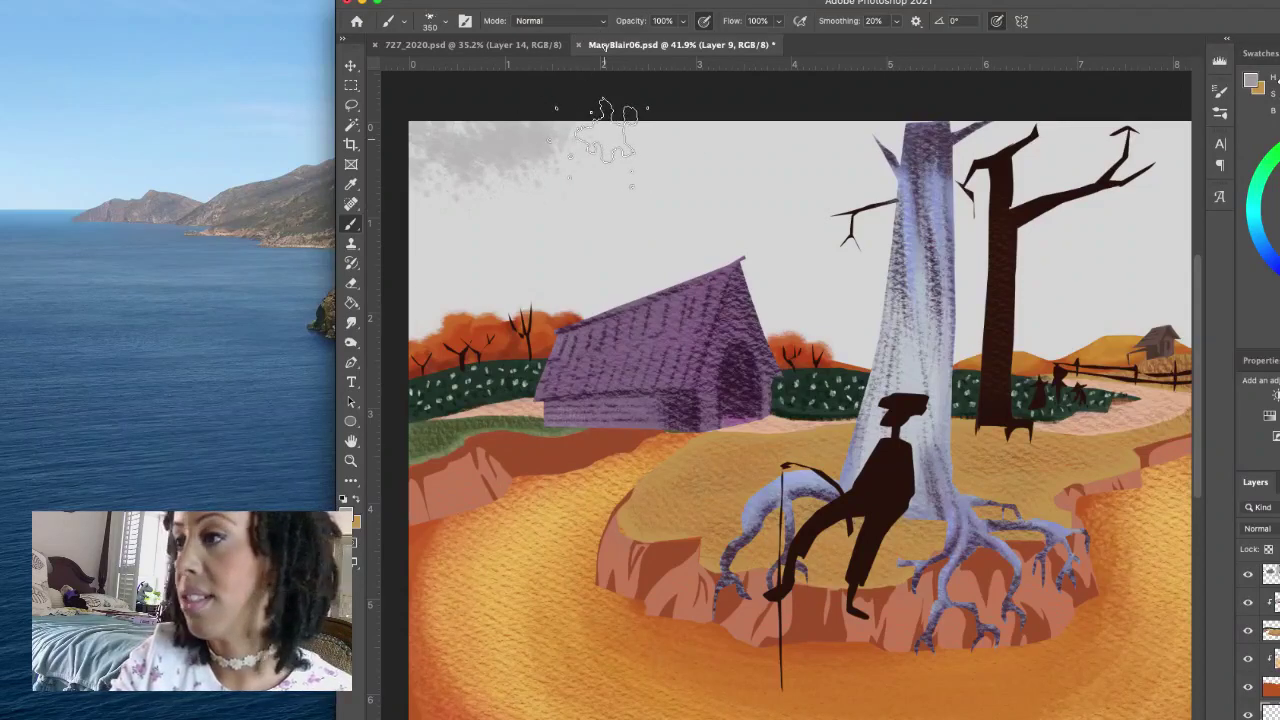
pyautogui.moveTo(603, 140)
pyautogui.mouseDown()
pyautogui.moveTo(557, 240)
pyautogui.moveTo(557, 192)
pyautogui.moveTo(621, 172)
pyautogui.moveTo(577, 238)
pyautogui.moveTo(575, 188)
pyautogui.moveTo(706, 151)
pyautogui.moveTo(609, 158)
pyautogui.moveTo(587, 145)
pyautogui.moveTo(627, 140)
pyautogui.moveTo(570, 140)
pyautogui.moveTo(737, 148)
pyautogui.mouseUp()
pyautogui.moveTo(517, 191)
pyautogui.mouseDown()
pyautogui.moveTo(420, 200)
pyautogui.moveTo(437, 197)
pyautogui.moveTo(400, 157)
pyautogui.moveTo(455, 130)
pyautogui.mouseUp()
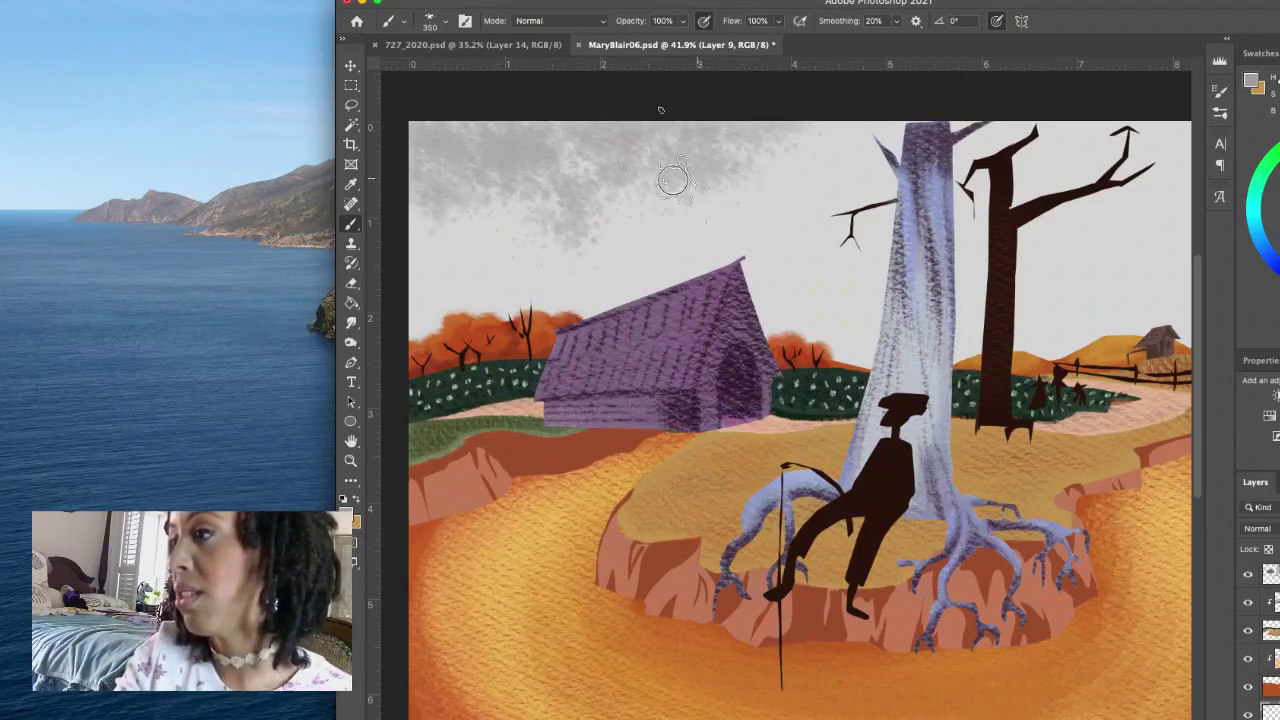
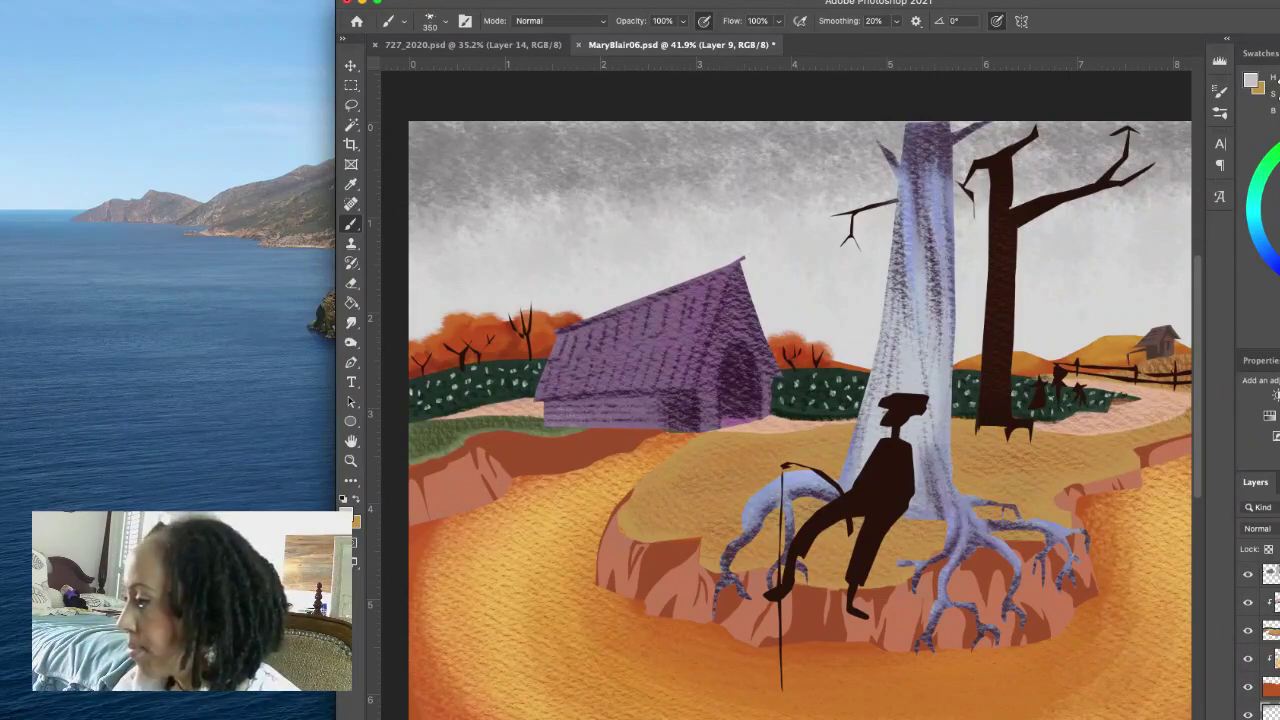
# Step: Select Layer 8 and choose Sampled Brush 46 38 at 50 px with a dark red sampled from the island's bank
pyautogui.click(1270, 658)
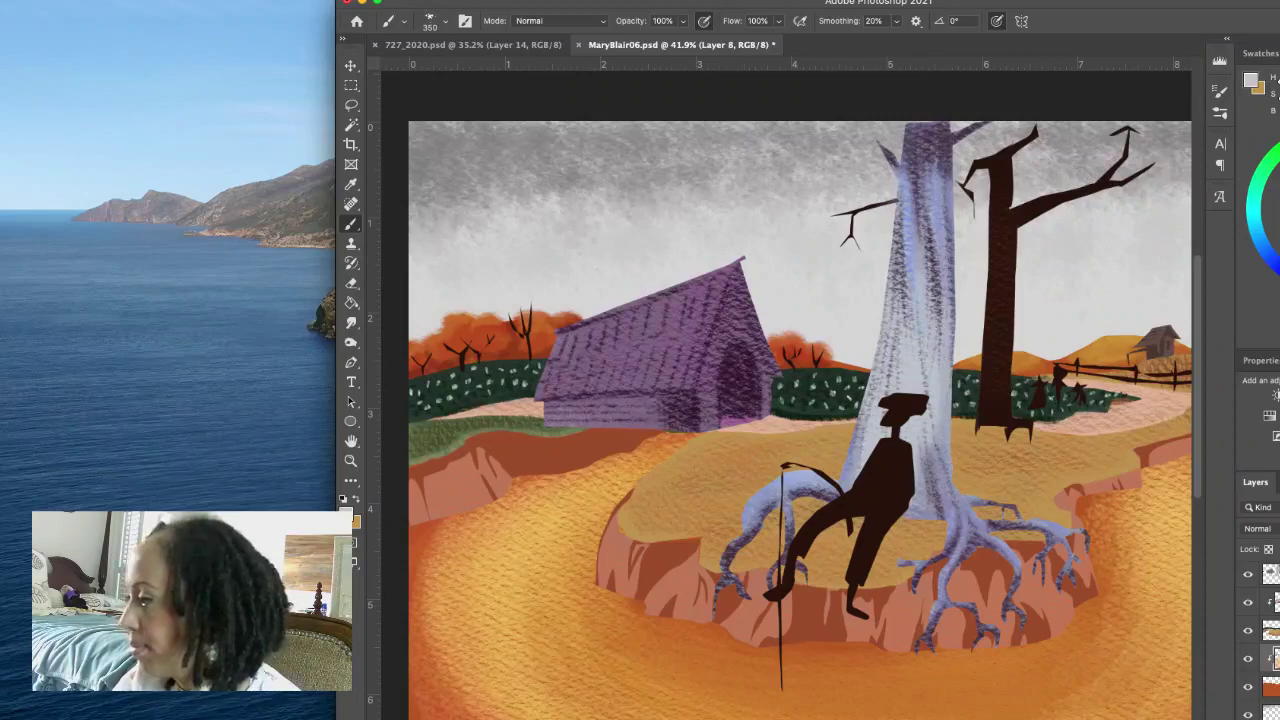
pyautogui.click(440, 22)
pyautogui.click(491, 277)
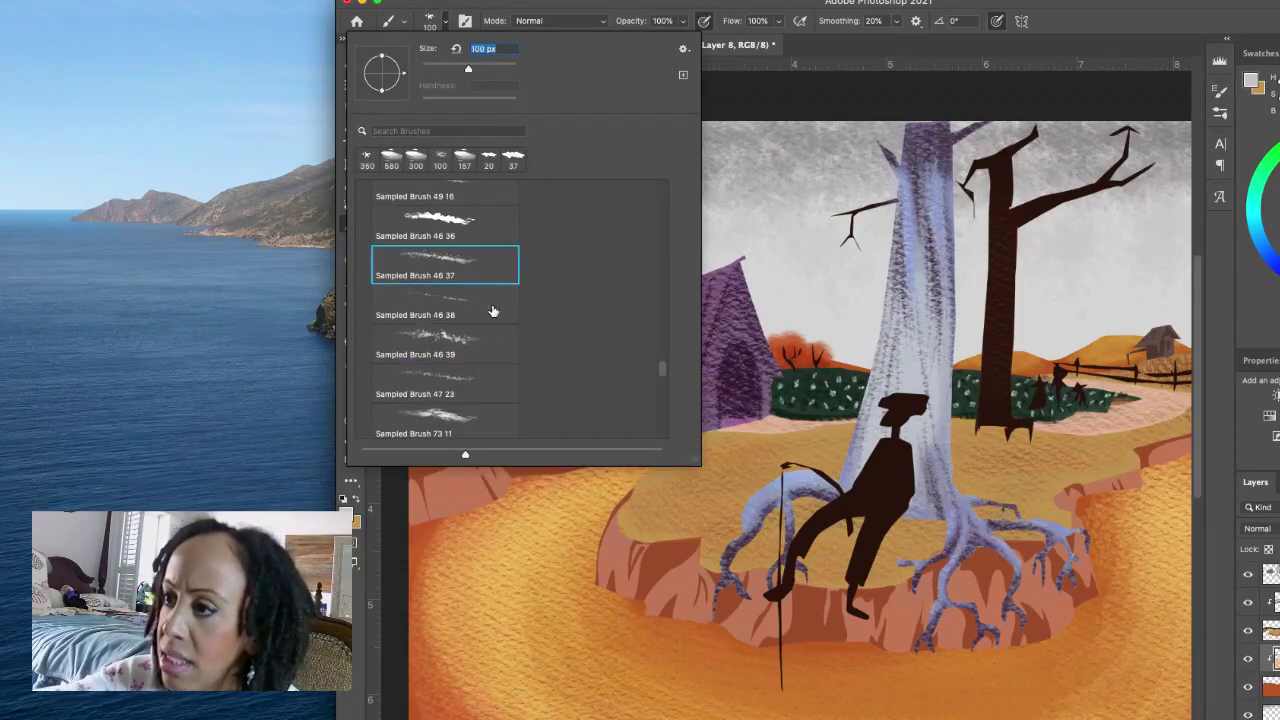
pyautogui.click(493, 312)
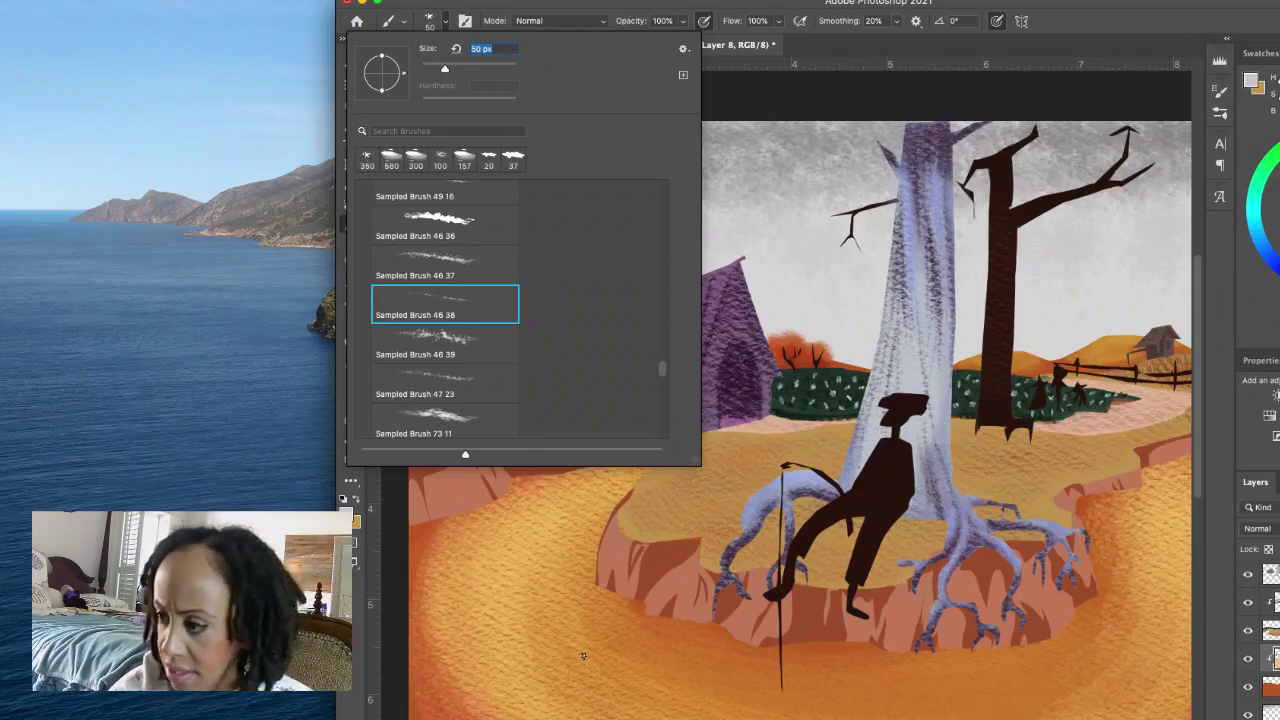
pyautogui.keyDown('alt'); pyautogui.click(707, 590); pyautogui.keyUp('alt')
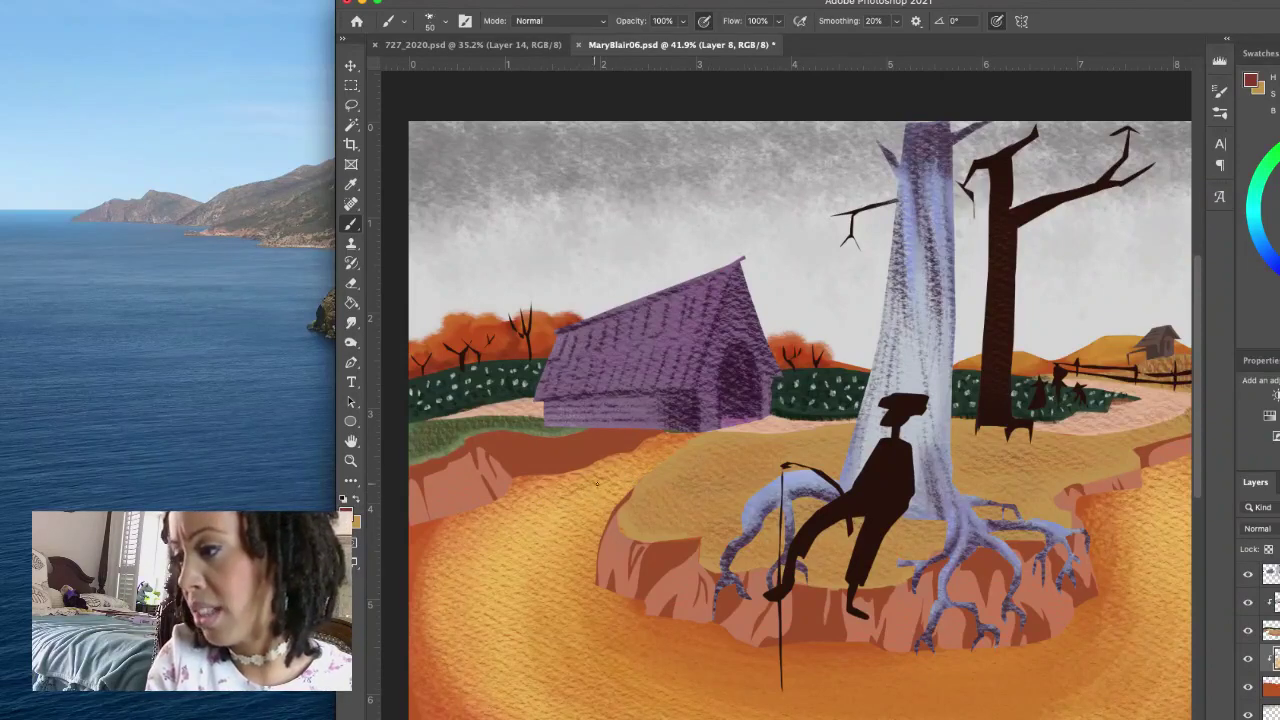
# Step: Try a dark red ripple stroke on the orange water beside the island and undo it
pyautogui.moveTo(618, 472)
pyautogui.mouseDown()
pyautogui.moveTo(576, 489)
pyautogui.moveTo(559, 510)
pyautogui.moveTo(615, 471)
pyautogui.moveTo(518, 557)
pyautogui.mouseUp()
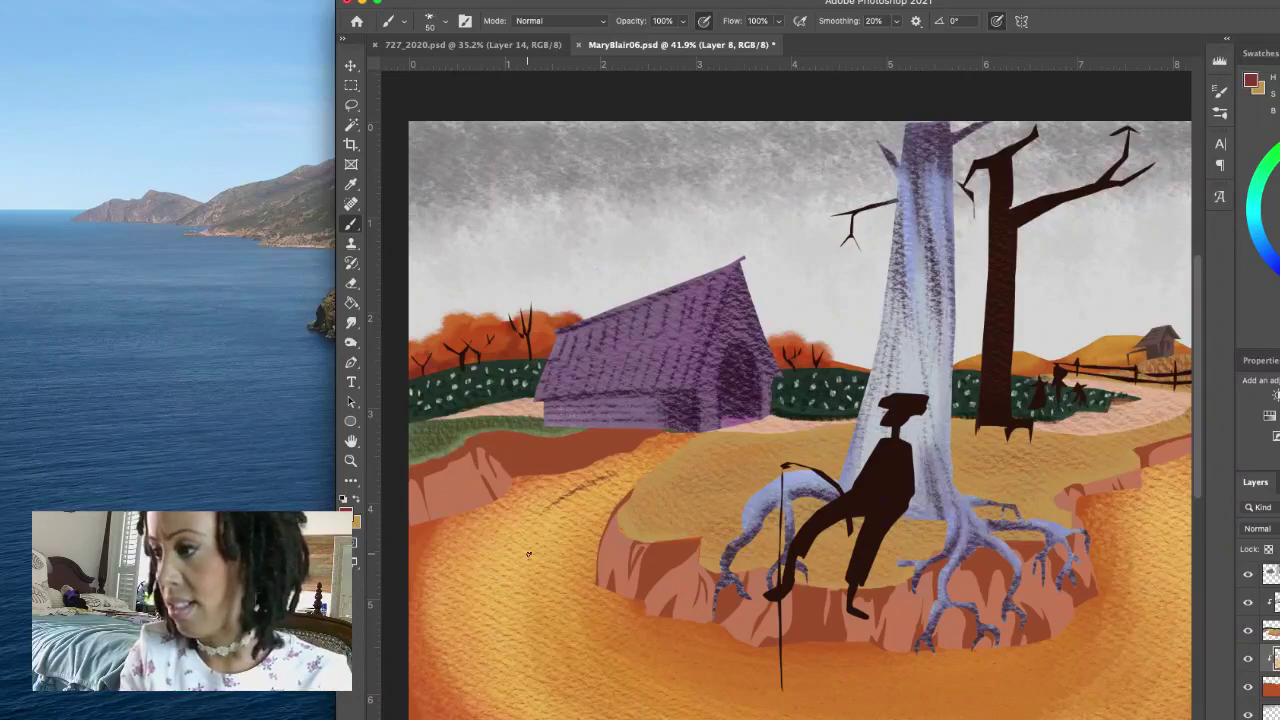
pyautogui.press('super+z')
pyautogui.press('super+z')
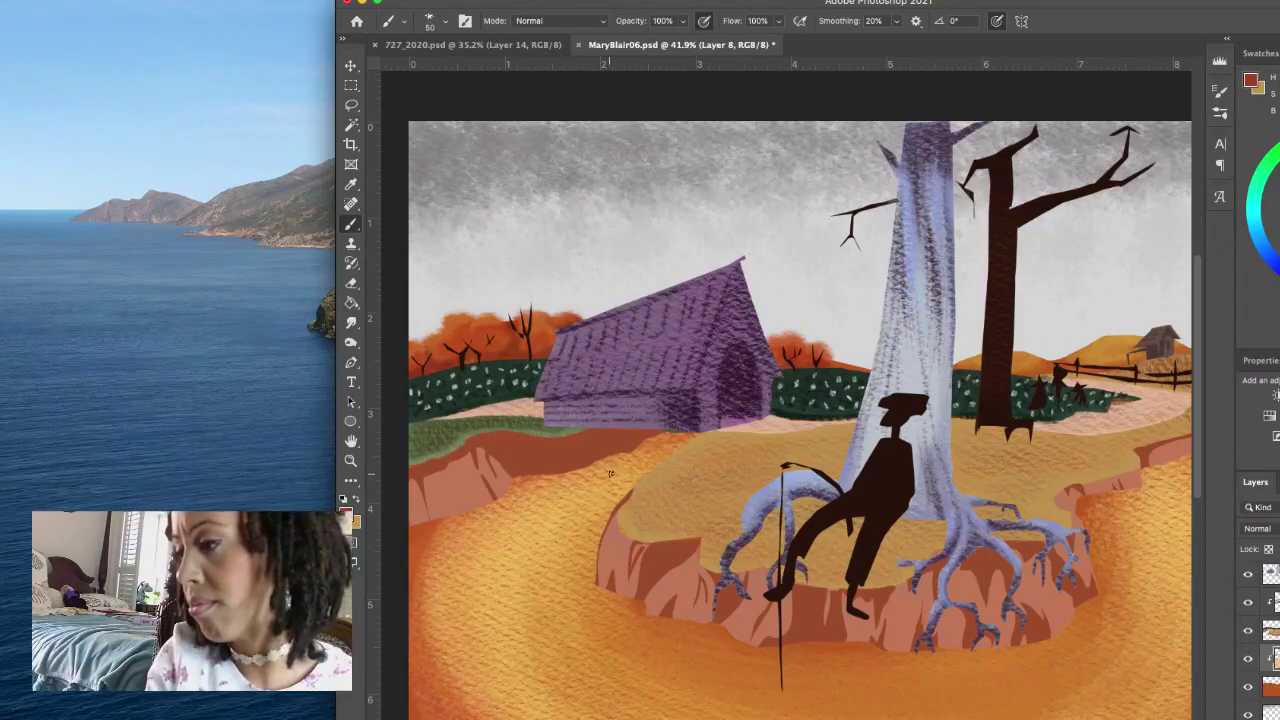
# Step: Paint curved red ripple lines across the orange water and darker ripples where the seated figure's stick meets it
pyautogui.moveTo(606, 475)
pyautogui.mouseDown()
pyautogui.moveTo(572, 496)
pyautogui.moveTo(608, 473)
pyautogui.moveTo(543, 503)
pyautogui.moveTo(604, 476)
pyautogui.moveTo(503, 542)
pyautogui.moveTo(611, 467)
pyautogui.moveTo(574, 486)
pyautogui.moveTo(602, 473)
pyautogui.mouseUp()
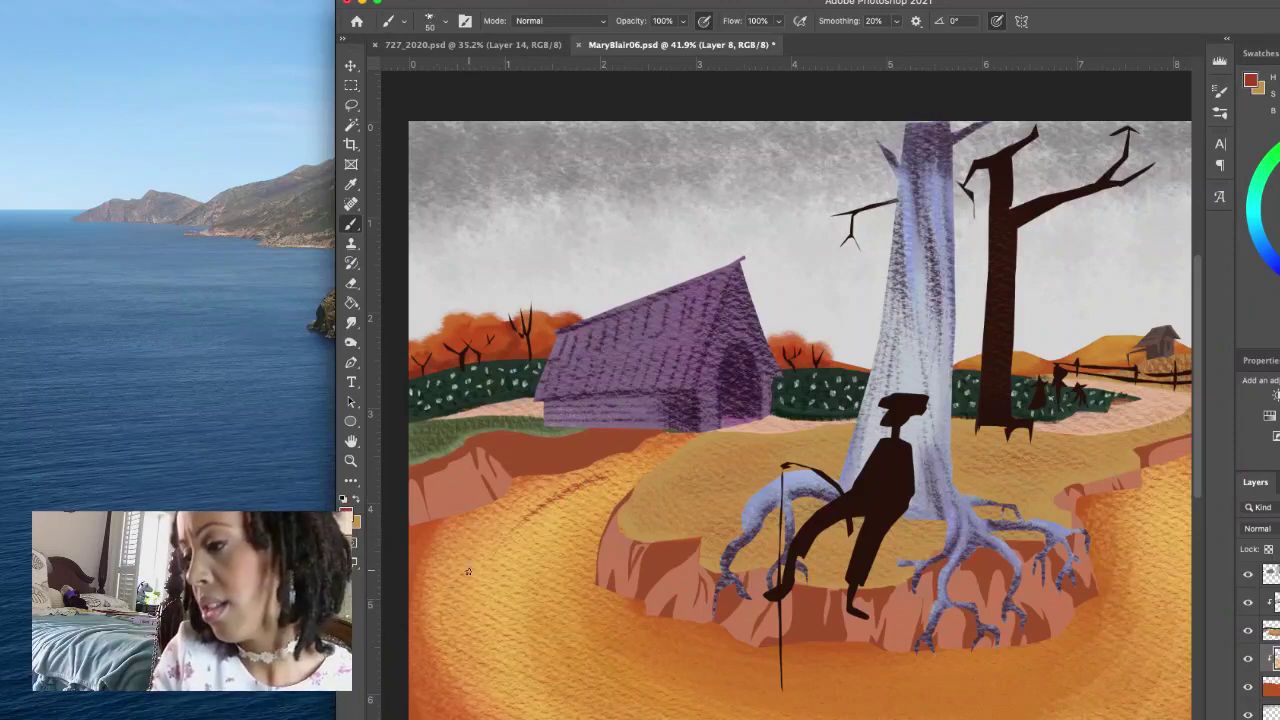
pyautogui.moveTo(467, 571)
pyautogui.mouseDown()
pyautogui.moveTo(467, 658)
pyautogui.moveTo(534, 642)
pyautogui.mouseUp()
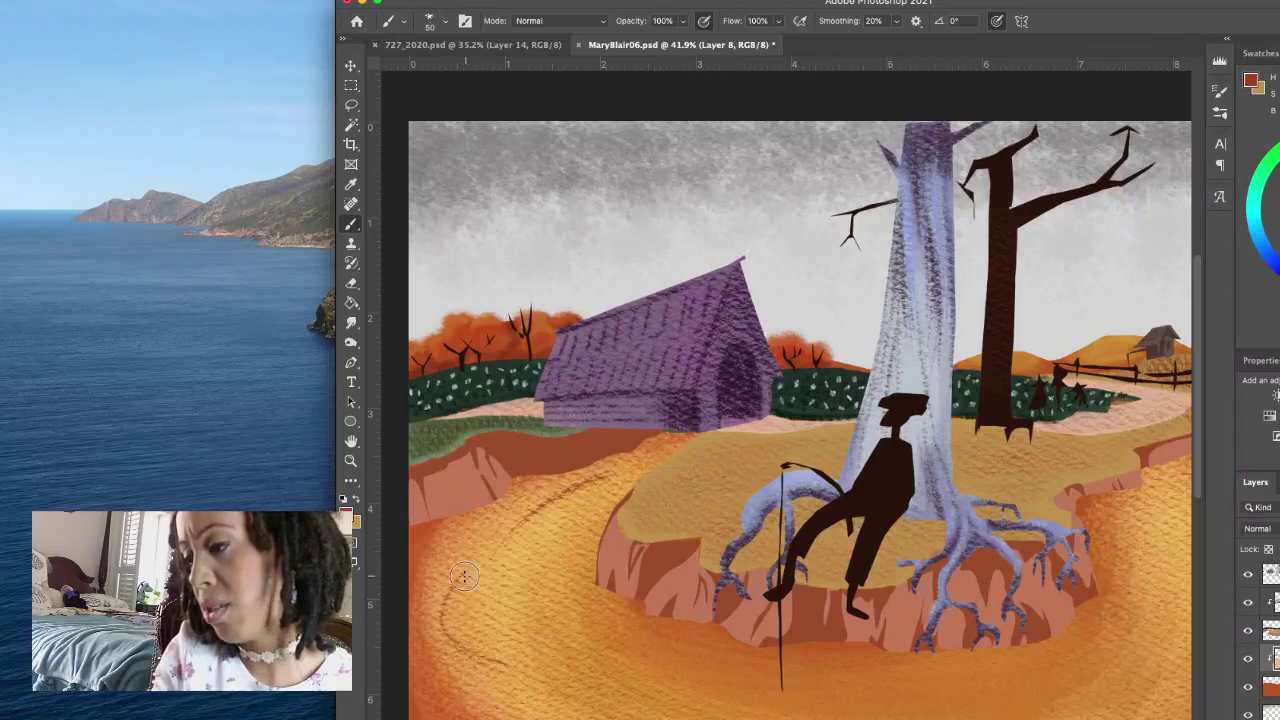
pyautogui.moveTo(464, 576); pyautogui.dragTo(530, 660)
pyautogui.moveTo(446, 634); pyautogui.dragTo(494, 660)
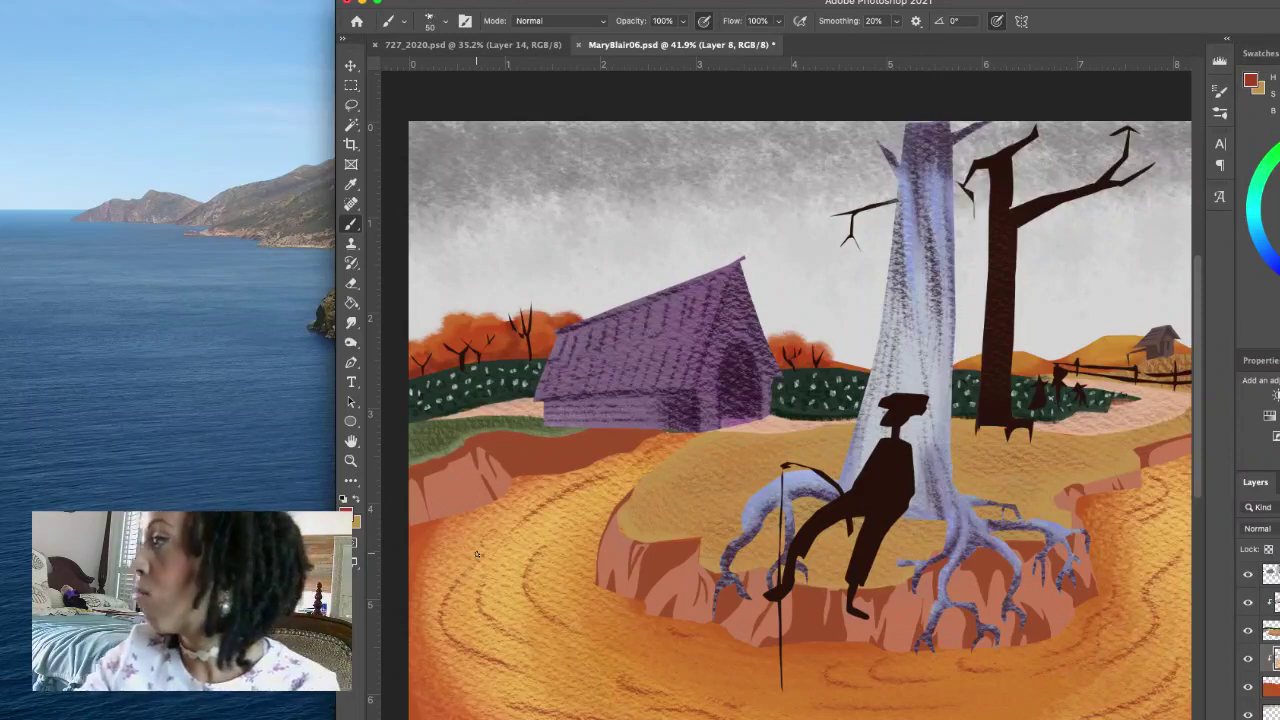
pyautogui.keyDown('alt'); pyautogui.click(777, 686); pyautogui.keyUp('alt')
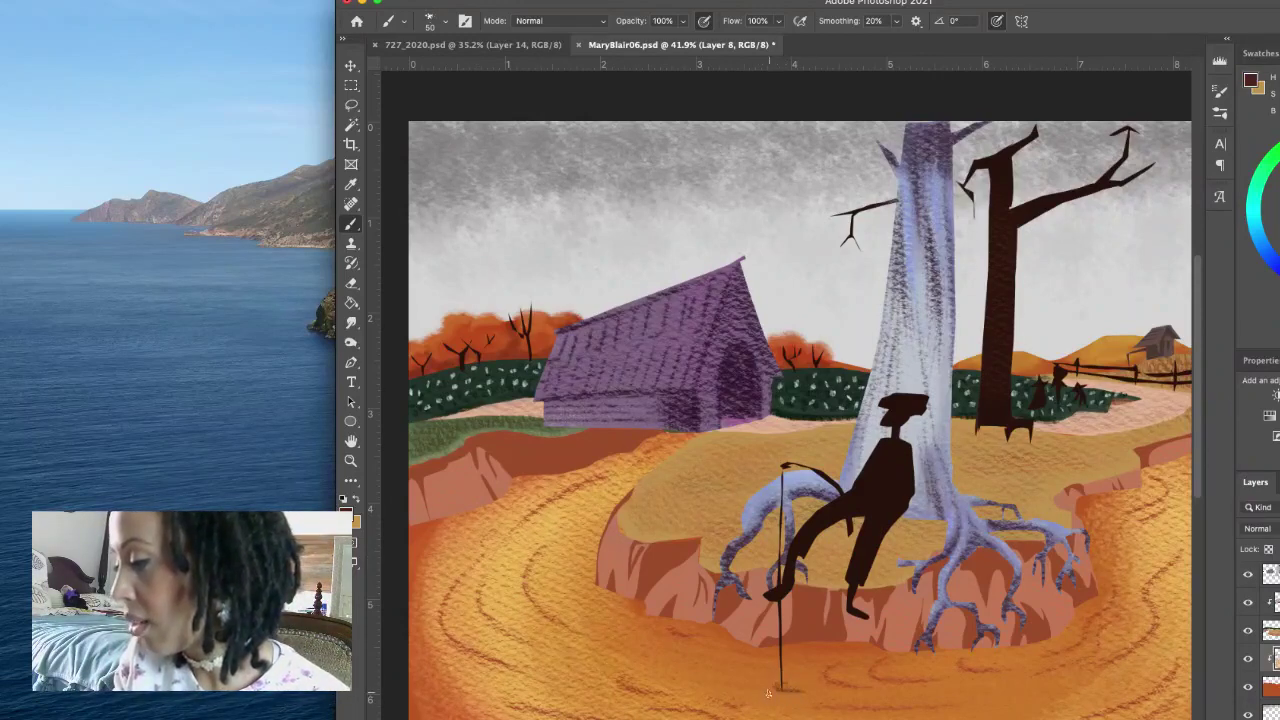
pyautogui.moveTo(762, 690); pyautogui.dragTo(786, 692)
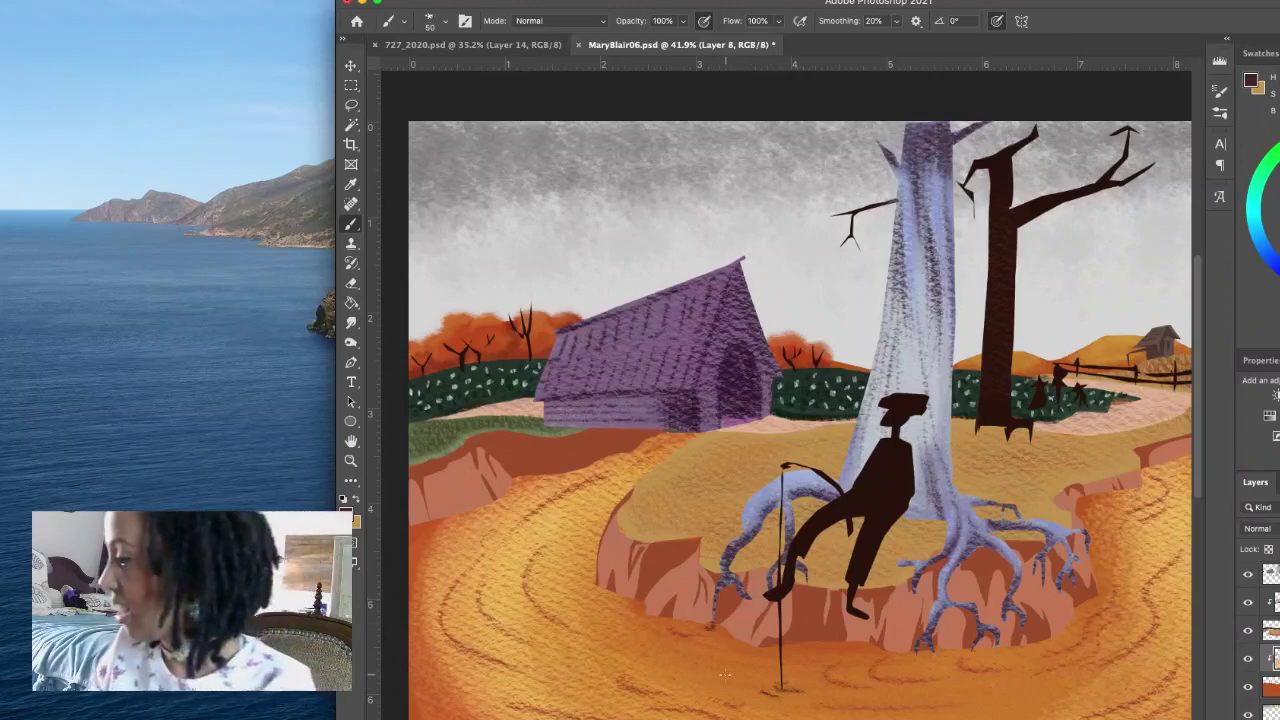
# Step: Identify Layer 5 as the silhouetted figures' layer and add a new layer directly above it
pyautogui.scroll(2, 1262, 640)
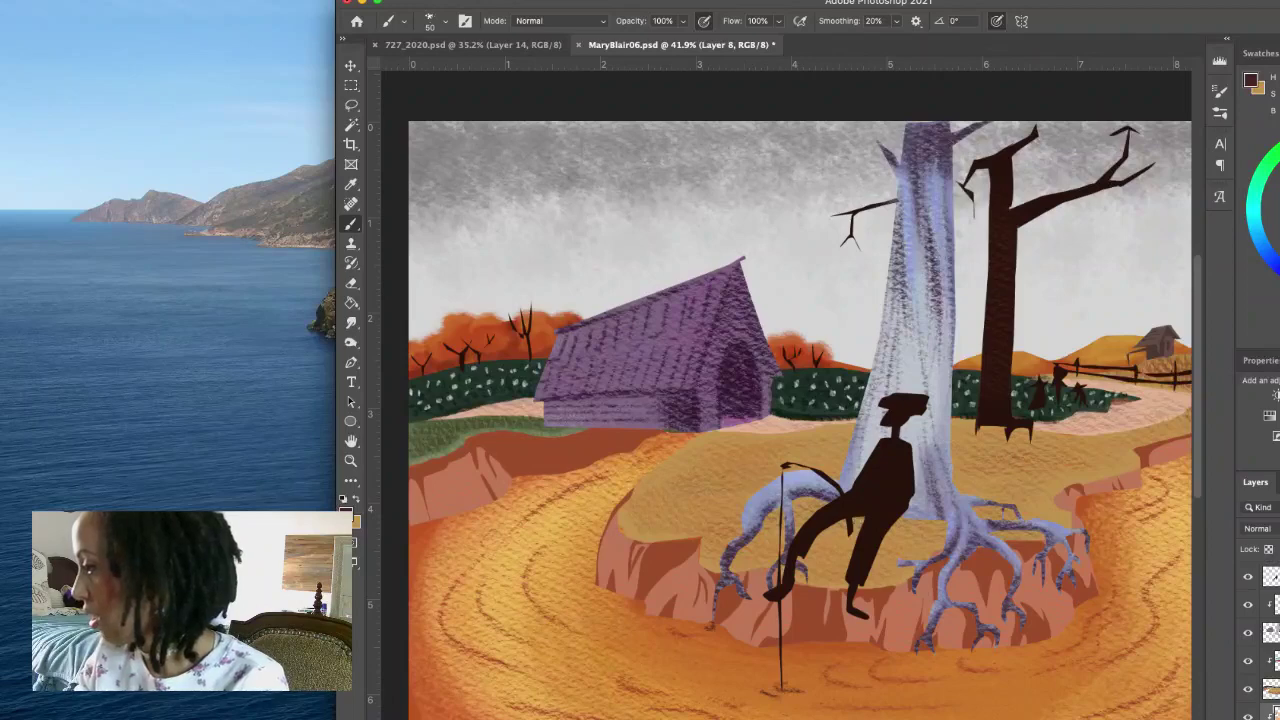
pyautogui.click(1271, 604)
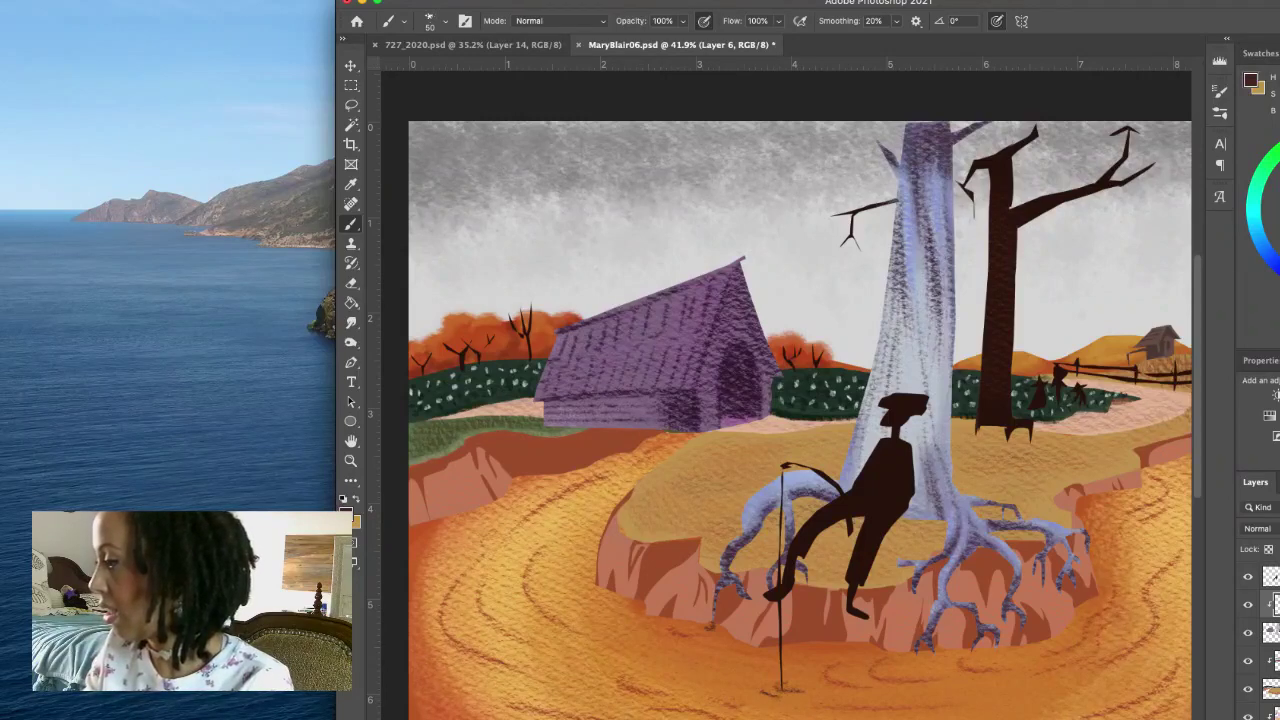
pyautogui.click(1248, 579)
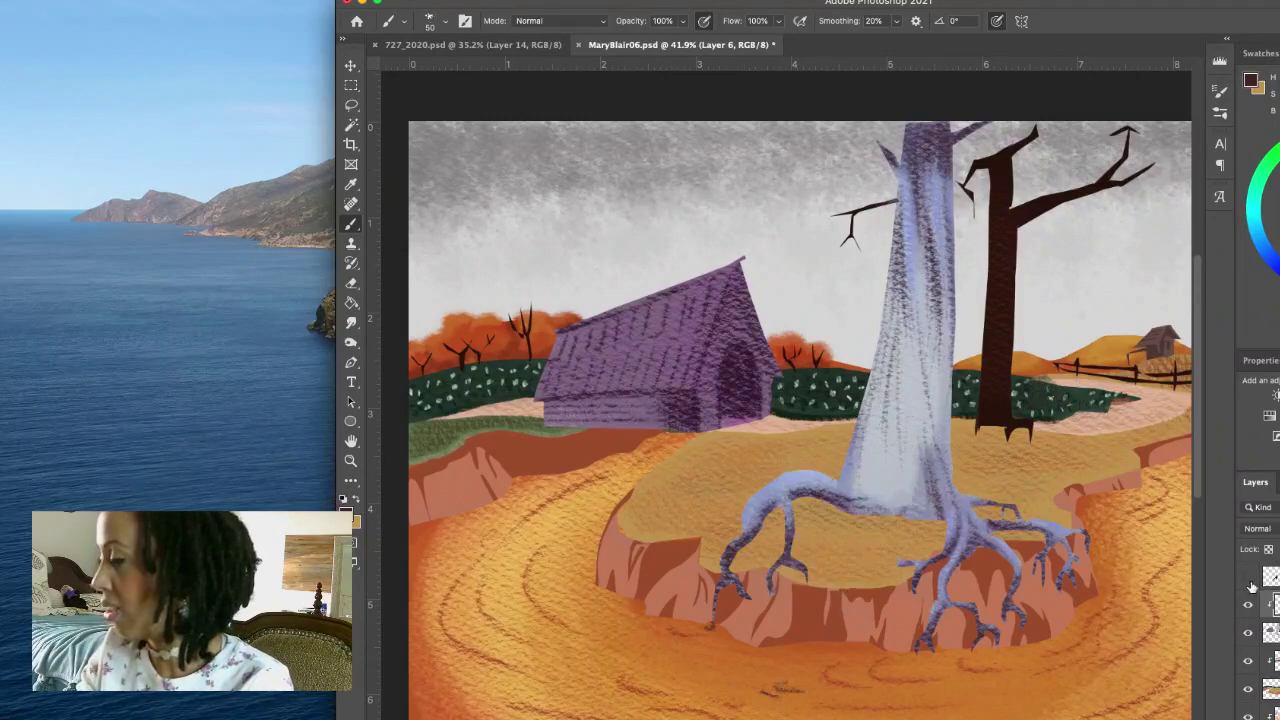
pyautogui.click(1248, 579)
pyautogui.click(1271, 576)
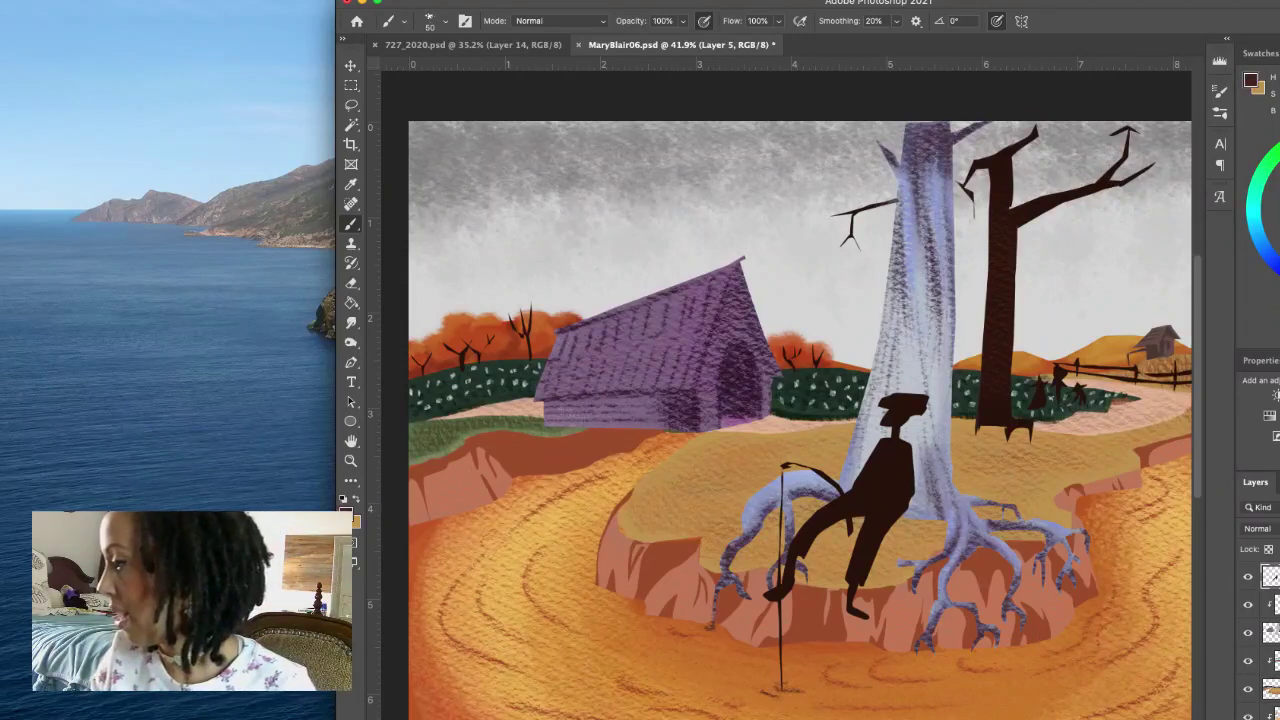
pyautogui.press('alt+shift+super+n')
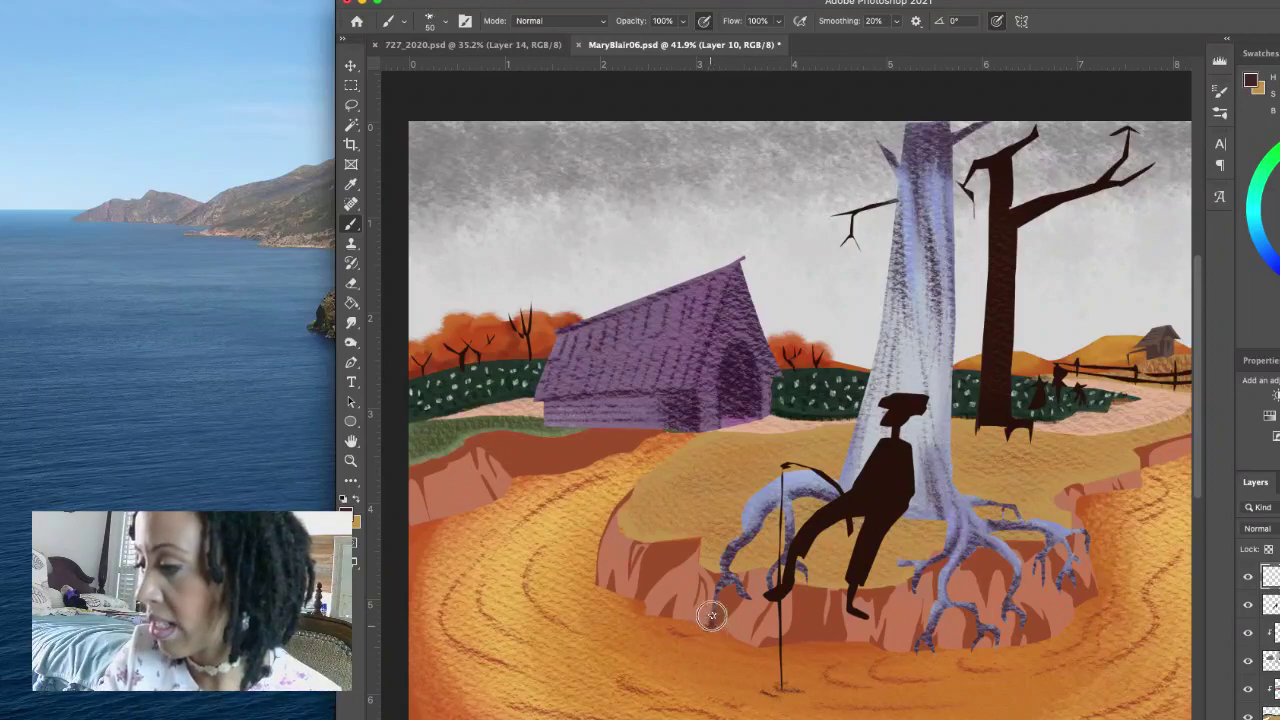
# Step: Compare the textured sampled brushes and choose Sampled Brush 47 23 at 39 px
pyautogui.click(441, 21)
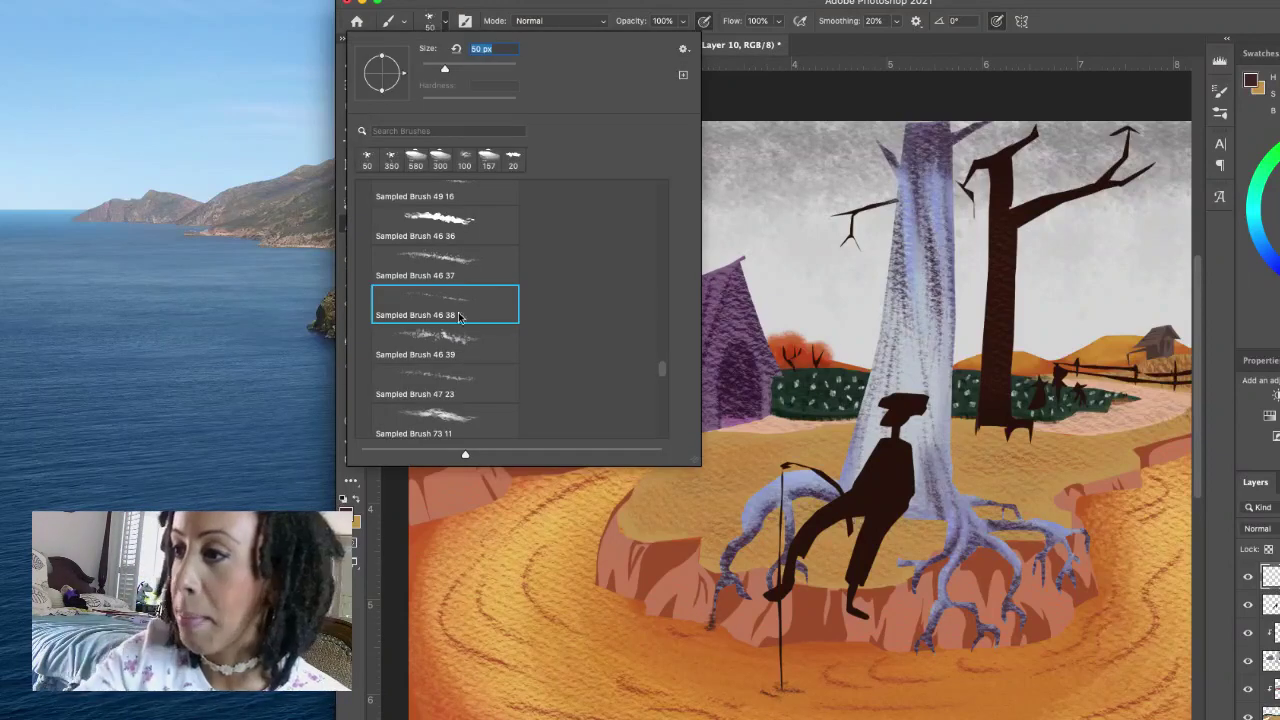
pyautogui.click(476, 280)
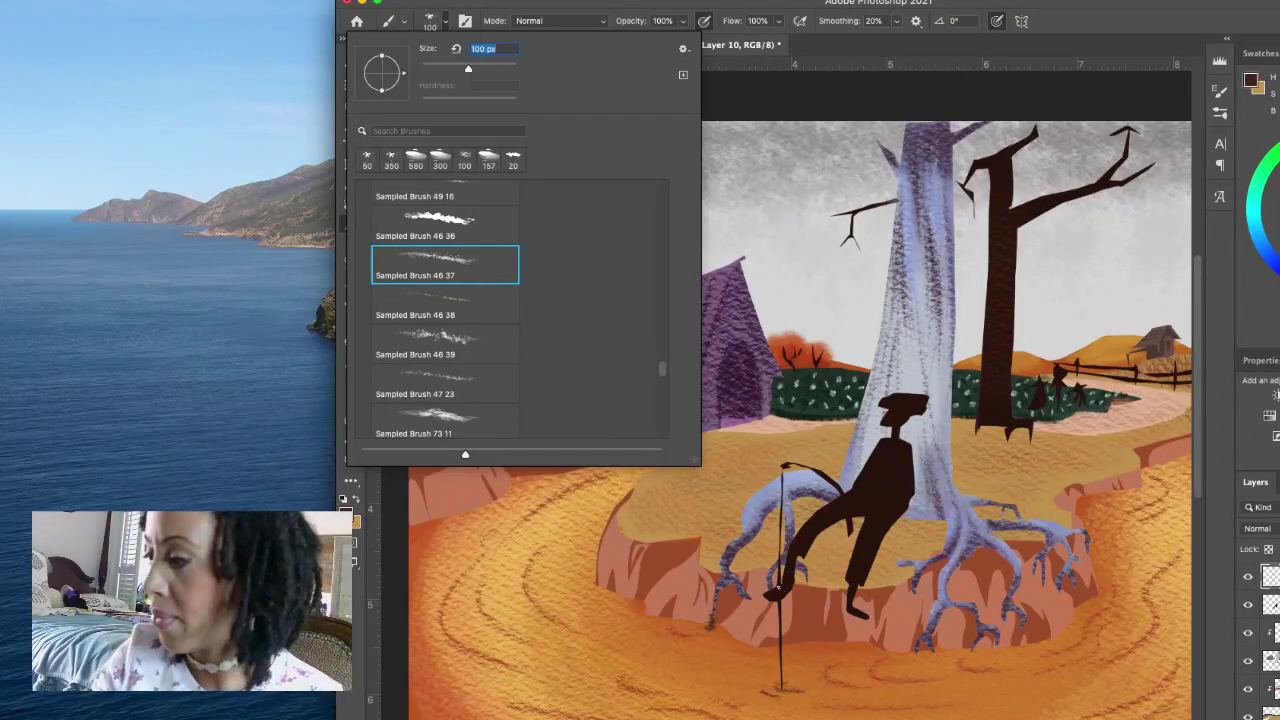
pyautogui.press('Return')
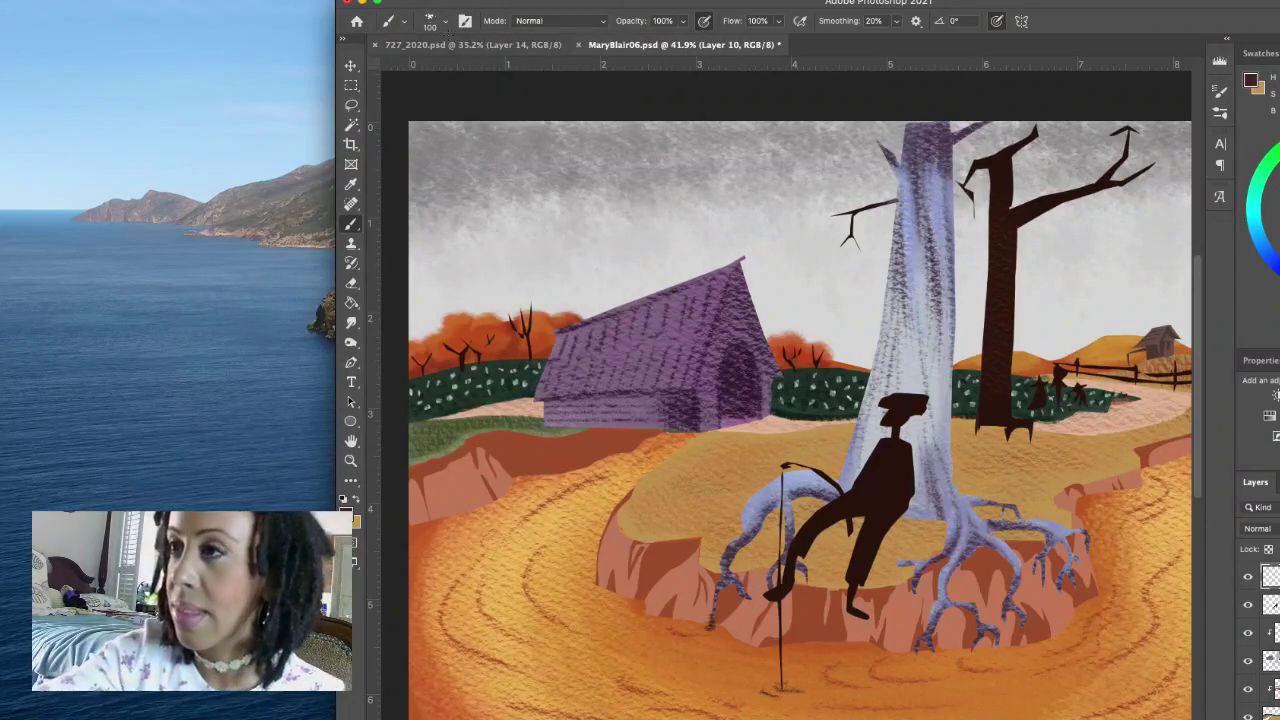
pyautogui.click(432, 20)
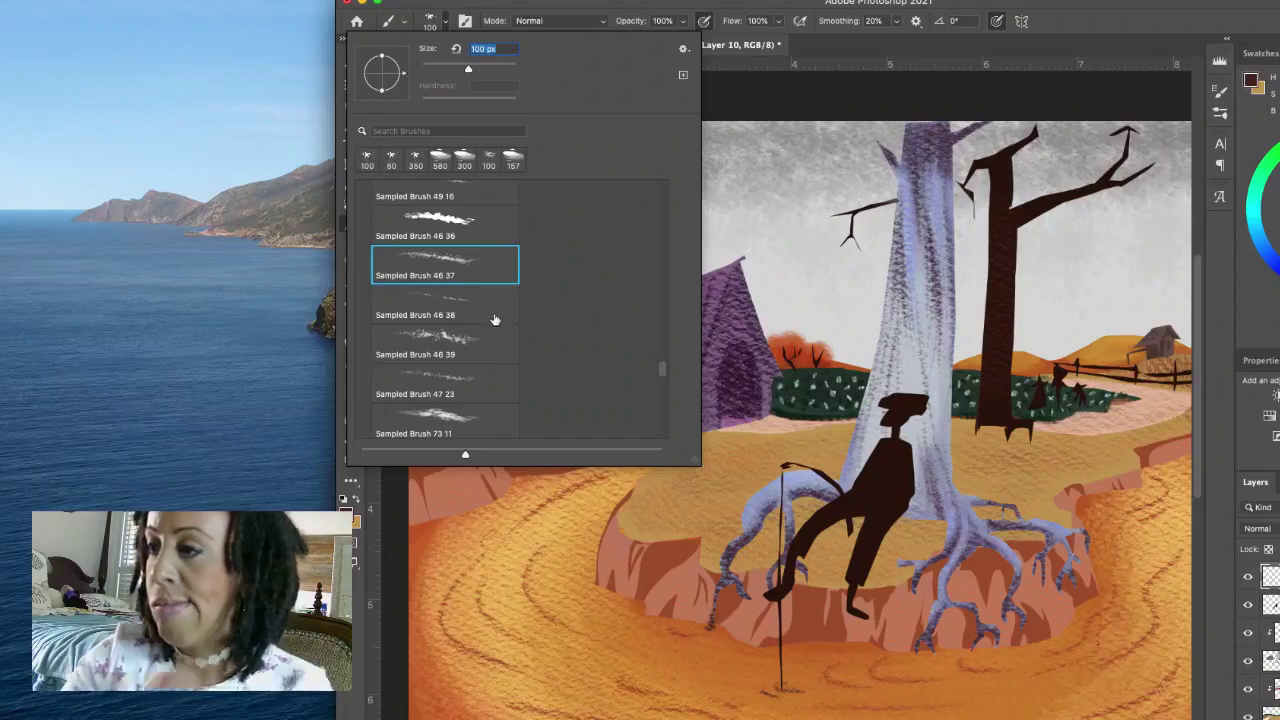
pyautogui.click(495, 318)
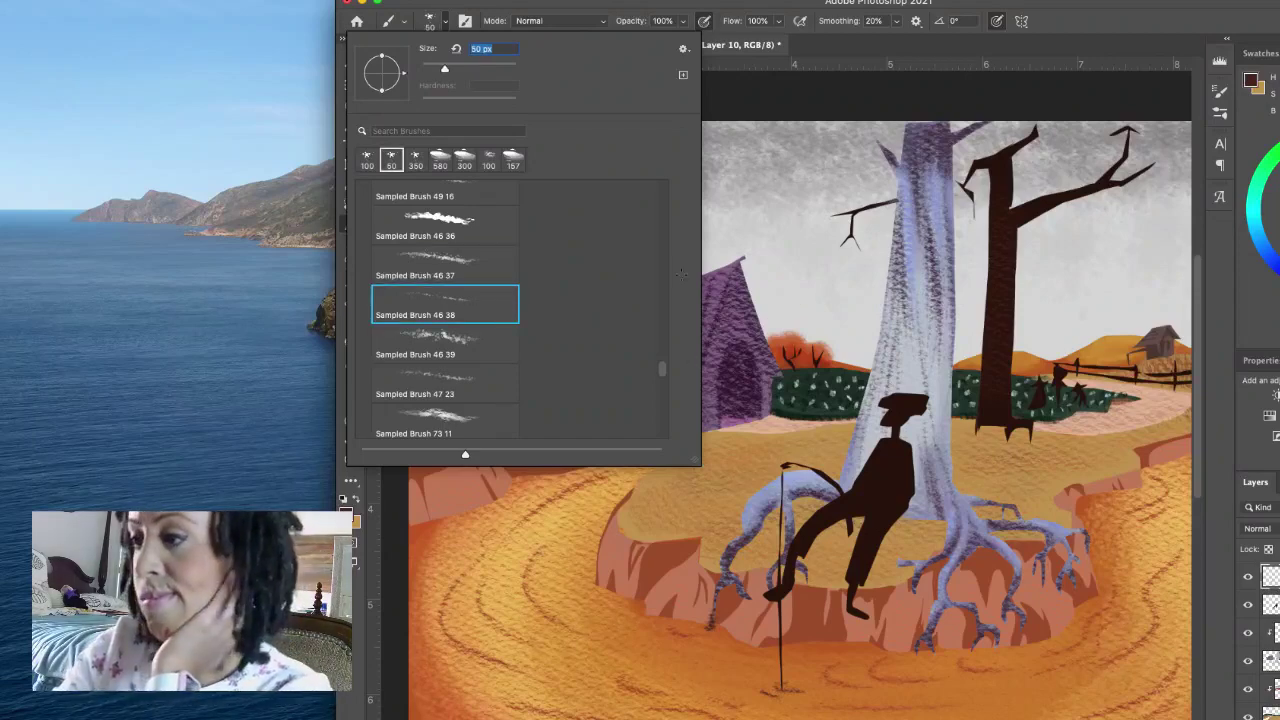
pyautogui.click(493, 345)
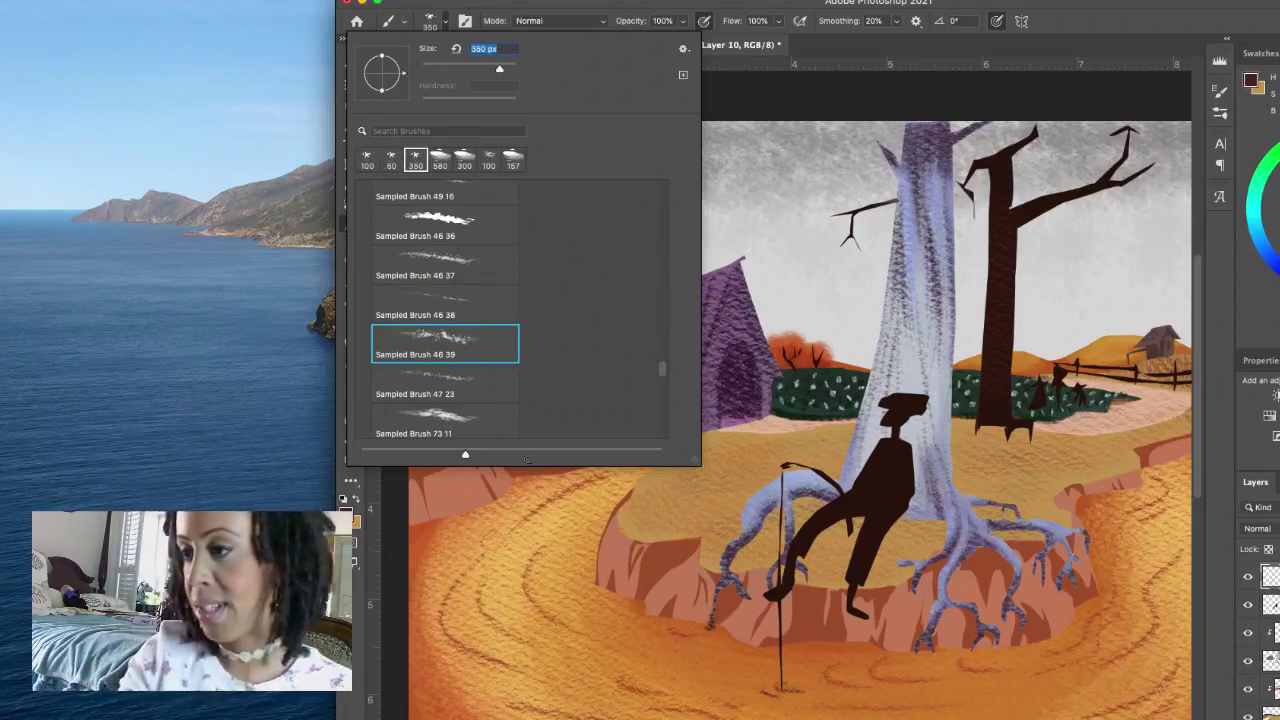
pyautogui.click(515, 398)
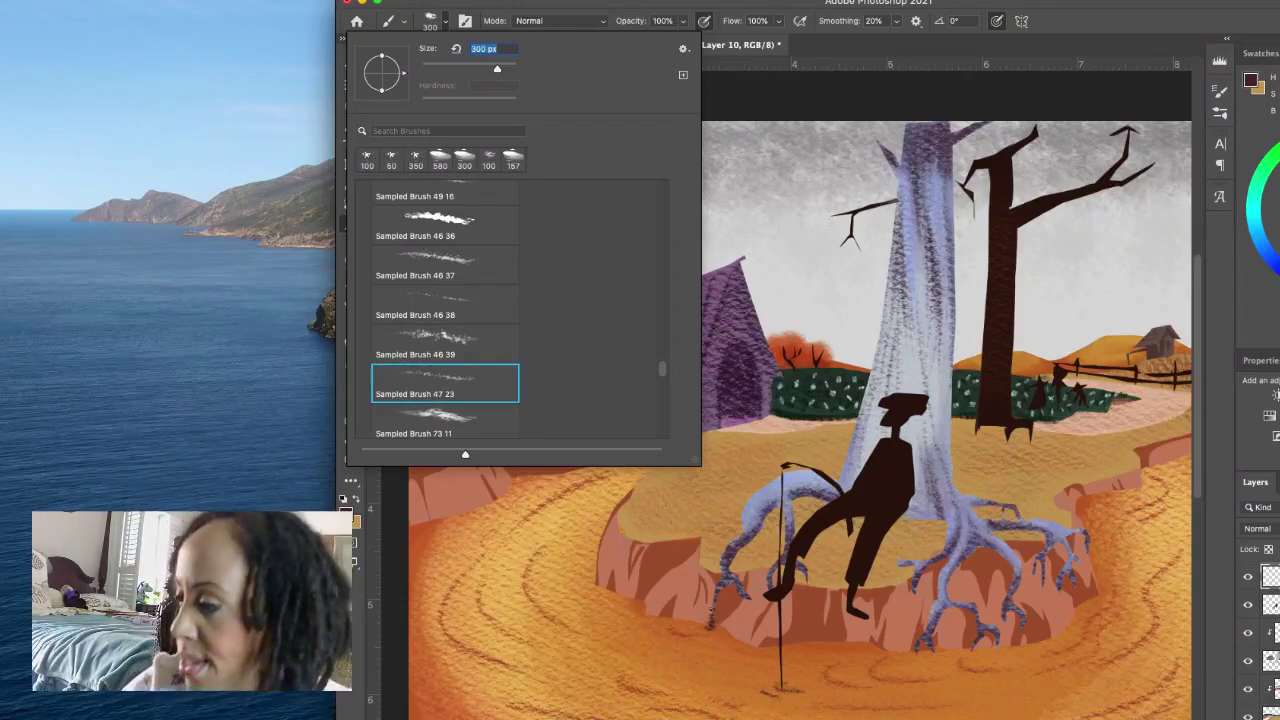
pyautogui.press('Return')
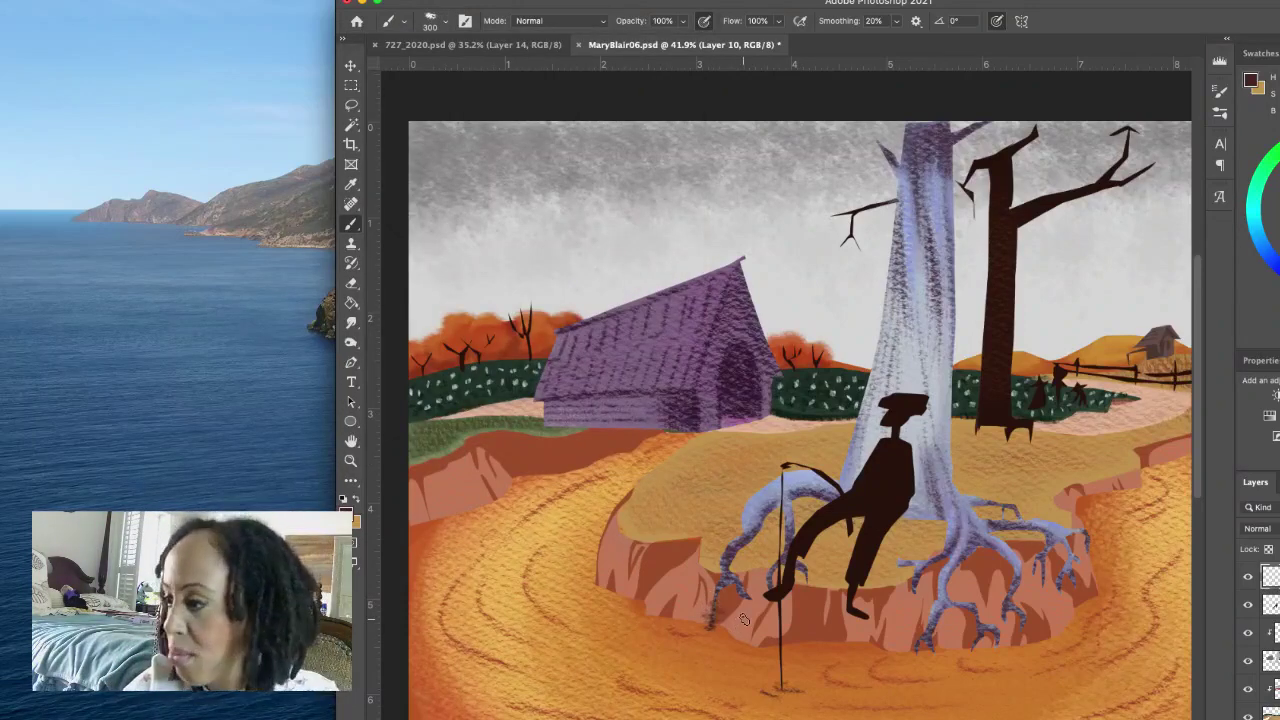
pyautogui.click(440, 27)
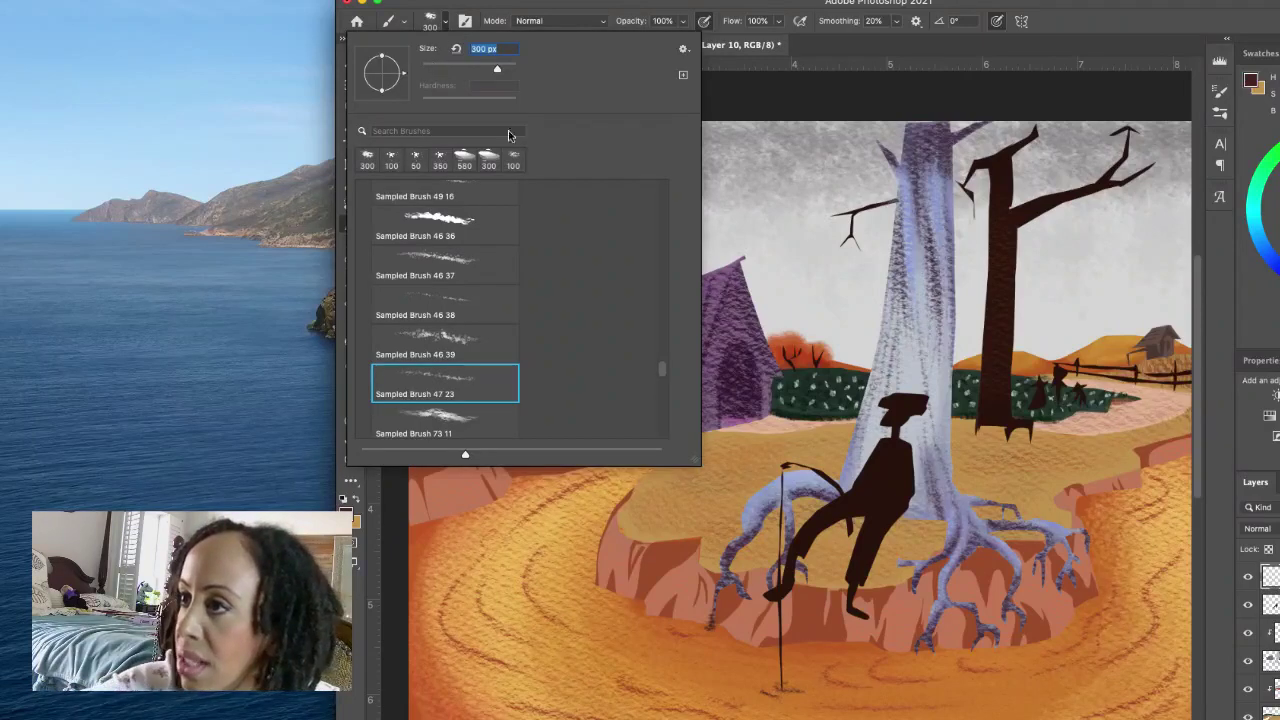
pyautogui.moveTo(497, 68); pyautogui.dragTo(441, 65)
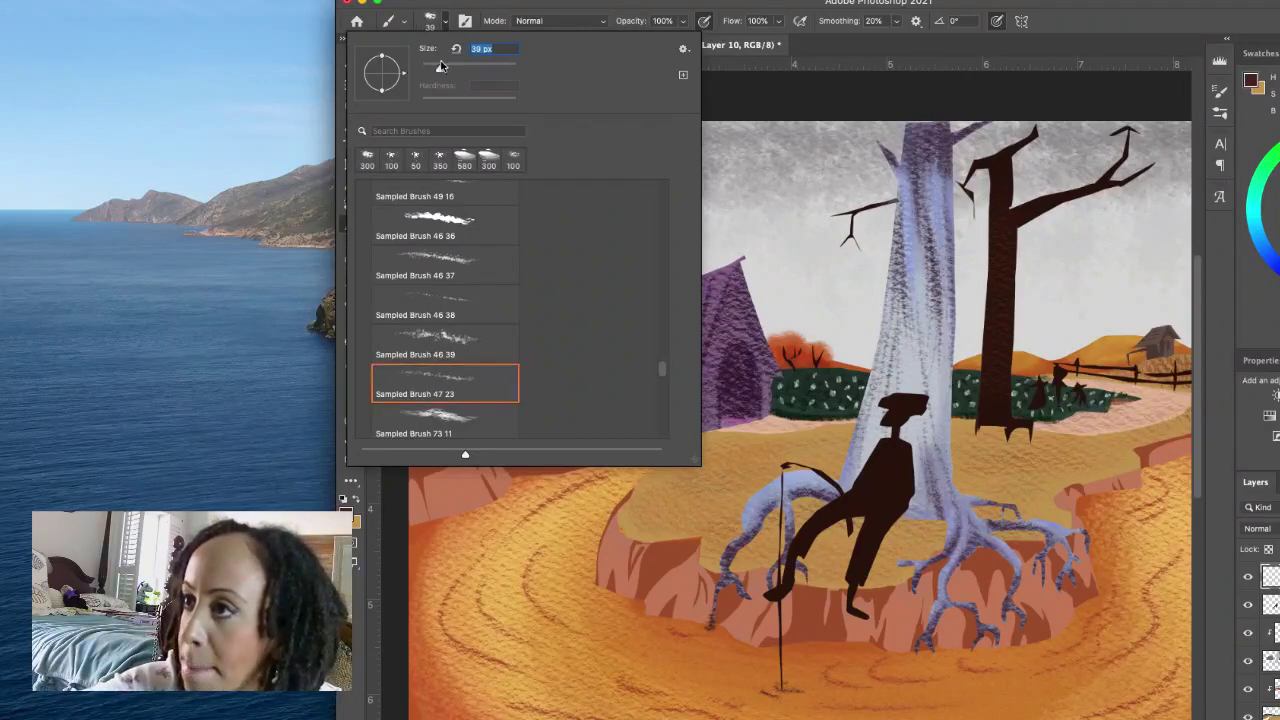
# Step: Paint thin dark textured roots over the island's bank around the large tree's blue roots, and save the document
pyautogui.click(714, 612)
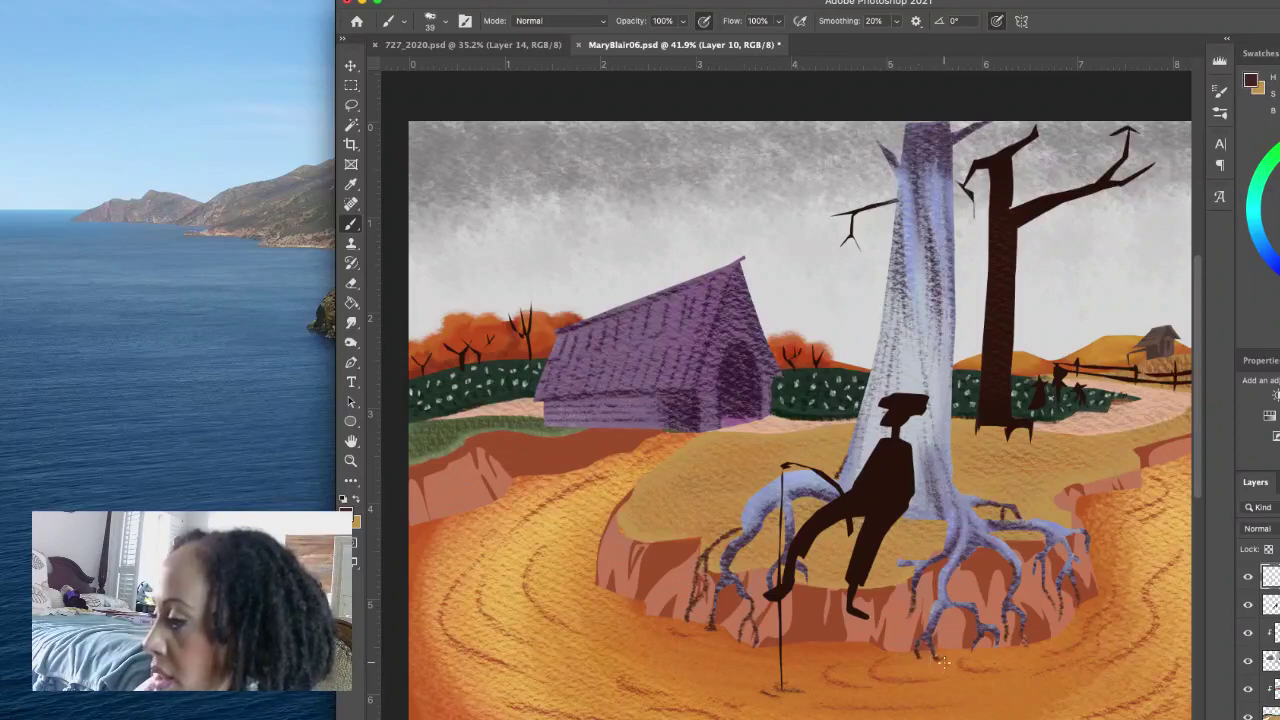
pyautogui.moveTo(935, 657); pyautogui.dragTo(945, 657)
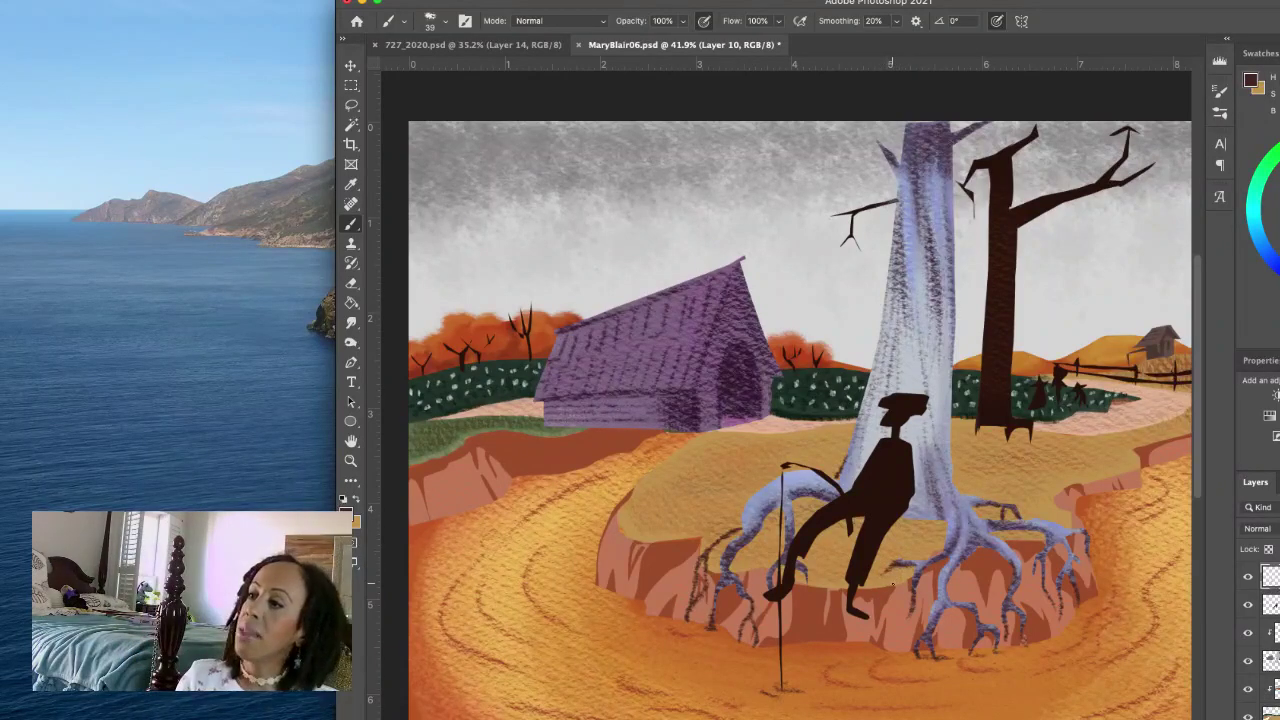
pyautogui.press('super+s')
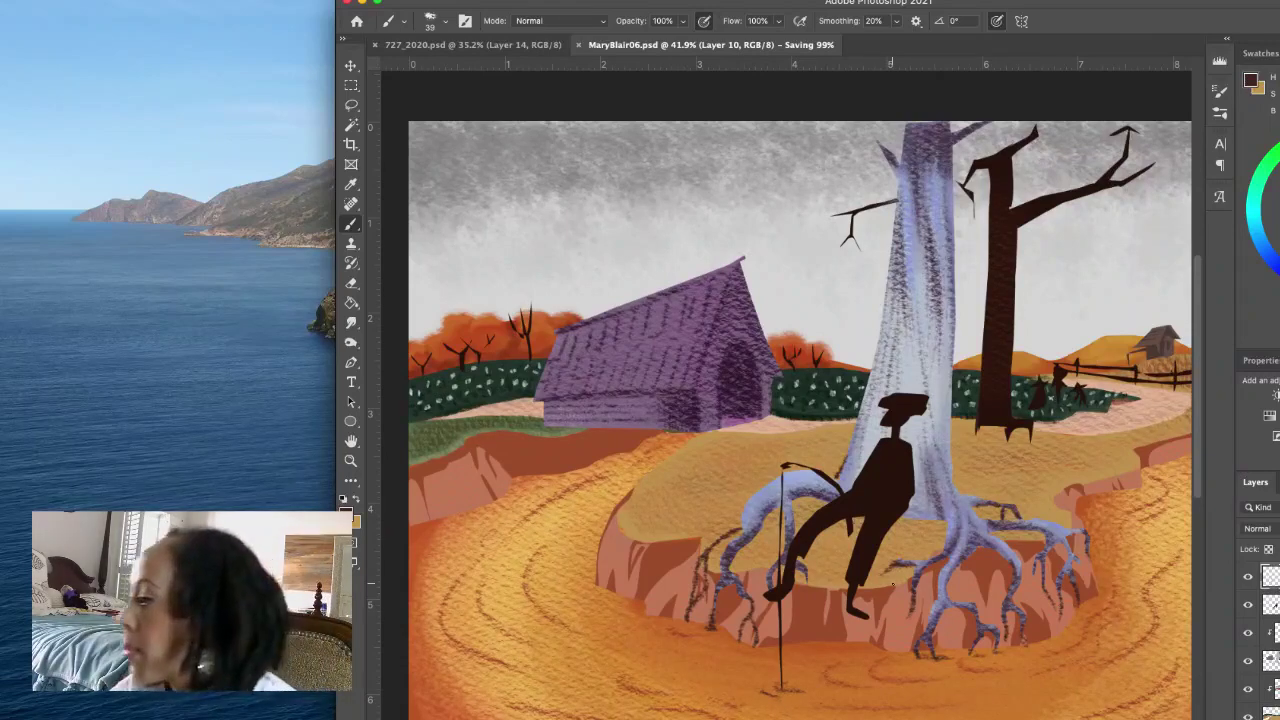
# Step: Shade the island's bank on Layer 7 with the recently used 300 px textured brush in a reddish brown sampled from the bank
pyautogui.click(1248, 691)
pyautogui.click(1248, 691)
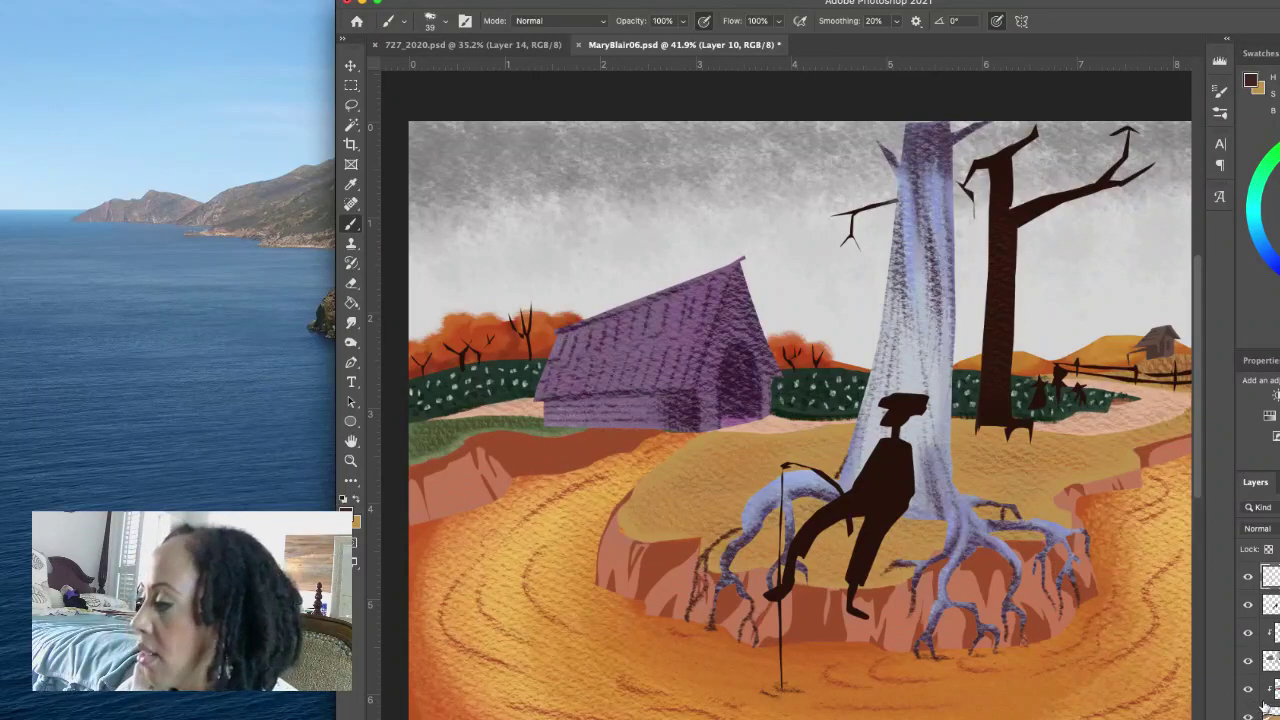
pyautogui.click(1272, 688)
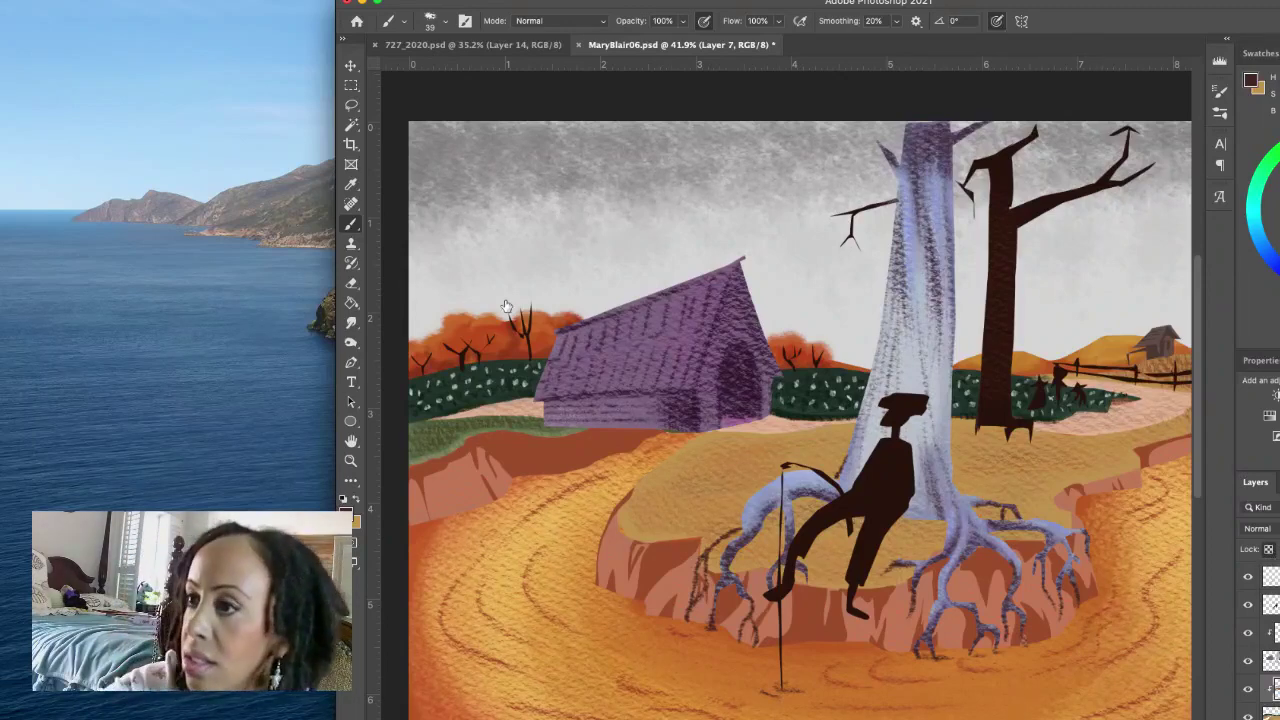
pyautogui.click(443, 24)
pyautogui.click(455, 220)
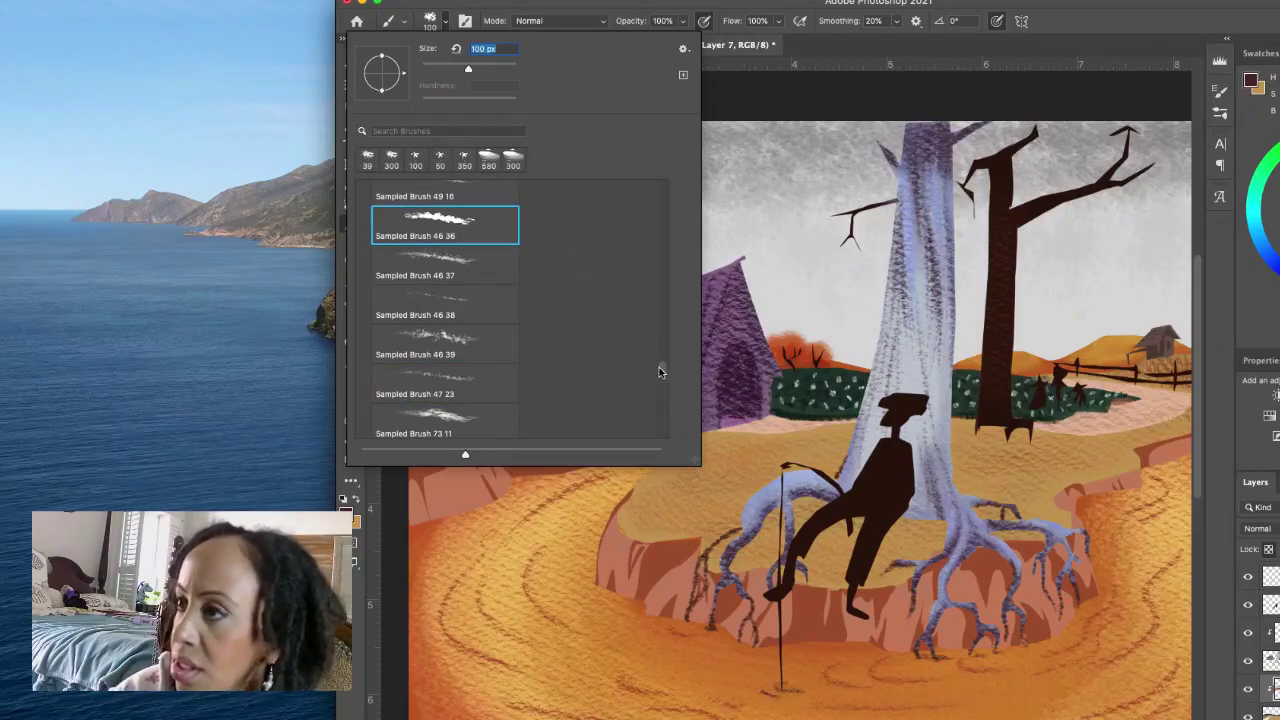
pyautogui.click(505, 167)
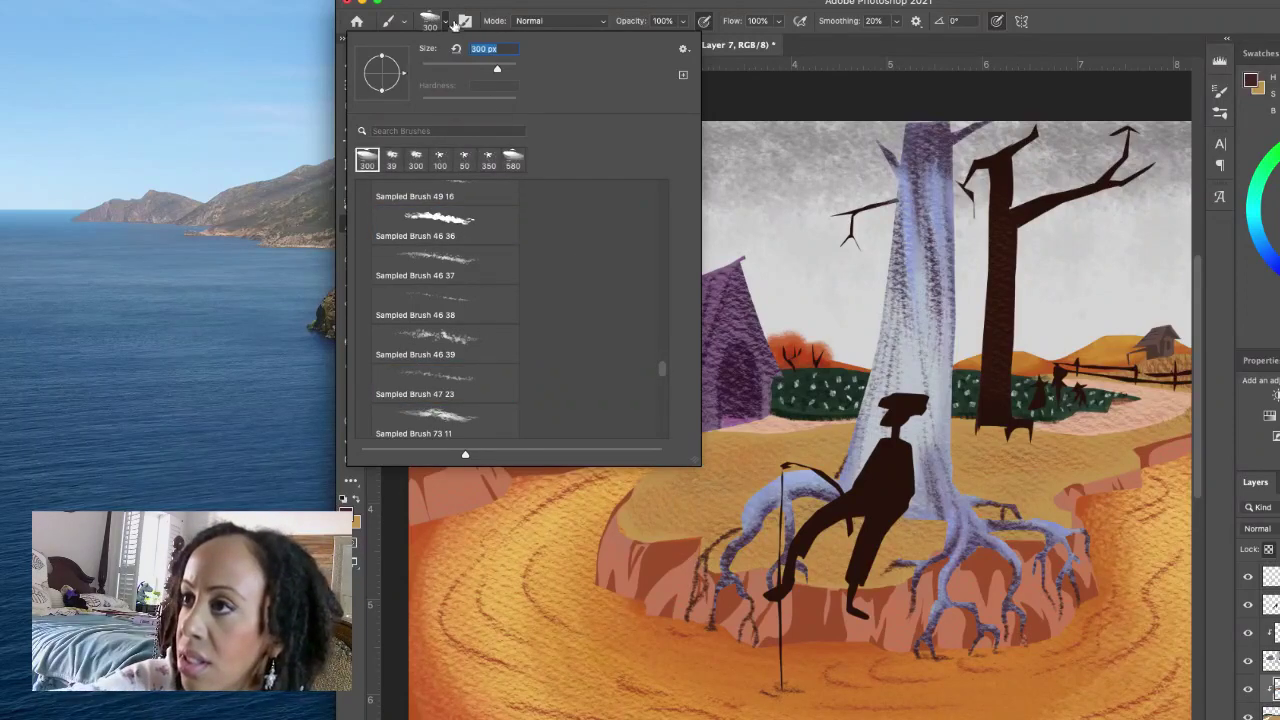
pyautogui.press('Return')
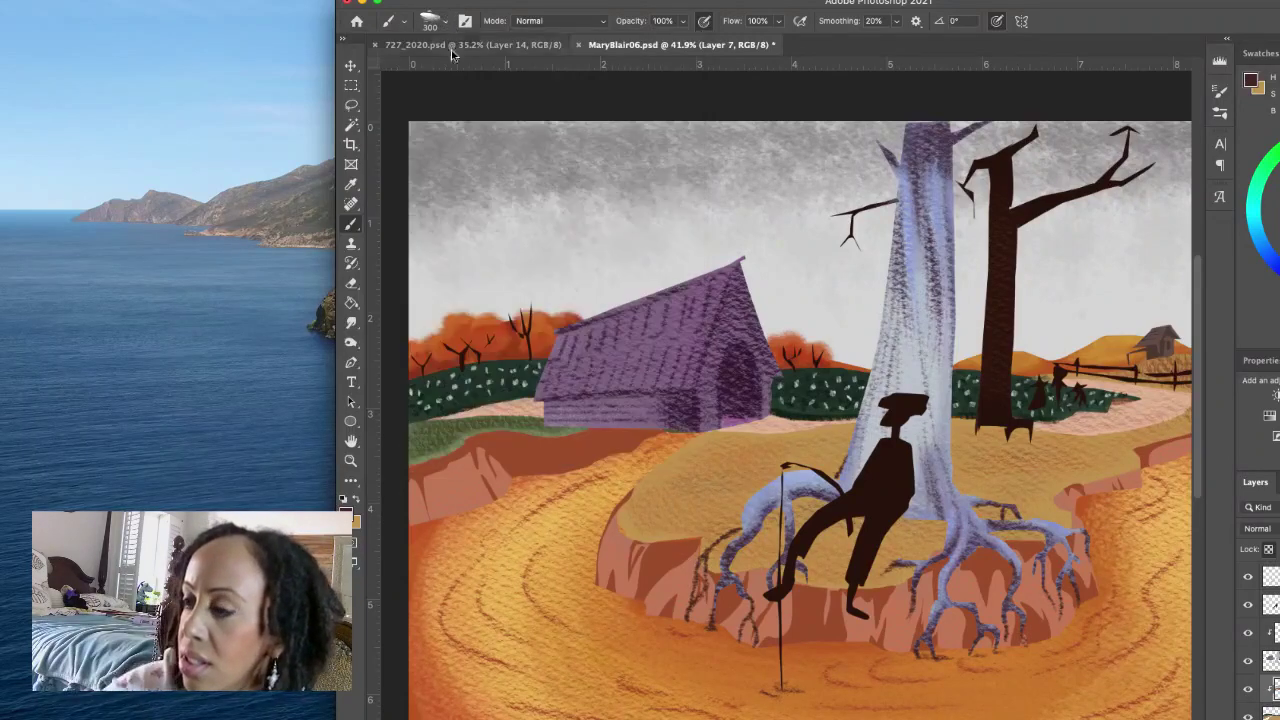
pyautogui.keyDown('alt'); pyautogui.click(670, 556); pyautogui.keyUp('alt')
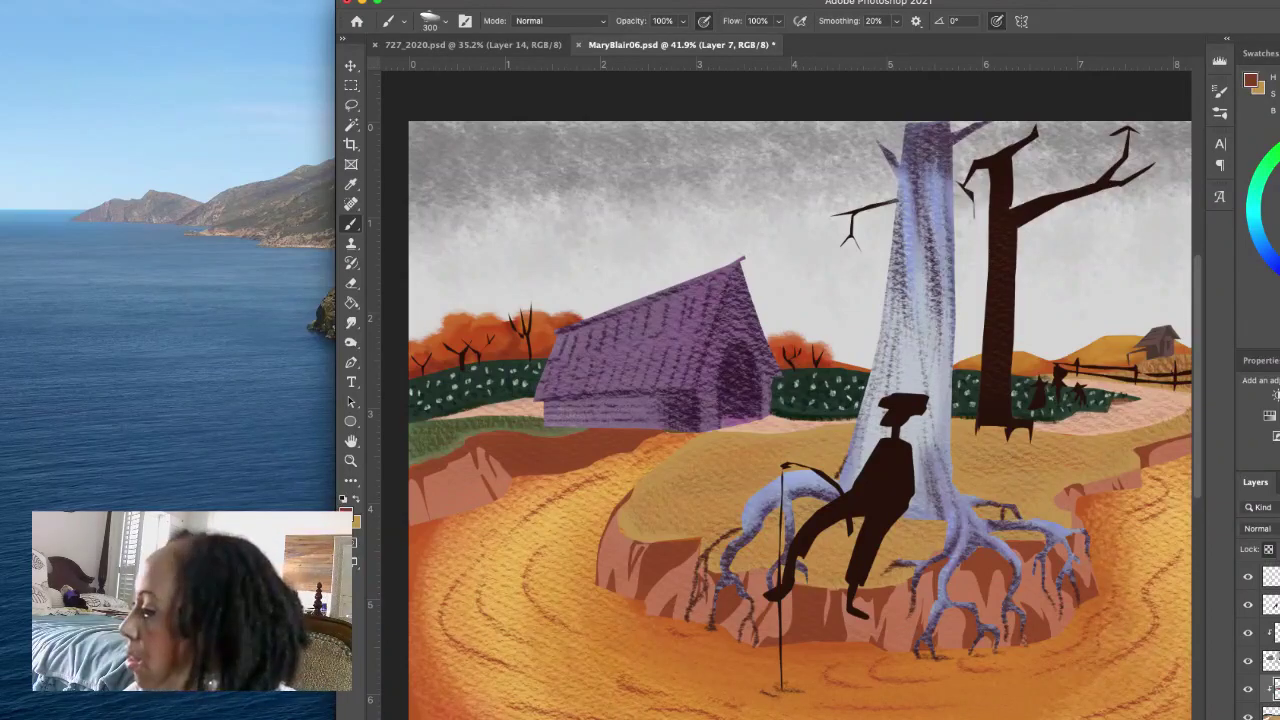
# Step: Activate Layer 5 with the silhouetted figures and choose the recently used 50 px textured brush
pyautogui.click(1271, 604)
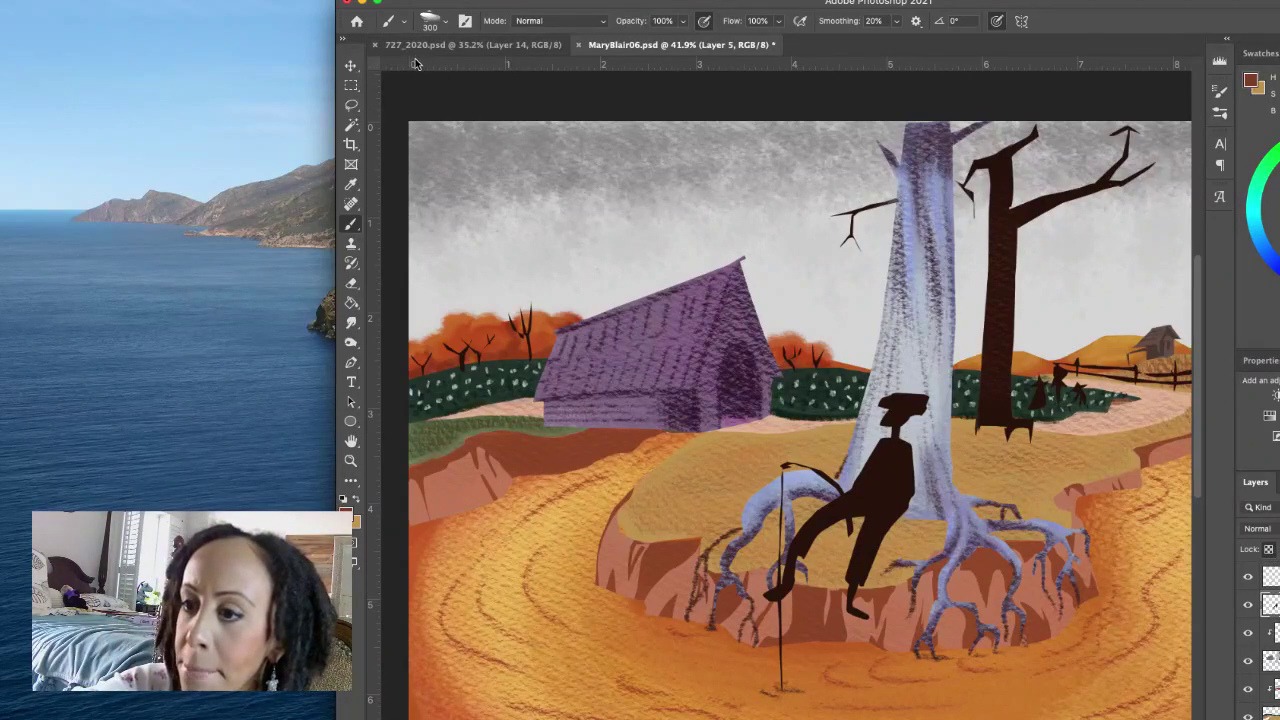
pyautogui.click(352, 106)
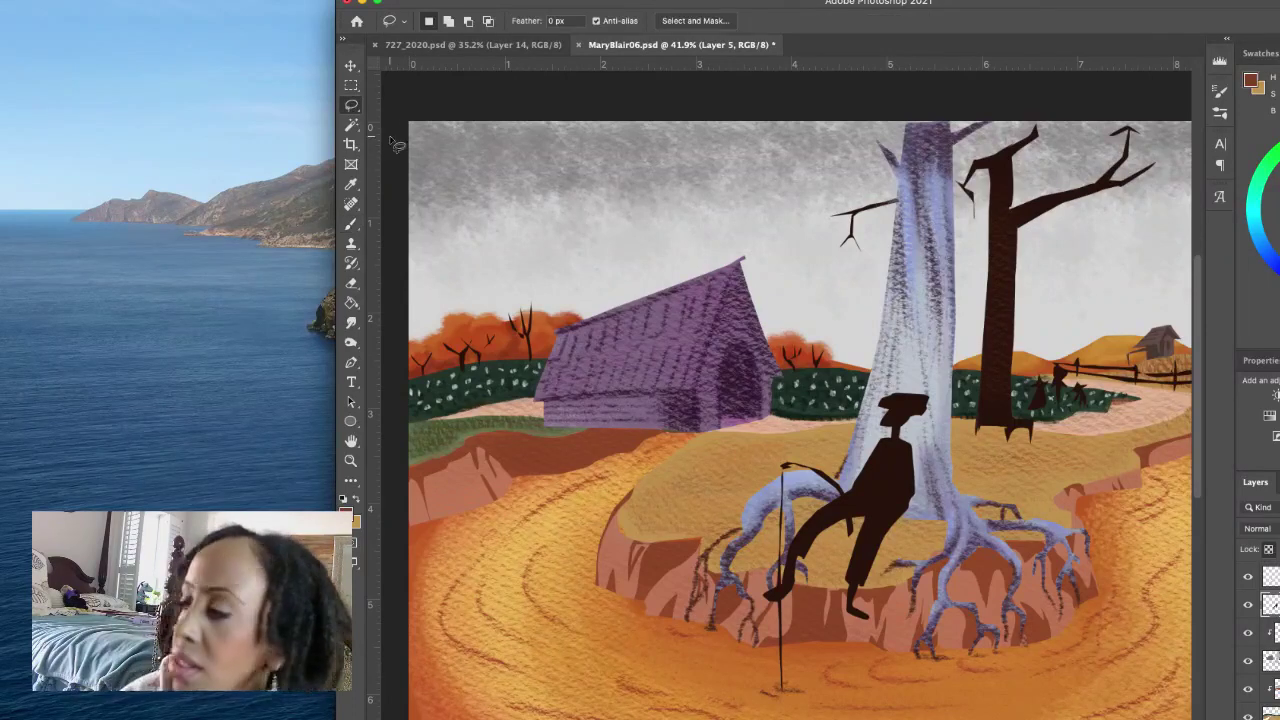
pyautogui.click(351, 224)
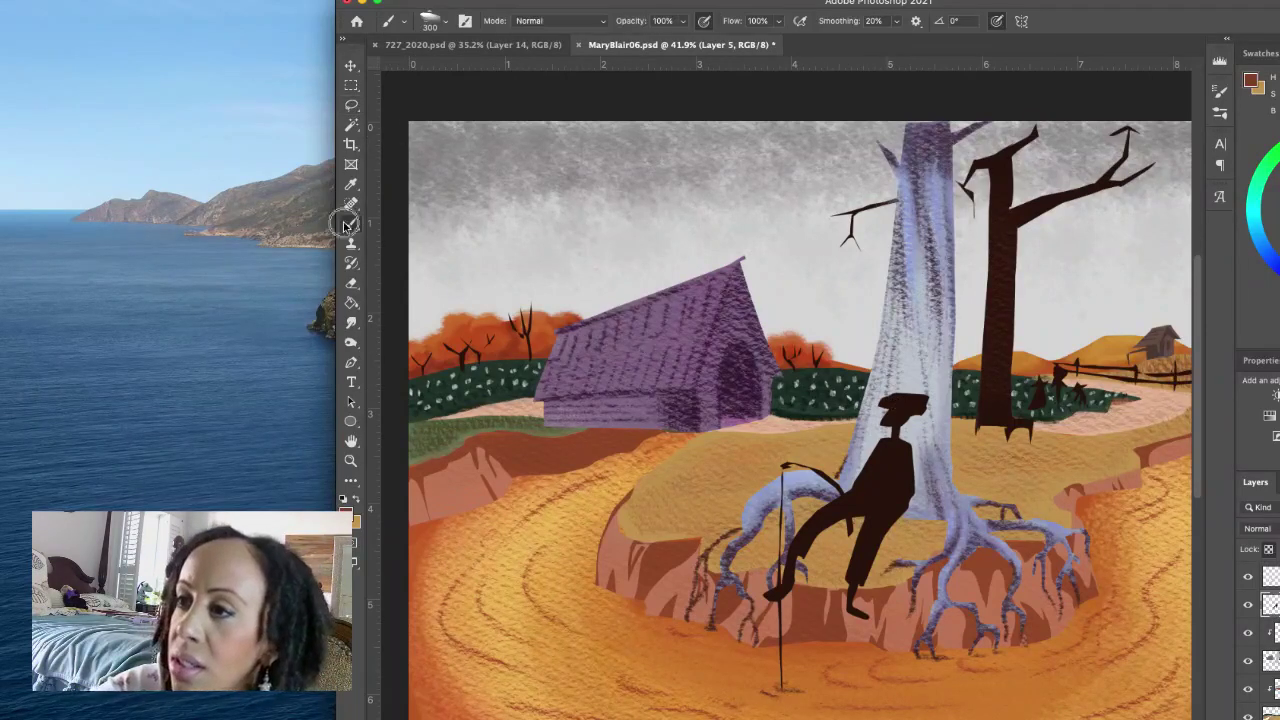
pyautogui.click(440, 28)
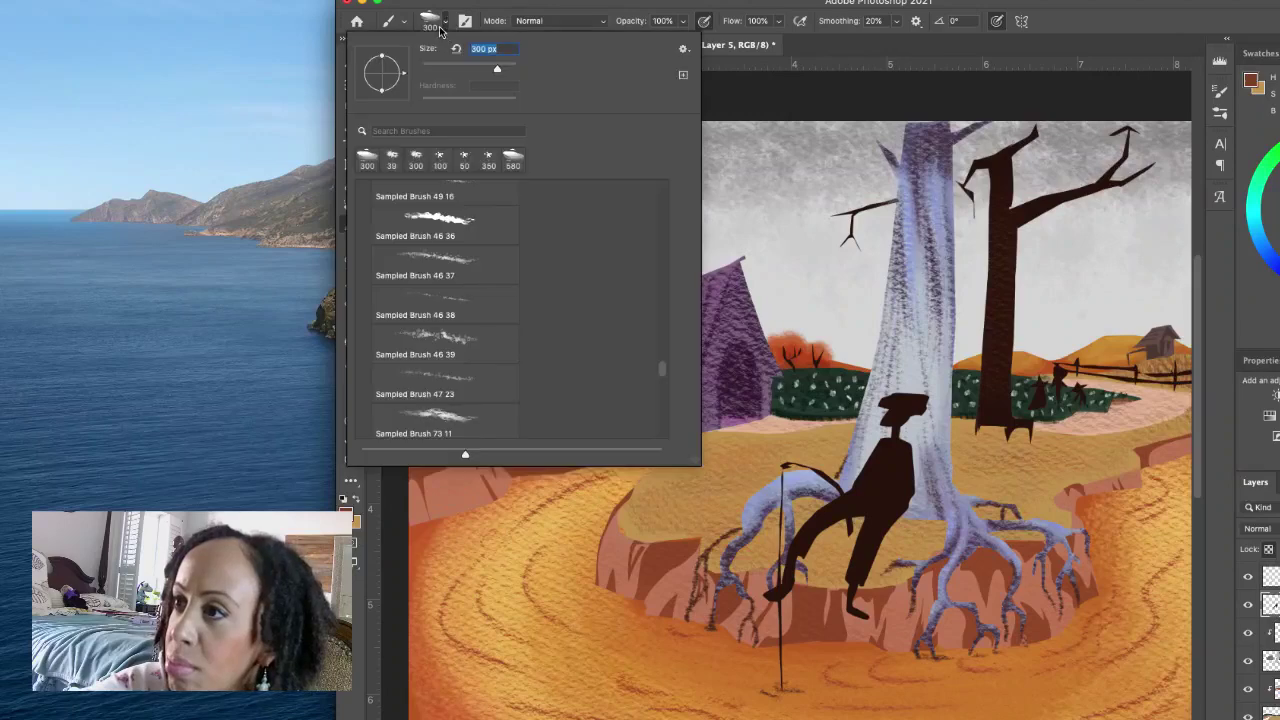
pyautogui.click(392, 158)
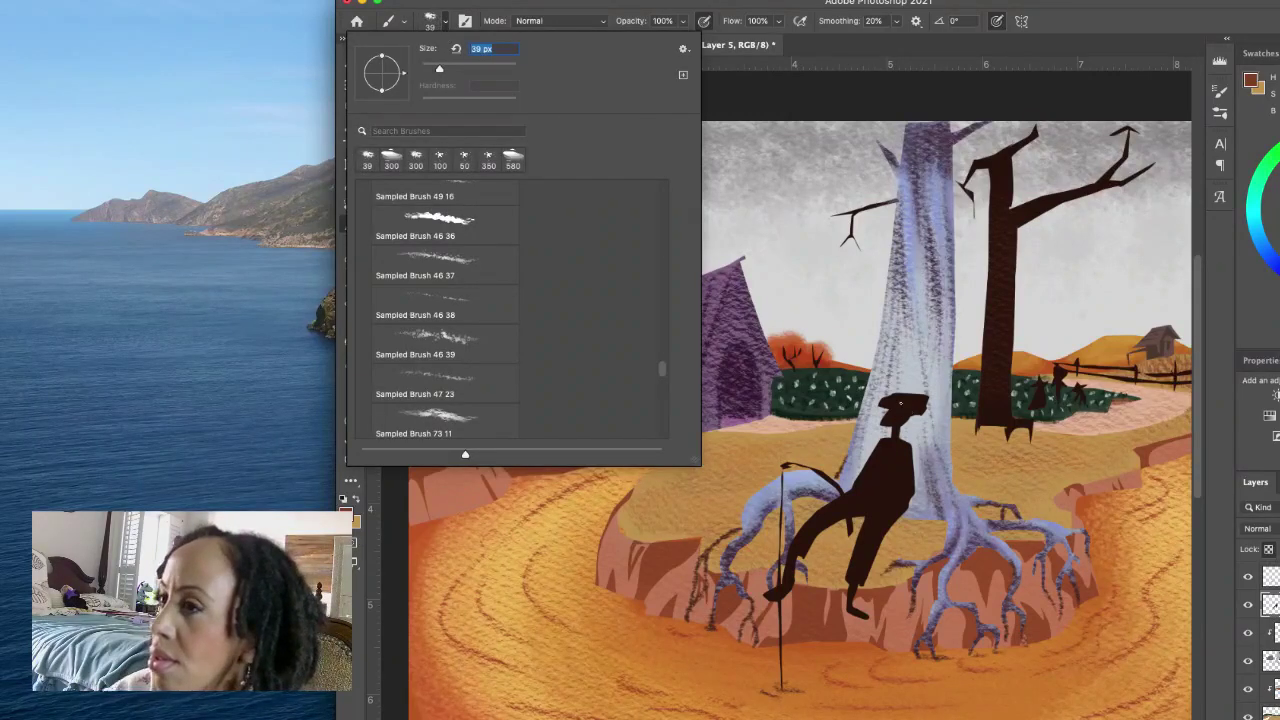
pyautogui.click(466, 160)
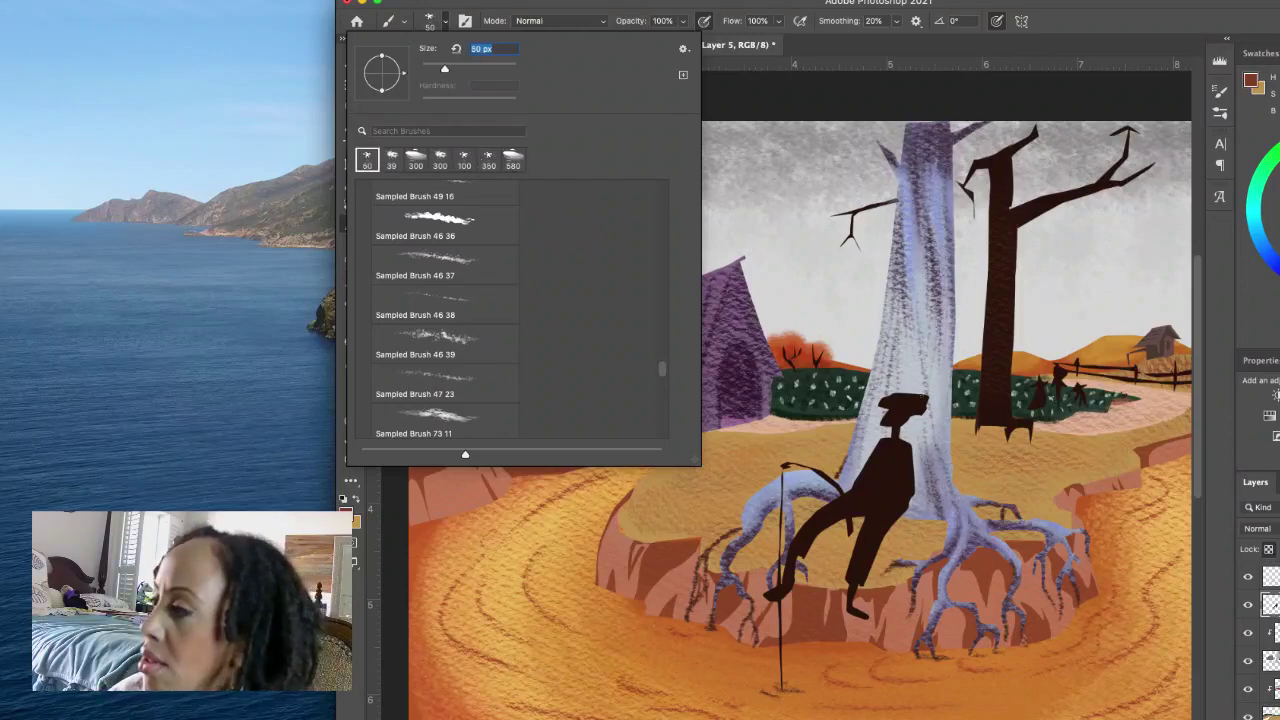
# Step: Try painting light grey texture on the seated figure's hat with the textured brush enlarged to 66 px
pyautogui.click(915, 402)
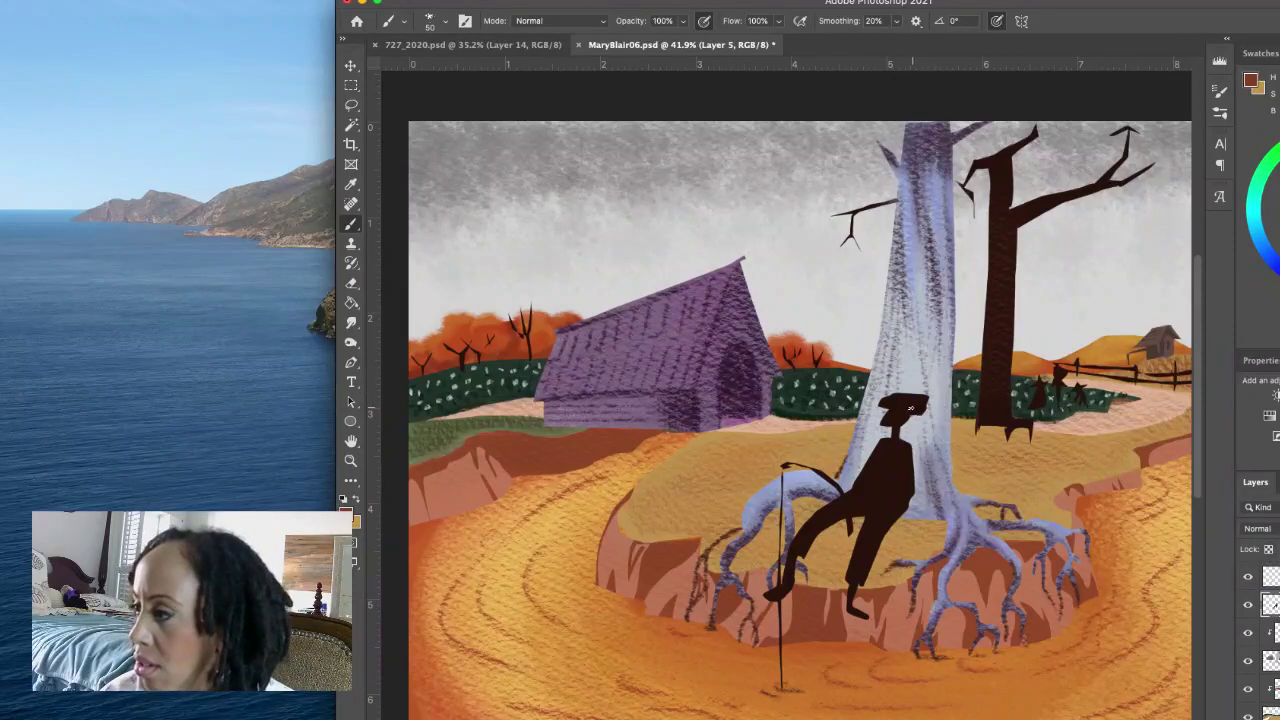
pyautogui.moveTo(907, 404); pyautogui.dragTo(915, 405)
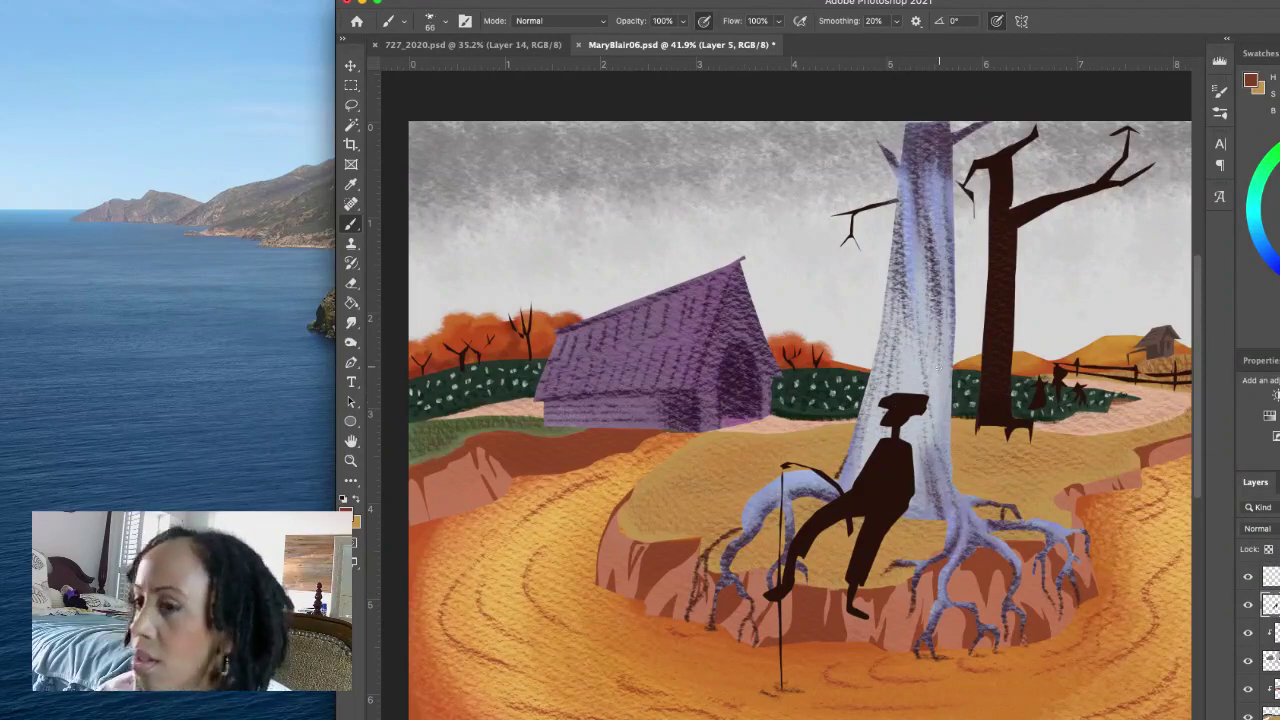
pyautogui.keyDown('alt'); pyautogui.click(915, 405); pyautogui.keyUp('alt')
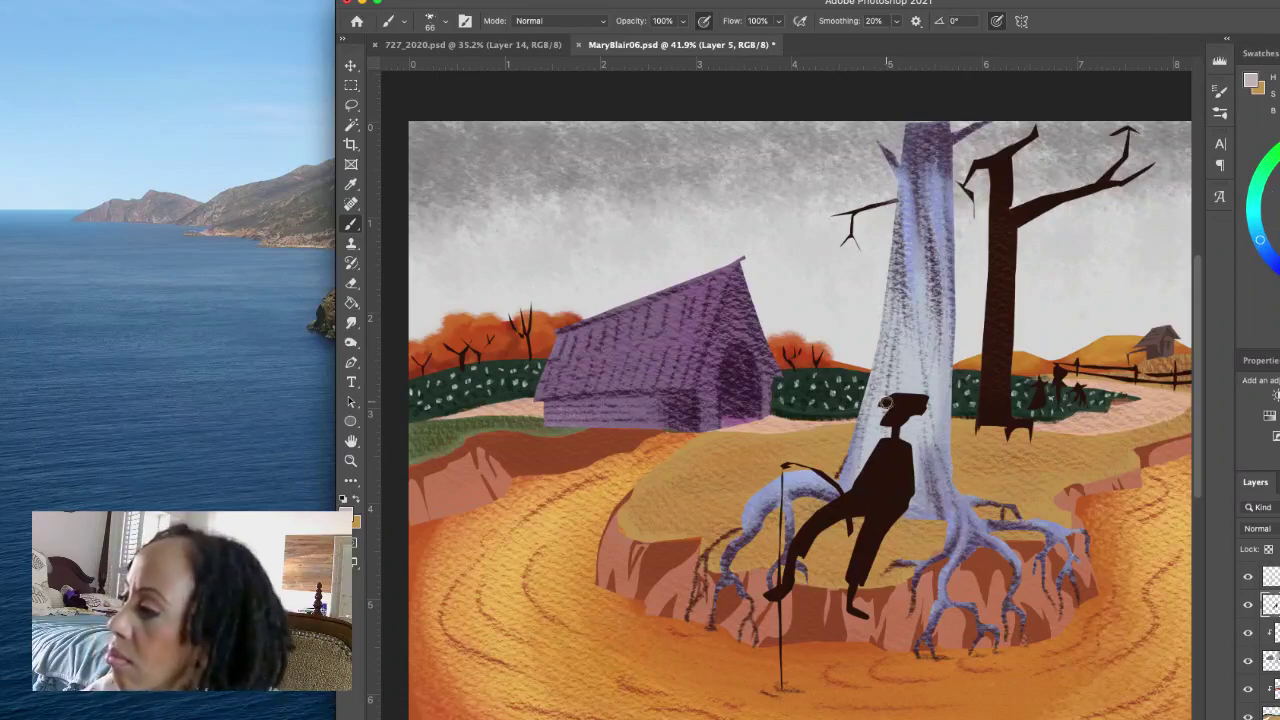
pyautogui.moveTo(886, 403); pyautogui.dragTo(912, 404)
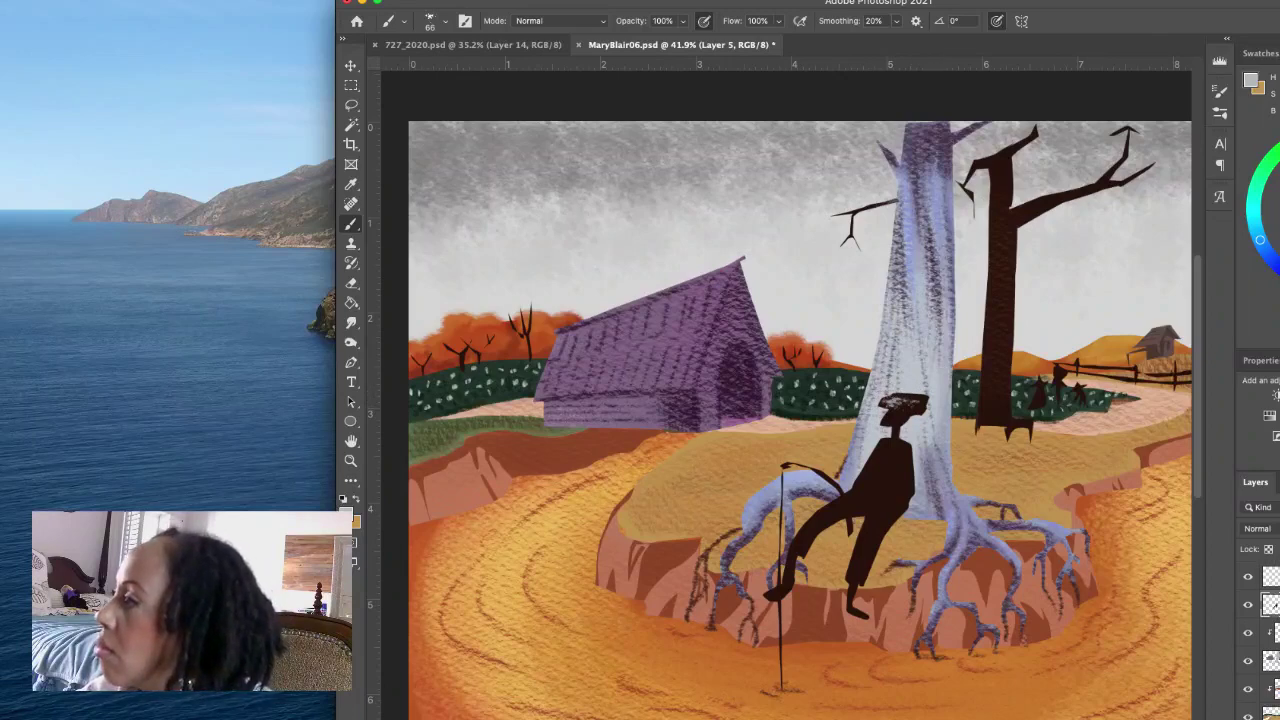
pyautogui.moveTo(897, 408)
pyautogui.mouseDown()
pyautogui.moveTo(916, 413)
pyautogui.moveTo(886, 404)
pyautogui.moveTo(932, 410)
pyautogui.moveTo(936, 394)
pyautogui.moveTo(879, 403)
pyautogui.moveTo(921, 411)
pyautogui.moveTo(914, 422)
pyautogui.moveTo(934, 392)
pyautogui.moveTo(872, 396)
pyautogui.moveTo(918, 413)
pyautogui.mouseUp()
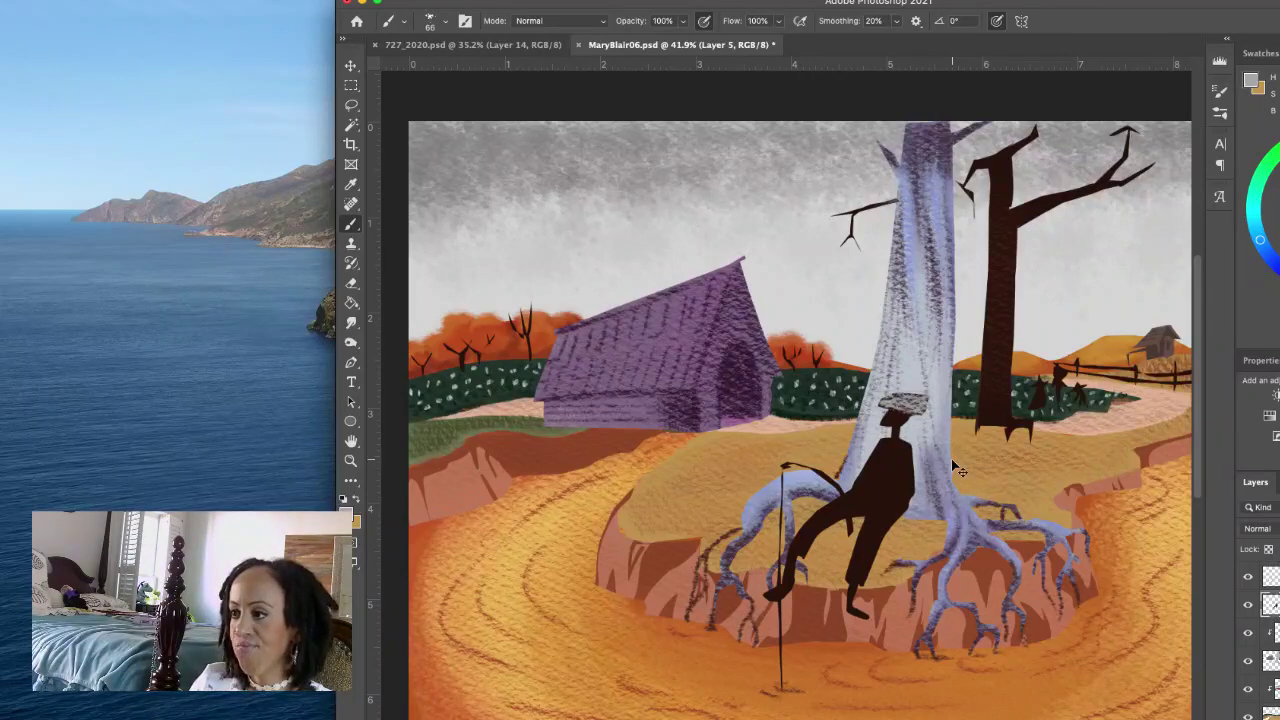
# Step: Choose the Pastel - b brush at 47 px and paint the seated figure's hat grey
pyautogui.click(446, 22)
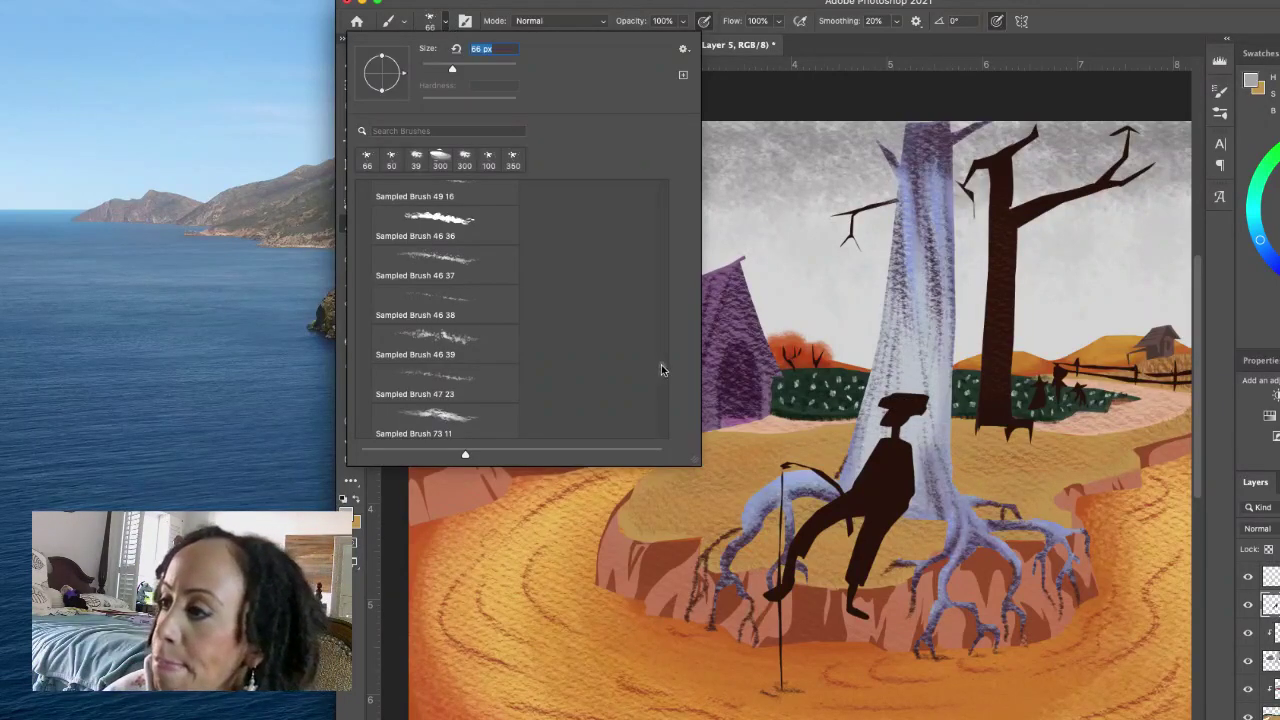
pyautogui.scroll(-10, 660, 370)
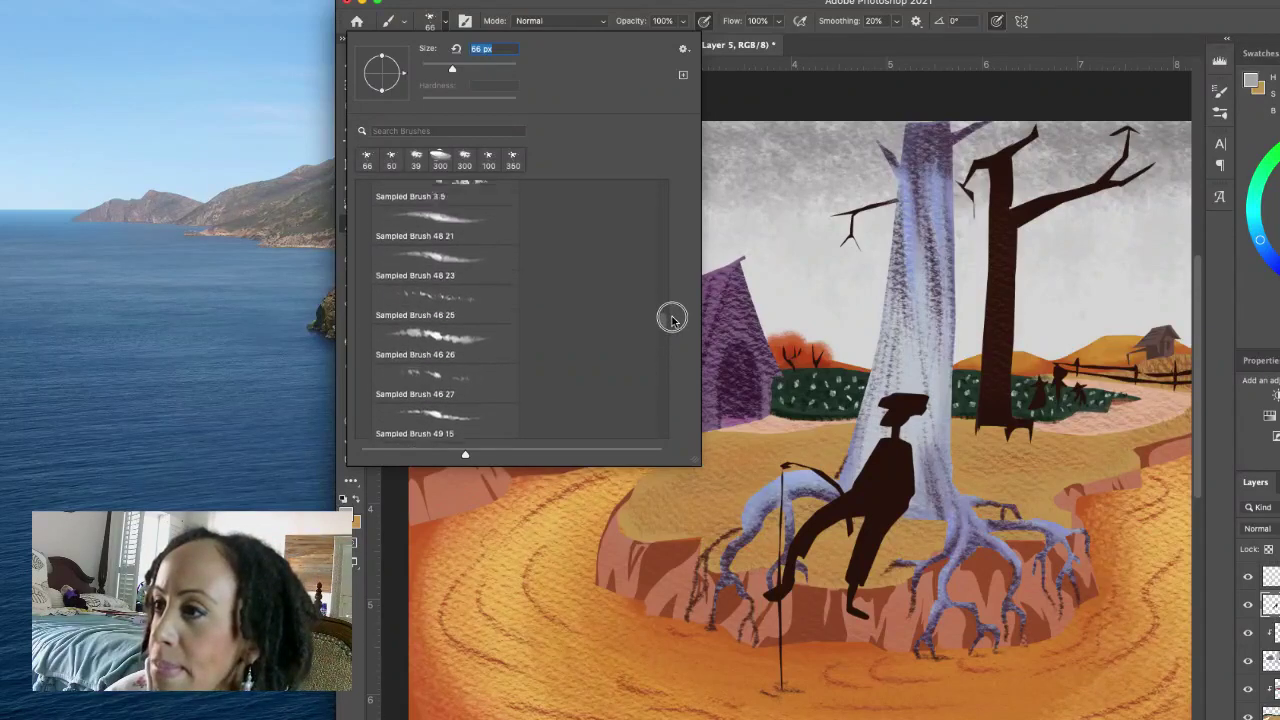
pyautogui.scroll(5, 672, 316)
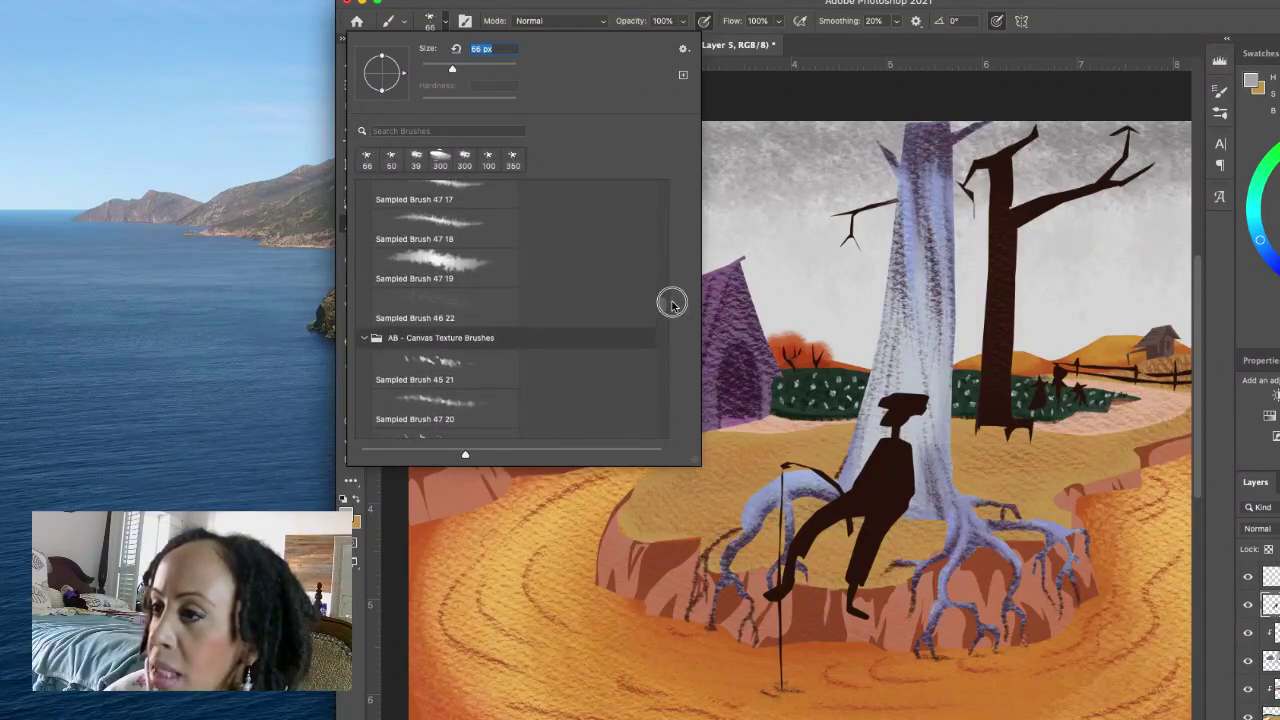
pyautogui.scroll(8, 672, 303)
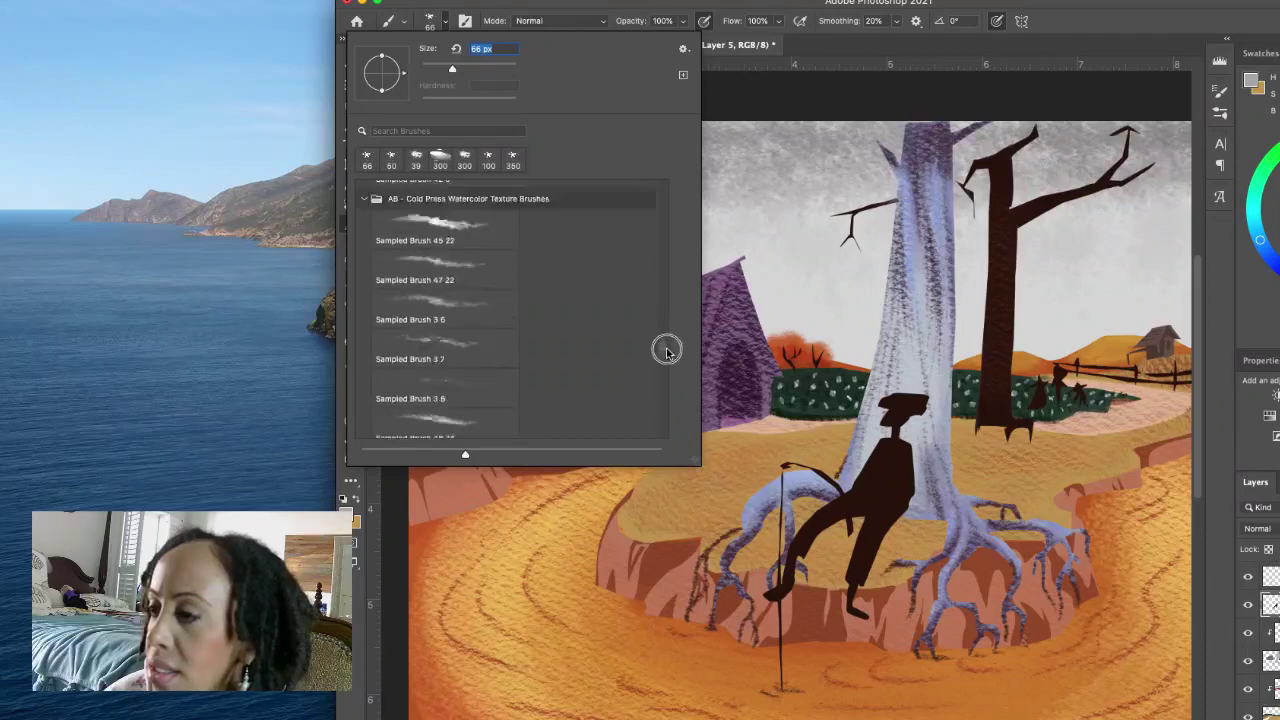
pyautogui.scroll(-2, 665, 390)
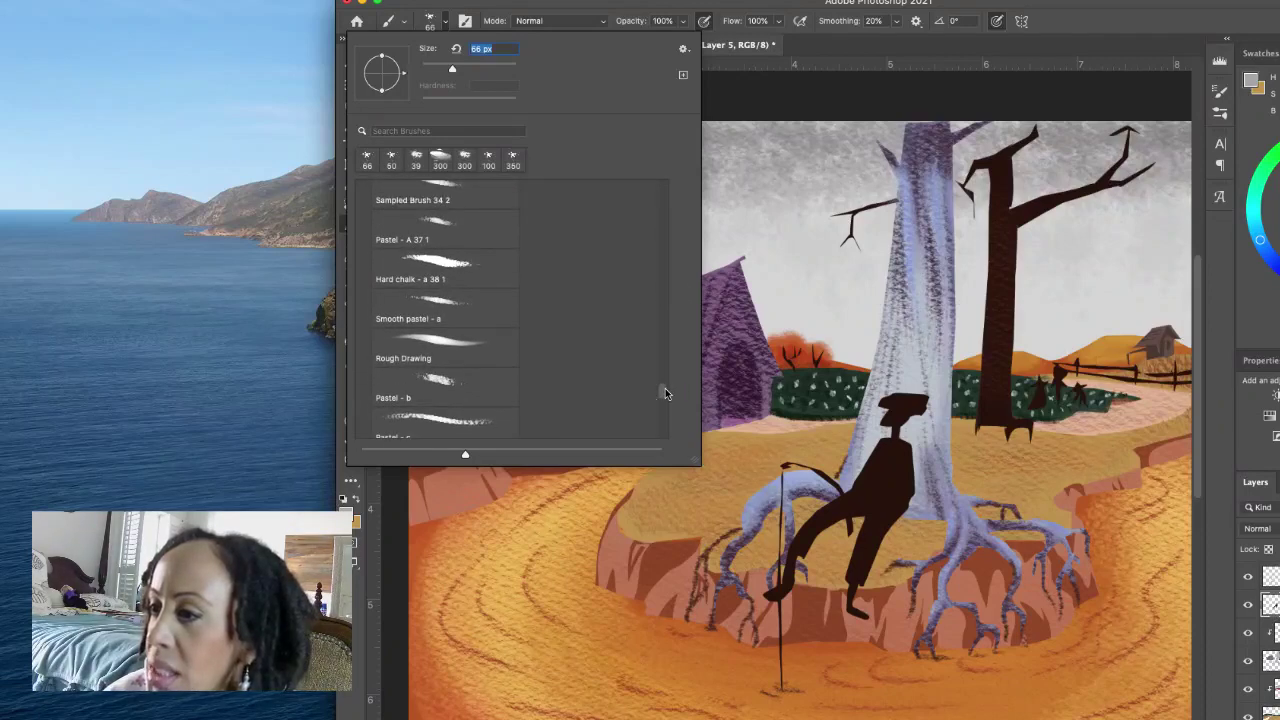
pyautogui.click(485, 393)
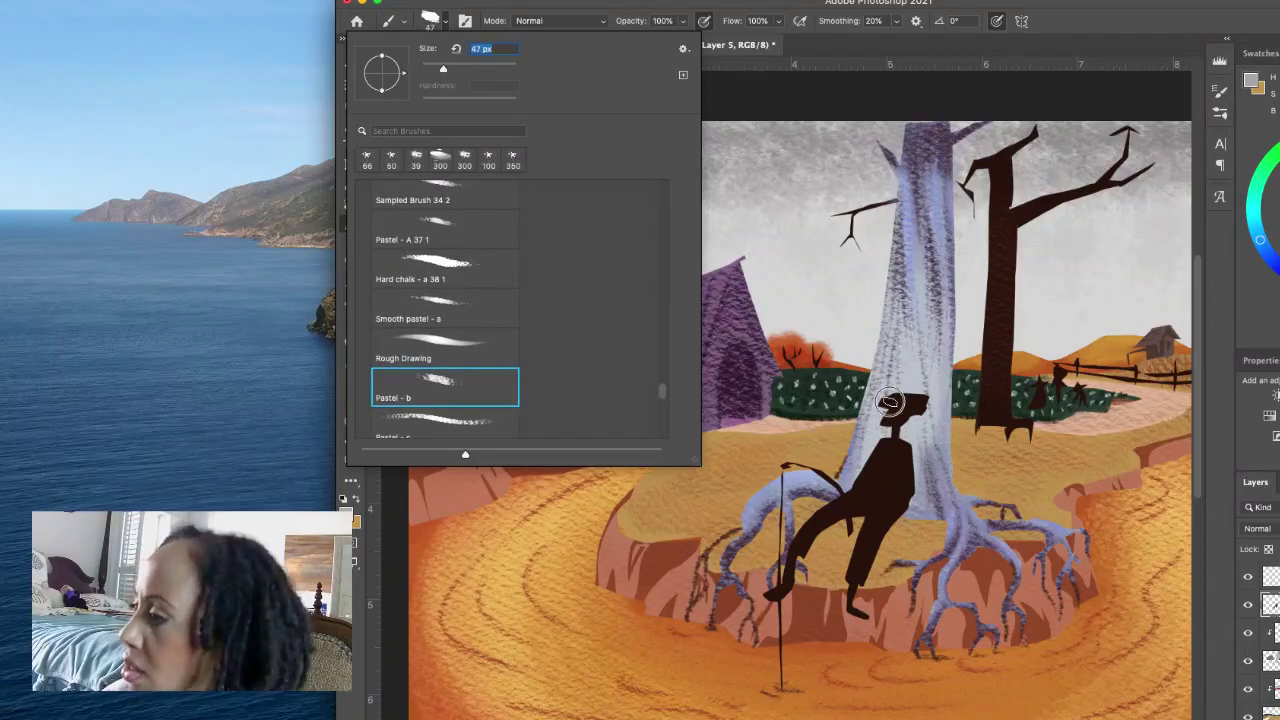
pyautogui.click(890, 403)
pyautogui.moveTo(890, 403); pyautogui.dragTo(925, 405)
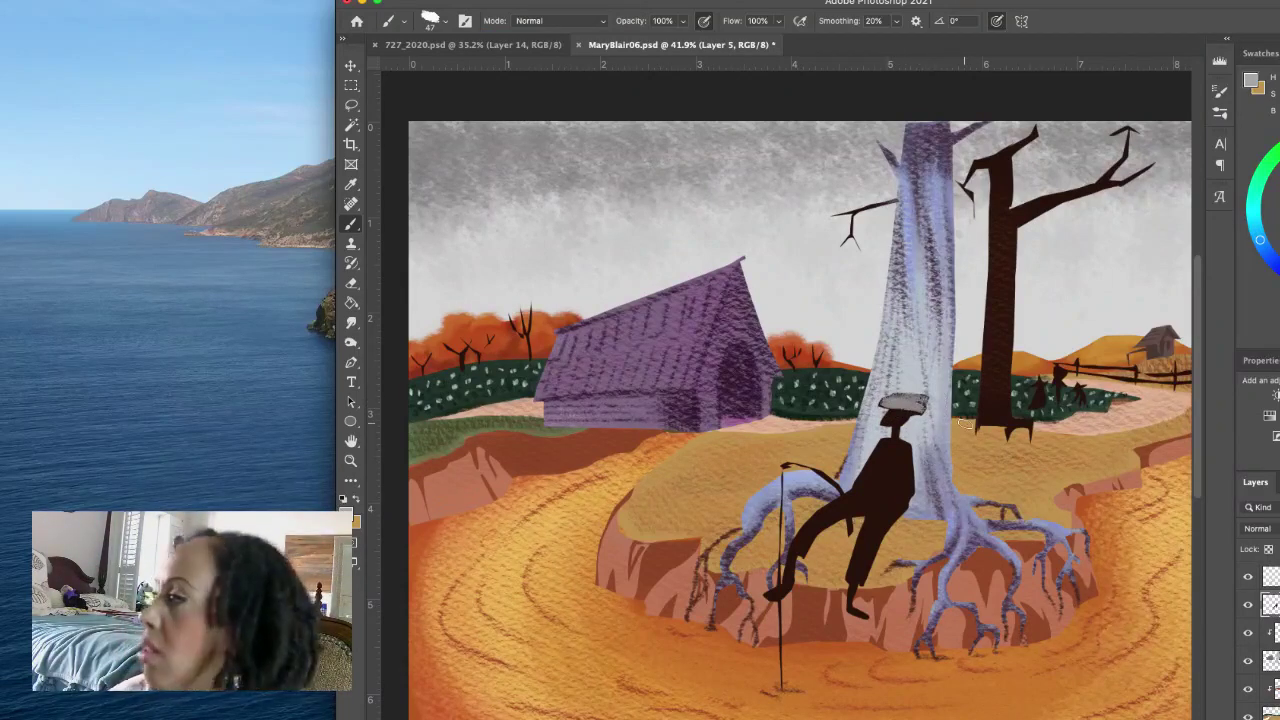
# Step: Paint a white textured shirt over the seated figure's torso, undoing the first strokes and repainting them
pyautogui.click(1276, 190)
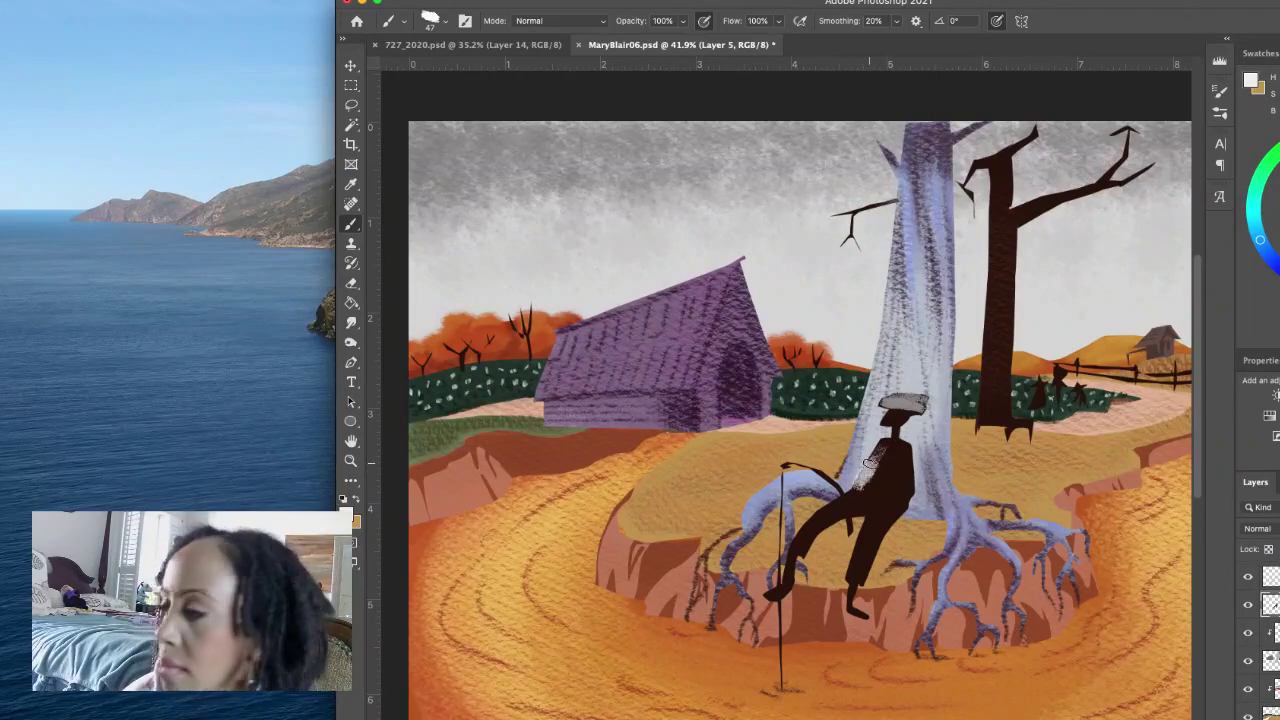
pyautogui.moveTo(864, 482); pyautogui.dragTo(870, 484)
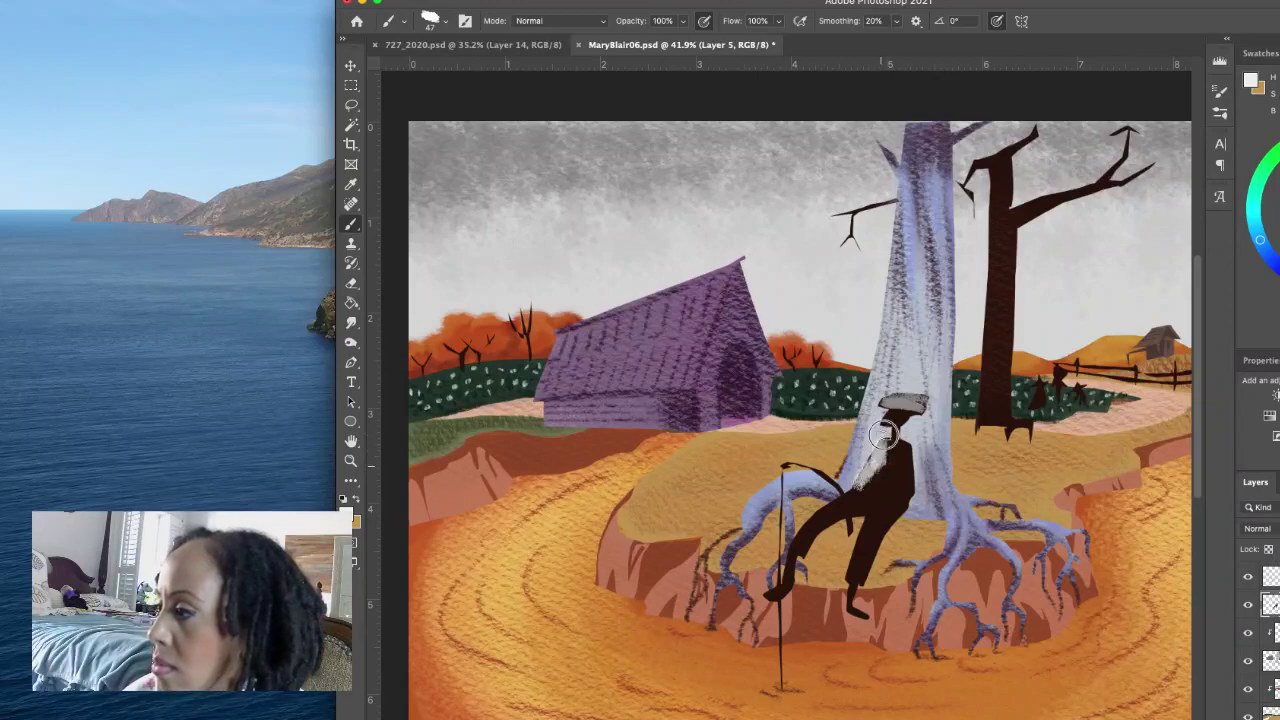
pyautogui.moveTo(894, 470)
pyautogui.mouseDown()
pyautogui.moveTo(887, 473)
pyautogui.moveTo(903, 474)
pyautogui.moveTo(903, 457)
pyautogui.moveTo(906, 488)
pyautogui.moveTo(911, 442)
pyautogui.moveTo(915, 498)
pyautogui.moveTo(910, 445)
pyautogui.moveTo(916, 482)
pyautogui.moveTo(874, 455)
pyautogui.mouseUp()
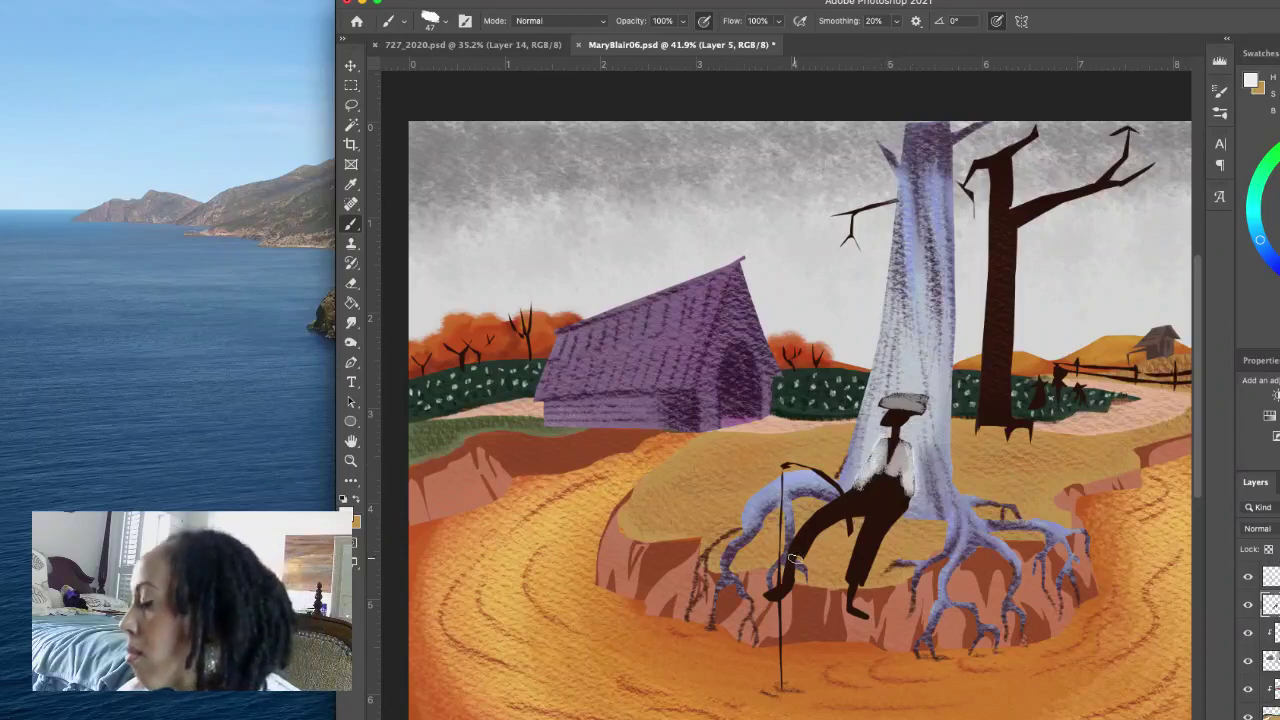
pyautogui.moveTo(920, 465); pyautogui.dragTo(941, 461)
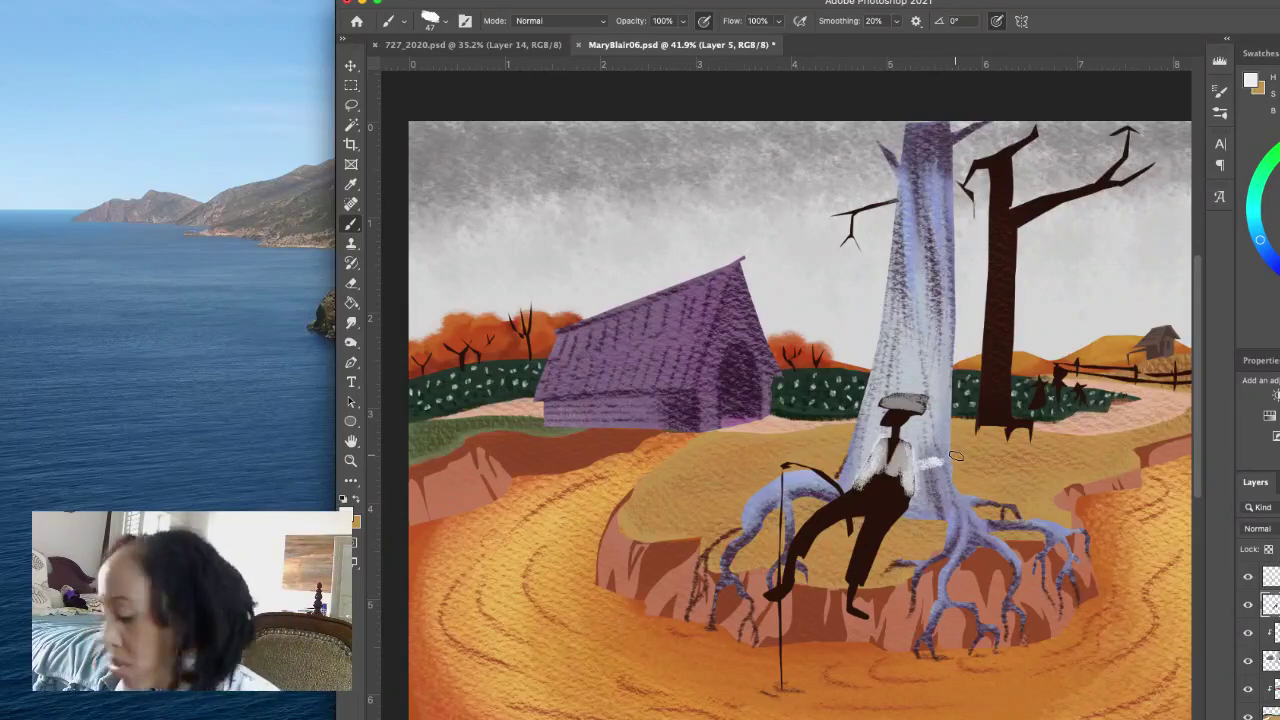
pyautogui.press('super+z')
pyautogui.press('super+z')
pyautogui.press('super+z')
pyautogui.press('super+z')
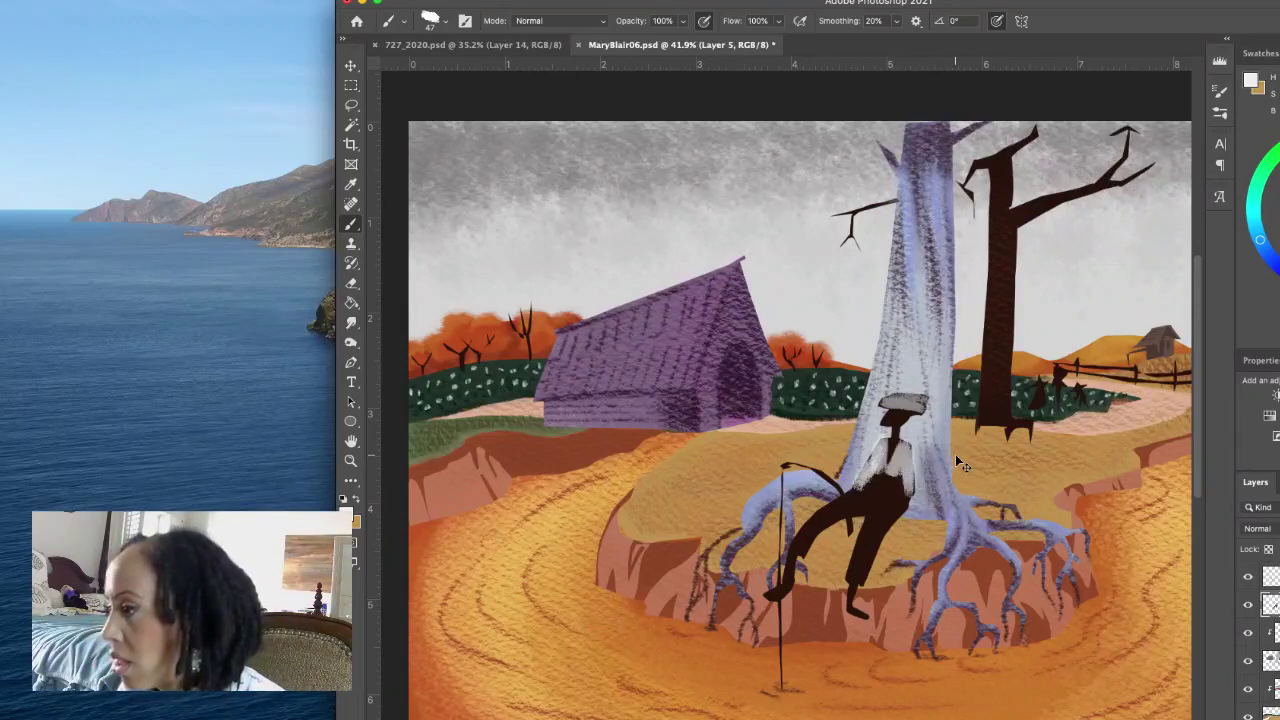
pyautogui.press('super+z')
pyautogui.press('super+z')
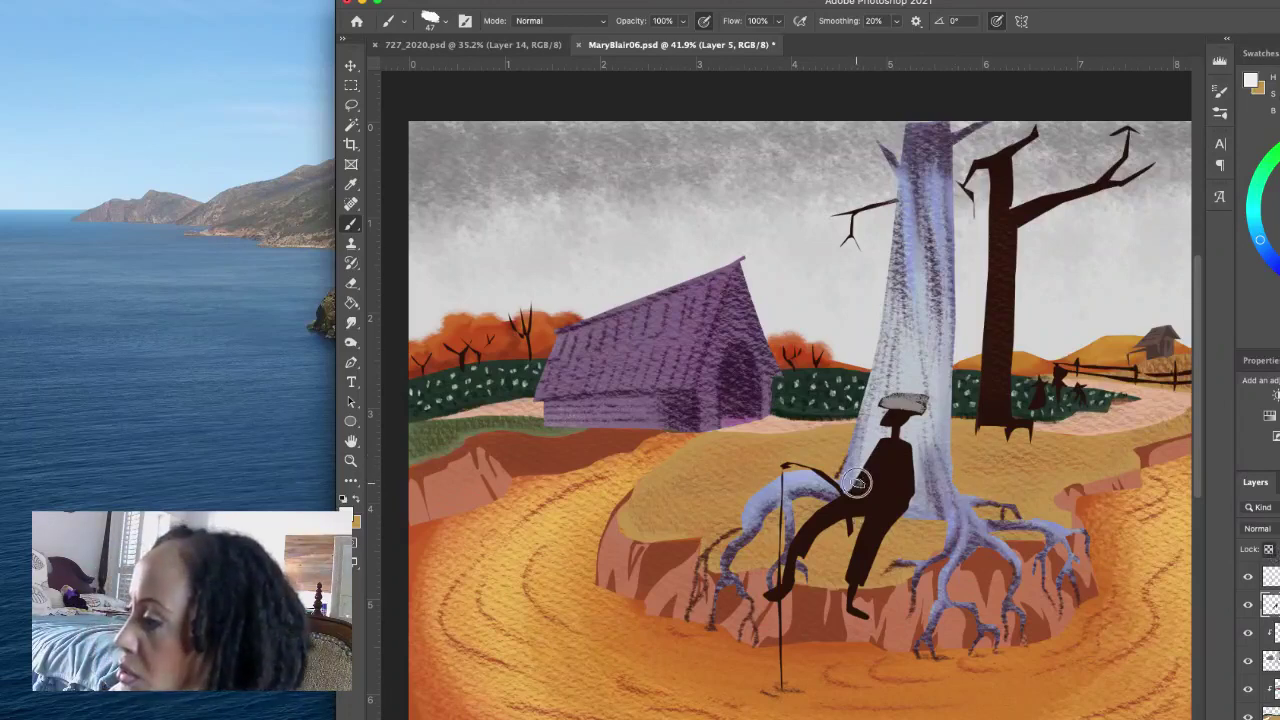
pyautogui.moveTo(874, 476)
pyautogui.mouseDown()
pyautogui.moveTo(885, 434)
pyautogui.moveTo(886, 476)
pyautogui.moveTo(894, 459)
pyautogui.moveTo(882, 480)
pyautogui.moveTo(906, 447)
pyautogui.moveTo(913, 489)
pyautogui.moveTo(909, 463)
pyautogui.moveTo(893, 482)
pyautogui.moveTo(908, 438)
pyautogui.moveTo(912, 484)
pyautogui.moveTo(910, 438)
pyautogui.moveTo(883, 481)
pyautogui.moveTo(880, 451)
pyautogui.moveTo(863, 479)
pyautogui.moveTo(876, 463)
pyautogui.moveTo(910, 472)
pyautogui.mouseUp()
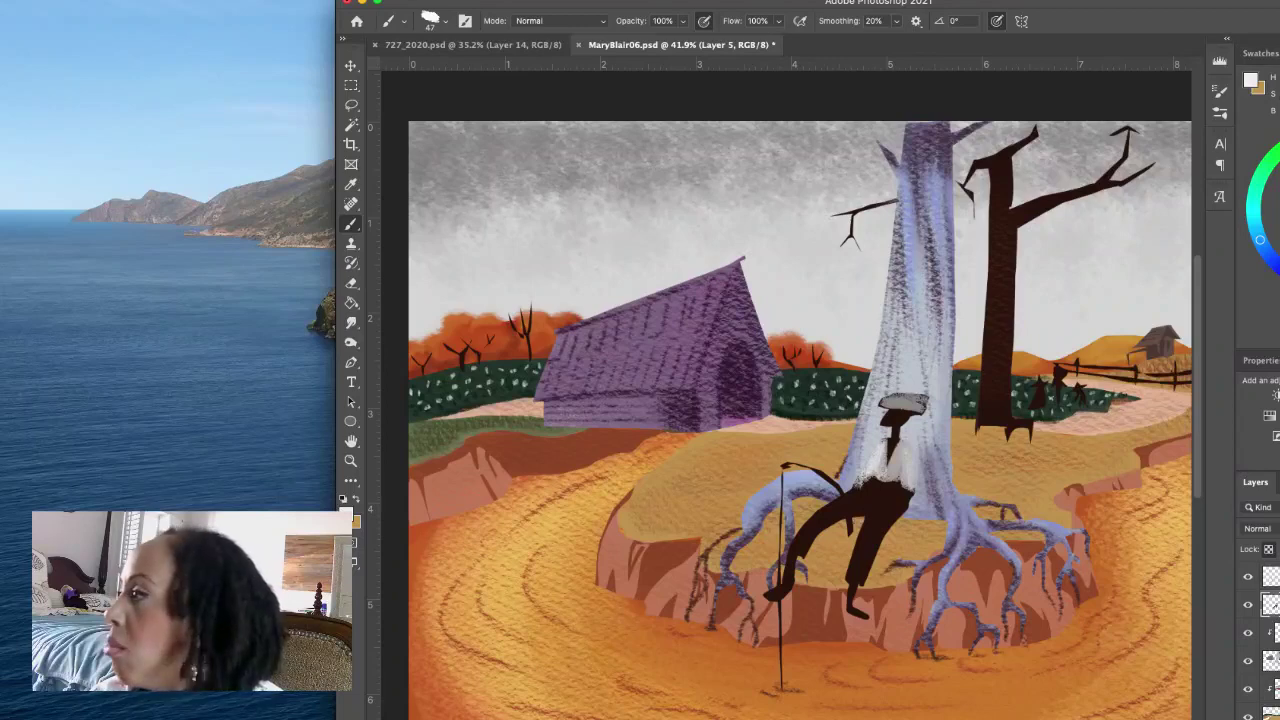
# Step: Paint light blue trousers over the seated figure's waist and legs, and clean up their edges with the Eraser at 26 px
pyautogui.keyDown('alt'); pyautogui.click(880, 470); pyautogui.keyUp('alt')
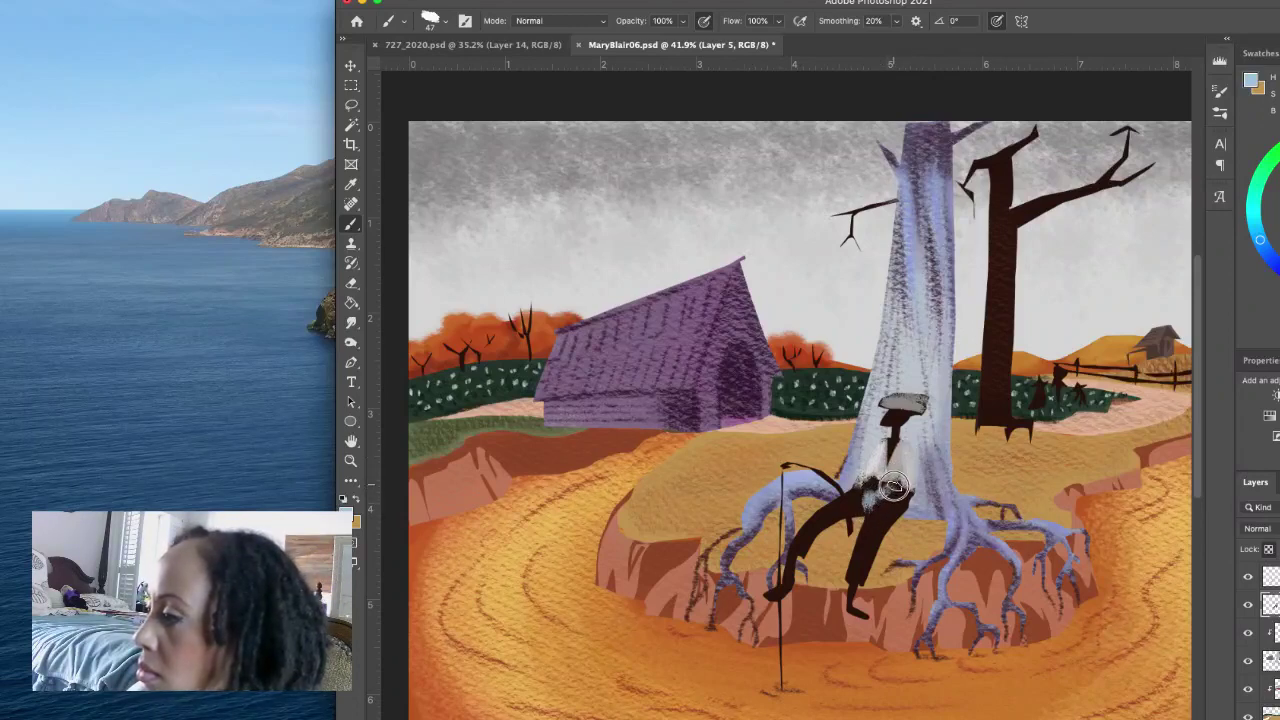
pyautogui.moveTo(872, 490)
pyautogui.mouseDown()
pyautogui.moveTo(907, 489)
pyautogui.moveTo(869, 529)
pyautogui.moveTo(904, 494)
pyautogui.moveTo(845, 508)
pyautogui.mouseUp()
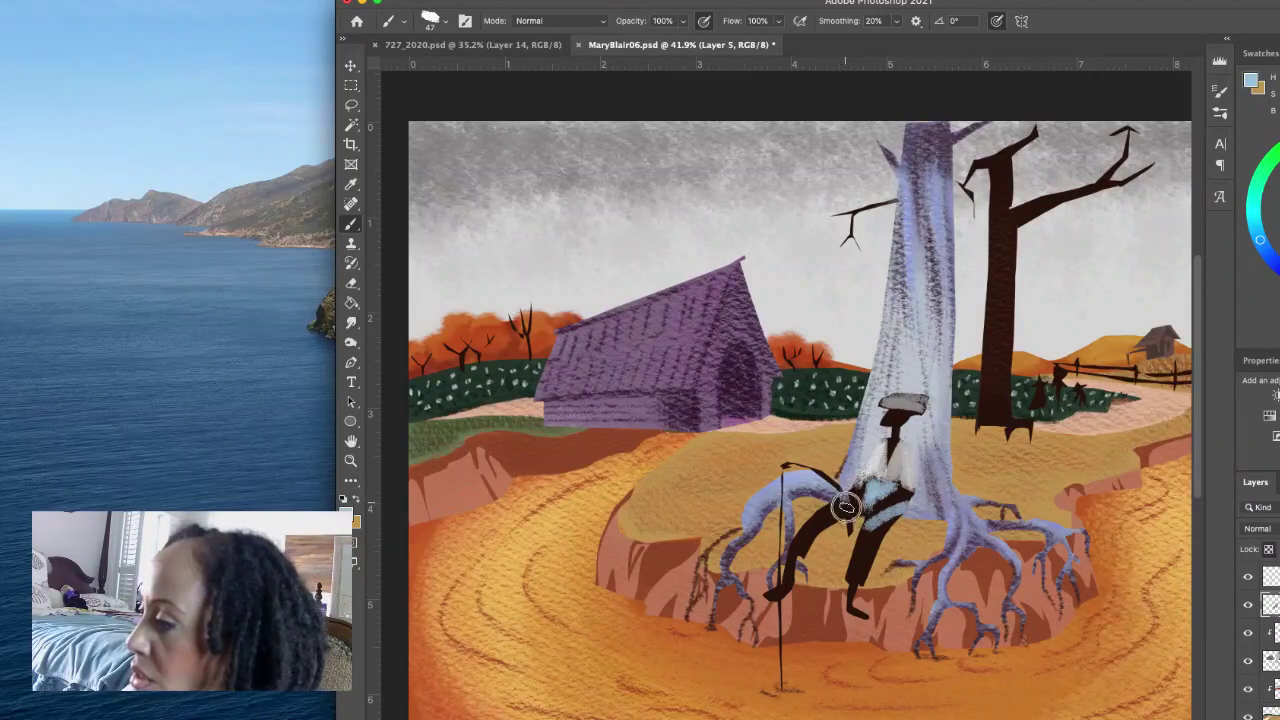
pyautogui.moveTo(840, 518)
pyautogui.mouseDown()
pyautogui.moveTo(845, 486)
pyautogui.moveTo(824, 531)
pyautogui.moveTo(832, 505)
pyautogui.moveTo(816, 517)
pyautogui.moveTo(814, 534)
pyautogui.moveTo(840, 505)
pyautogui.moveTo(805, 555)
pyautogui.moveTo(814, 515)
pyautogui.moveTo(806, 550)
pyautogui.moveTo(839, 512)
pyautogui.moveTo(796, 540)
pyautogui.moveTo(799, 558)
pyautogui.moveTo(840, 511)
pyautogui.moveTo(800, 536)
pyautogui.moveTo(806, 525)
pyautogui.moveTo(800, 554)
pyautogui.moveTo(843, 509)
pyautogui.moveTo(820, 516)
pyautogui.moveTo(869, 513)
pyautogui.moveTo(883, 523)
pyautogui.moveTo(844, 571)
pyautogui.moveTo(858, 579)
pyautogui.moveTo(863, 561)
pyautogui.moveTo(861, 582)
pyautogui.moveTo(880, 536)
pyautogui.moveTo(848, 571)
pyautogui.moveTo(863, 588)
pyautogui.moveTo(872, 532)
pyautogui.moveTo(904, 508)
pyautogui.moveTo(869, 527)
pyautogui.moveTo(884, 542)
pyautogui.moveTo(870, 558)
pyautogui.moveTo(890, 516)
pyautogui.moveTo(858, 542)
pyautogui.moveTo(866, 550)
pyautogui.moveTo(898, 510)
pyautogui.moveTo(866, 505)
pyautogui.moveTo(873, 485)
pyautogui.moveTo(870, 500)
pyautogui.moveTo(808, 521)
pyautogui.moveTo(798, 552)
pyautogui.mouseUp()
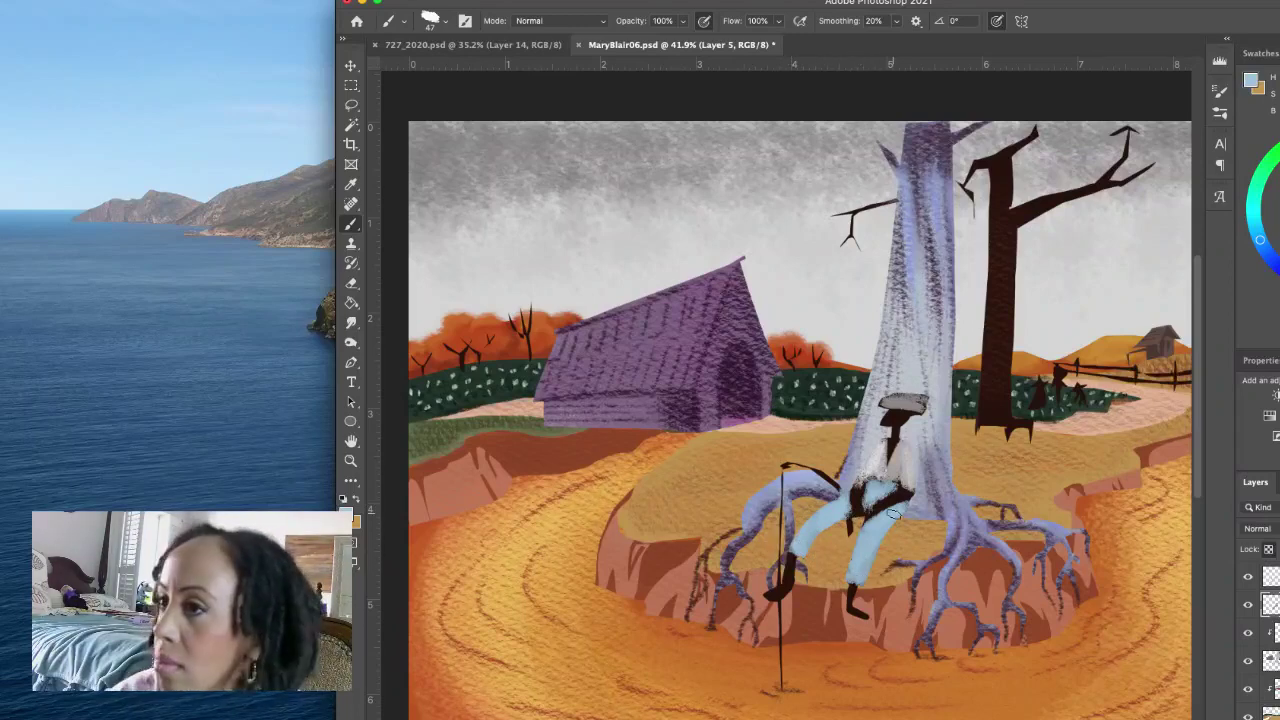
pyautogui.click(351, 282)
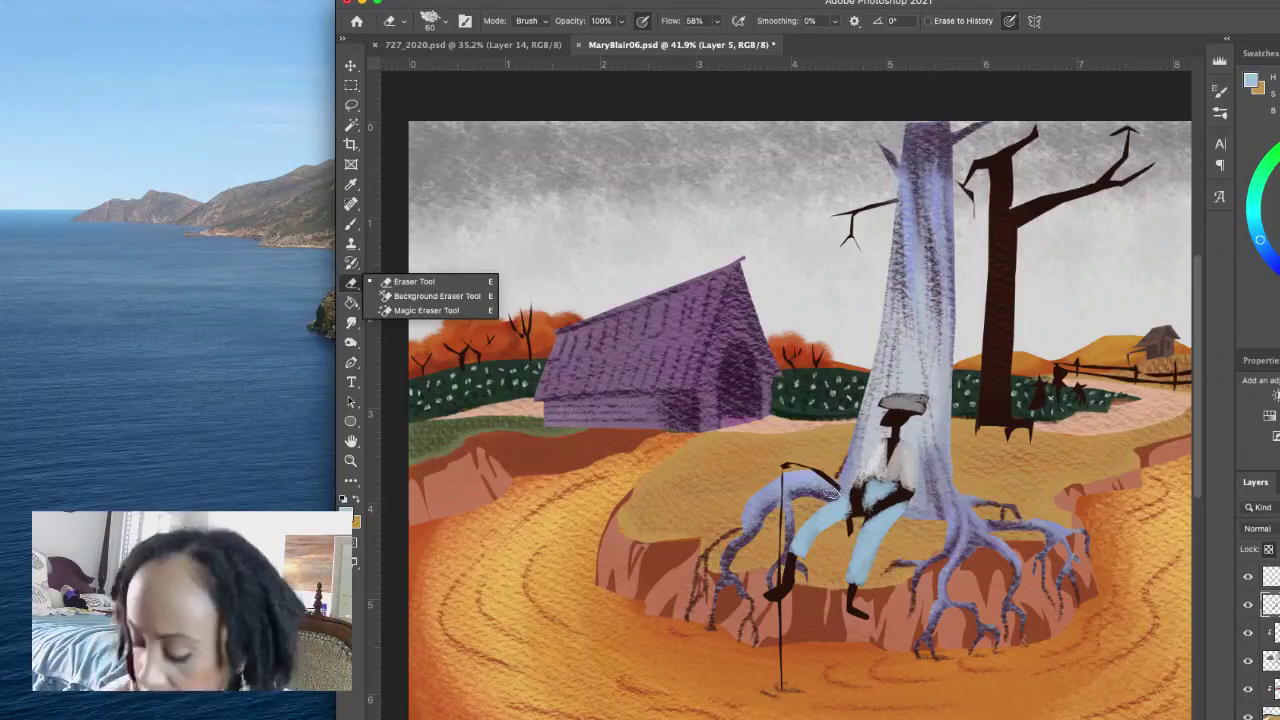
pyautogui.moveTo(858, 486); pyautogui.dragTo(841, 490)
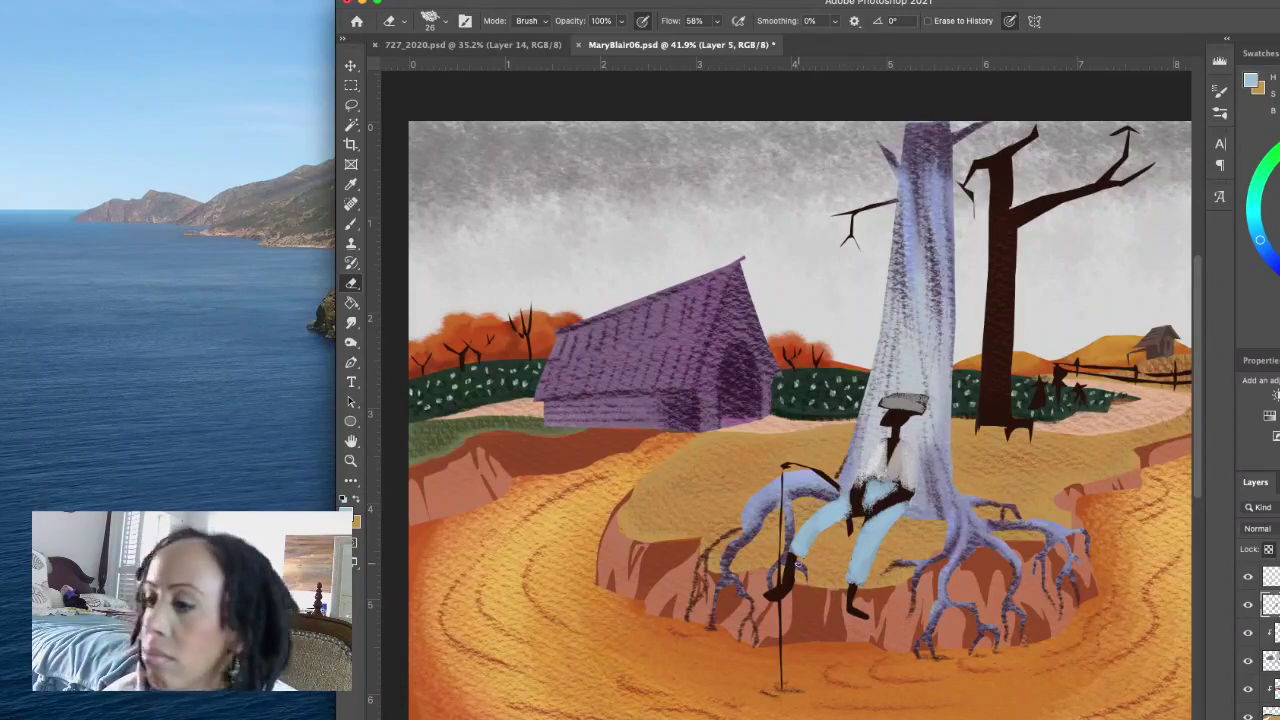
# Step: Choose the Rough Drawing brush, reduce it to 15 px and paint red stripes over the seated figure's white shirt
pyautogui.click(344, 498)
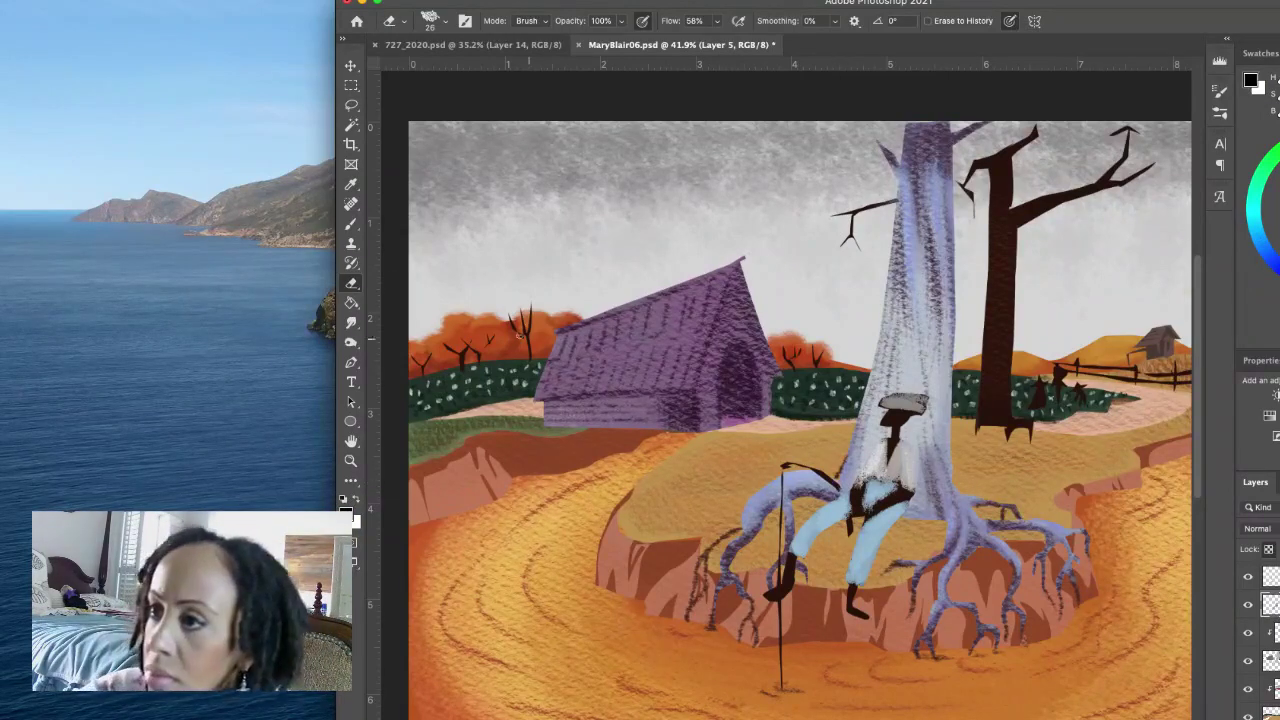
pyautogui.press('b')
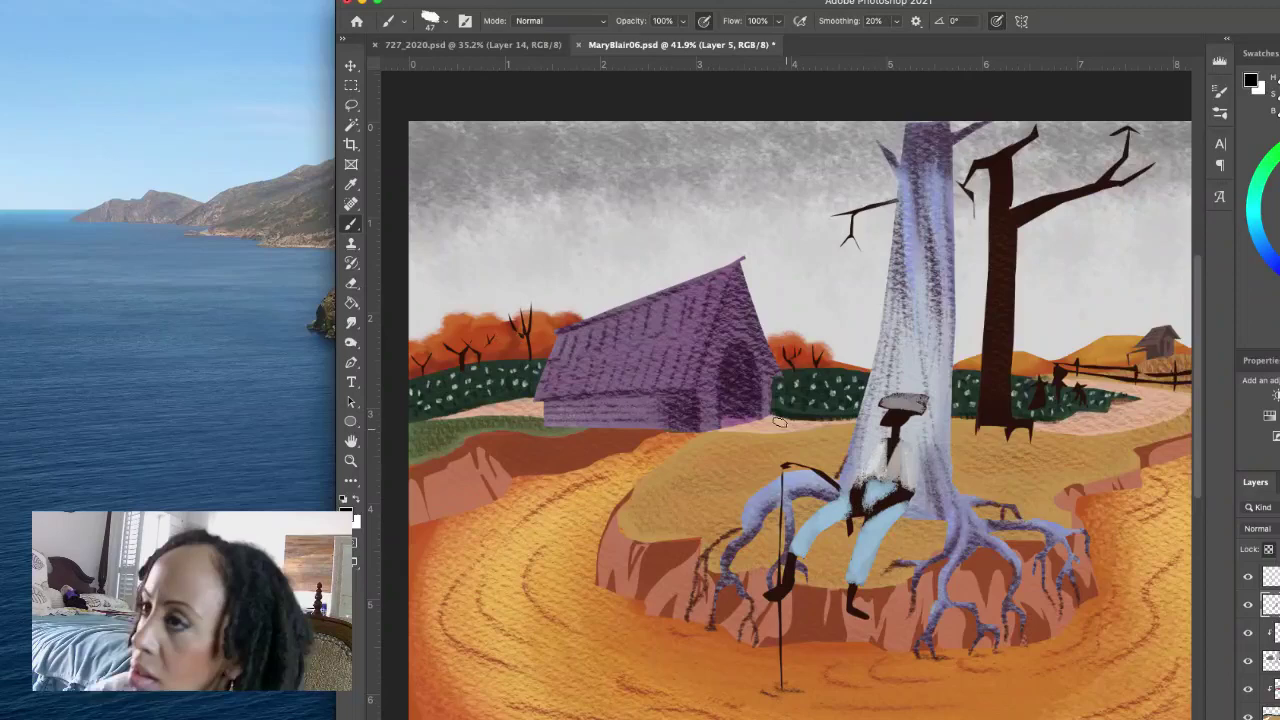
pyautogui.click(445, 22)
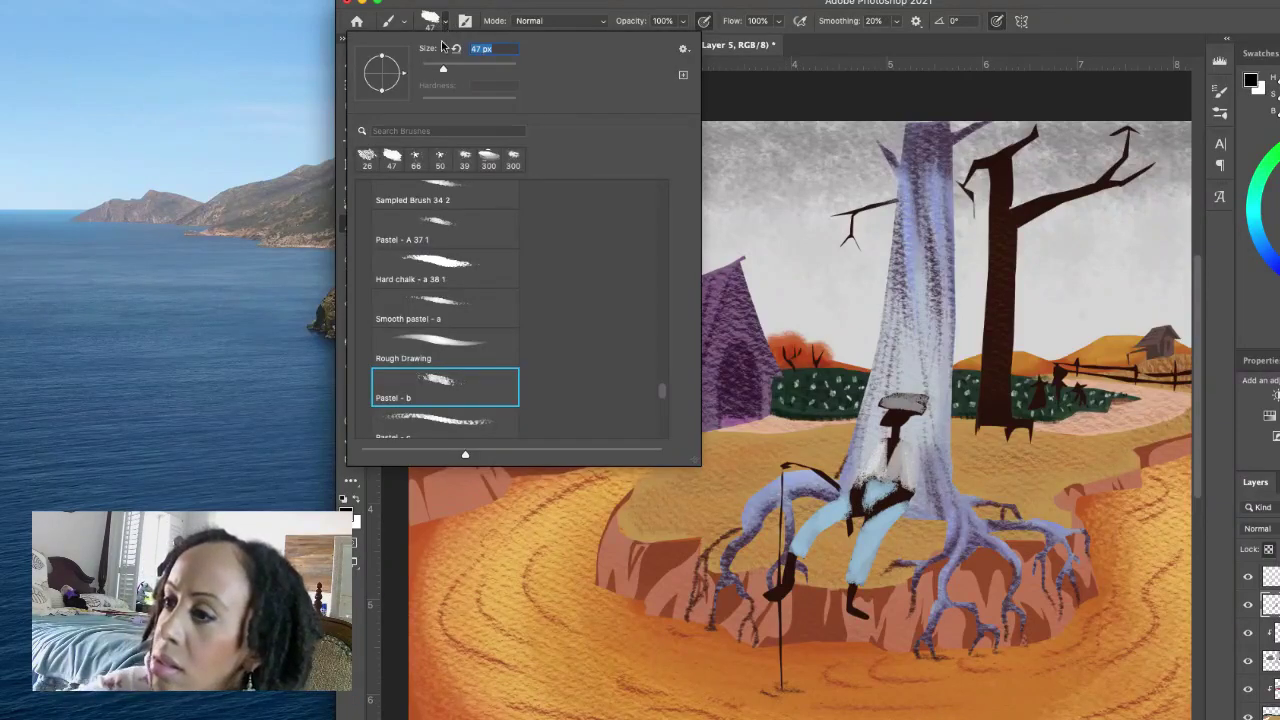
pyautogui.click(457, 346)
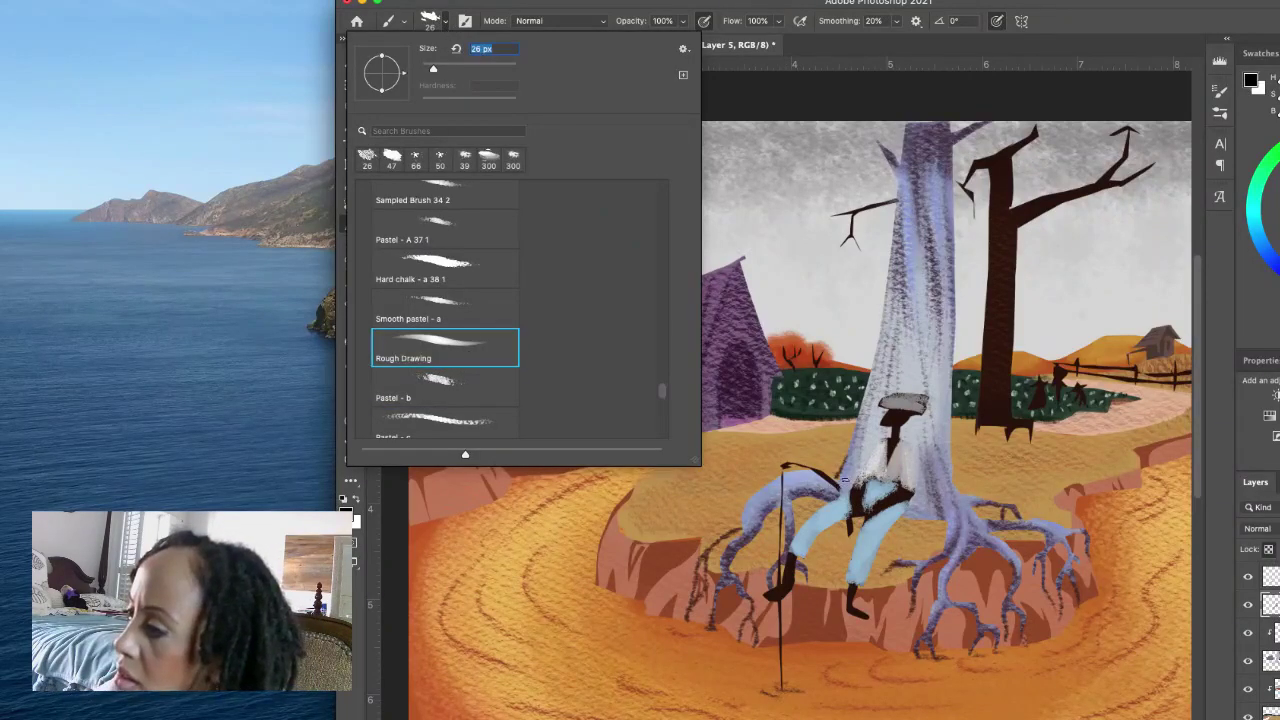
pyautogui.moveTo(845, 480); pyautogui.dragTo(836, 483)
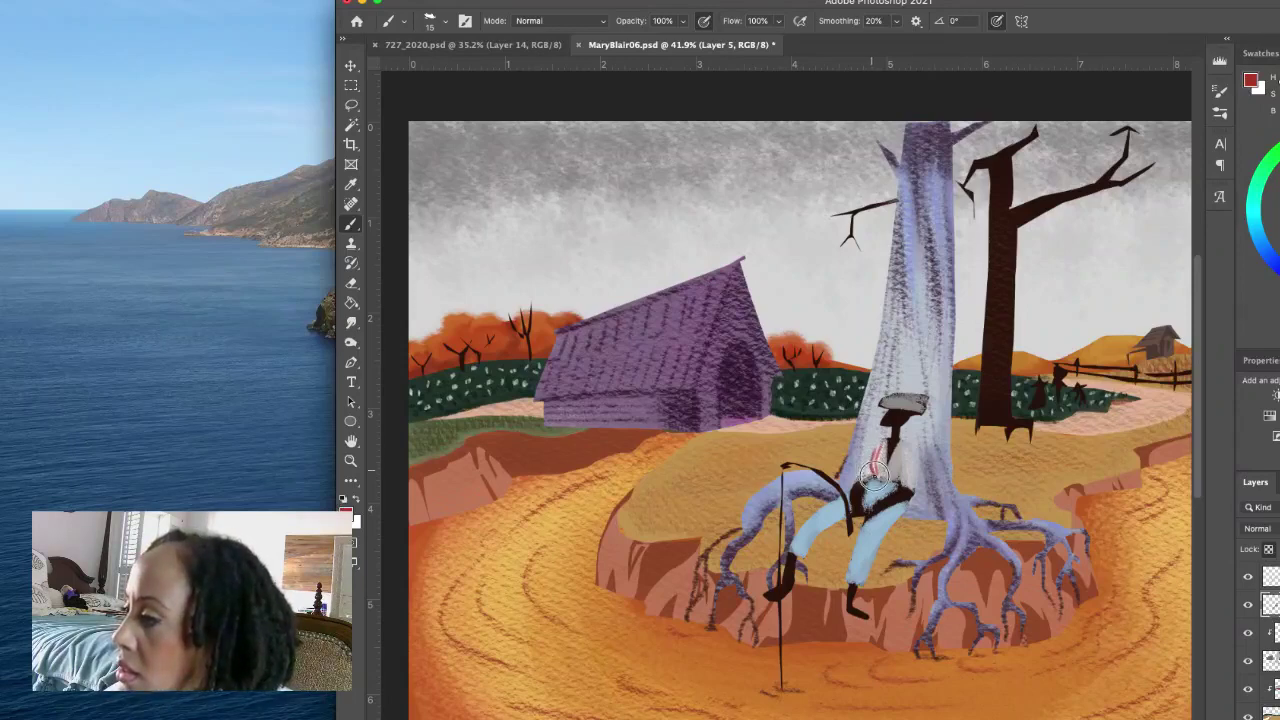
pyautogui.moveTo(881, 444); pyautogui.dragTo(874, 477)
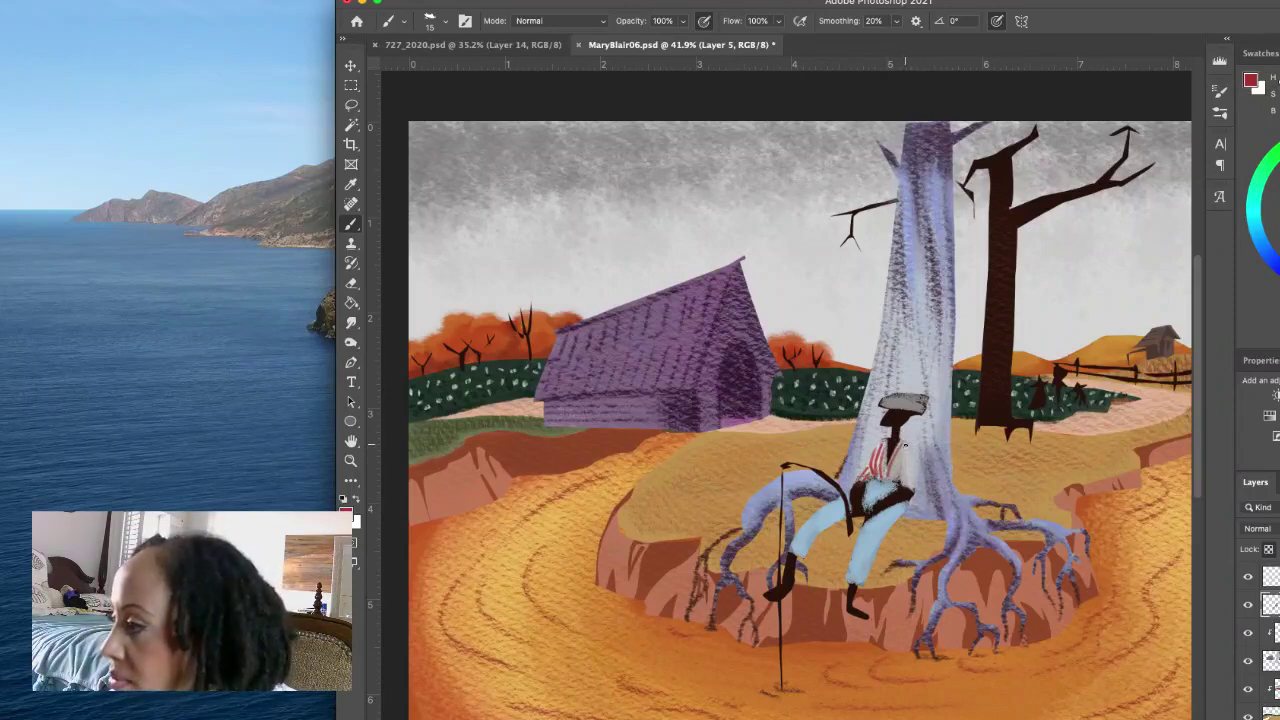
pyautogui.moveTo(905, 446); pyautogui.dragTo(890, 479)
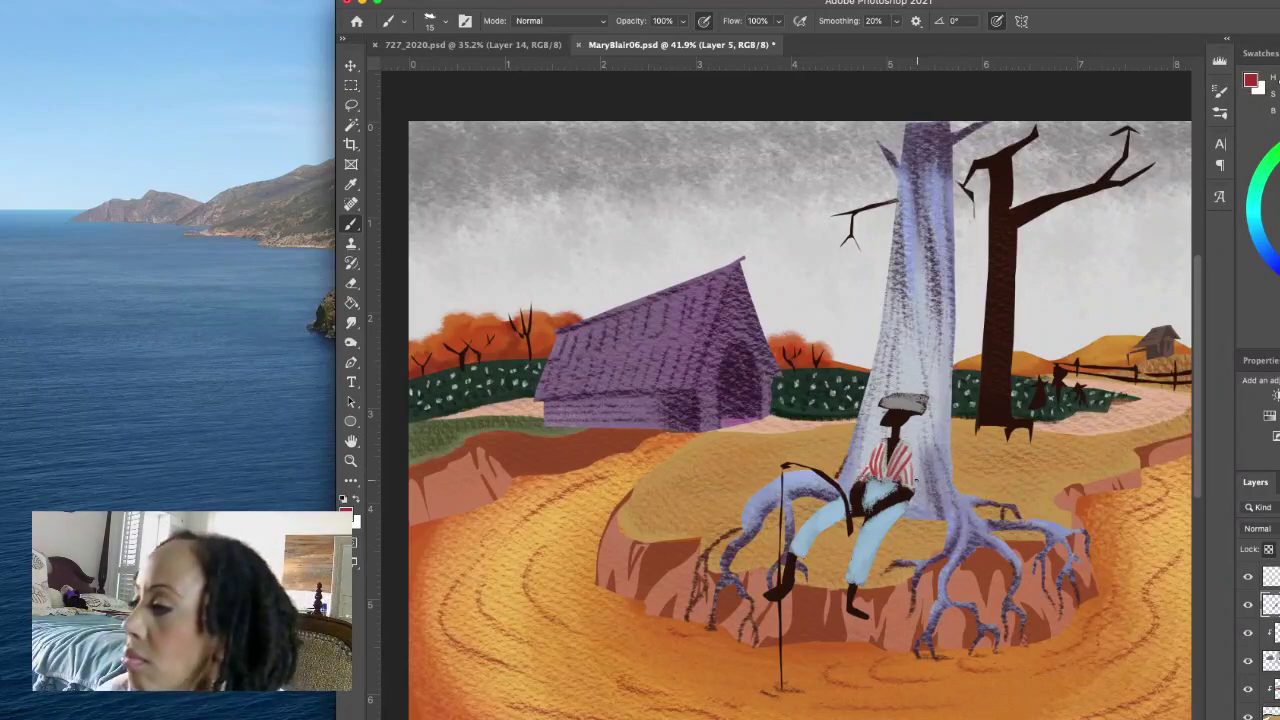
# Step: Add shading detail to the seated figure's grey hat and paint a khaki hat on a small figure in the distant field
pyautogui.keyDown('alt'); pyautogui.click(926, 445); pyautogui.keyUp('alt')
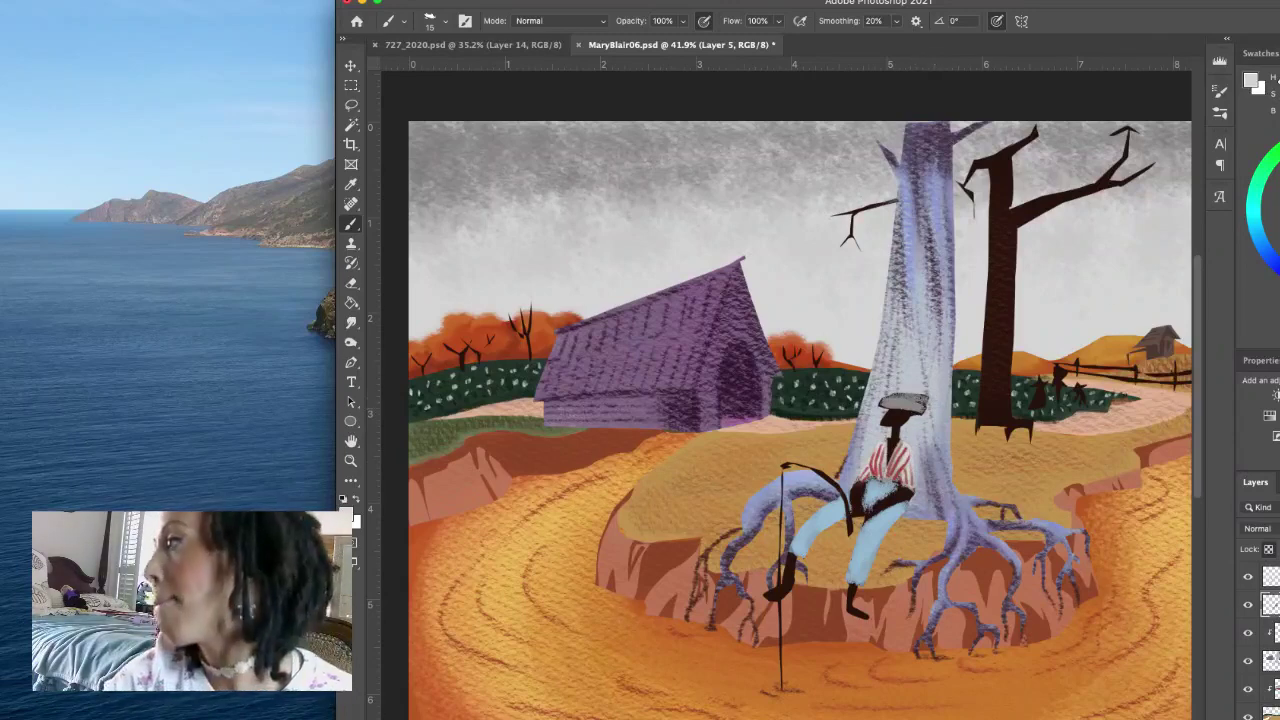
pyautogui.press('x')
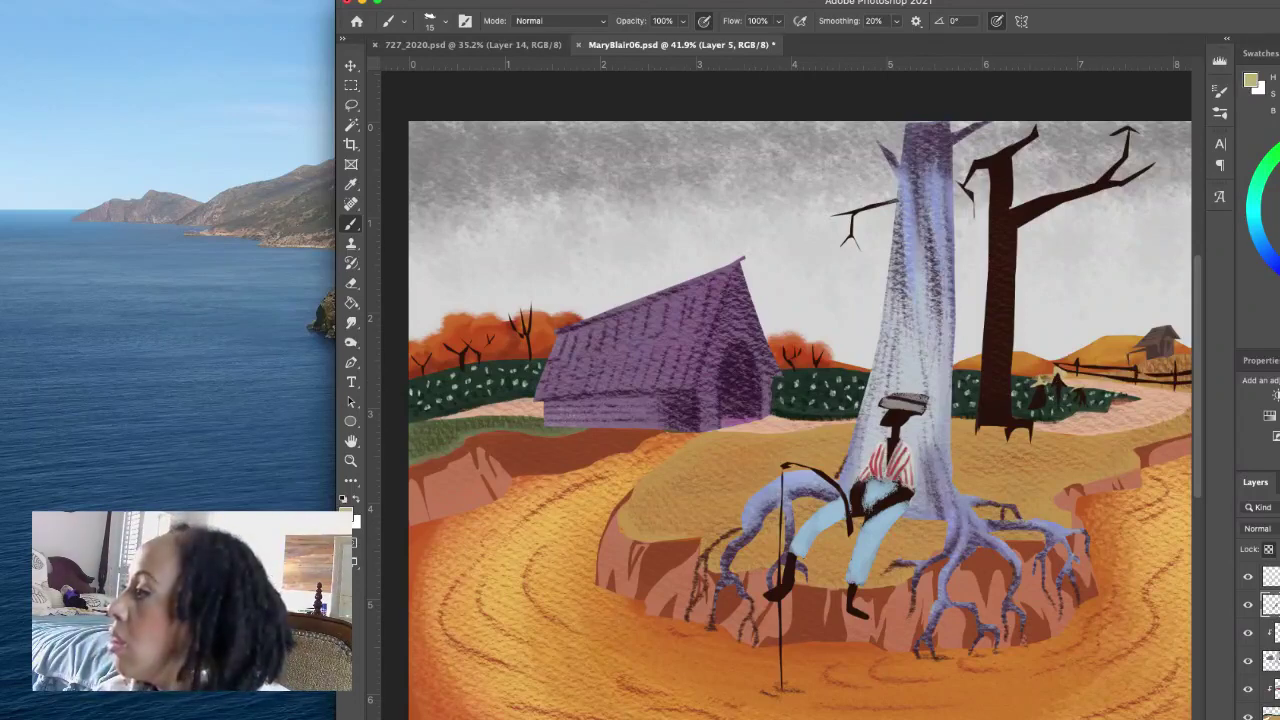
pyautogui.press('x')
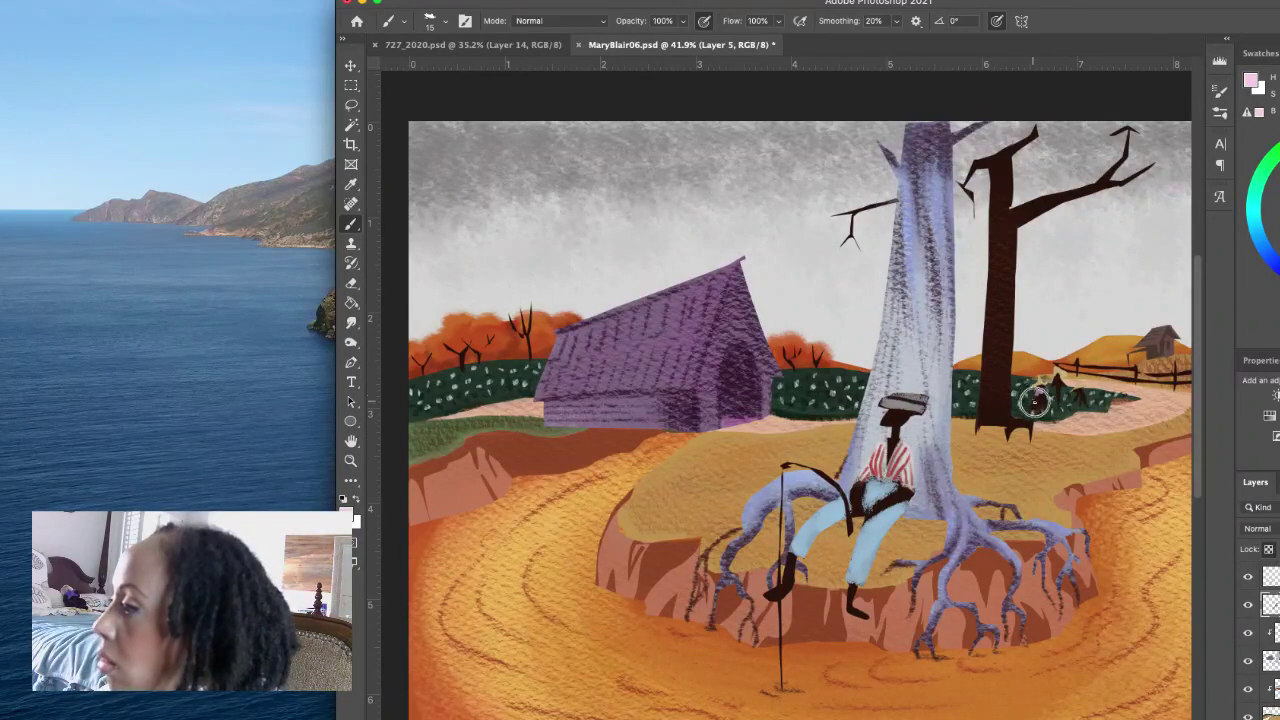
# Step: Paint a pink dress with white detail on one small field figure and pale clothing on the others beside it
pyautogui.moveTo(1034, 396); pyautogui.dragTo(1040, 396)
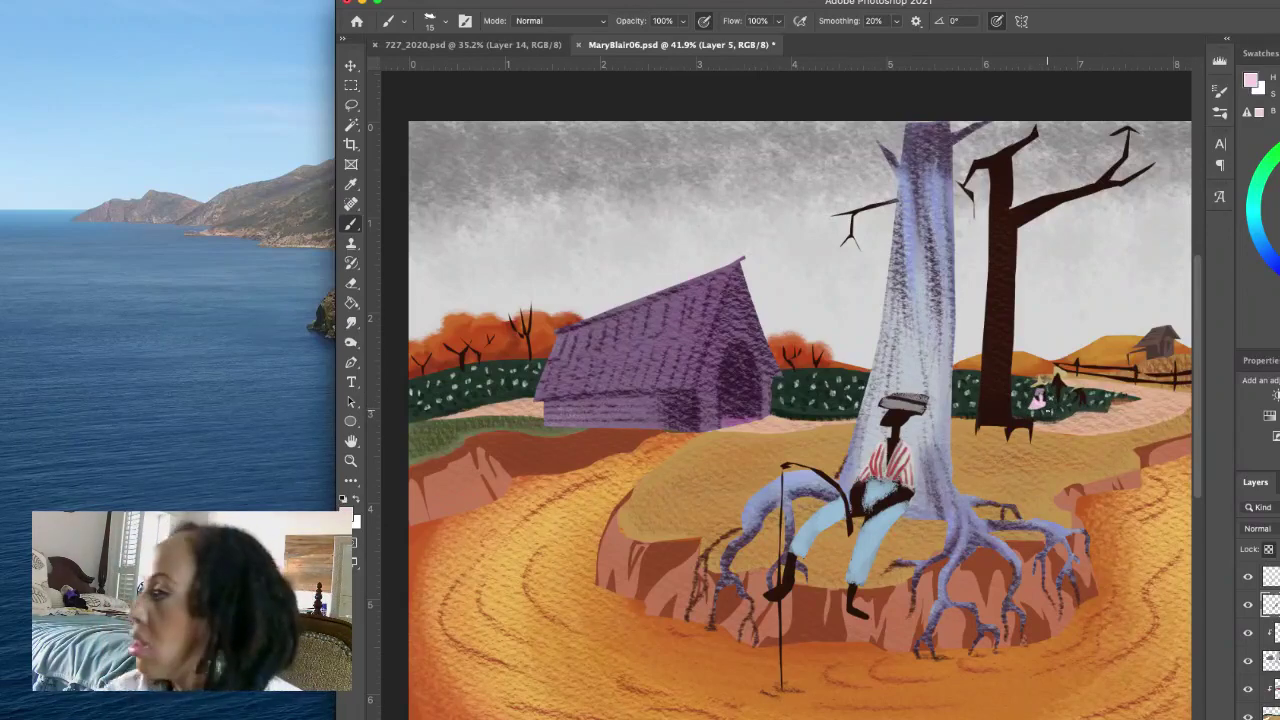
pyautogui.keyDown('alt'); pyautogui.click(1040, 398); pyautogui.keyUp('alt')
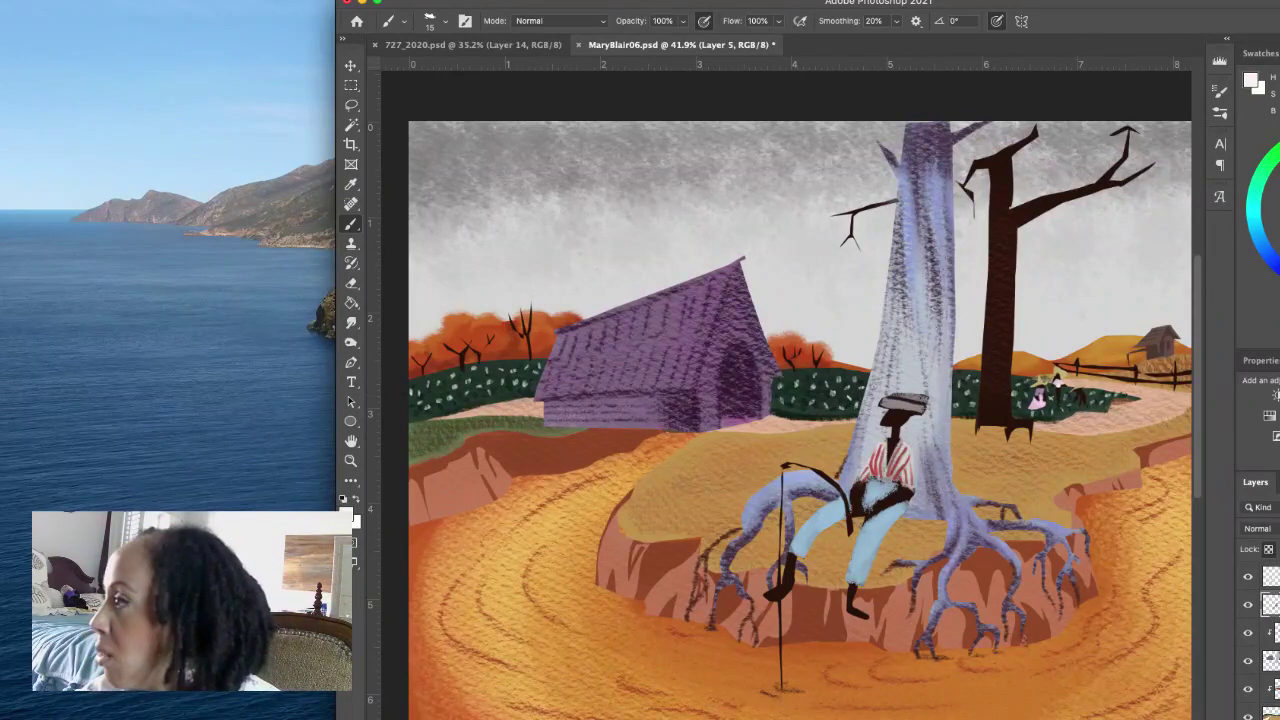
pyautogui.keyDown('alt'); pyautogui.click(1046, 388); pyautogui.keyUp('alt')
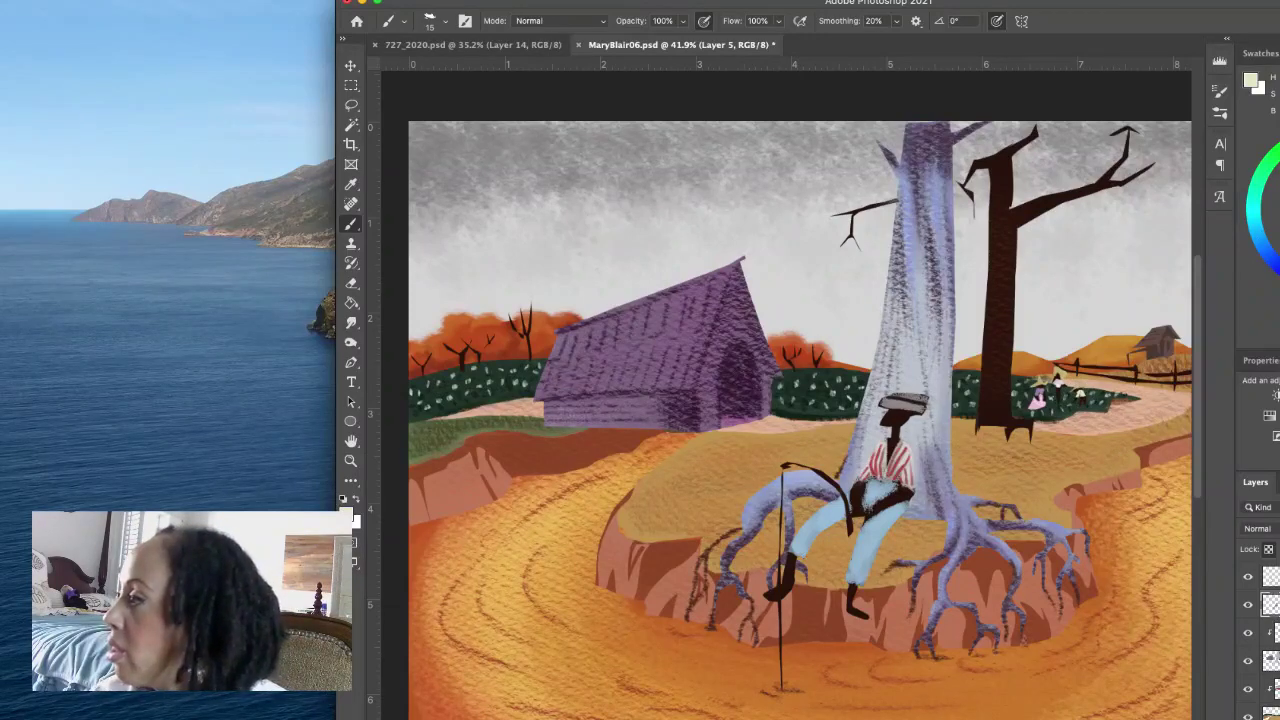
pyautogui.click(1272, 254)
pyautogui.click(1259, 238)
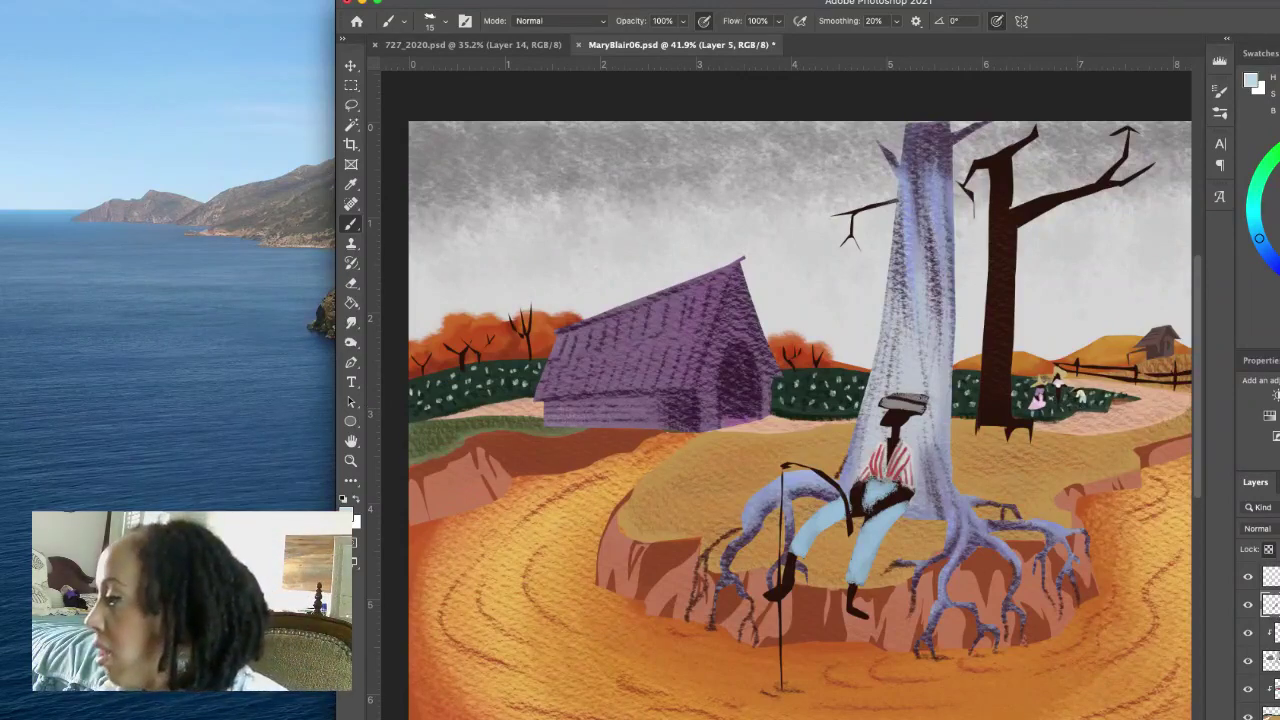
# Step: On Layer 10, sample a dark purple from the barn and fill in its arched doorway
pyautogui.click(1271, 576)
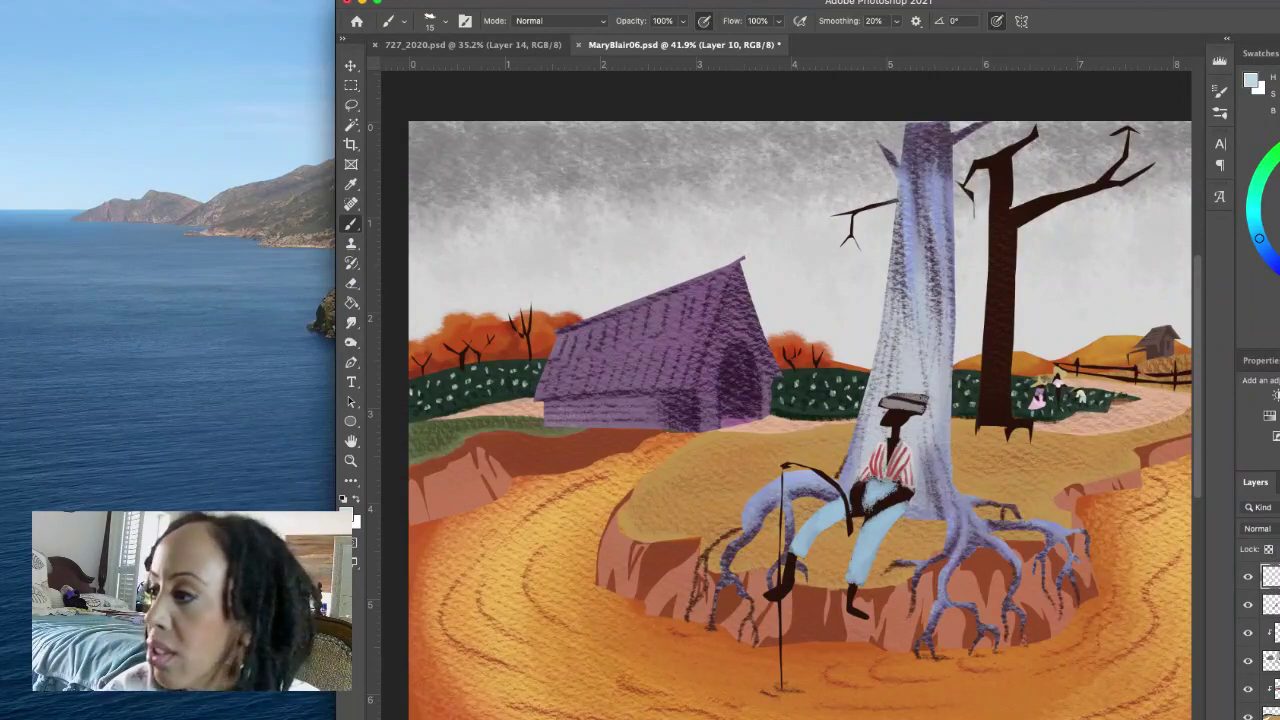
pyautogui.keyDown('alt'); pyautogui.click(748, 358); pyautogui.keyUp('alt')
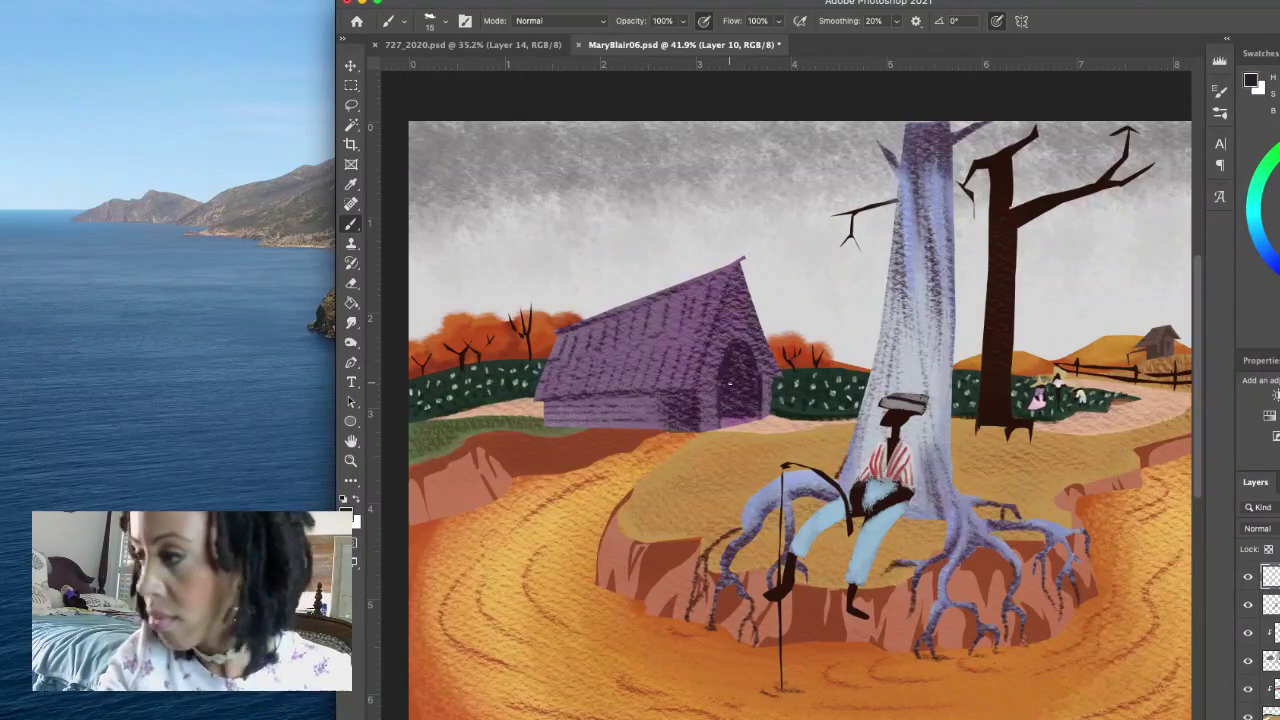
pyautogui.moveTo(728, 384)
pyautogui.keyDown('ctrl'); pyautogui.keyDown('alt'); pyautogui.mouseDown()
pyautogui.moveTo(746, 385)
pyautogui.moveTo(735, 374)
pyautogui.moveTo(750, 415)
pyautogui.mouseUp(); pyautogui.keyUp('alt'); pyautogui.keyUp('ctrl')
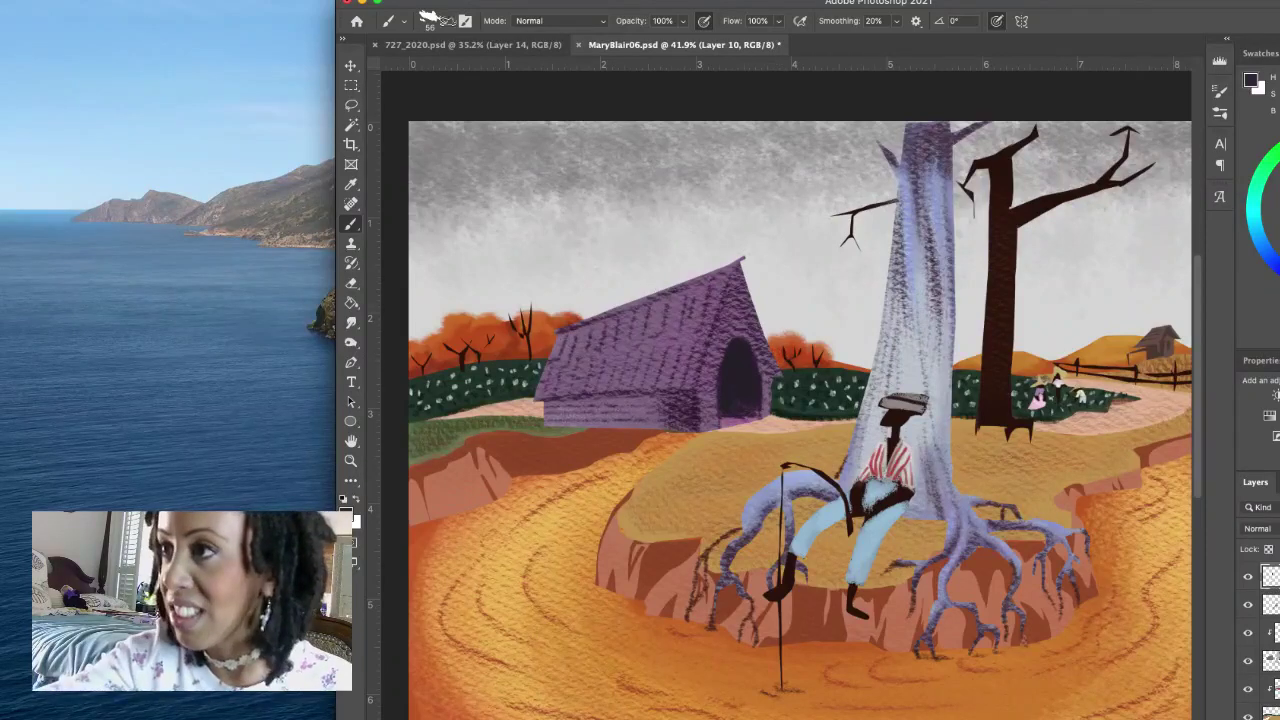
# Step: Return to the 15 px brush and draw dark lines along the barn's front gable edge, undoing and redrawing the stroke
pyautogui.click(440, 20)
pyautogui.click(391, 157)
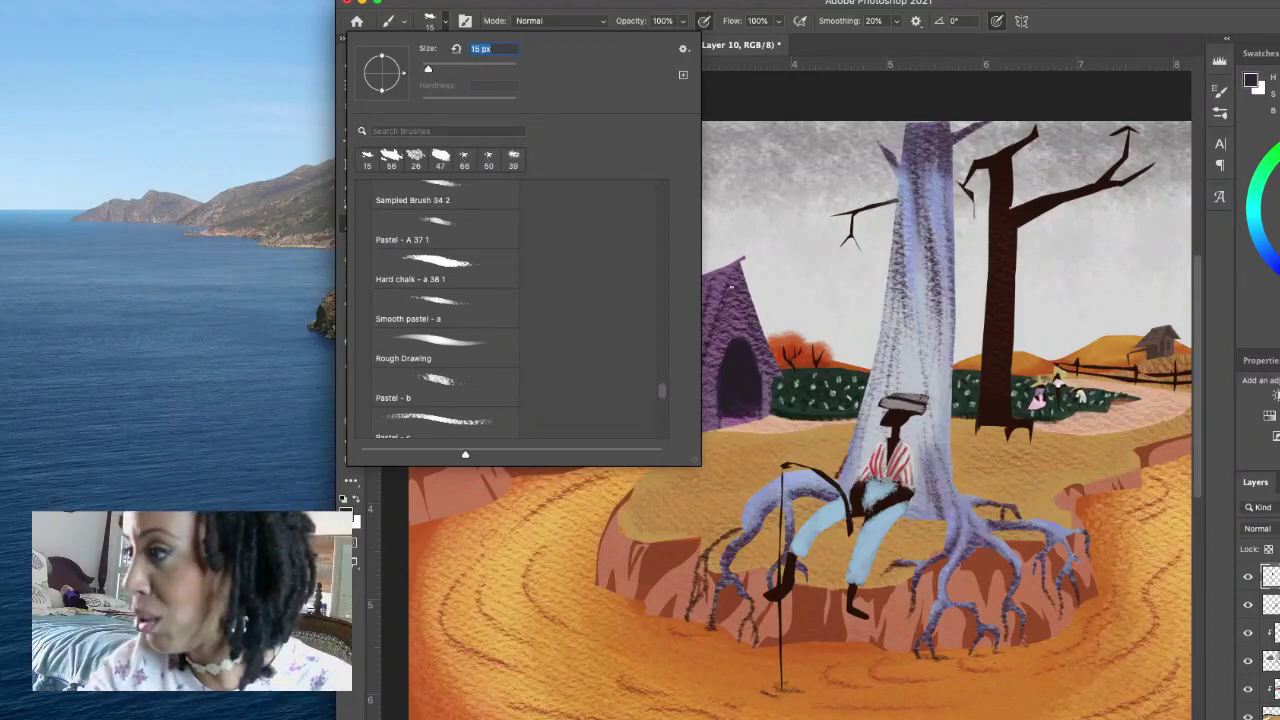
pyautogui.click(732, 287)
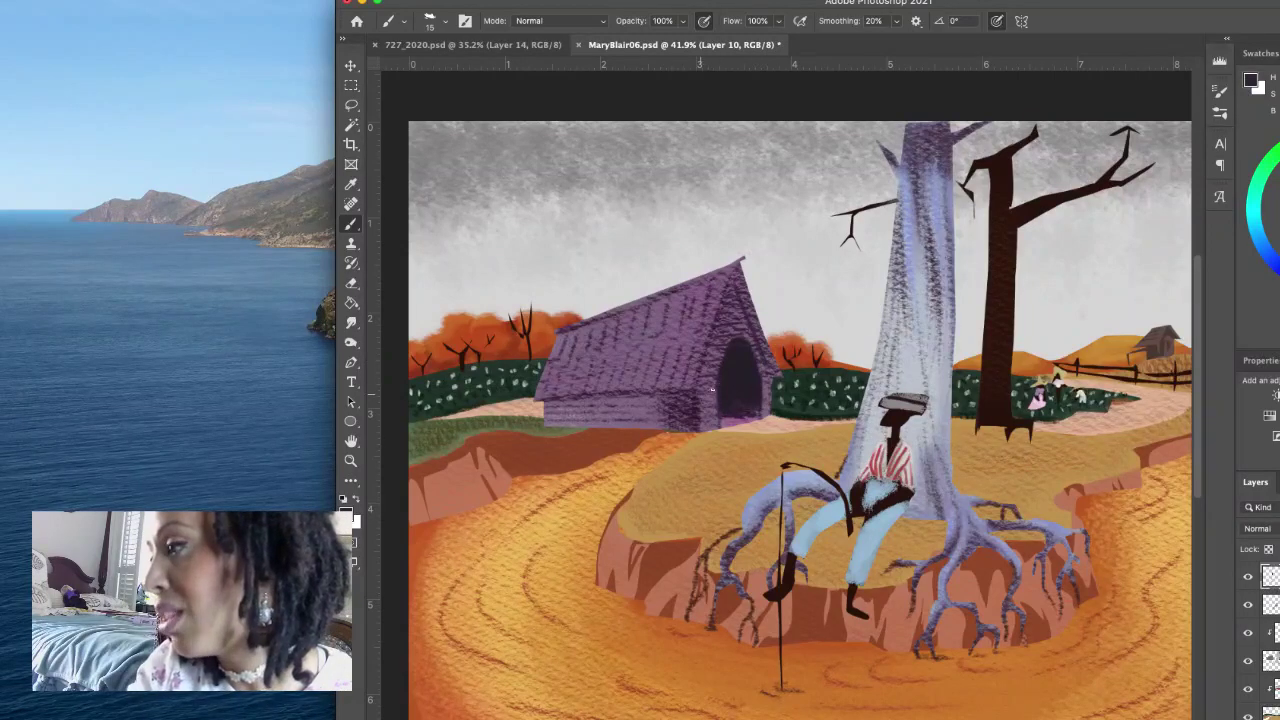
pyautogui.moveTo(735, 265); pyautogui.dragTo(701, 352)
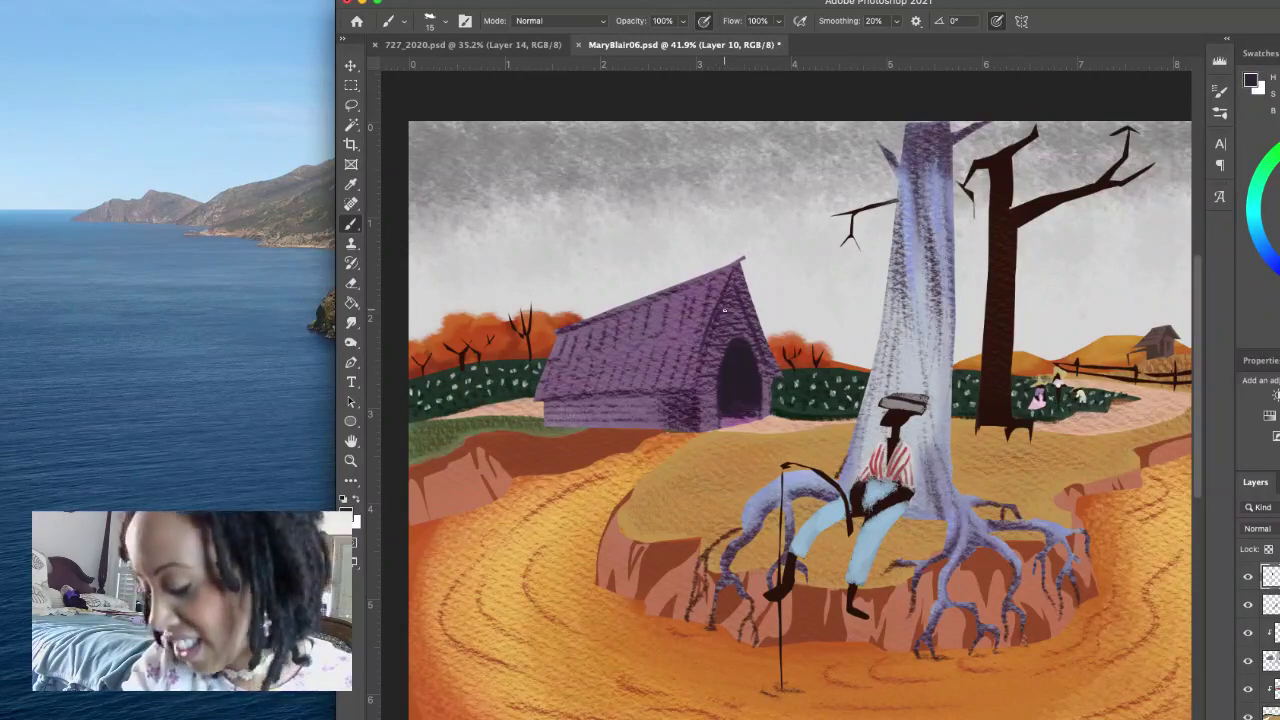
pyautogui.press('super+z')
pyautogui.moveTo(736, 262); pyautogui.dragTo(700, 358)
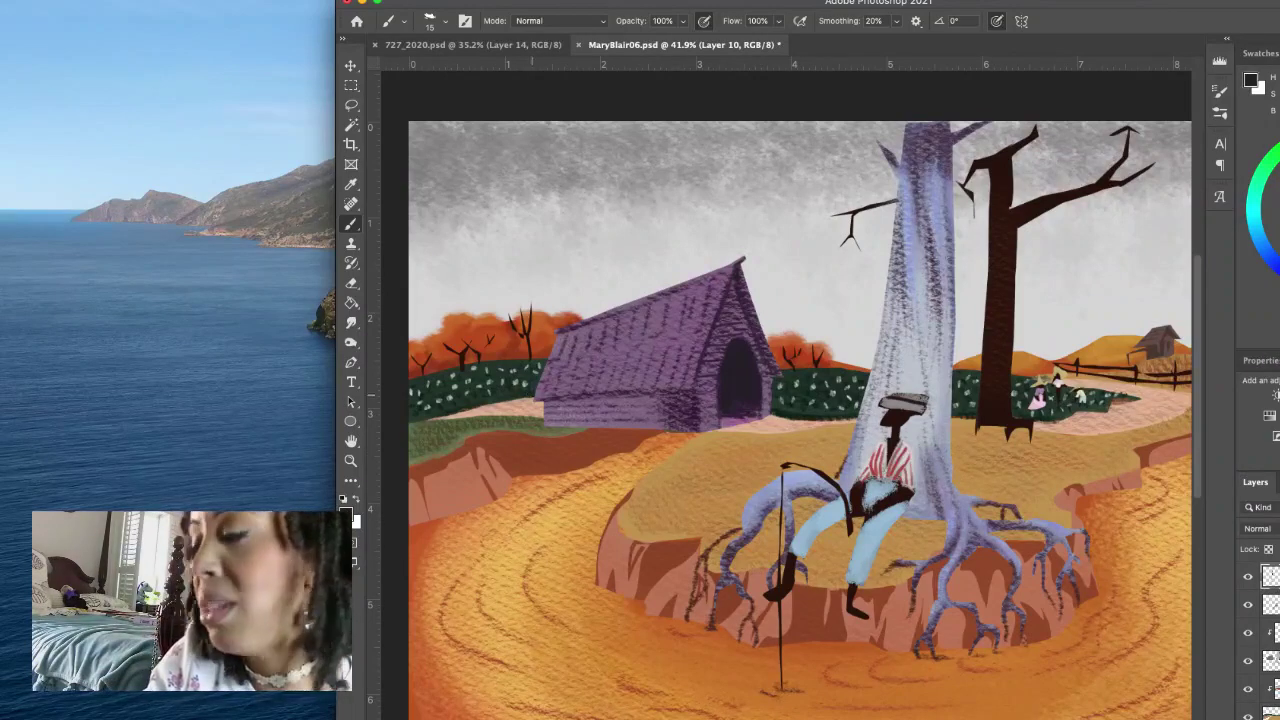
# Step: Draw dark plank lines down the barn's roof and darken the wall and corner beside the doorway
pyautogui.moveTo(564, 334); pyautogui.dragTo(558, 356)
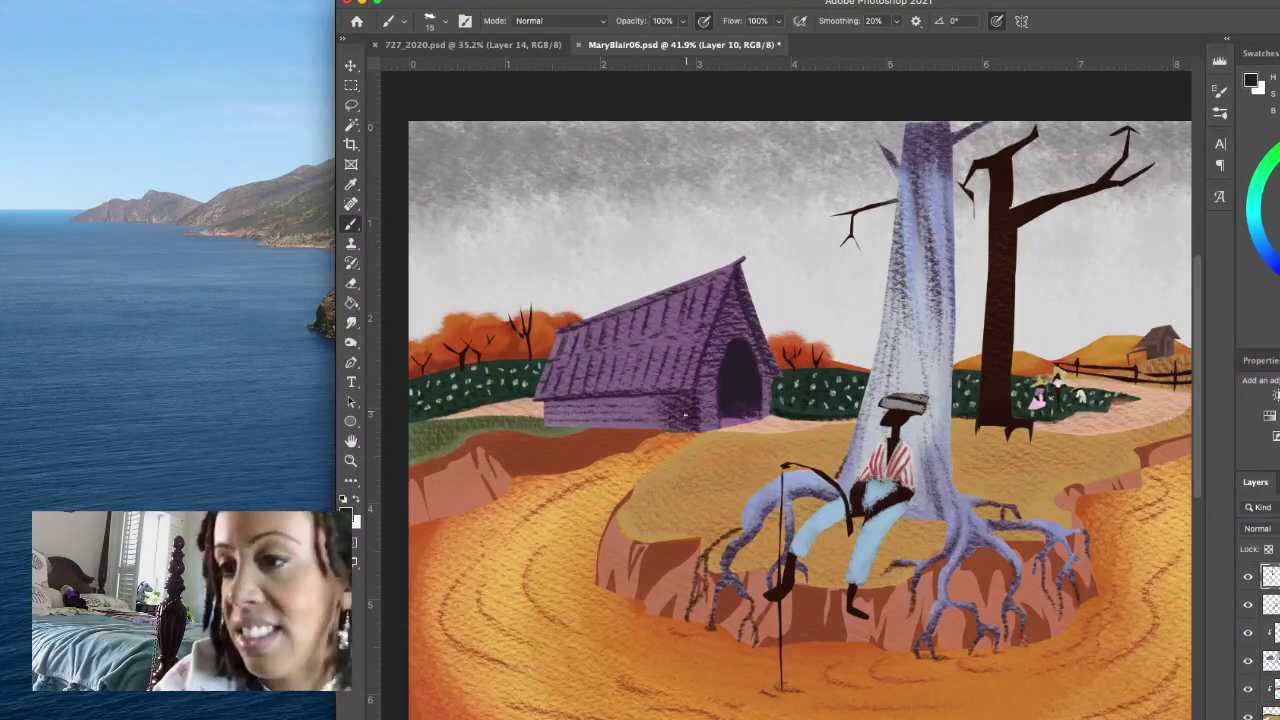
pyautogui.click(696, 402)
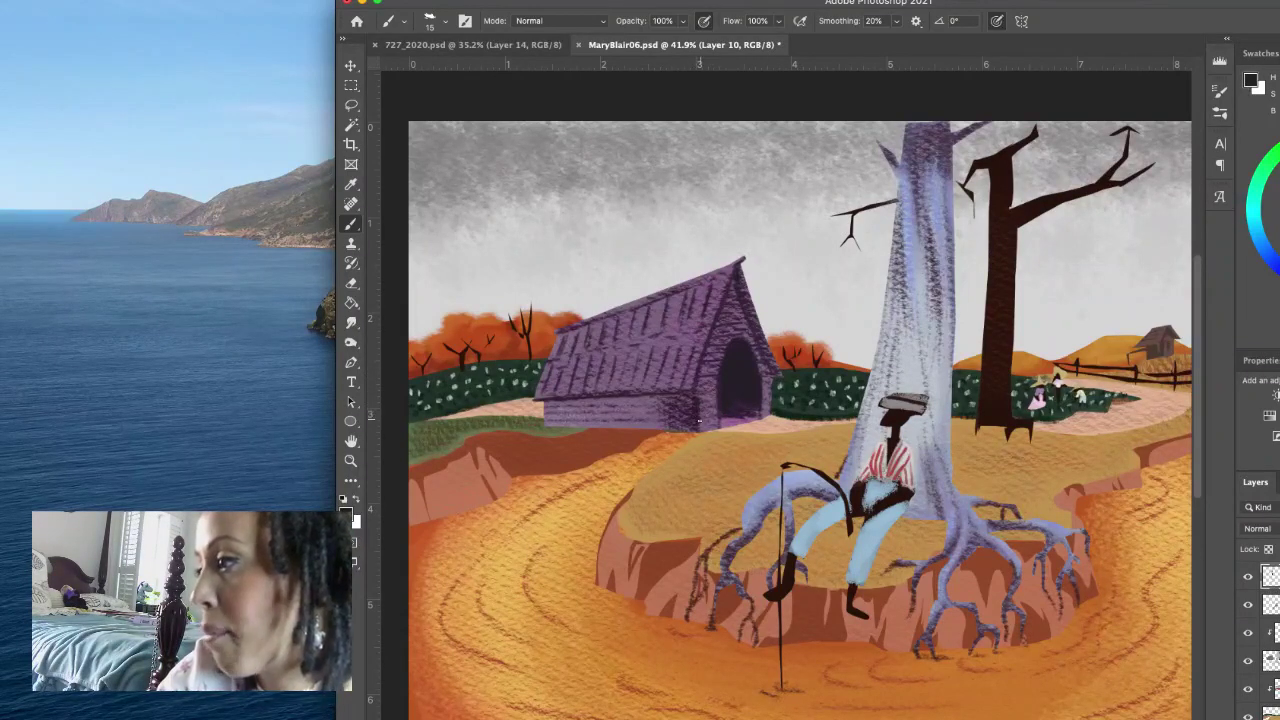
pyautogui.click(755, 364)
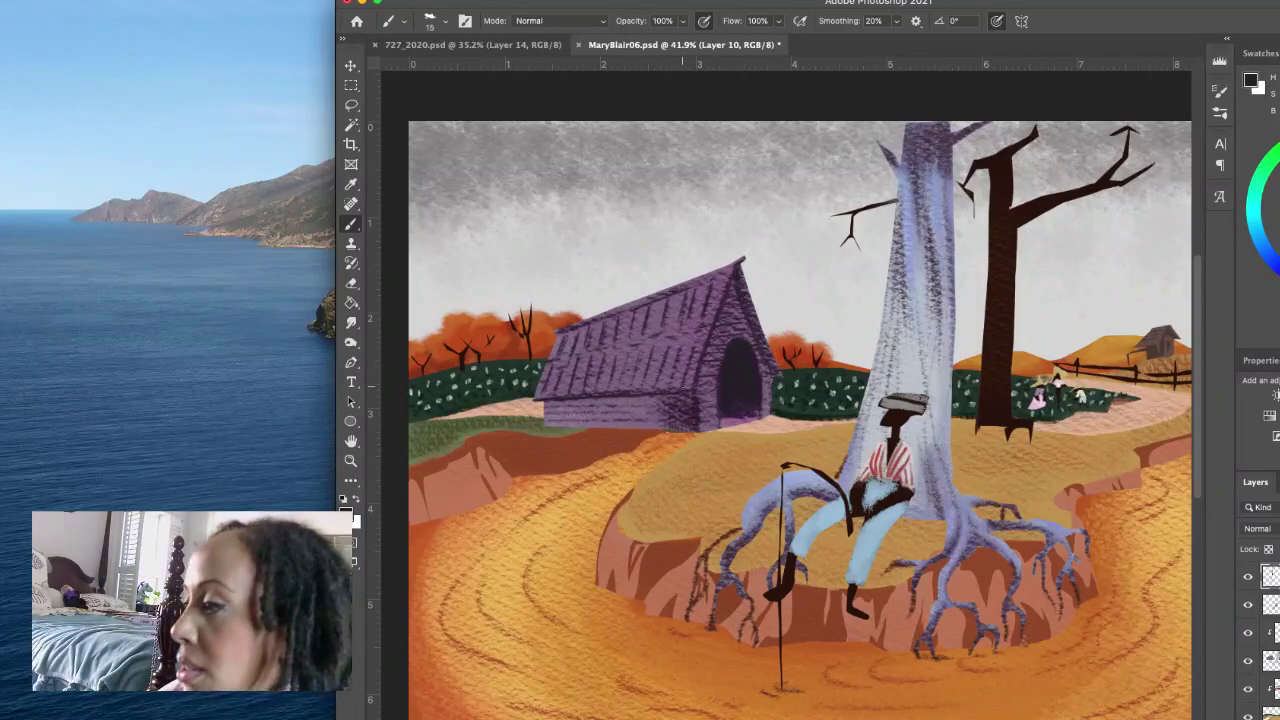
pyautogui.click(681, 391)
pyautogui.press('[')
pyautogui.press('[')
pyautogui.press('[')
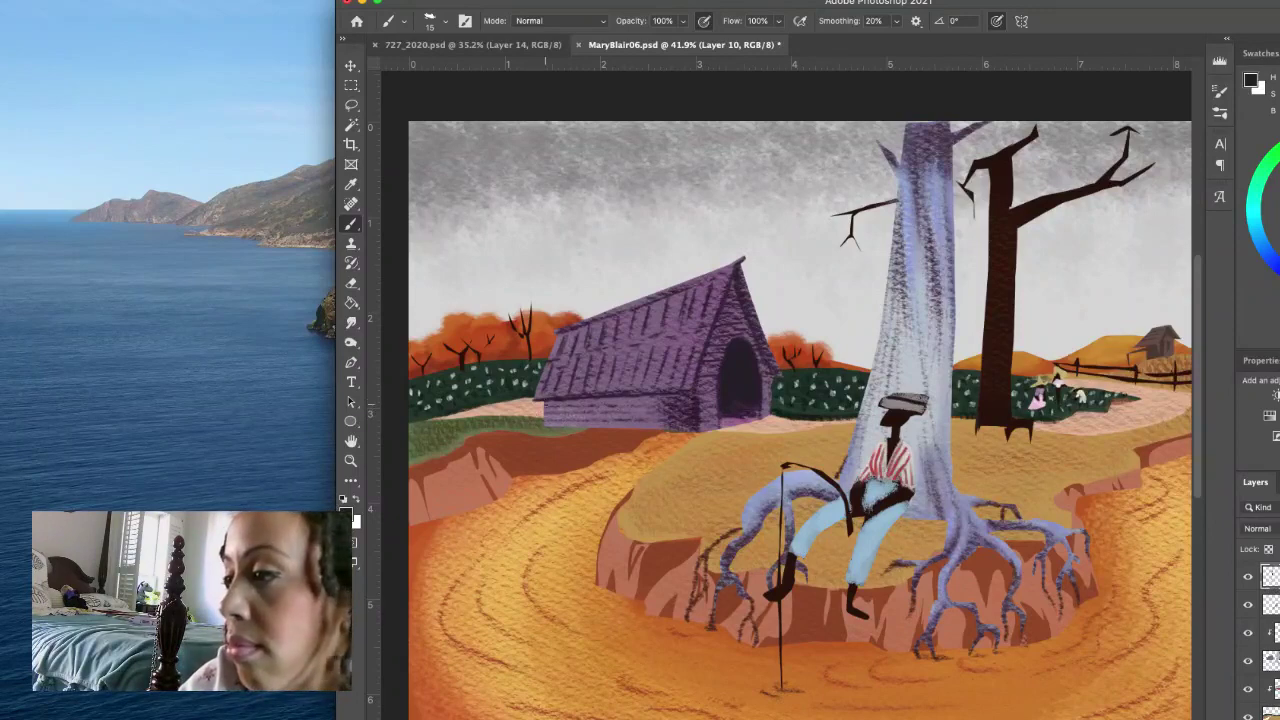
# Step: Outline the far-left end of the barn's side wall below the roof with short dark strokes
pyautogui.click(545, 402)
pyautogui.moveTo(544, 400); pyautogui.dragTo(544, 408)
pyautogui.click(543, 408)
pyautogui.click(542, 414)
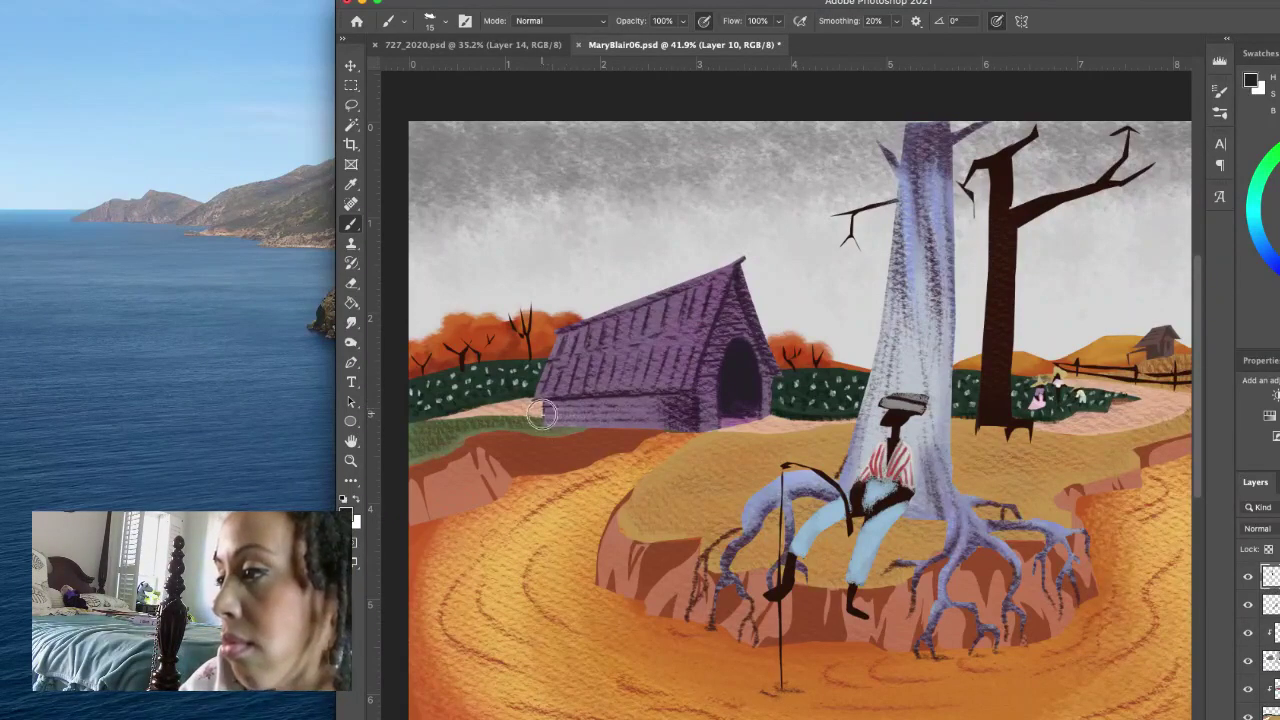
# Step: Paint thin dark brown support posts beneath the barn's side wall, reaching down over the red bank
pyautogui.press('[')
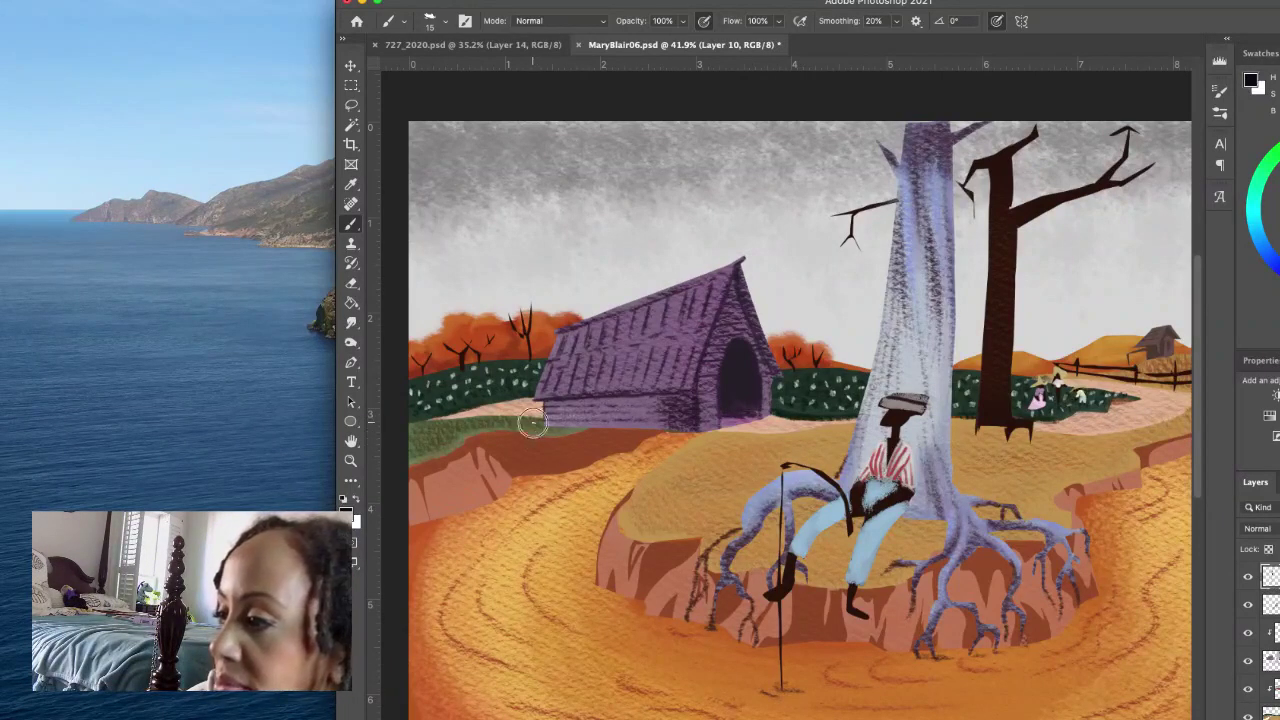
pyautogui.moveTo(545, 470)
pyautogui.mouseDown()
pyautogui.moveTo(539, 409)
pyautogui.moveTo(548, 472)
pyautogui.mouseUp()
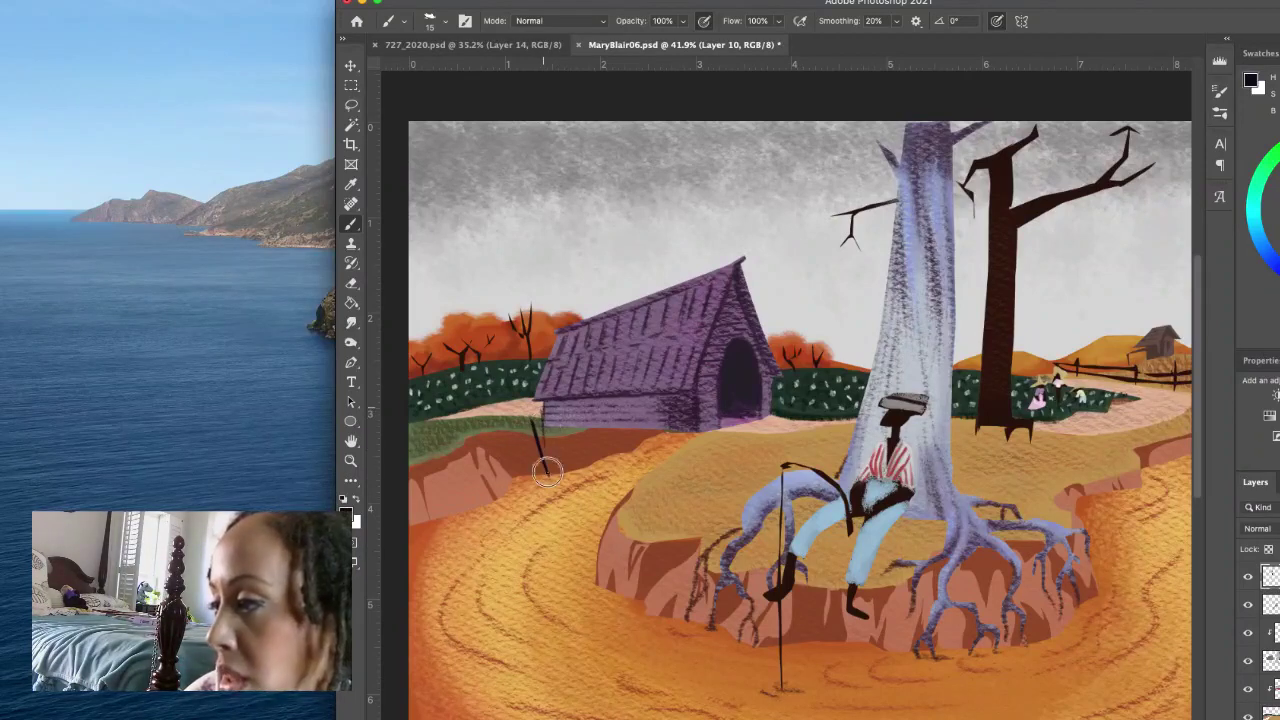
pyautogui.moveTo(543, 421); pyautogui.dragTo(548, 472)
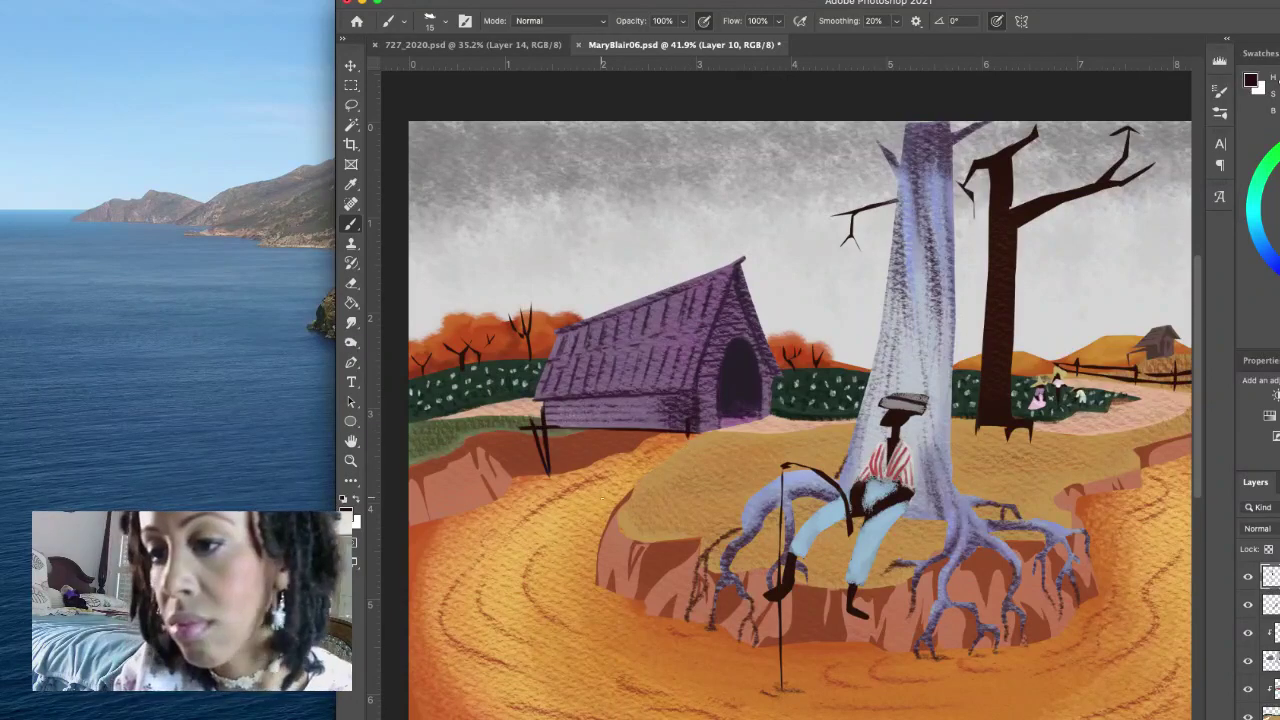
pyautogui.moveTo(645, 420); pyautogui.dragTo(646, 460)
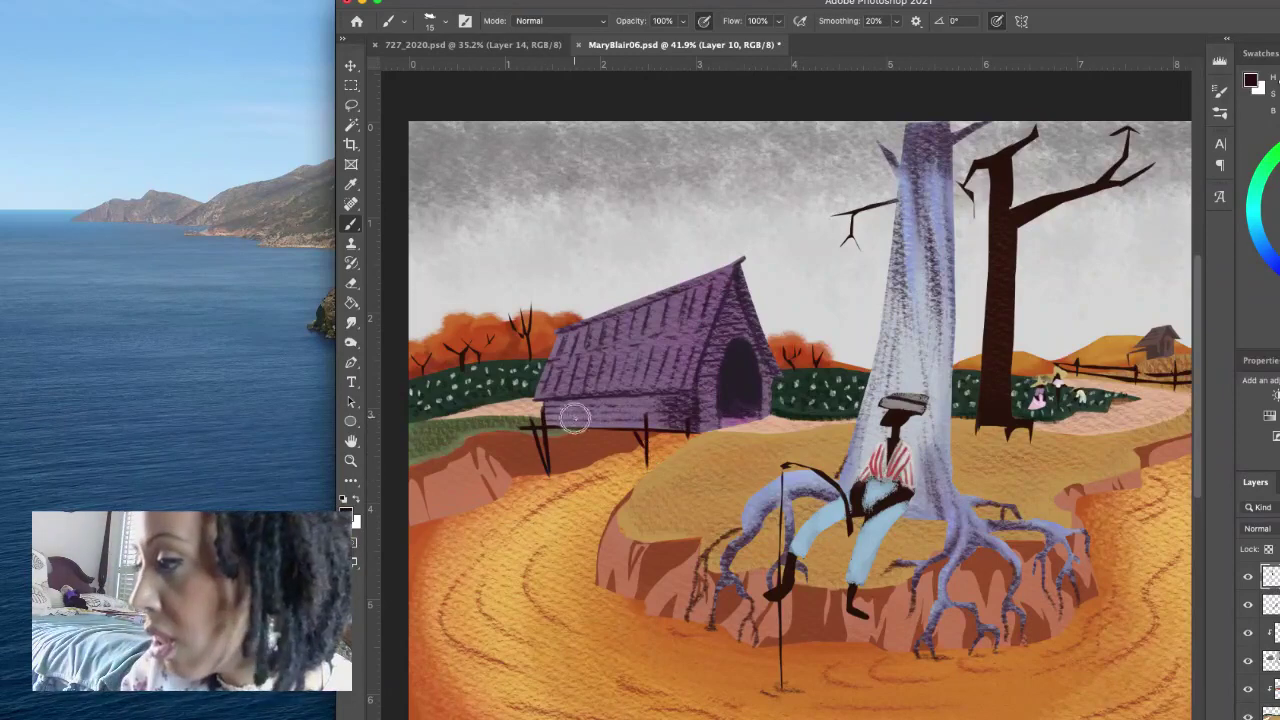
pyautogui.moveTo(576, 420); pyautogui.dragTo(577, 470)
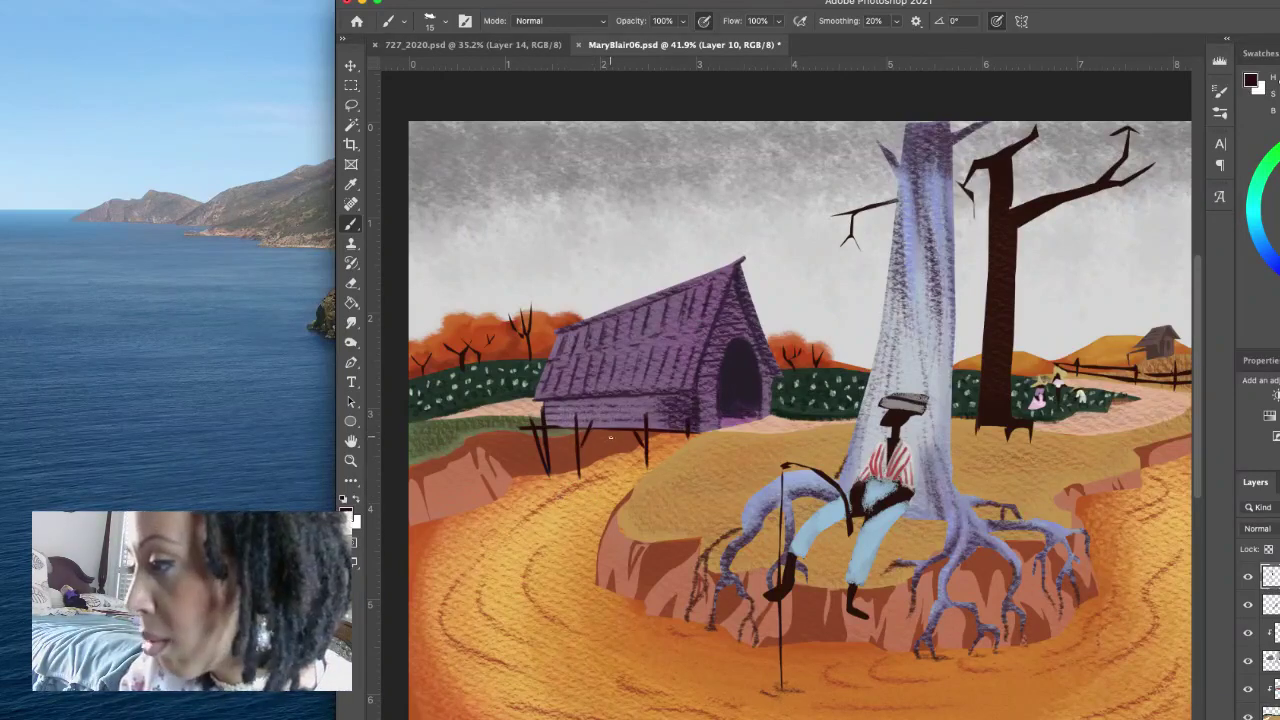
pyautogui.moveTo(610, 437); pyautogui.dragTo(614, 460)
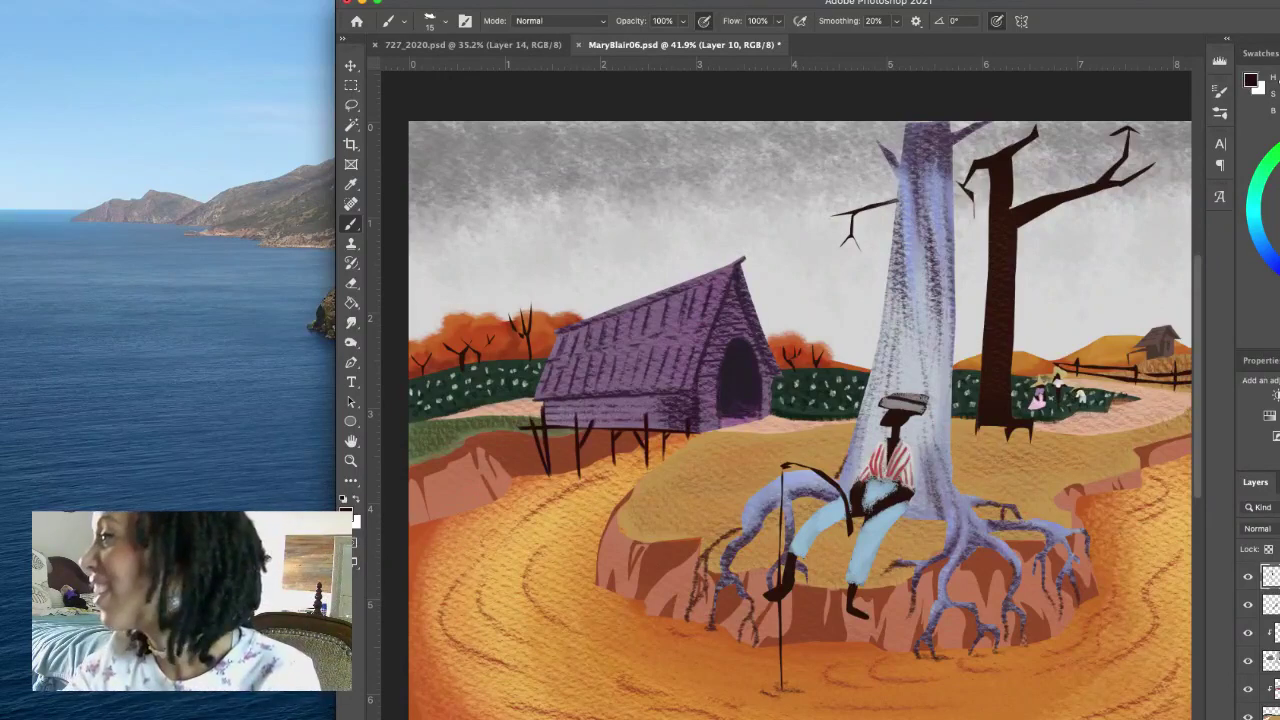
# Step: Paint light grey grass tufts across the tan mound between the barn and the seated figure
pyautogui.press('x')
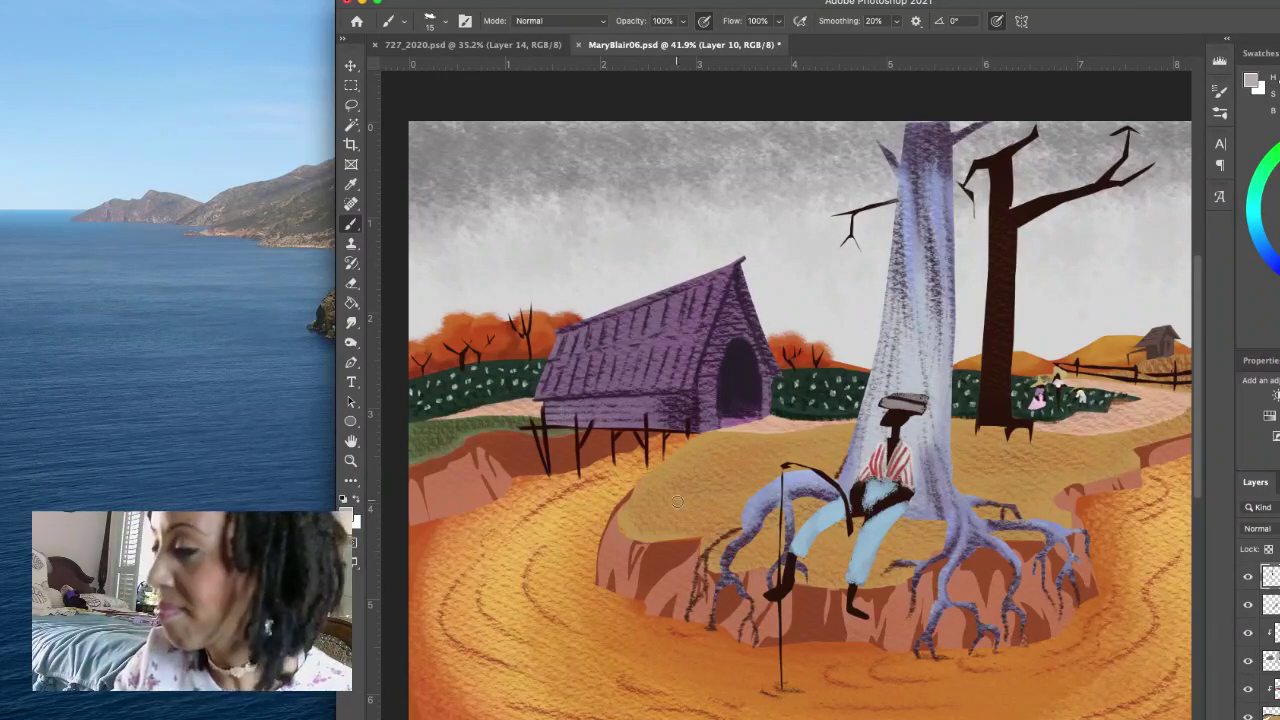
pyautogui.moveTo(648, 497); pyautogui.dragTo(660, 522)
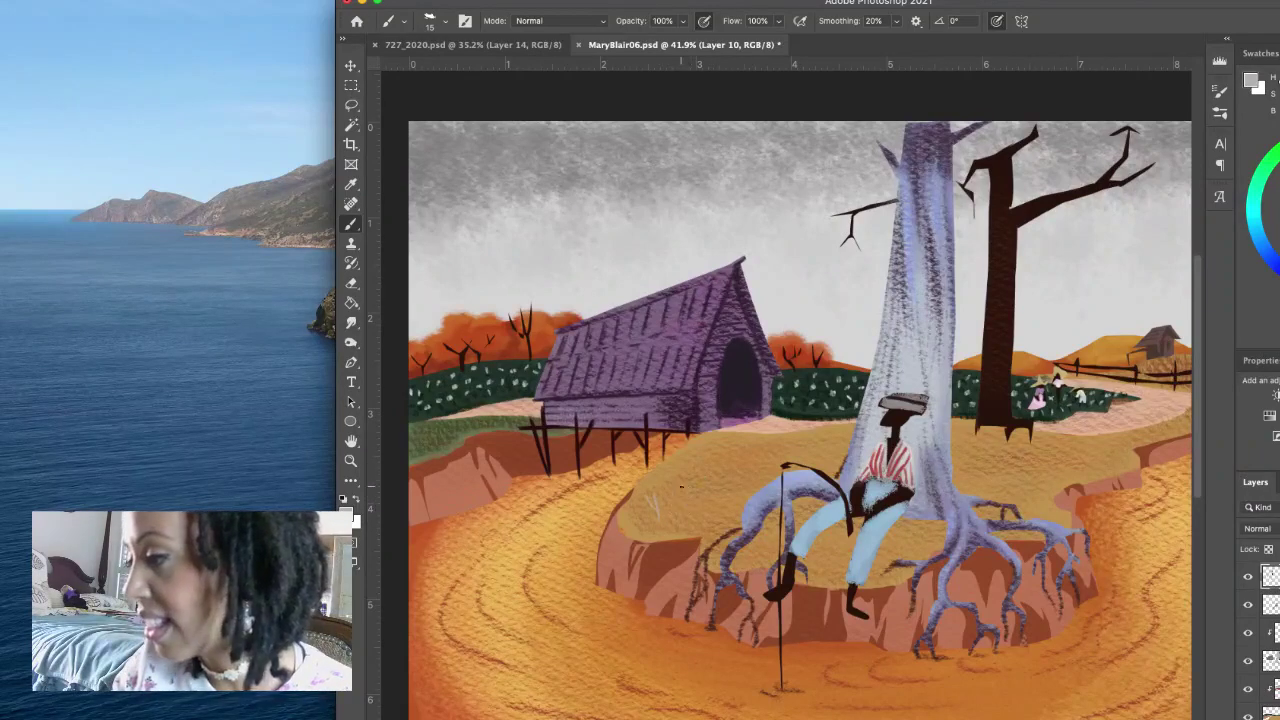
pyautogui.moveTo(681, 487); pyautogui.dragTo(684, 508)
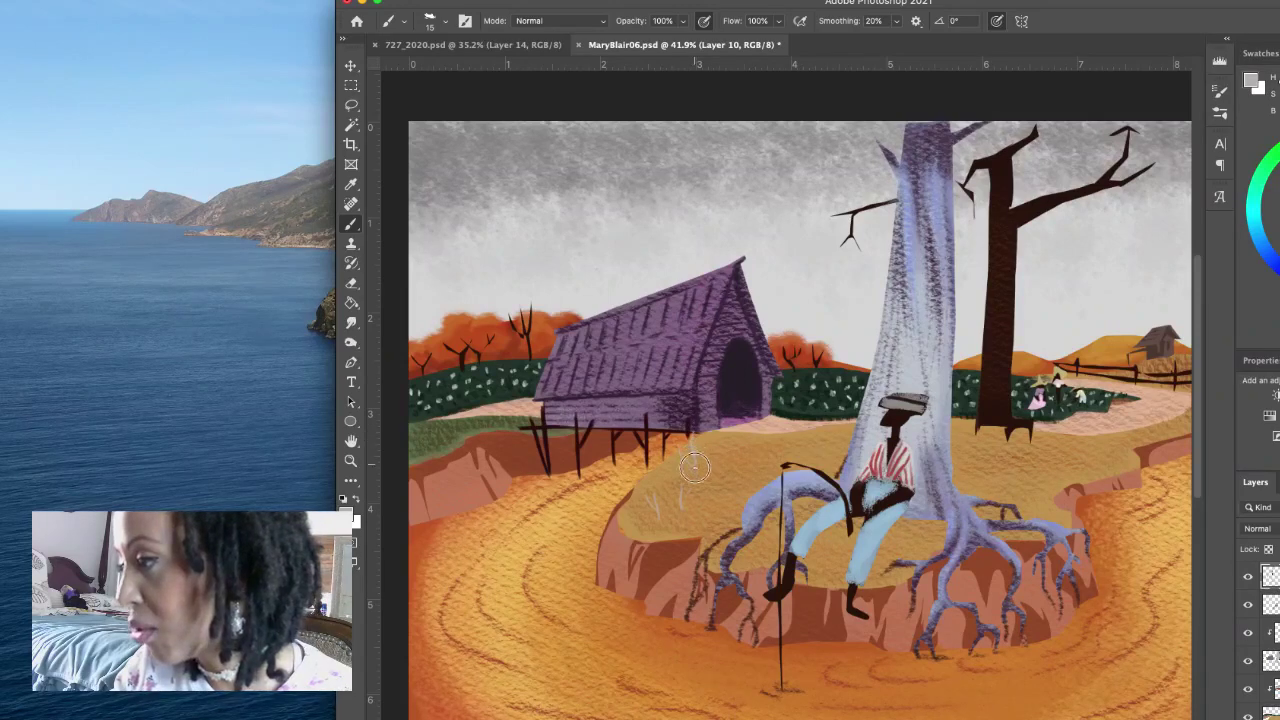
pyautogui.moveTo(722, 443)
pyautogui.mouseDown()
pyautogui.moveTo(708, 470)
pyautogui.moveTo(696, 466)
pyautogui.moveTo(746, 467)
pyautogui.mouseUp()
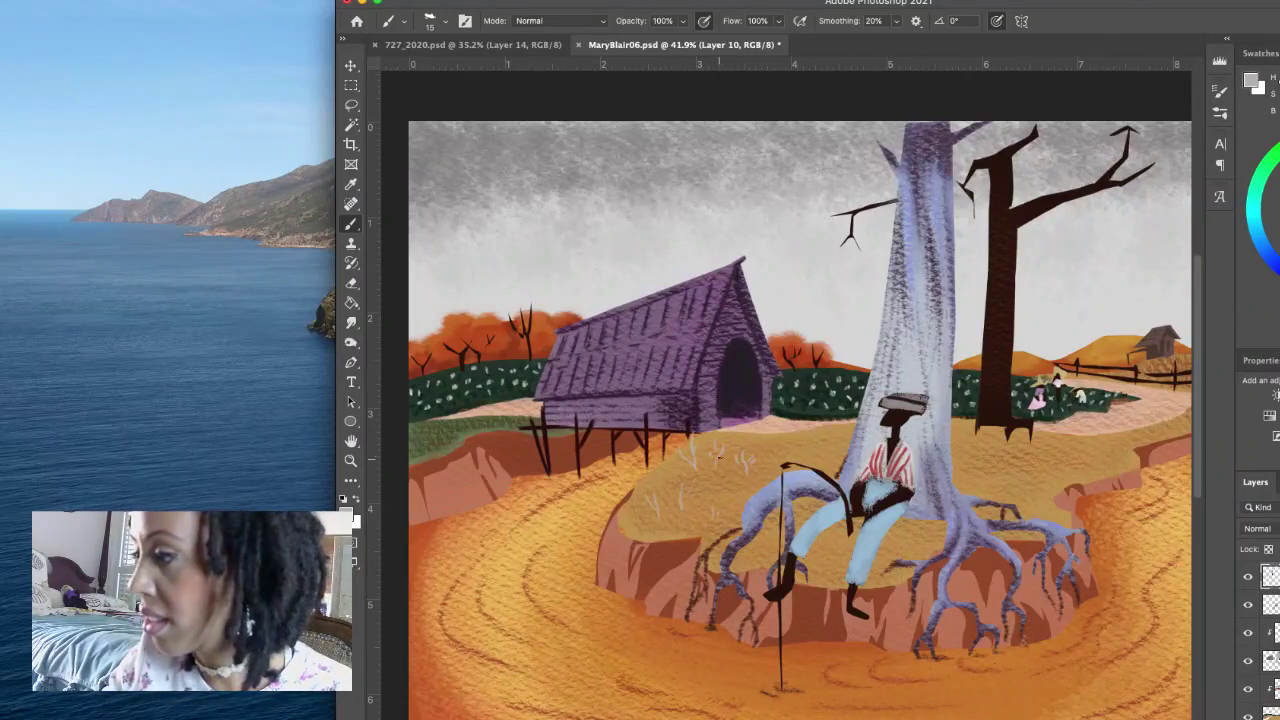
pyautogui.moveTo(718, 456); pyautogui.dragTo(716, 464)
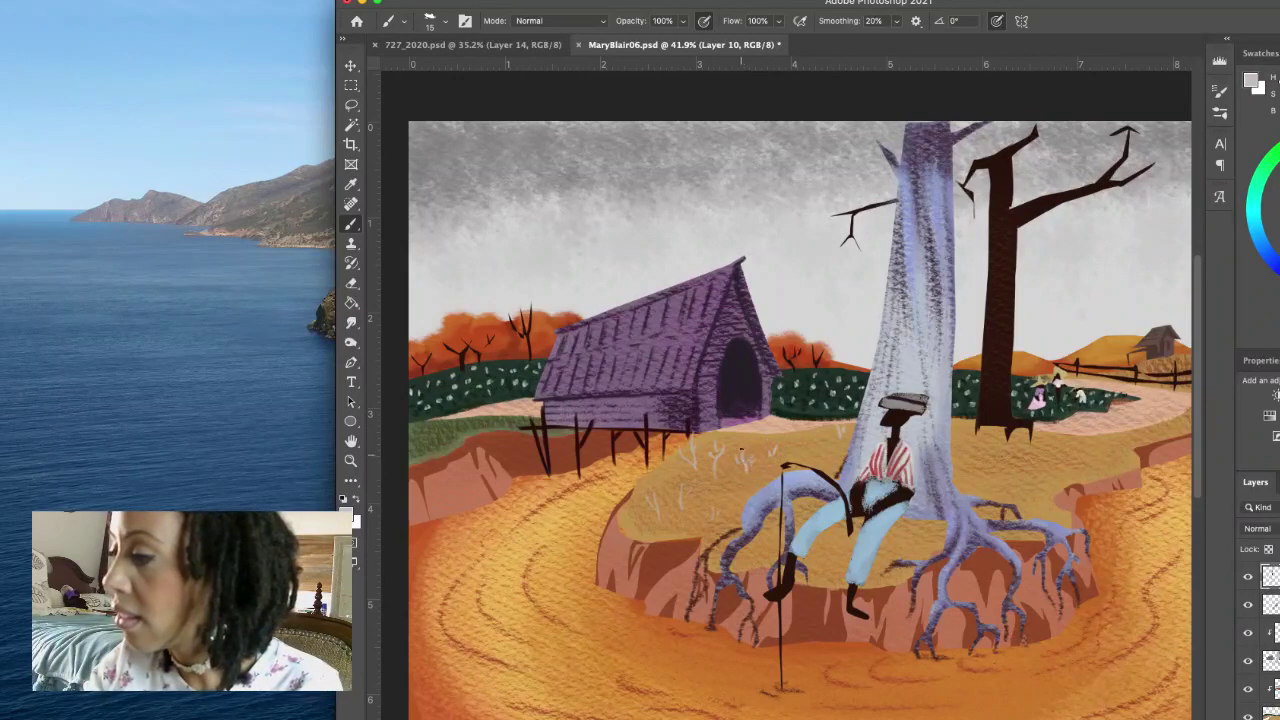
pyautogui.moveTo(744, 469)
pyautogui.mouseDown()
pyautogui.moveTo(738, 456)
pyautogui.moveTo(752, 455)
pyautogui.mouseUp()
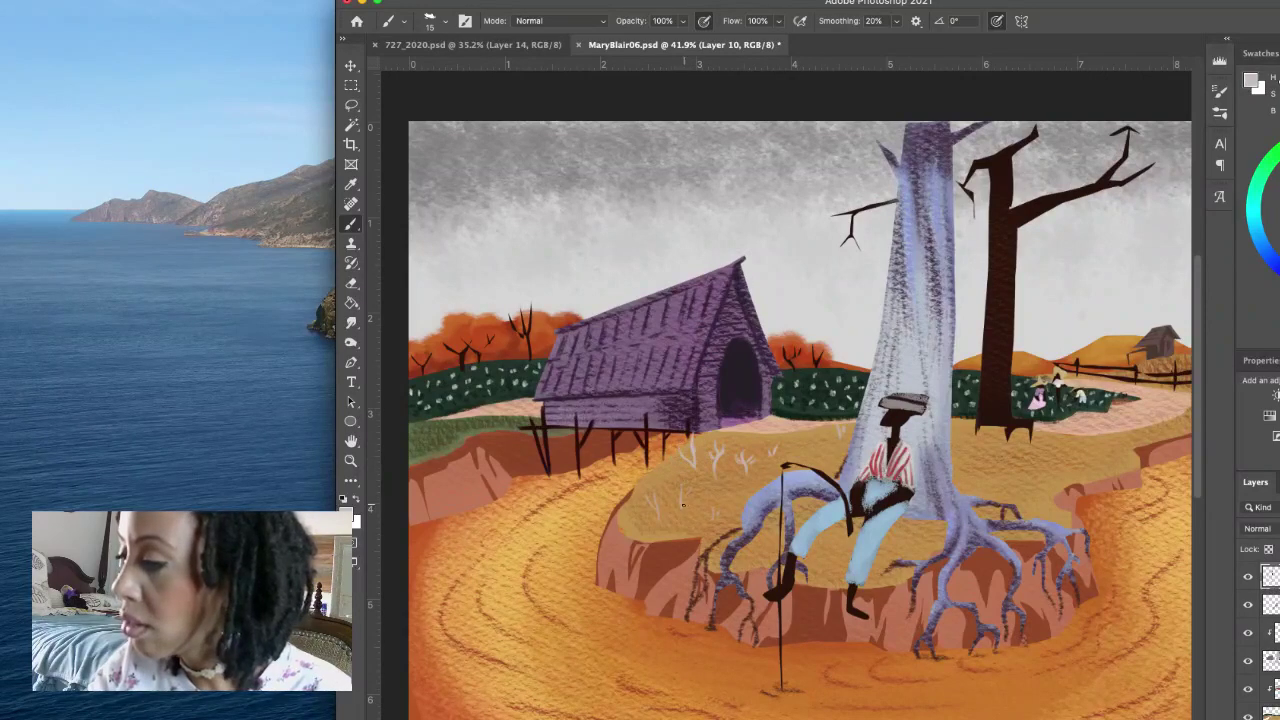
pyautogui.moveTo(686, 486); pyautogui.dragTo(682, 503)
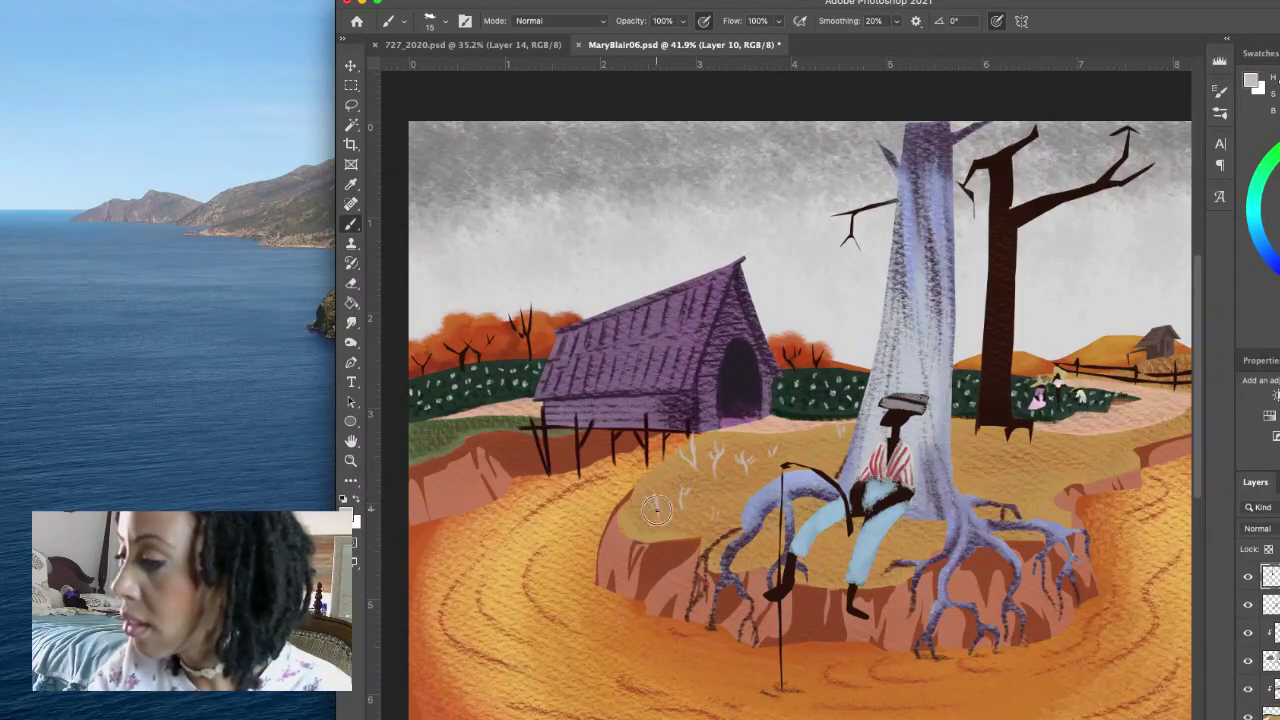